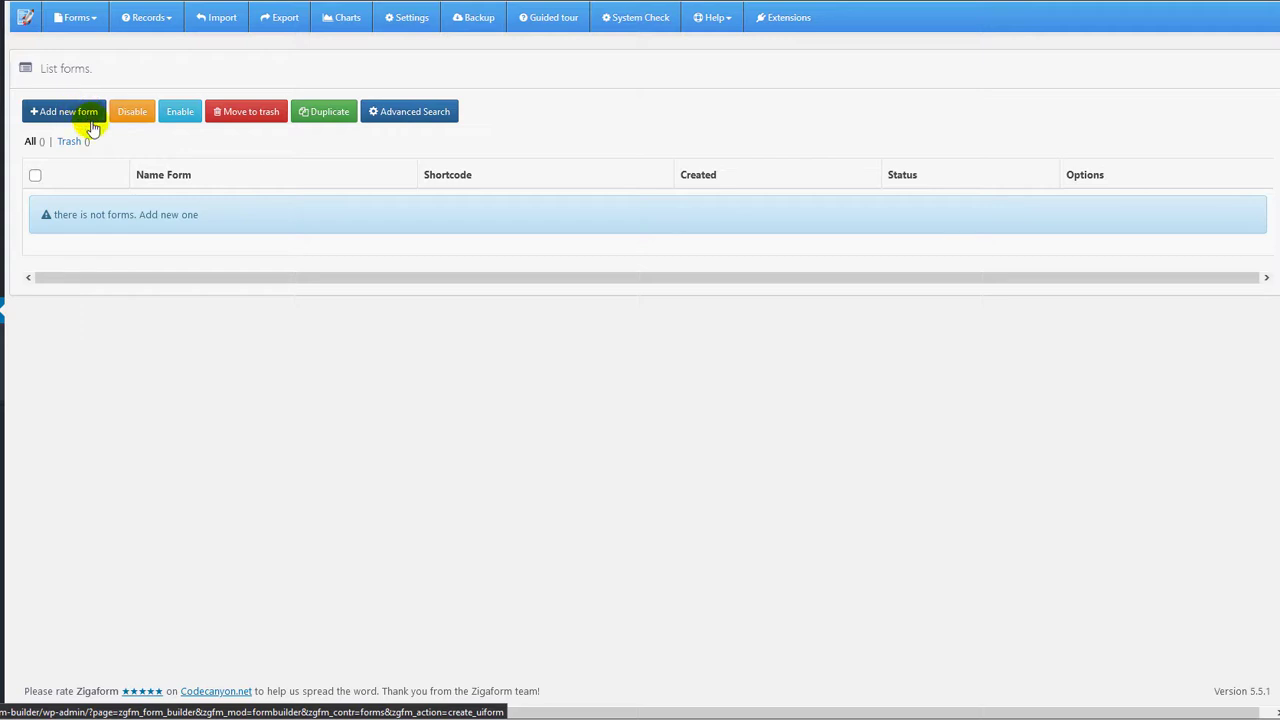
# Look over the form creation options and the advanced search filters of the form list.
pyautogui.click(78, 20)
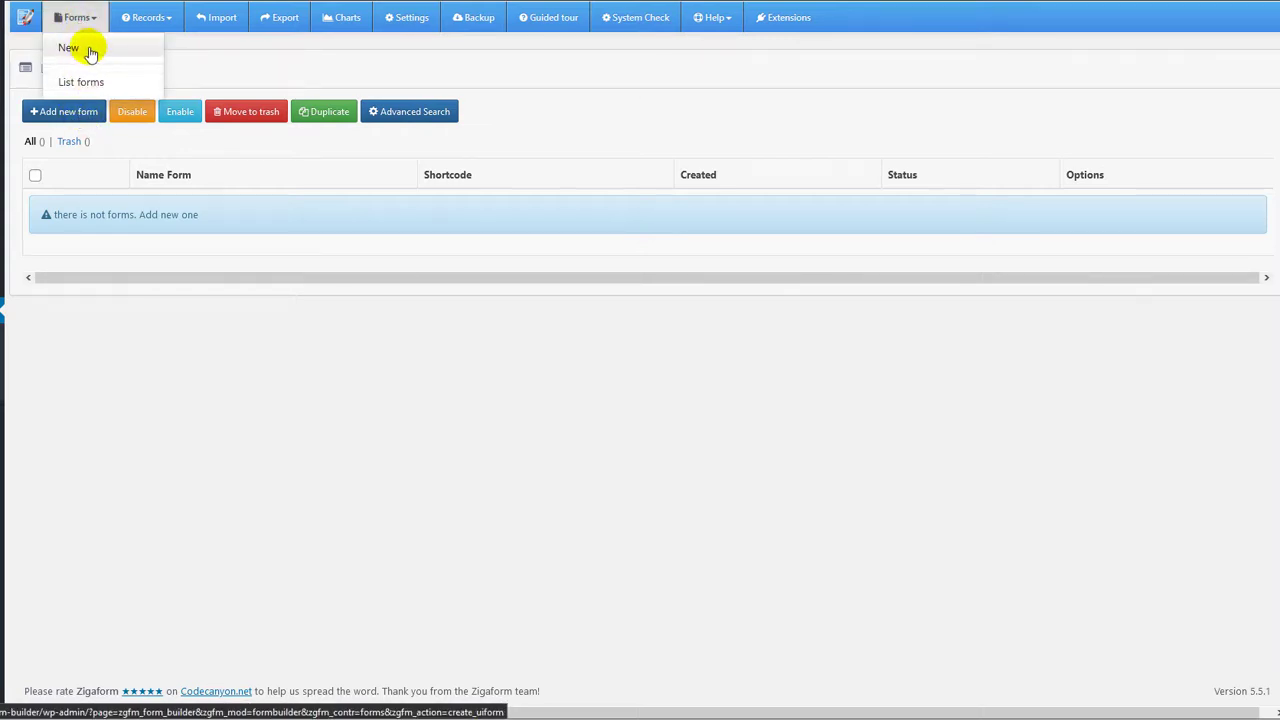
pyautogui.click(204, 65)
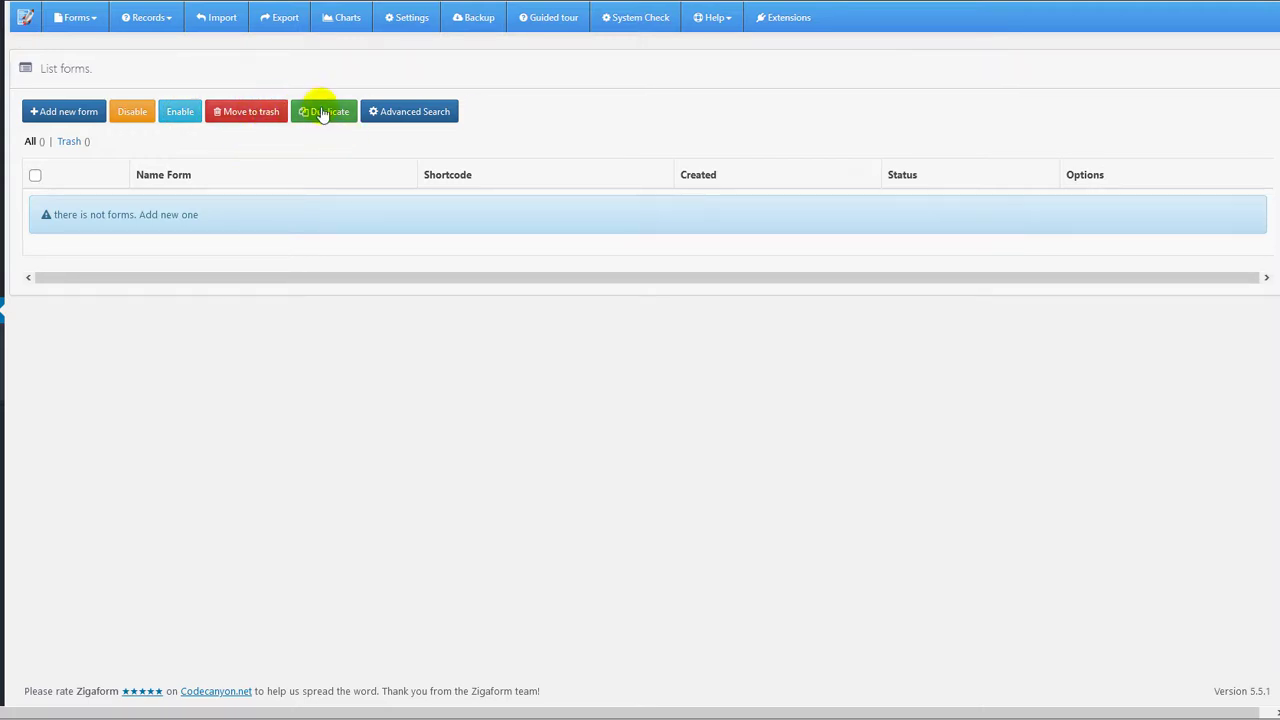
pyautogui.click(405, 114)
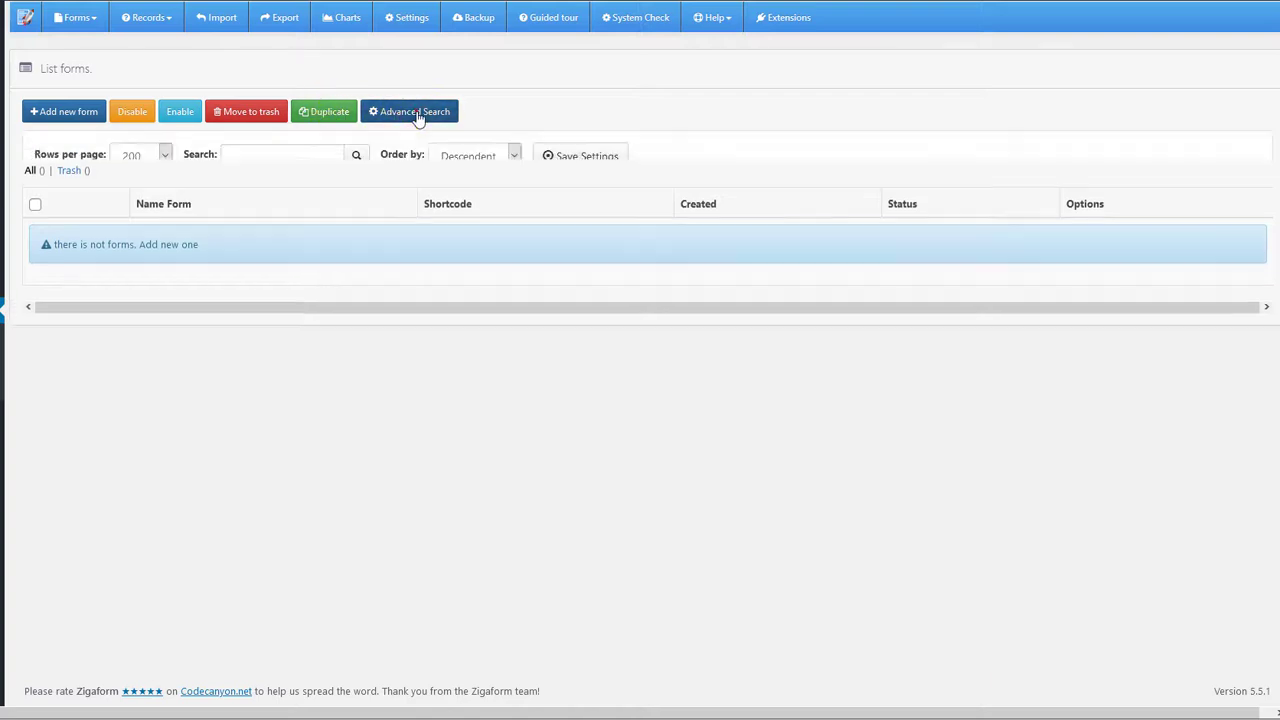
pyautogui.click(250, 155)
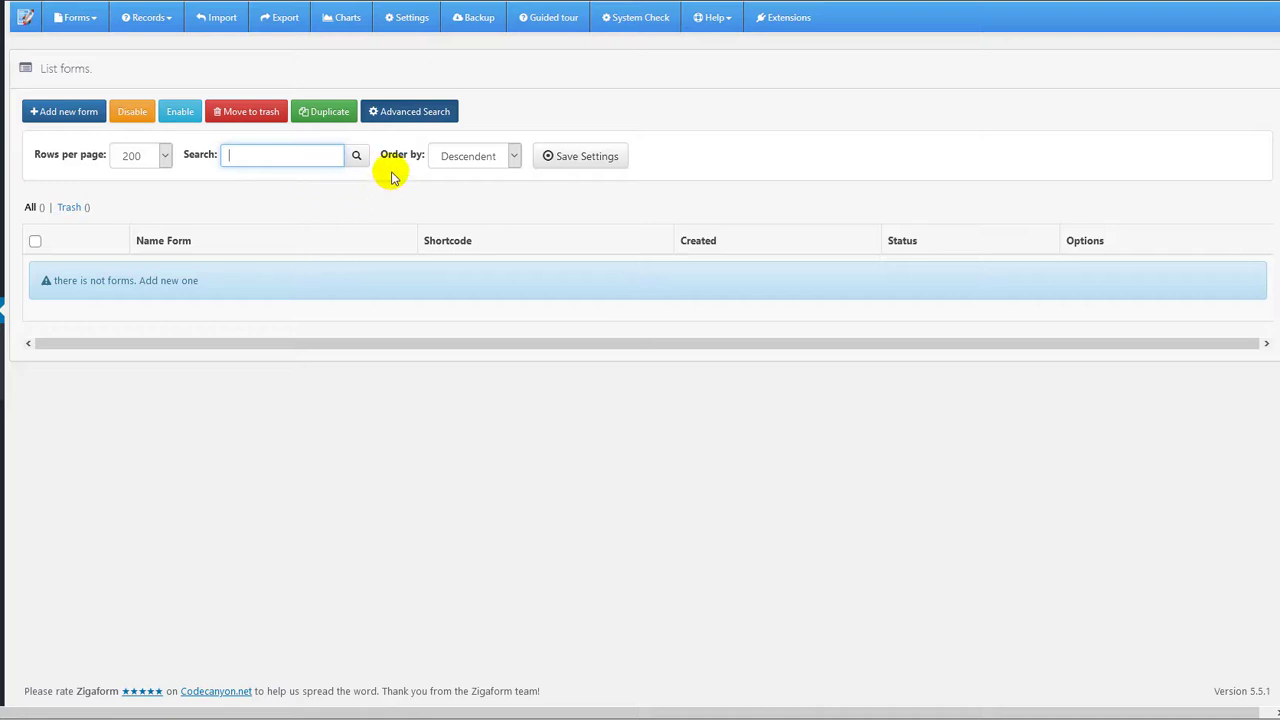
pyautogui.click(413, 112)
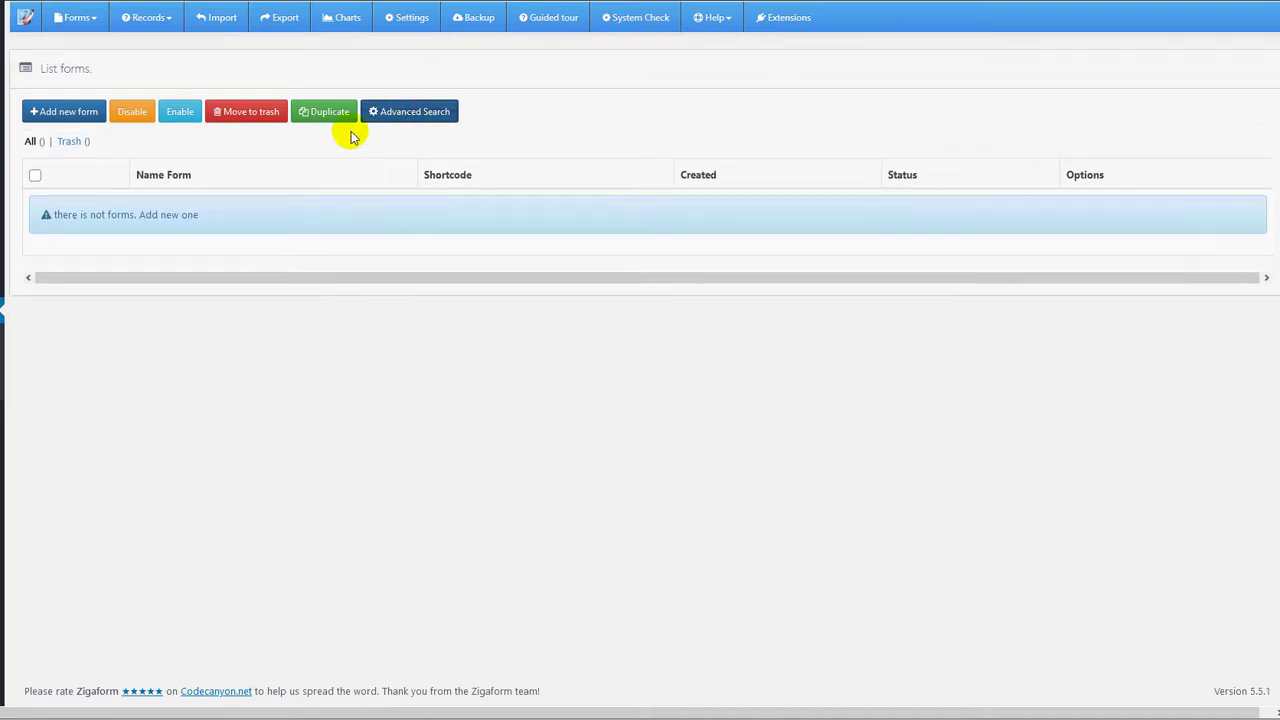
# Review the navigation entries for forms, records, import, export, charts, settings, guided tour, system check, help and extensions.
pyautogui.click(96, 20)
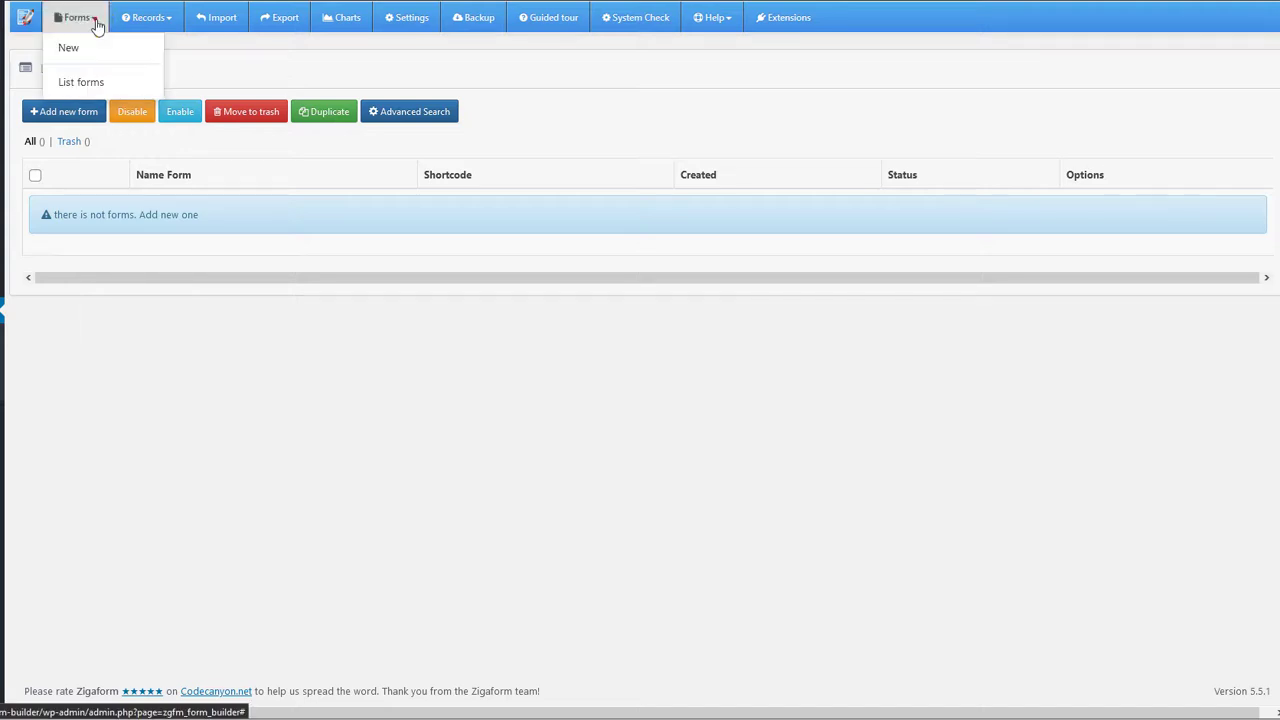
pyautogui.click(163, 20)
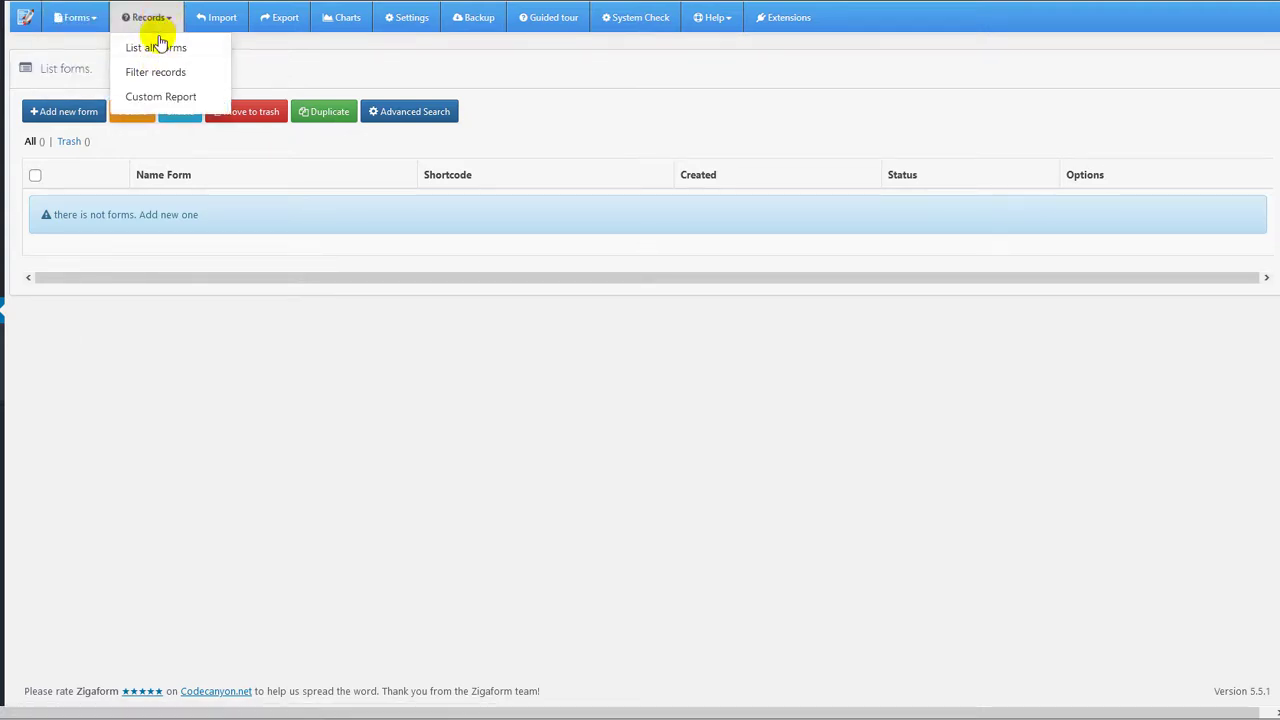
pyautogui.click(222, 18)
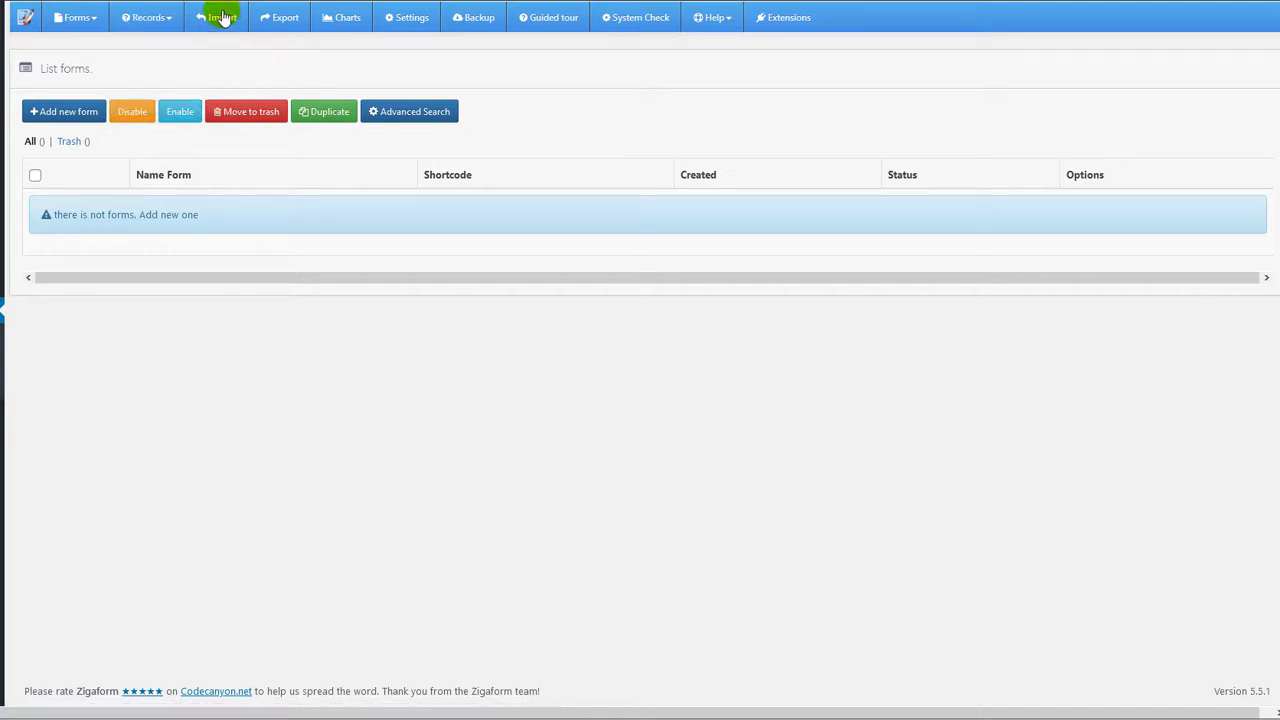
pyautogui.click(287, 27)
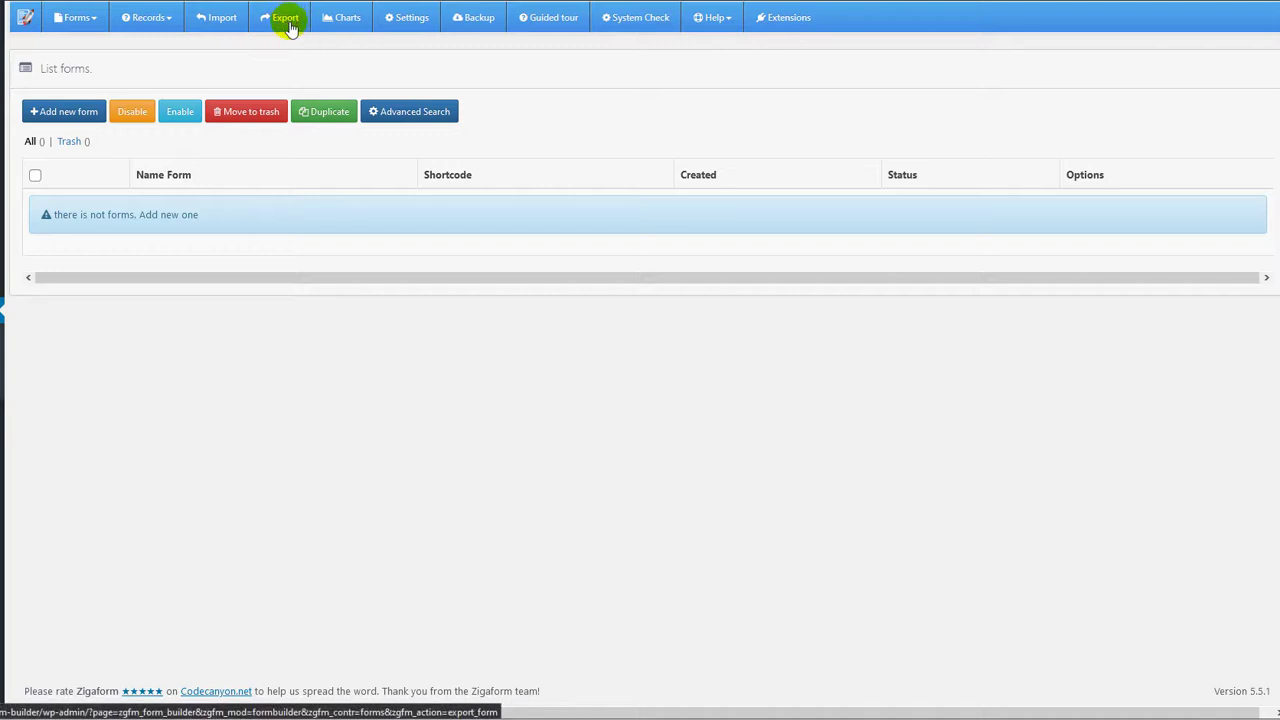
pyautogui.click(343, 22)
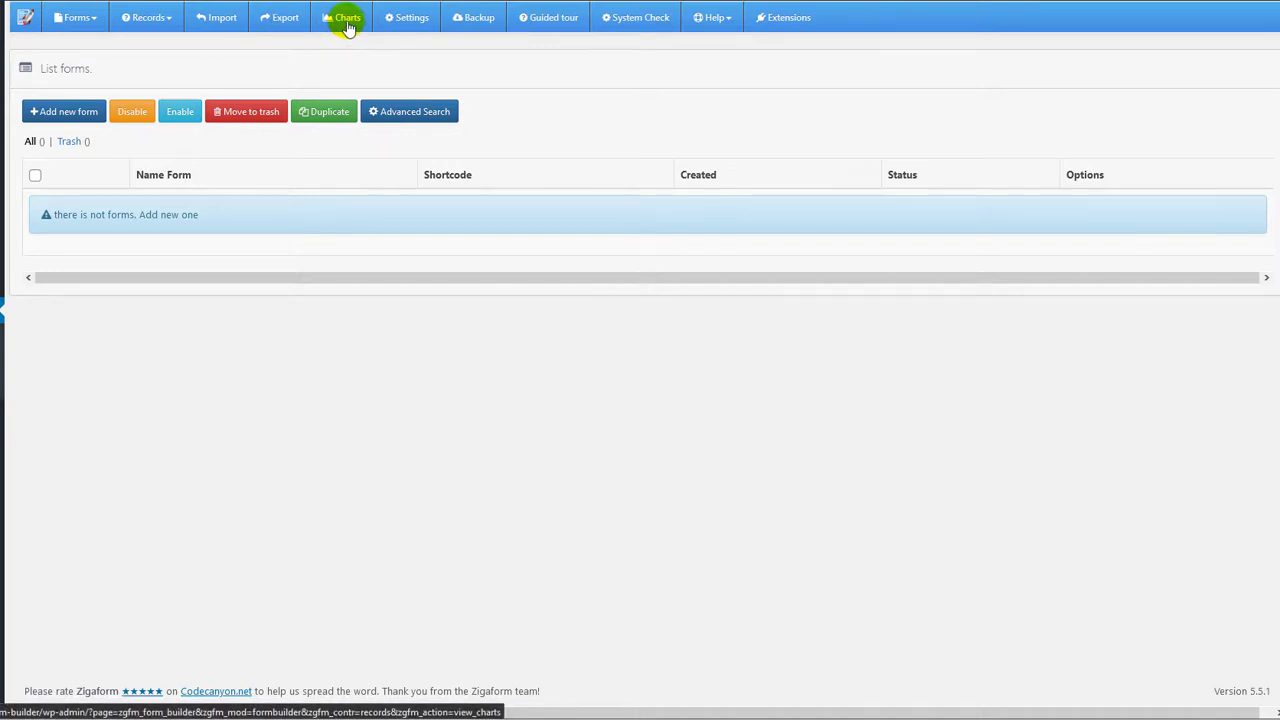
pyautogui.click(407, 20)
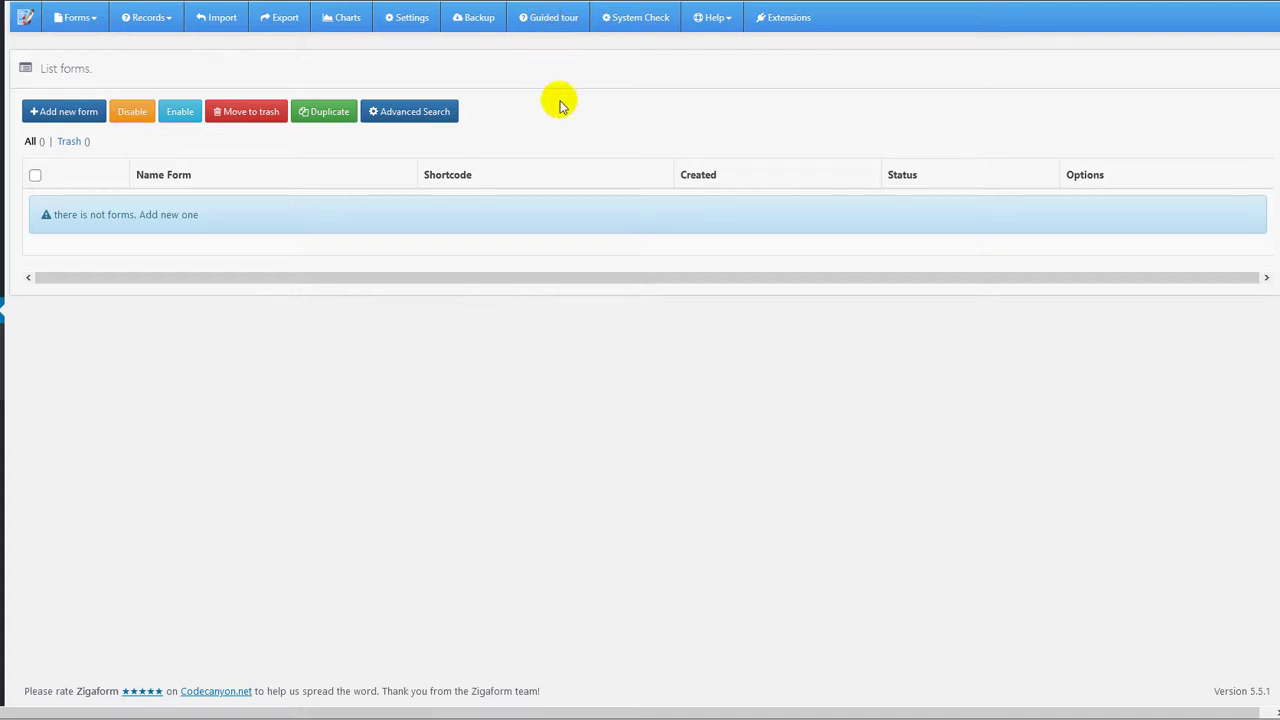
pyautogui.click(565, 20)
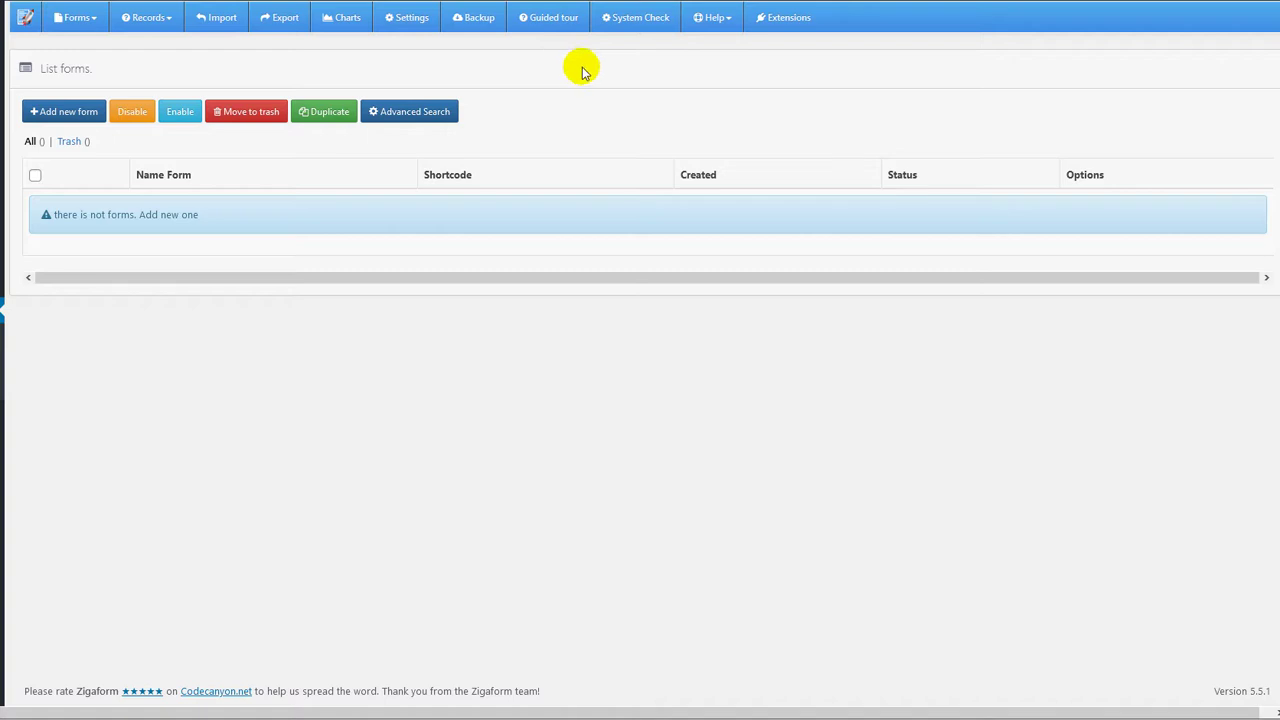
pyautogui.click(641, 26)
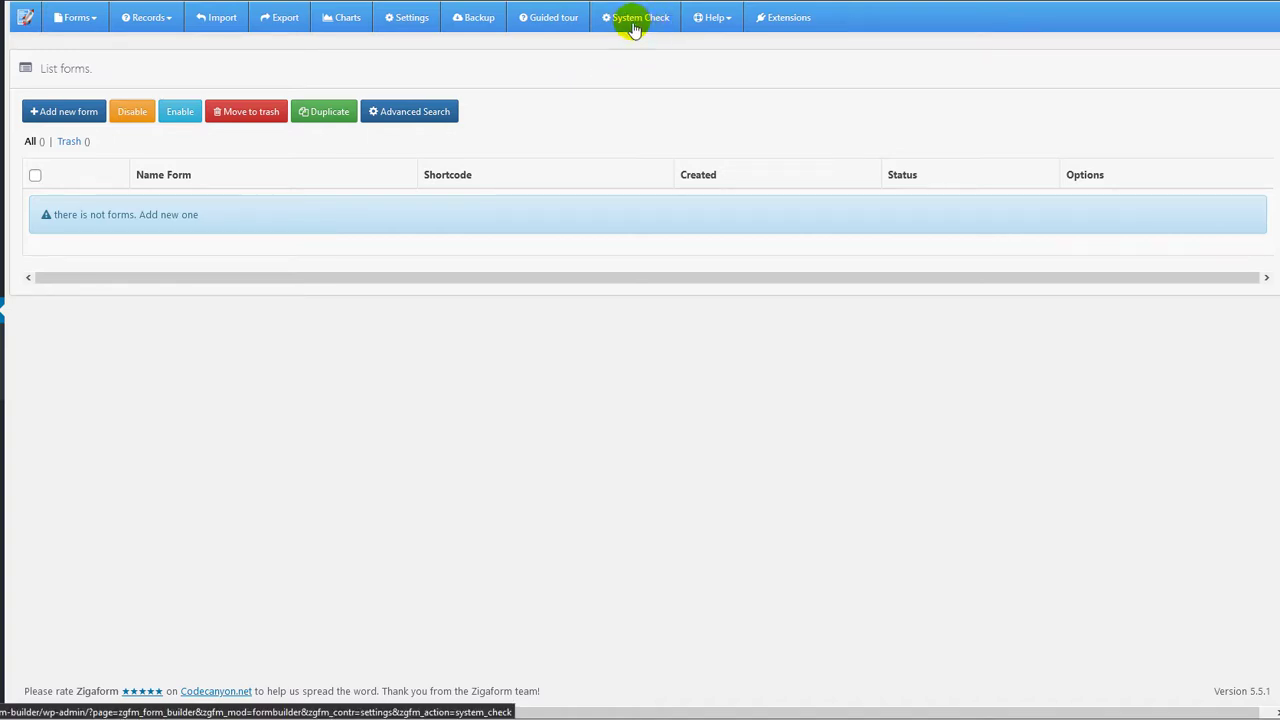
pyautogui.click(632, 26)
pyautogui.click(714, 22)
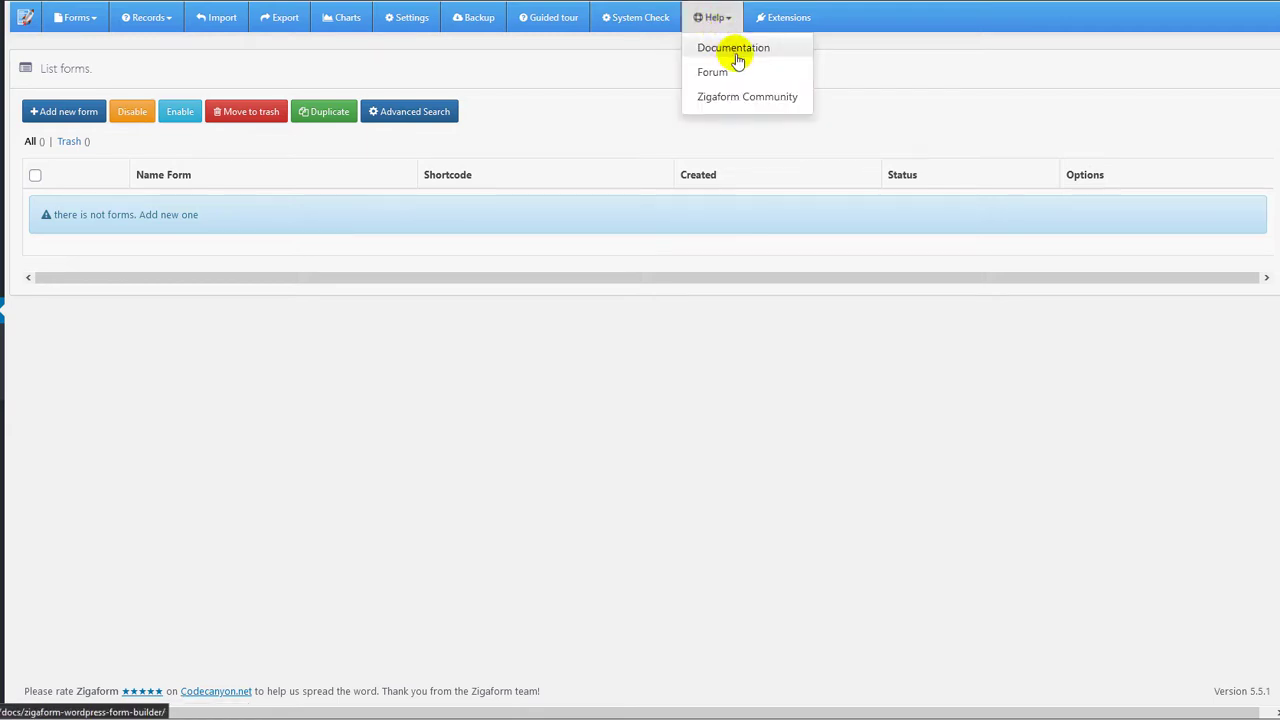
pyautogui.click(845, 50)
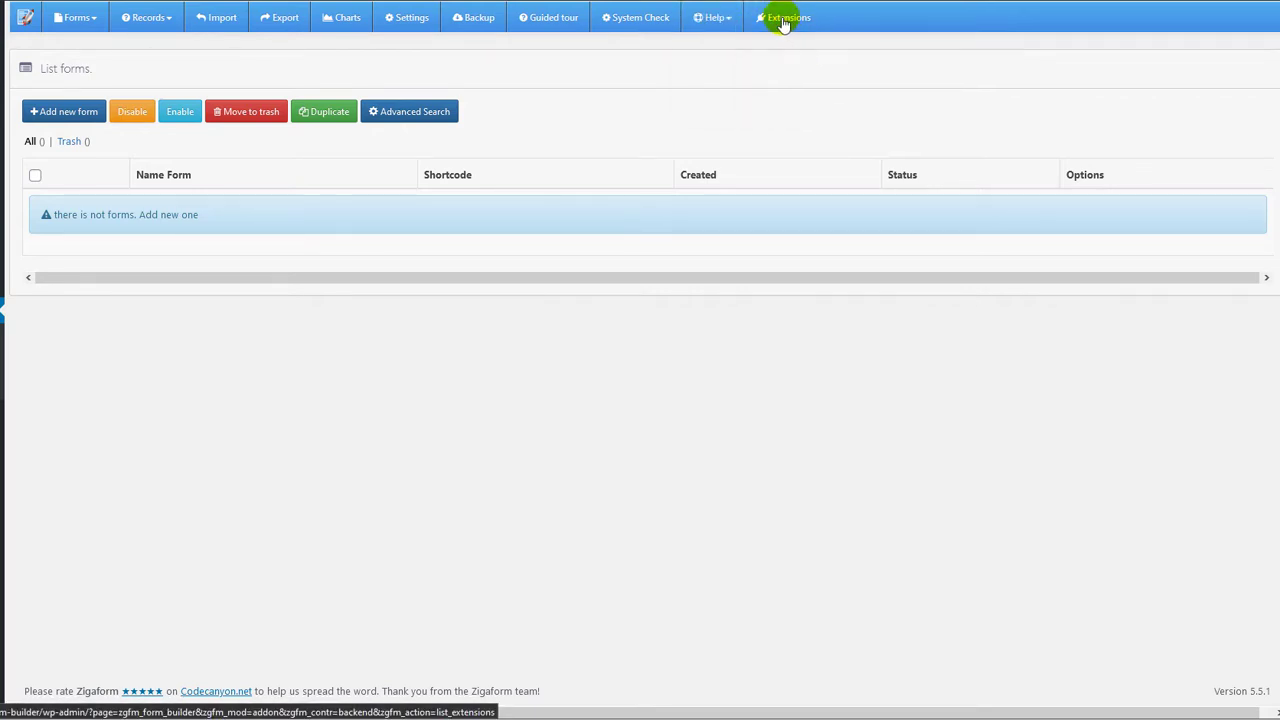
# Create a new form named "testing form".
pyautogui.click(62, 116)
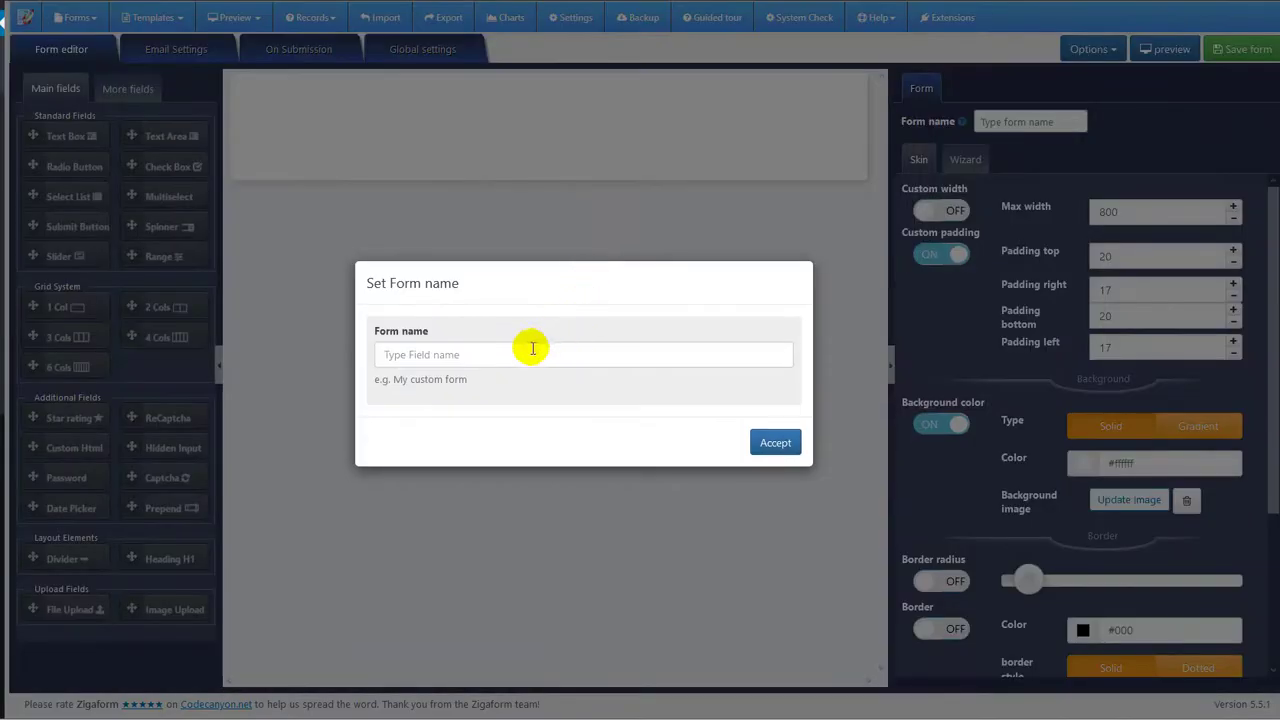
pyautogui.click(522, 353)
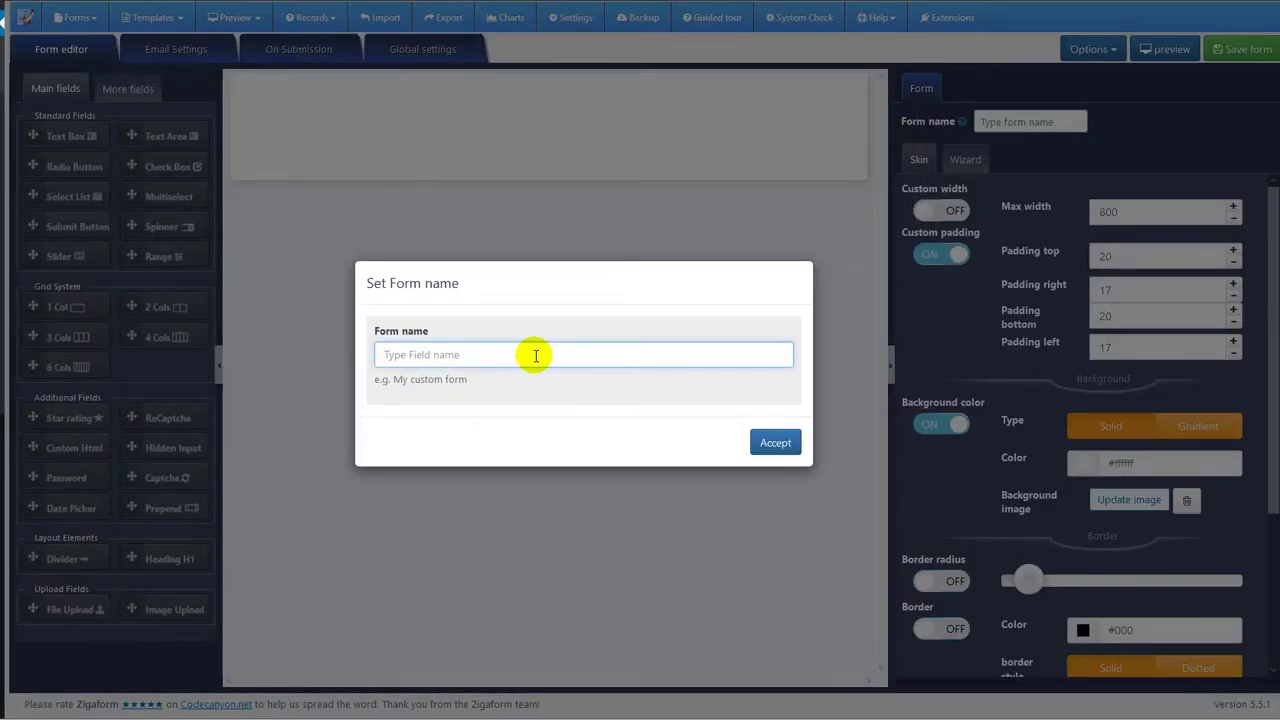
pyautogui.write('testing form')
pyautogui.click(780, 442)
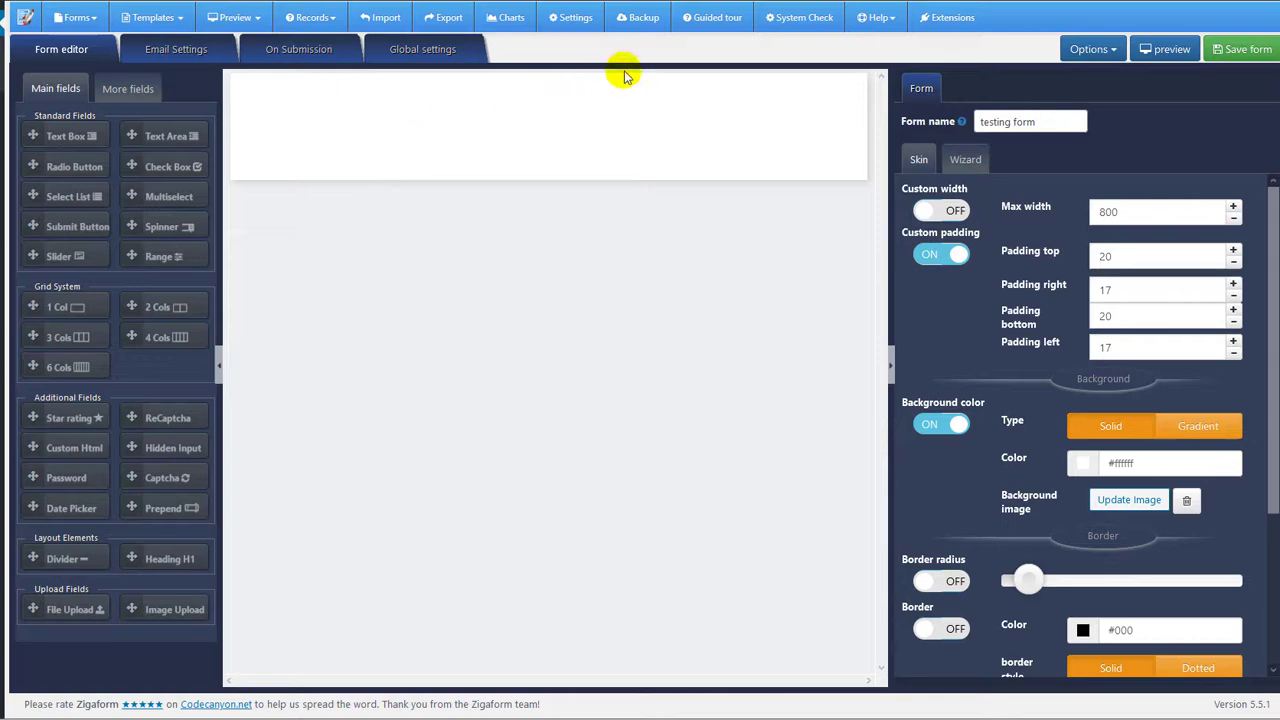
# Go through the form editor's guided tour from the fields section to the submission section and finish it.
pyautogui.click(718, 17)
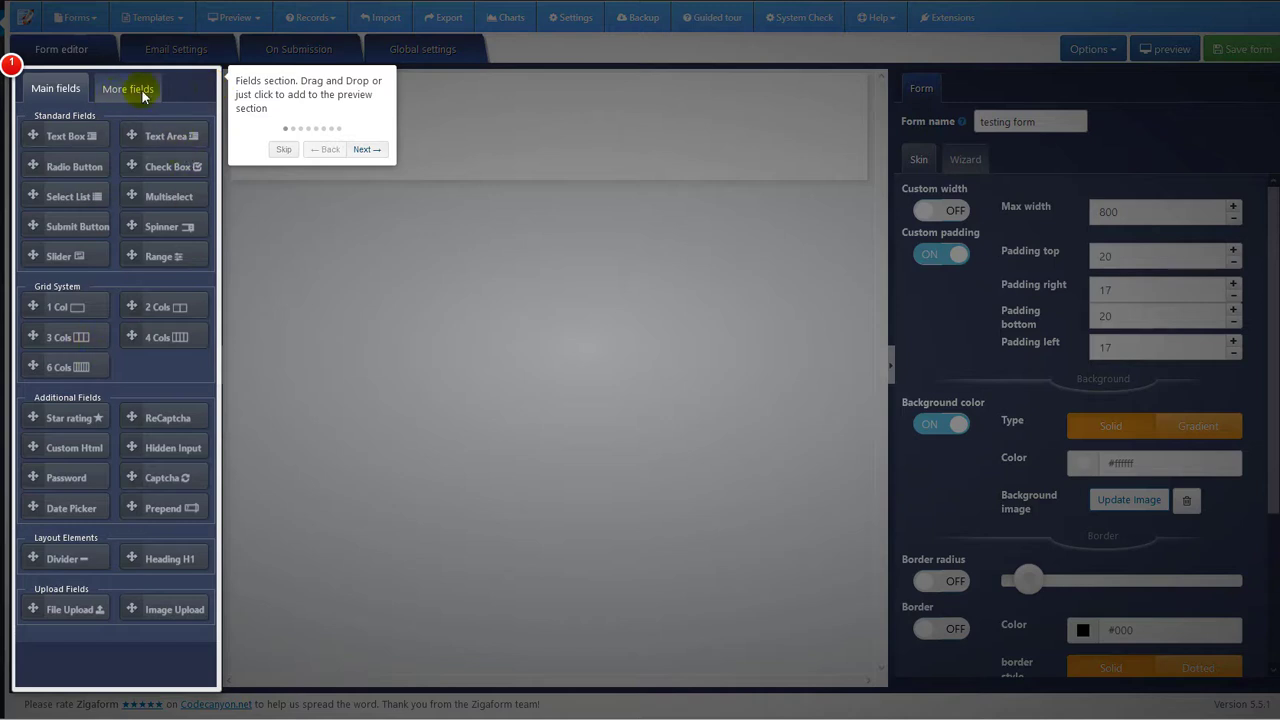
pyautogui.click(362, 150)
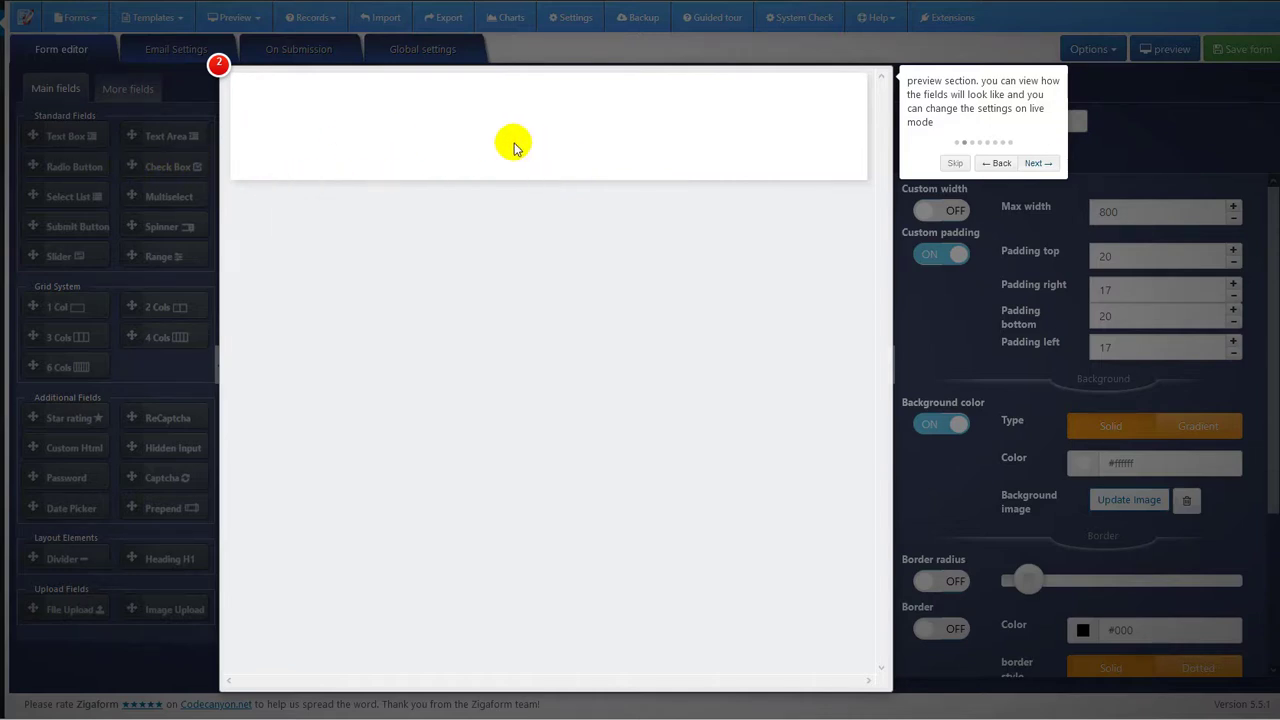
pyautogui.click(1036, 164)
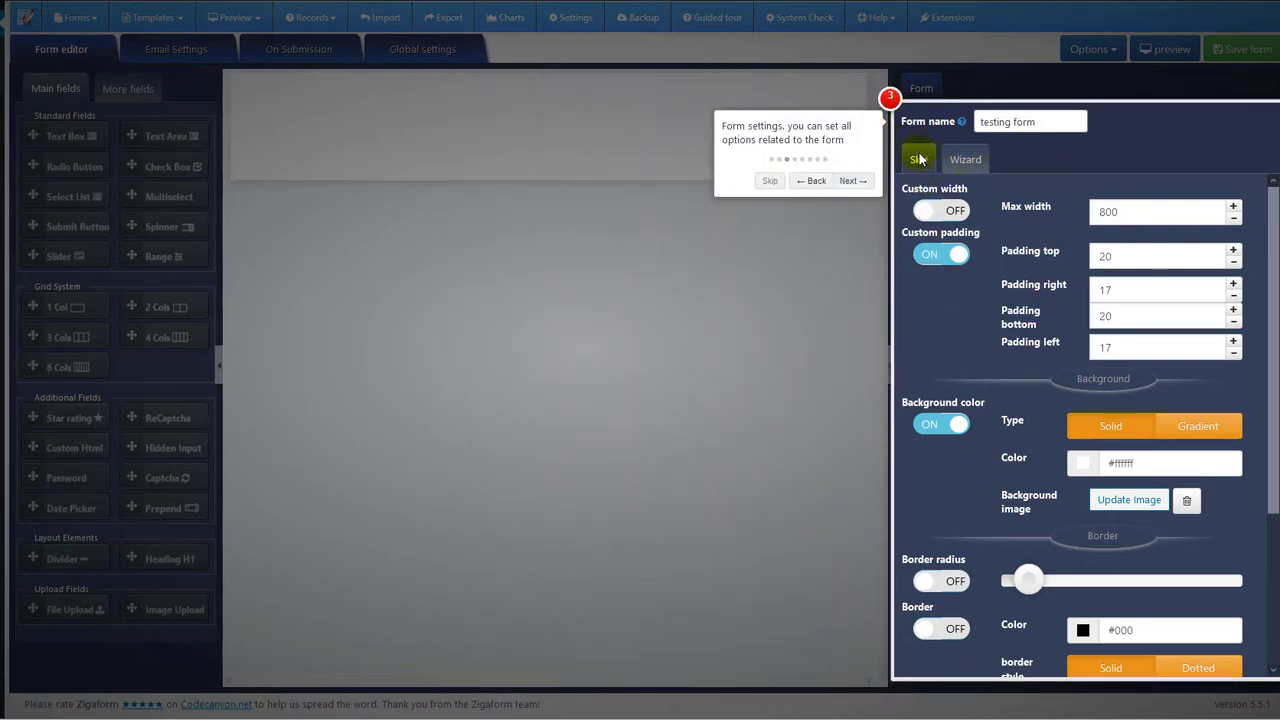
pyautogui.click(845, 180)
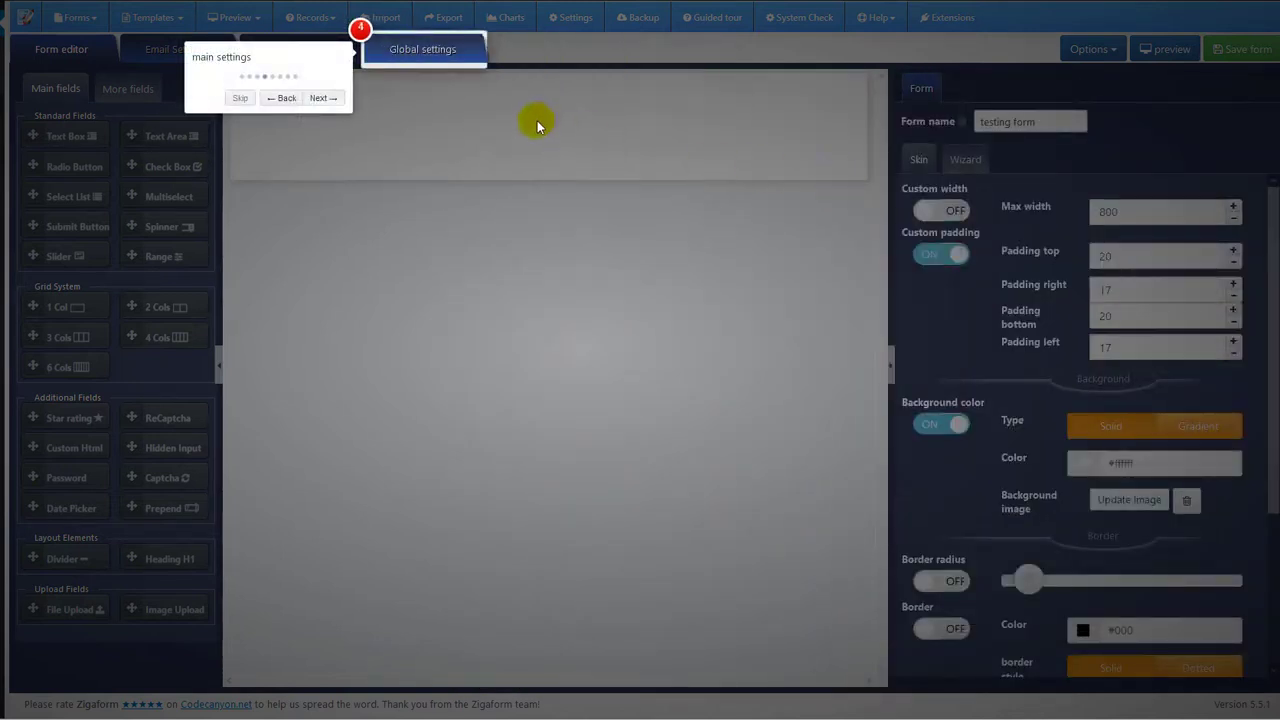
pyautogui.click(312, 98)
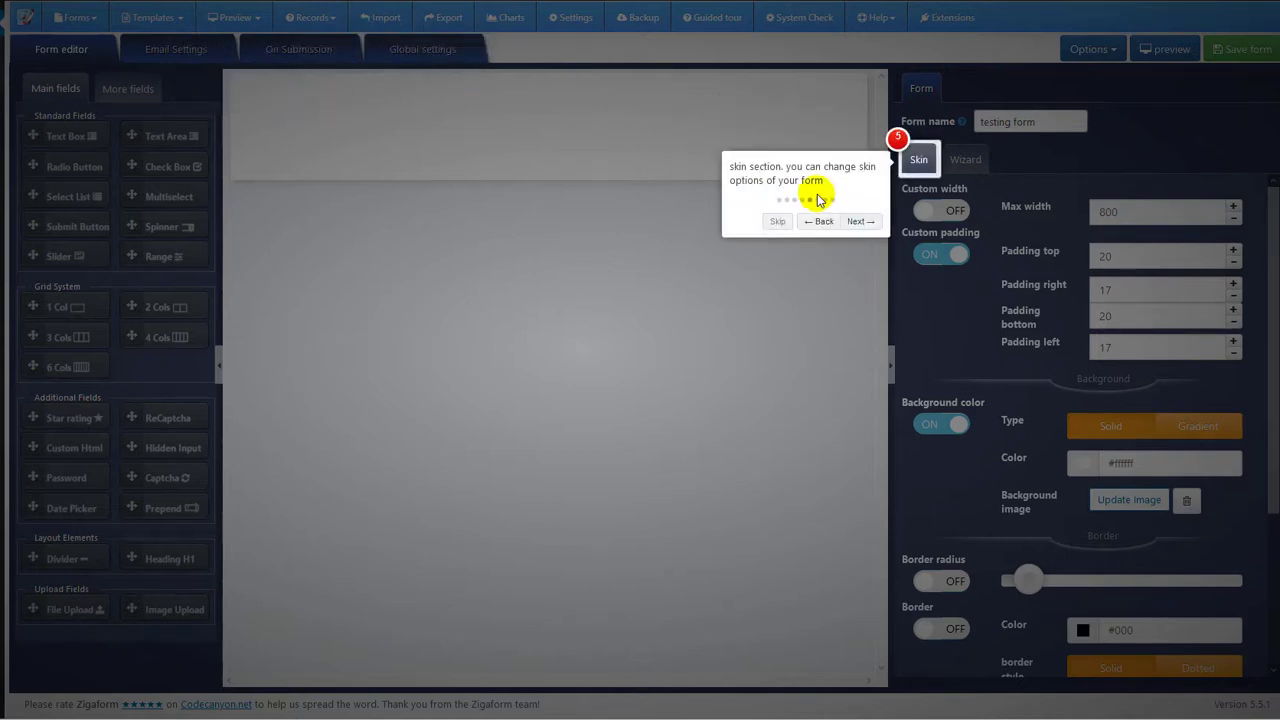
pyautogui.click(866, 222)
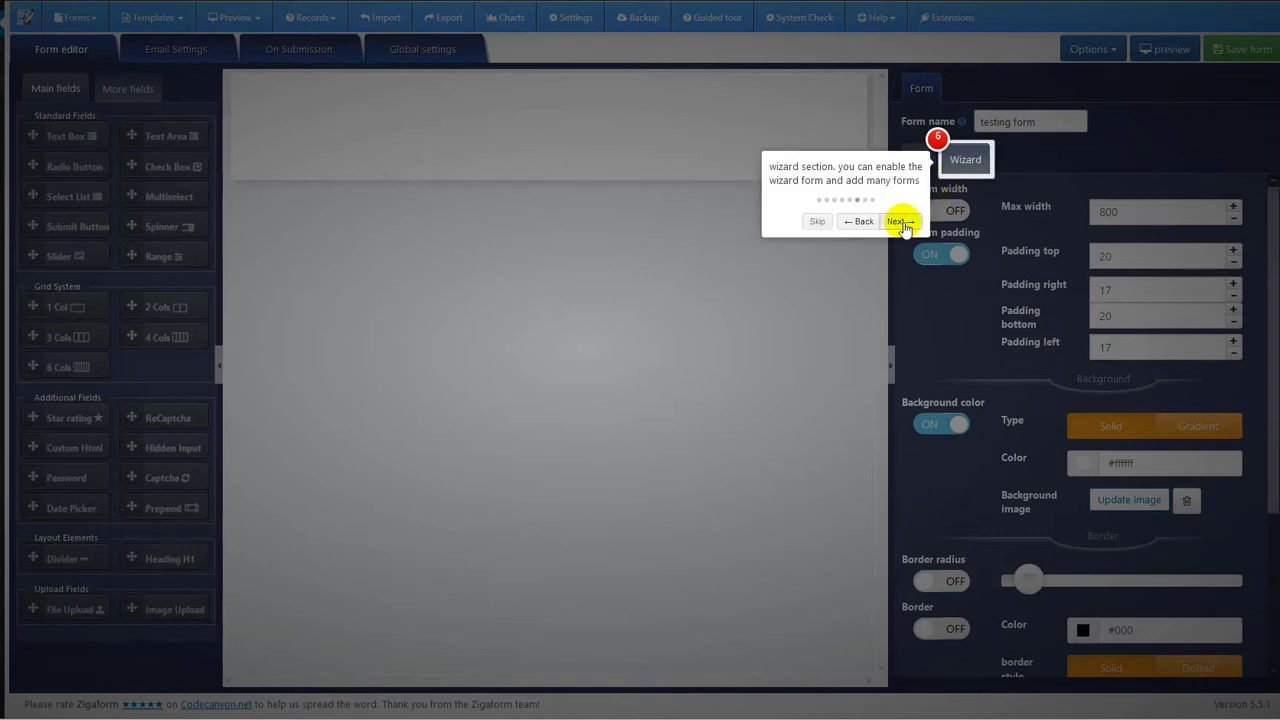
pyautogui.click(899, 222)
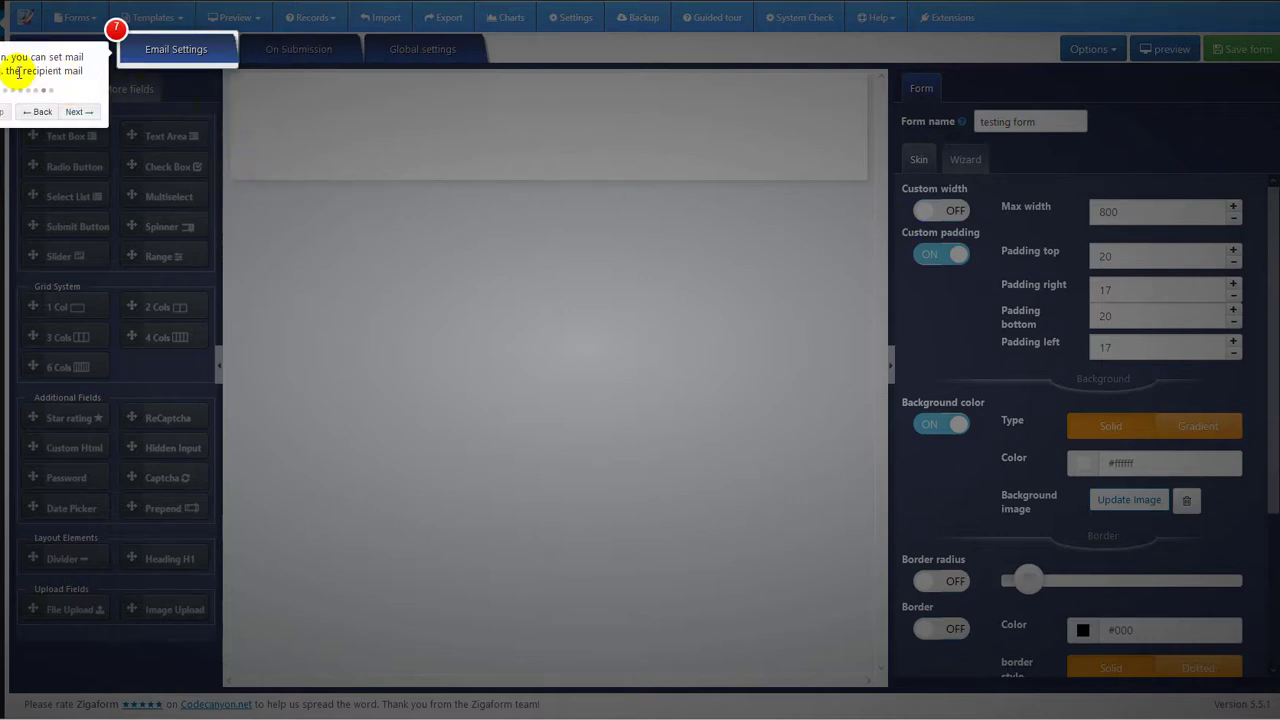
pyautogui.click(80, 112)
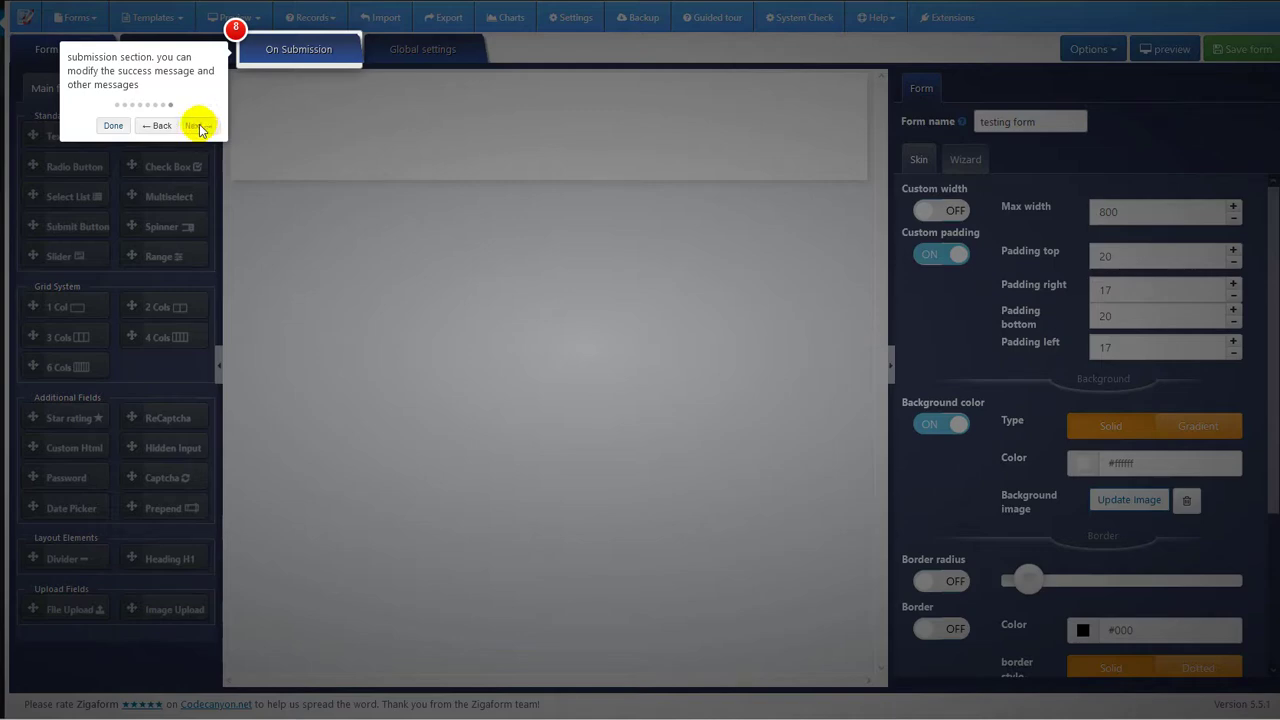
pyautogui.click(113, 125)
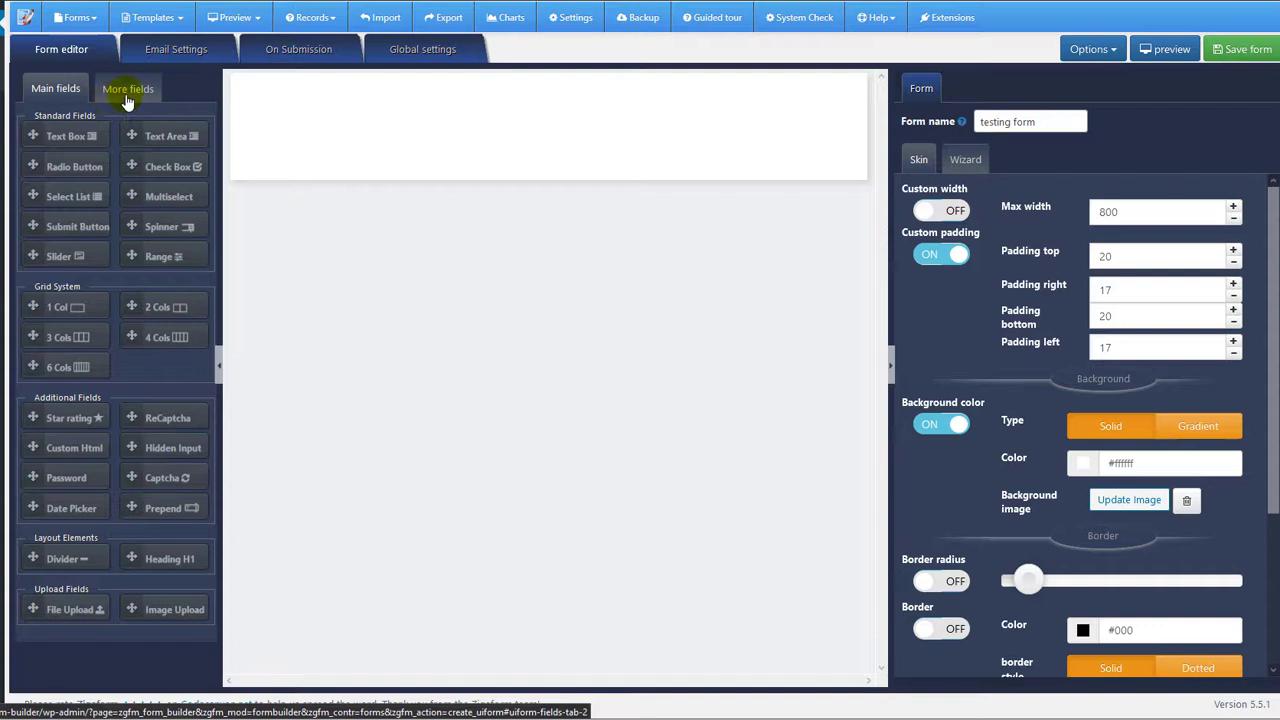
# Compare the field types offered under main fields and more fields, ending on the main fields.
pyautogui.click(127, 98)
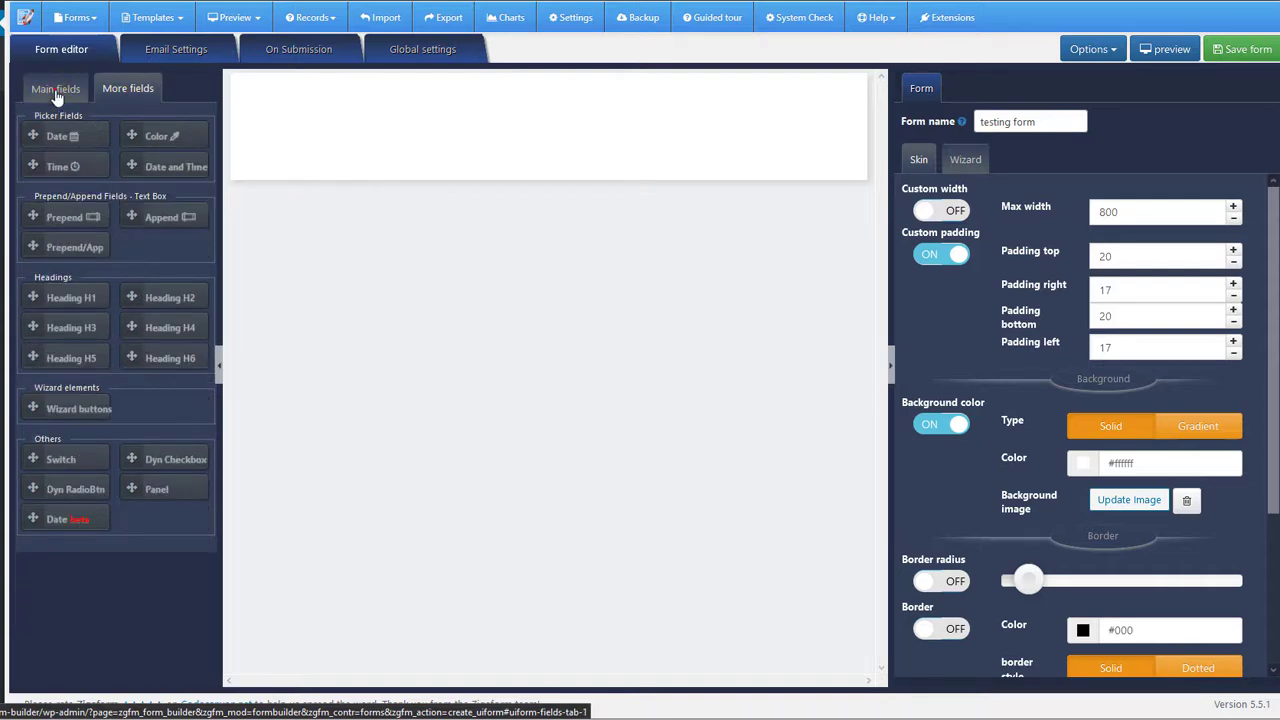
pyautogui.click(57, 95)
pyautogui.click(120, 92)
pyautogui.click(70, 92)
pyautogui.click(131, 96)
pyautogui.click(60, 92)
pyautogui.click(127, 90)
pyautogui.click(60, 90)
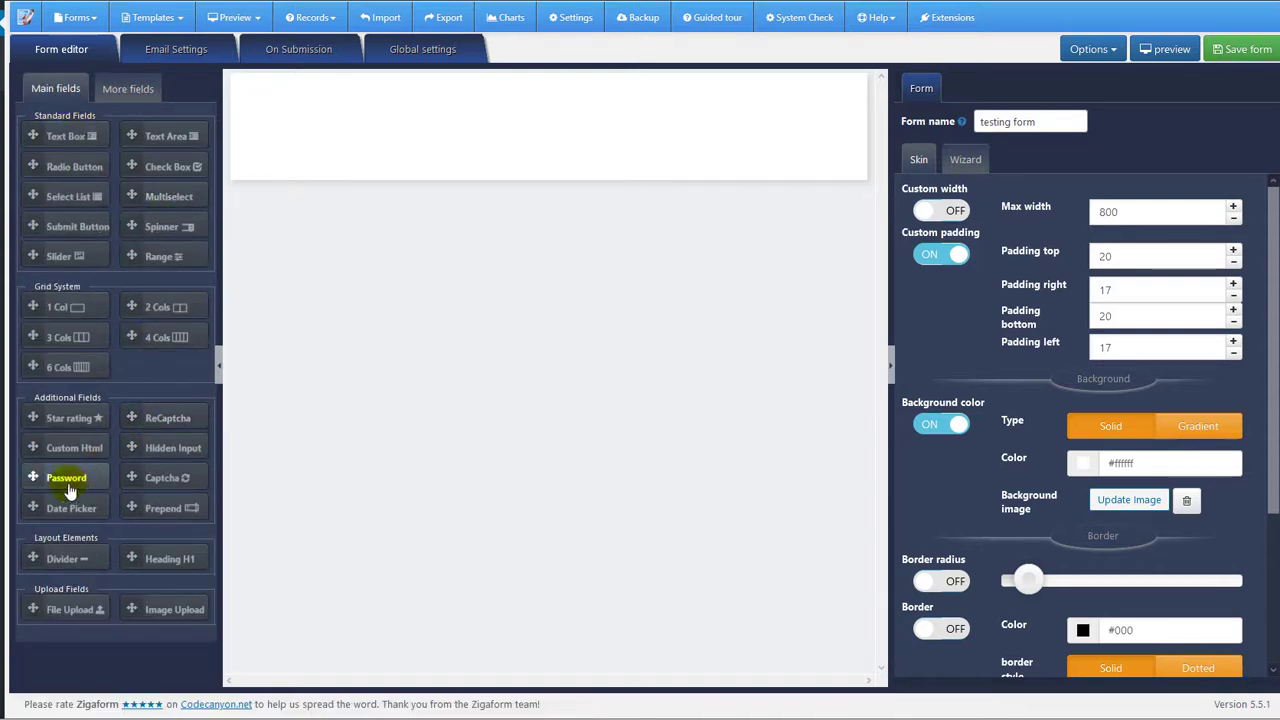
# Add an H1 heading to the form, set its text to "testingi form" and centre it.
pyautogui.moveTo(129, 558); pyautogui.dragTo(527, 112)
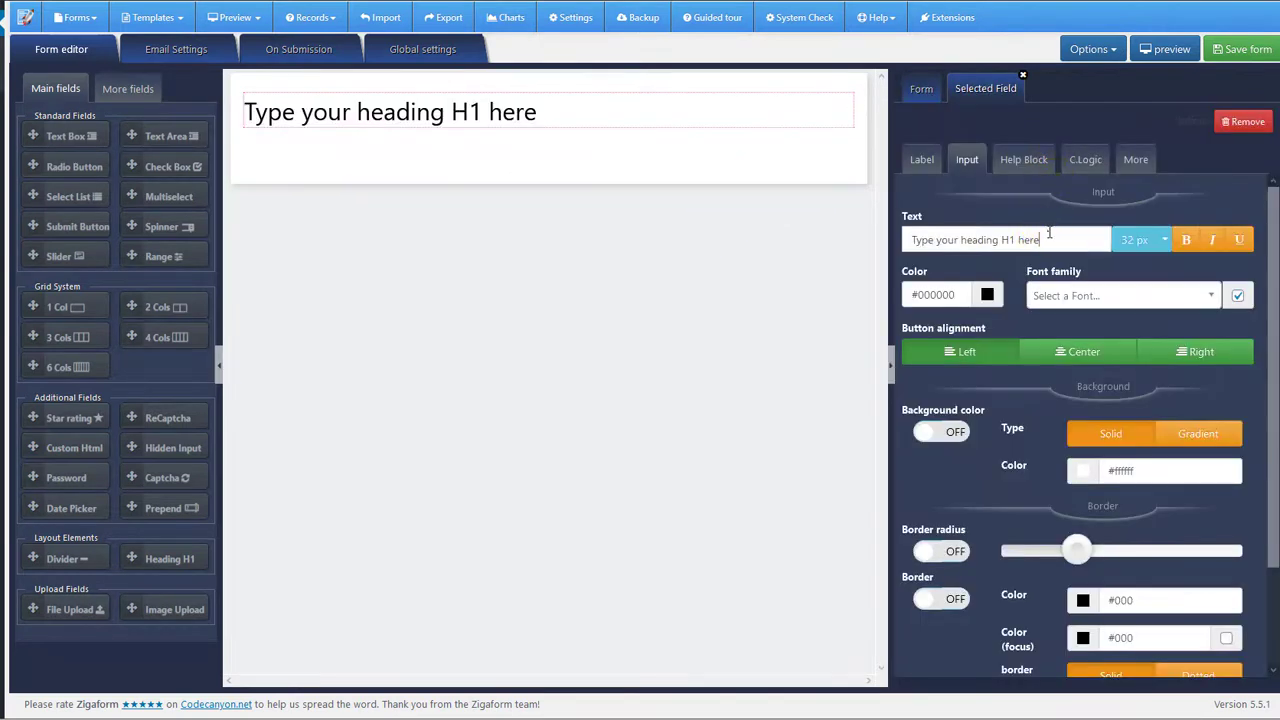
pyautogui.moveTo(1042, 240); pyautogui.dragTo(912, 238)
pyautogui.write('testingi for')
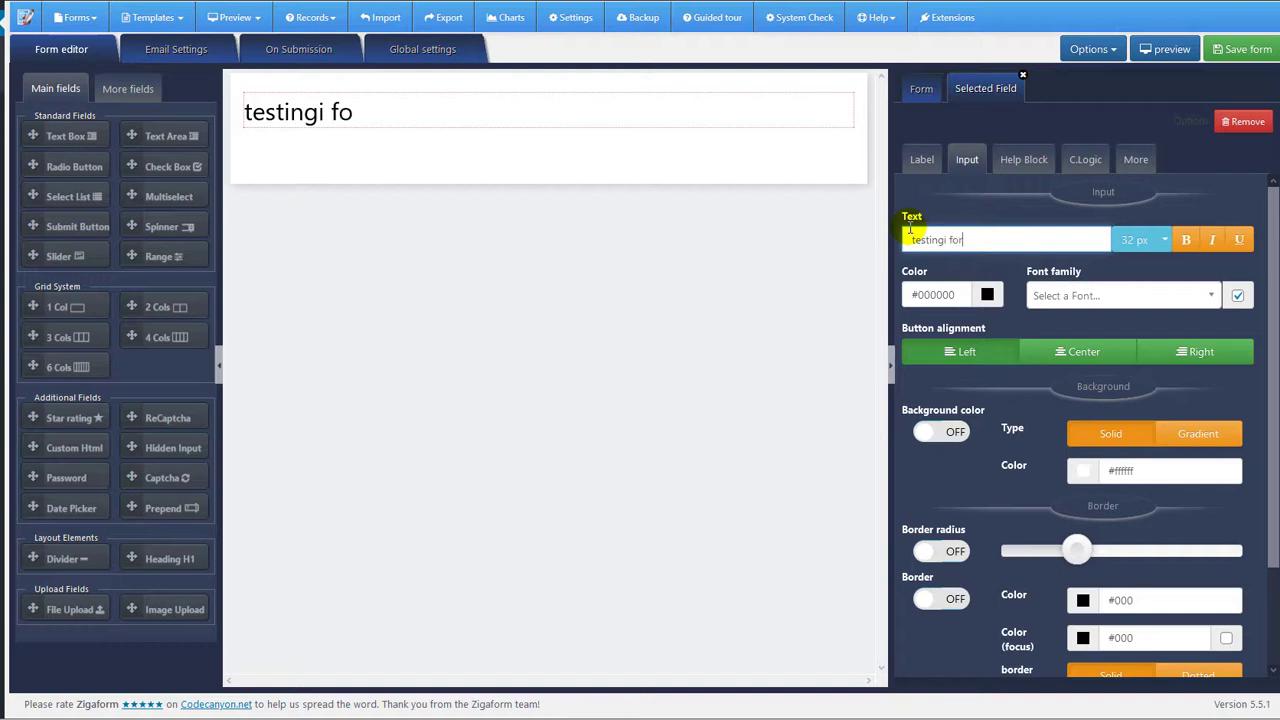
pyautogui.write('m')
pyautogui.click(1079, 351)
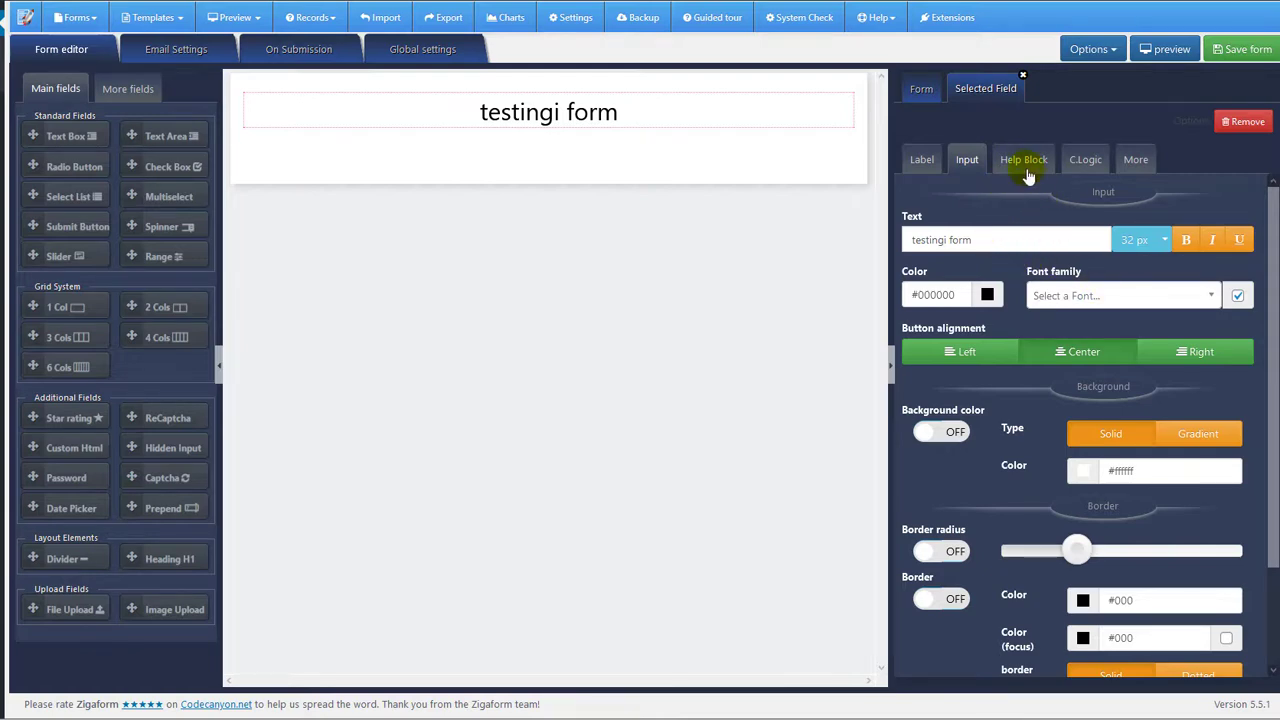
# Examine the heading's label, input and help block settings.
pyautogui.click(932, 163)
pyautogui.click(966, 160)
pyautogui.click(1023, 160)
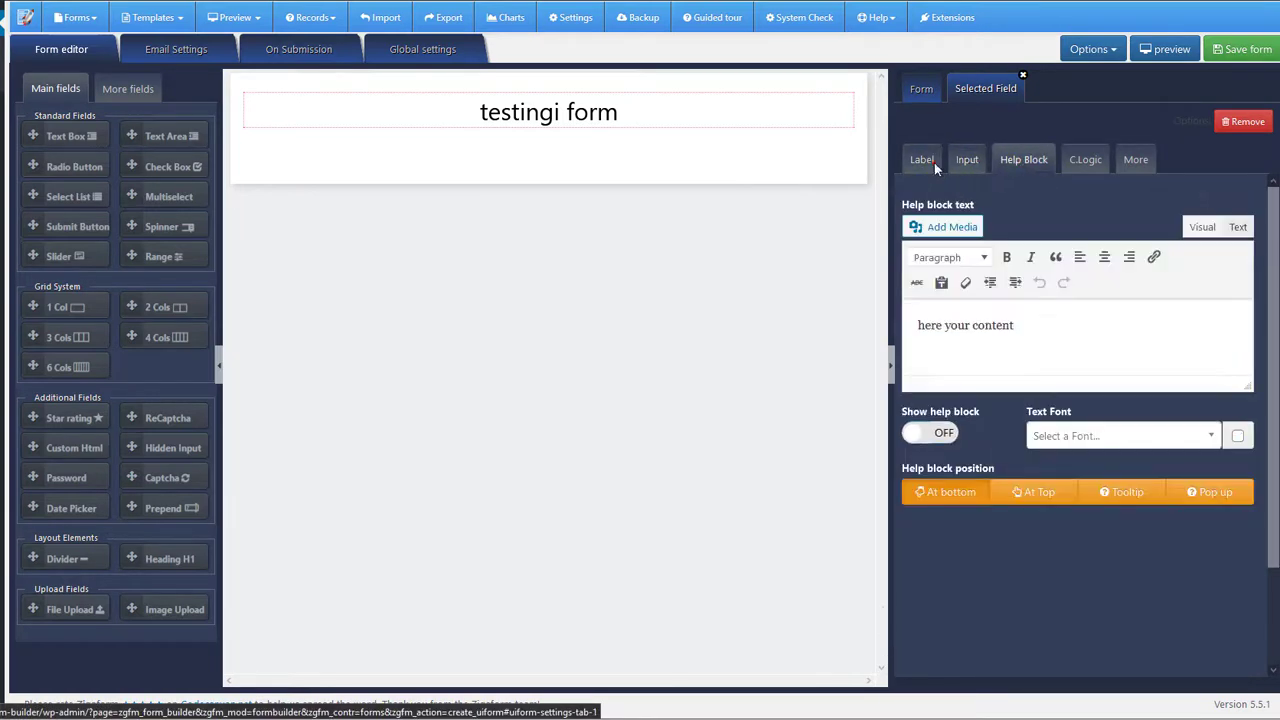
pyautogui.click(934, 162)
pyautogui.click(976, 166)
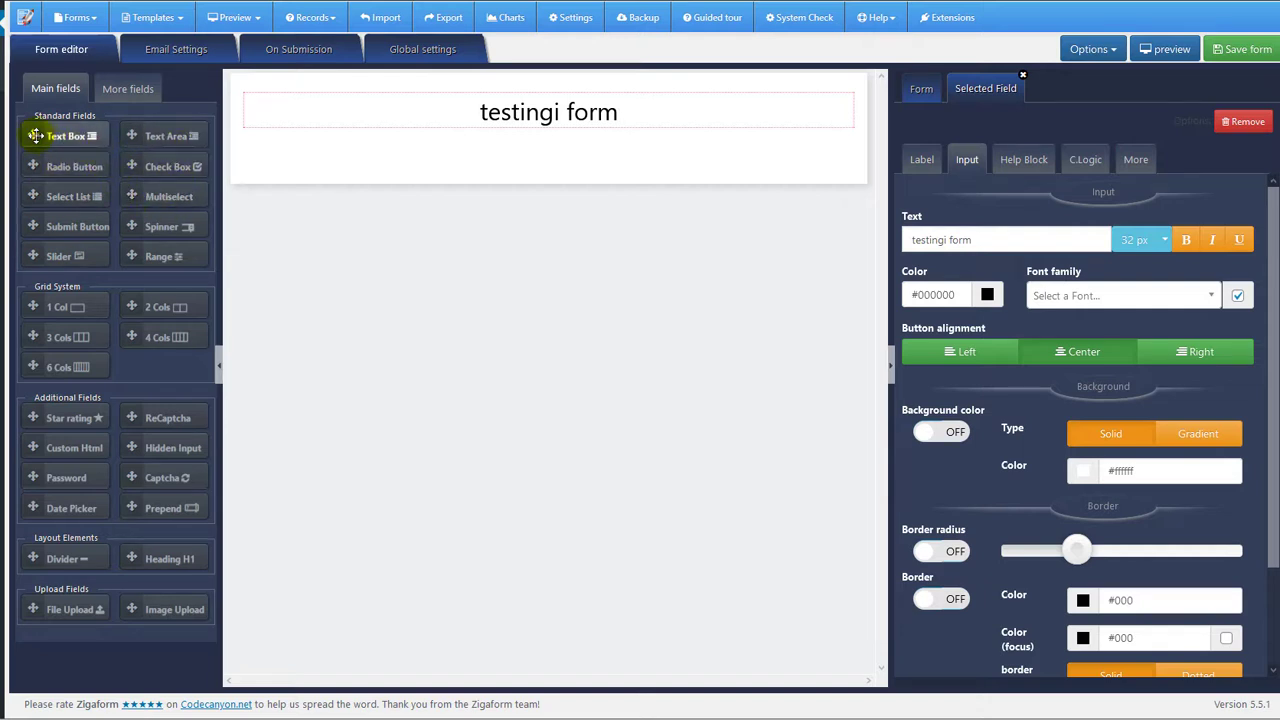
# Add a text box field directly below the heading in the form.
pyautogui.moveTo(35, 136); pyautogui.dragTo(405, 145)
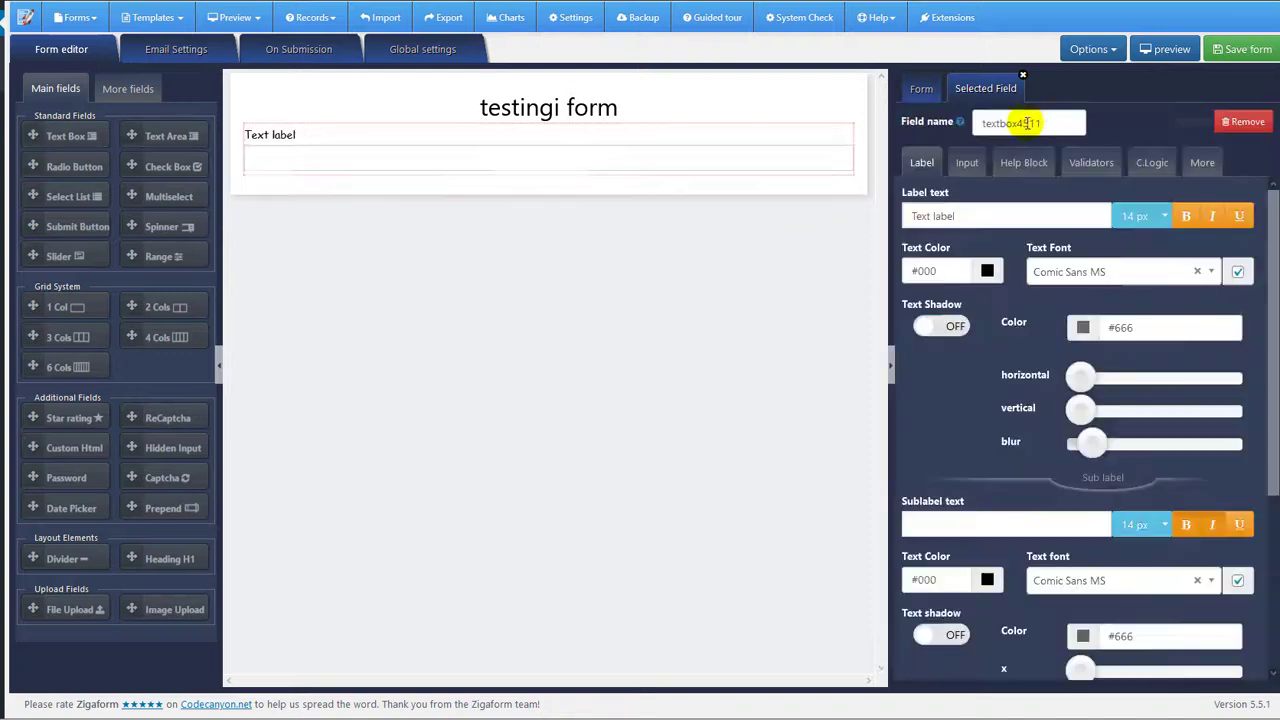
# Set the text box's field name to "name" and its label to "Name", and make the field required.
pyautogui.moveTo(1045, 123); pyautogui.dragTo(975, 130)
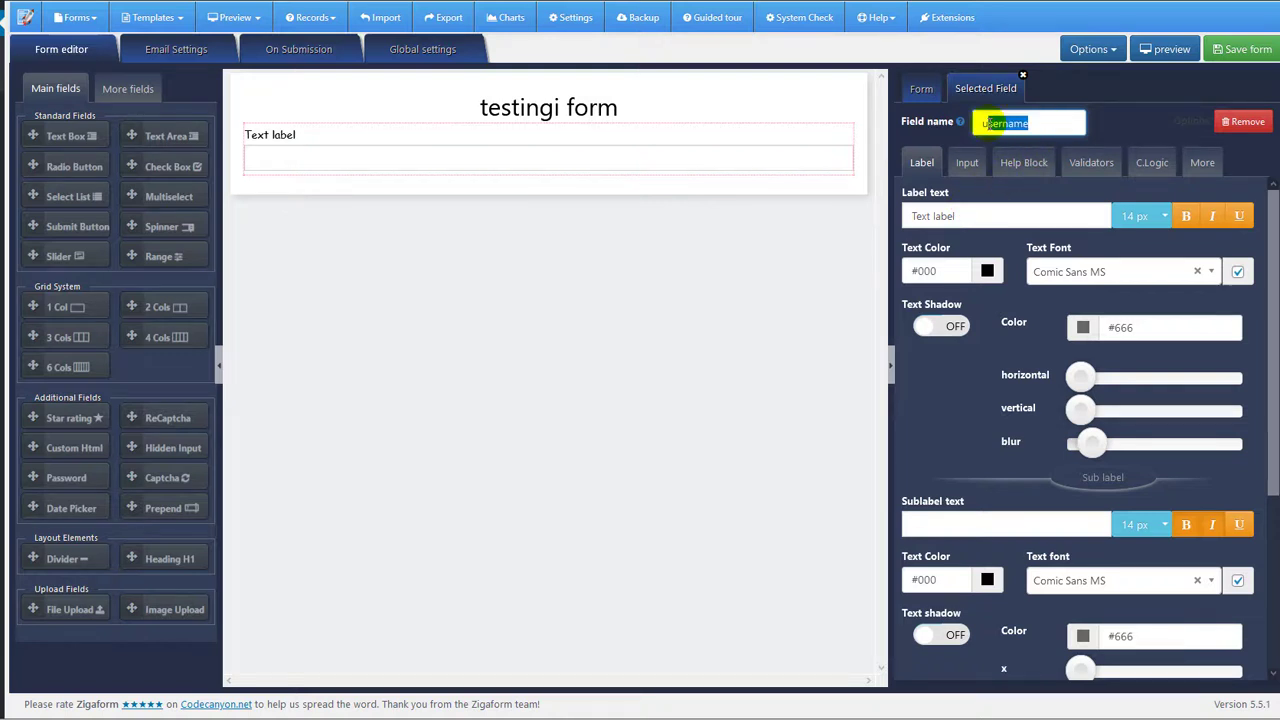
pyautogui.tripleClick(963, 214)
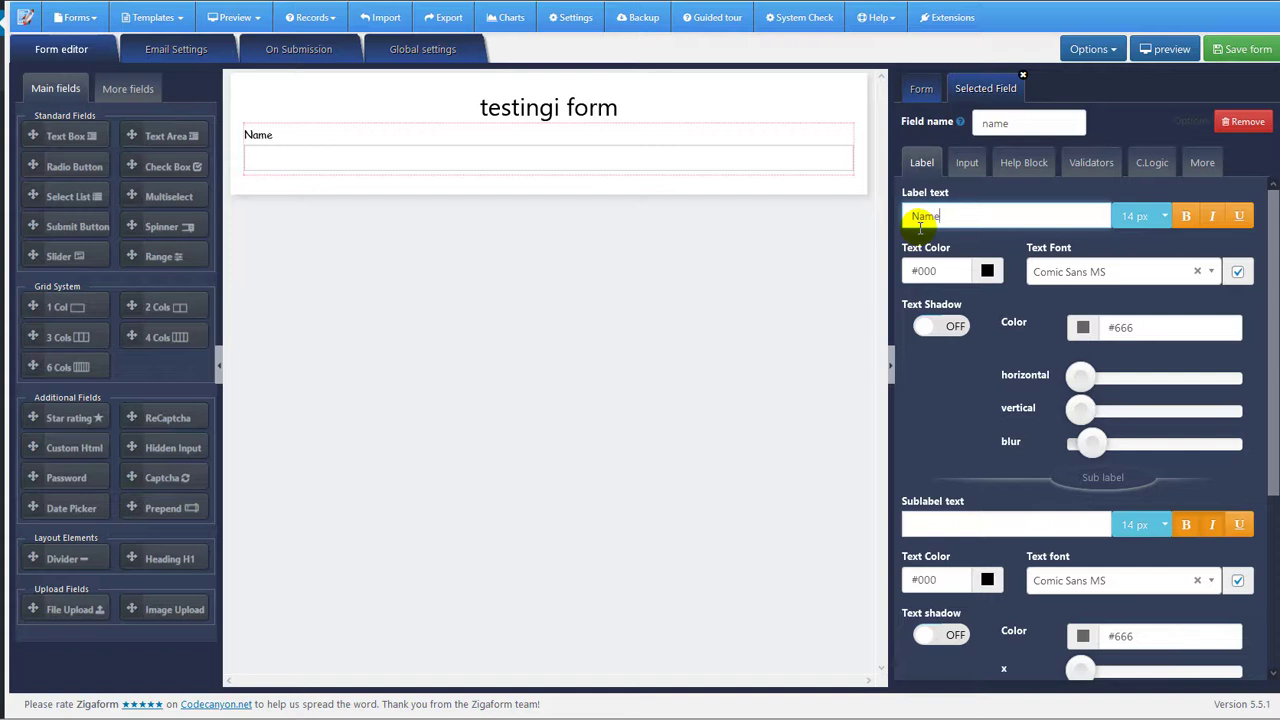
pyautogui.click(1091, 163)
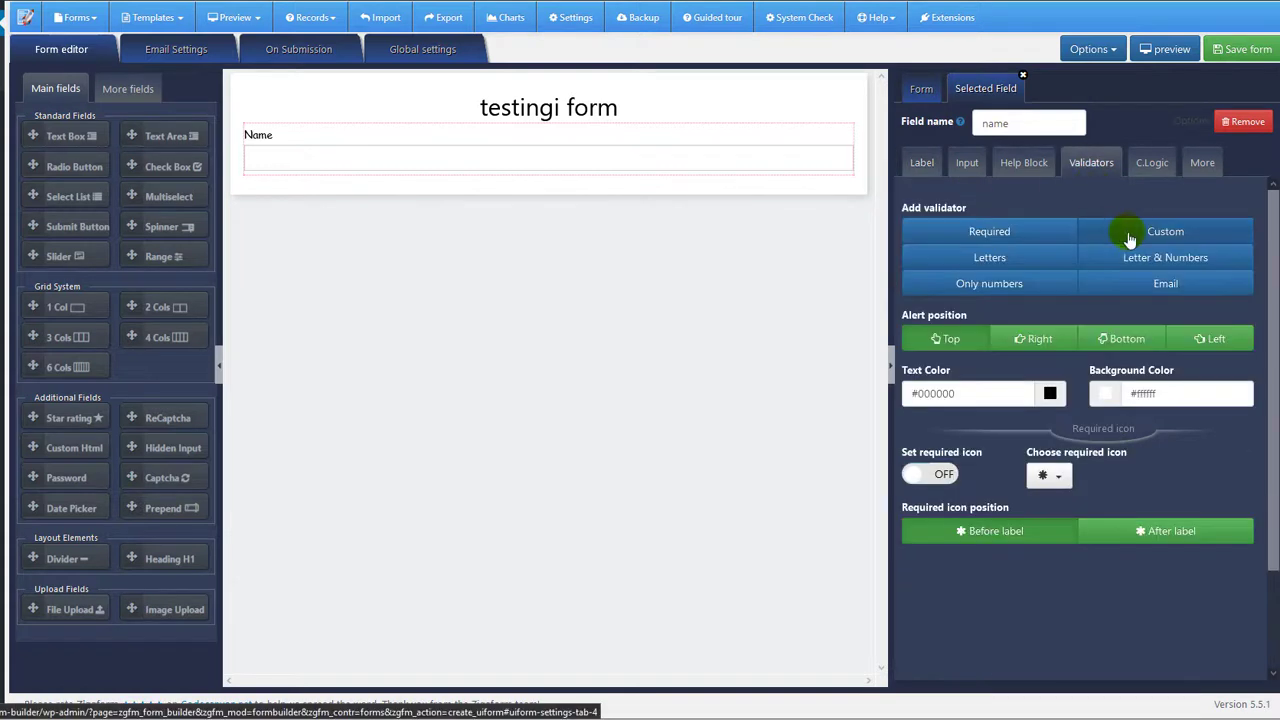
pyautogui.click(1034, 236)
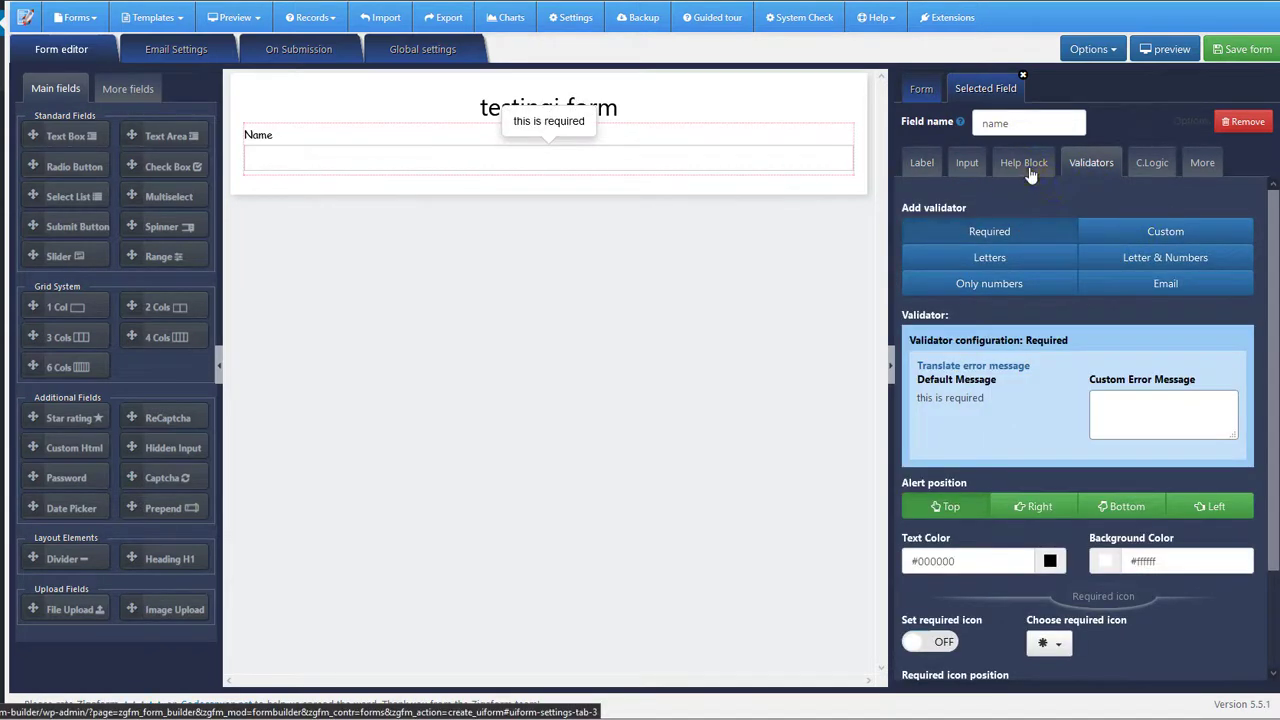
pyautogui.click(1024, 163)
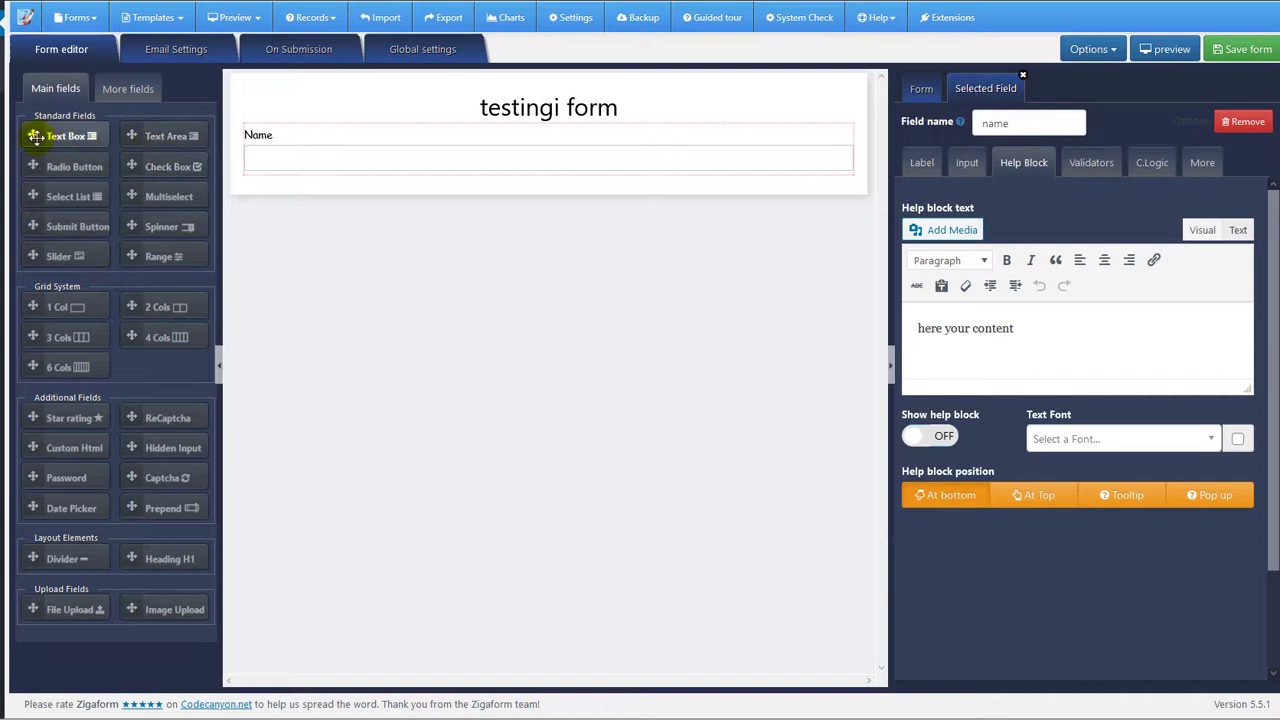
# Add a second text box below the Name field, with the field name "email" and the label "Email address".
pyautogui.moveTo(35, 137); pyautogui.dragTo(471, 169)
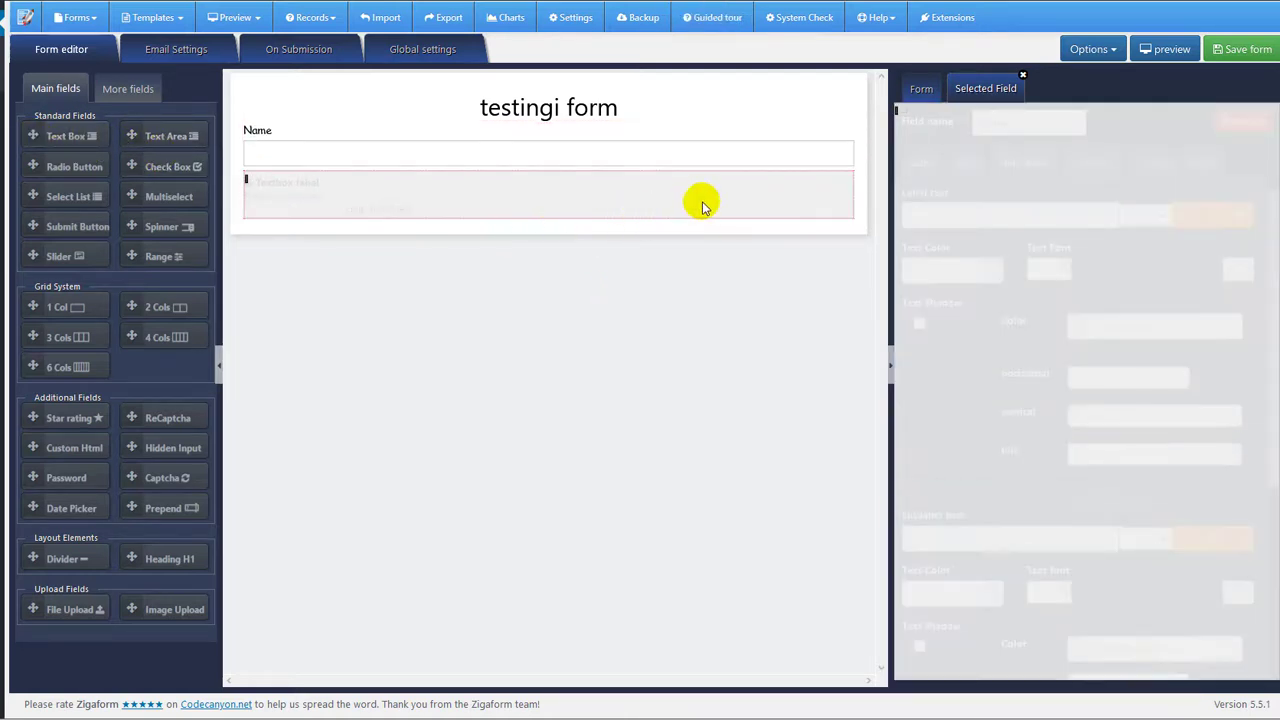
pyautogui.doubleClick(1058, 122)
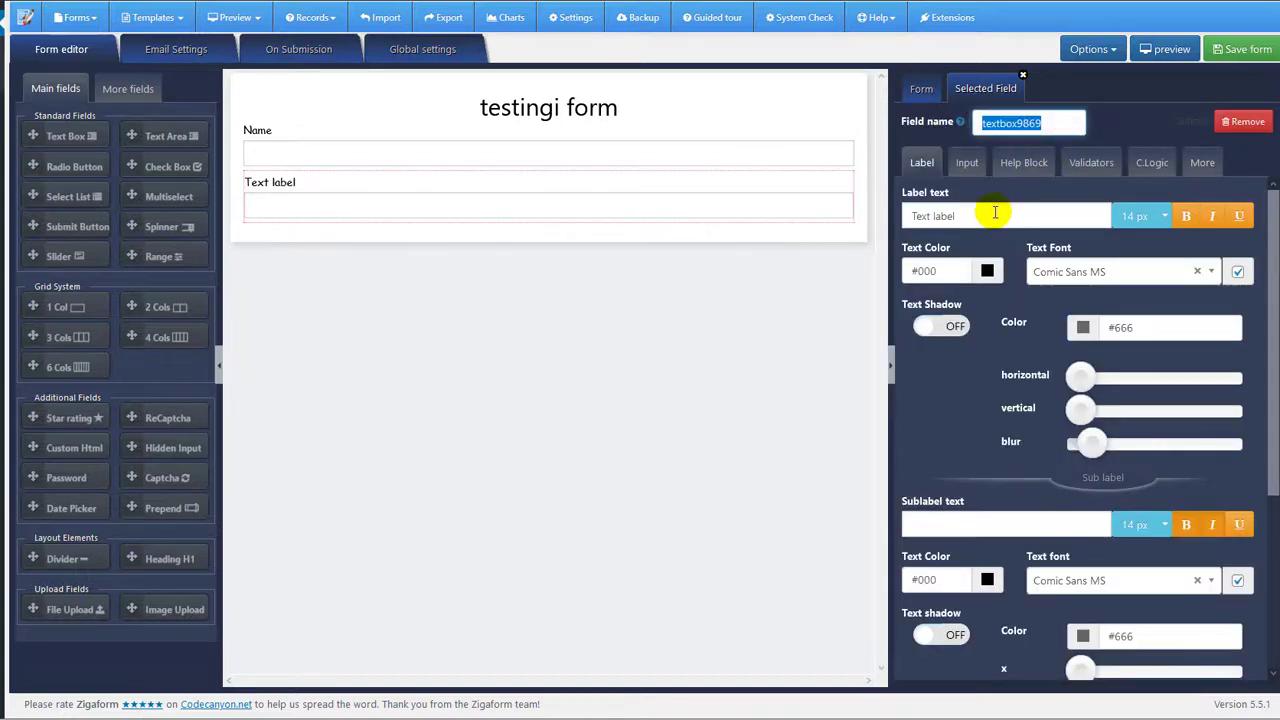
pyautogui.write('email')
pyautogui.moveTo(997, 219); pyautogui.dragTo(871, 209)
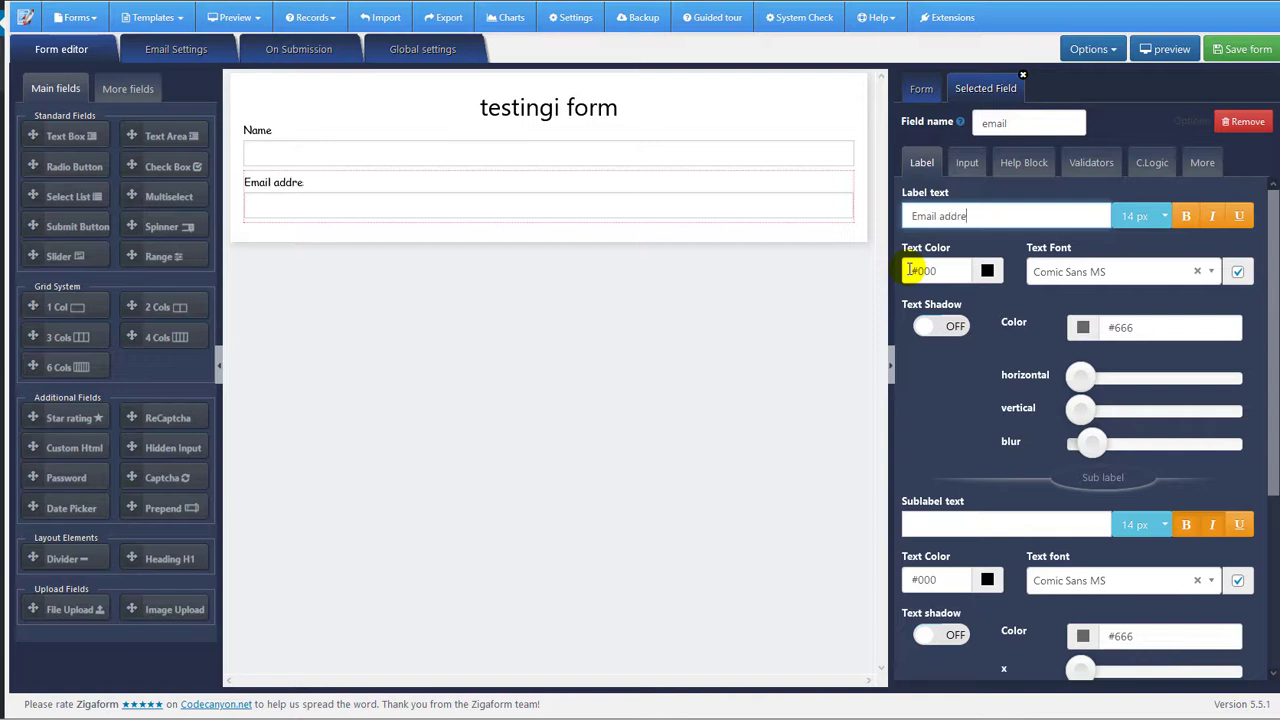
# Add the Email validator to the Email address field and check its help block settings.
pyautogui.click(1087, 163)
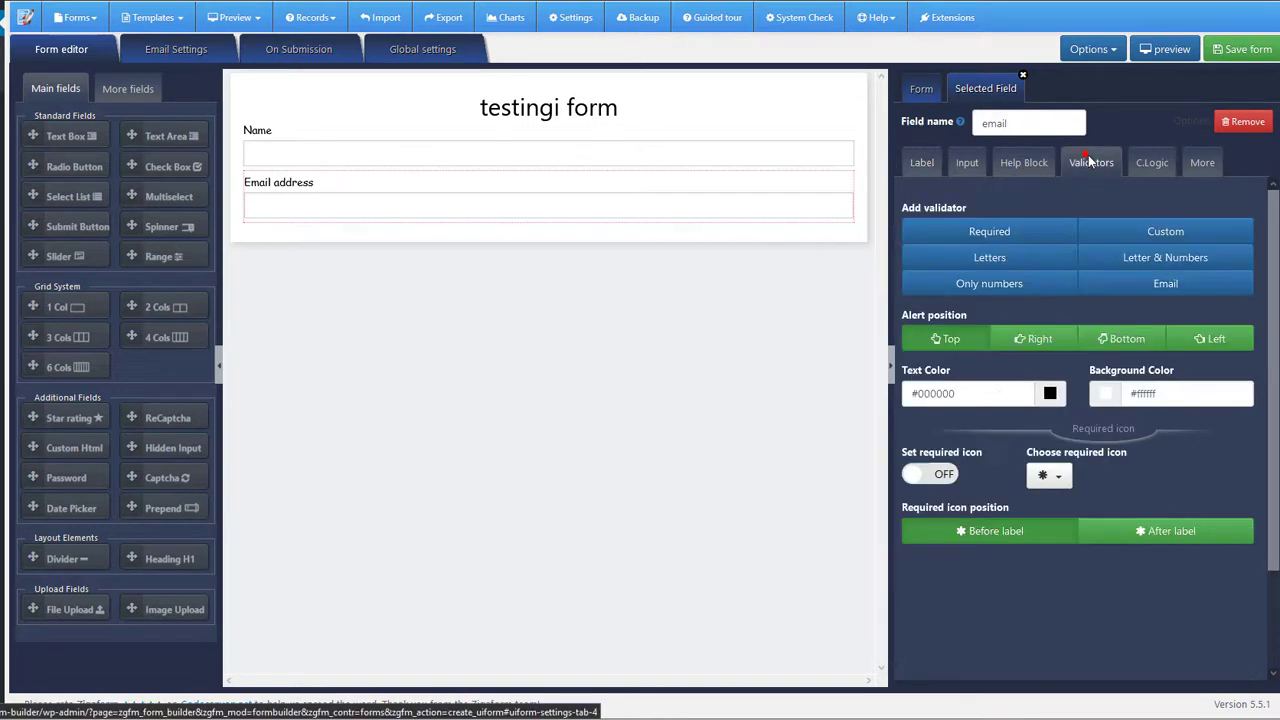
pyautogui.click(1160, 285)
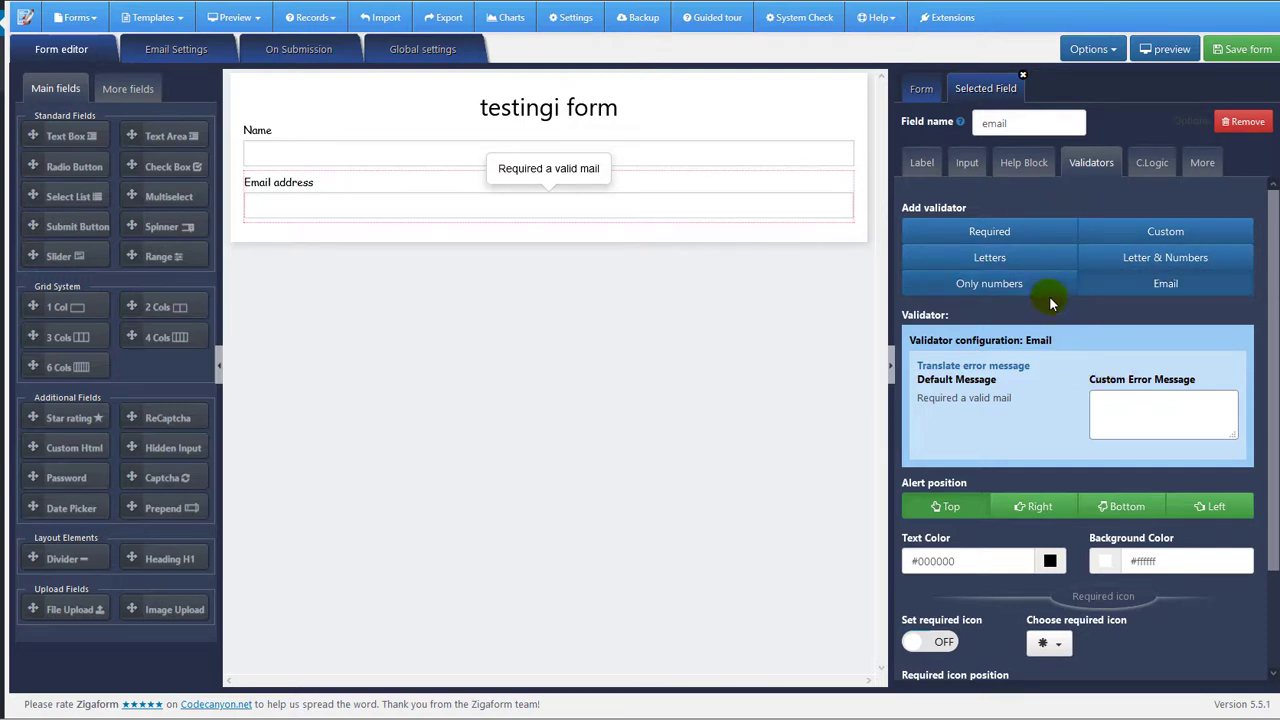
pyautogui.click(1018, 163)
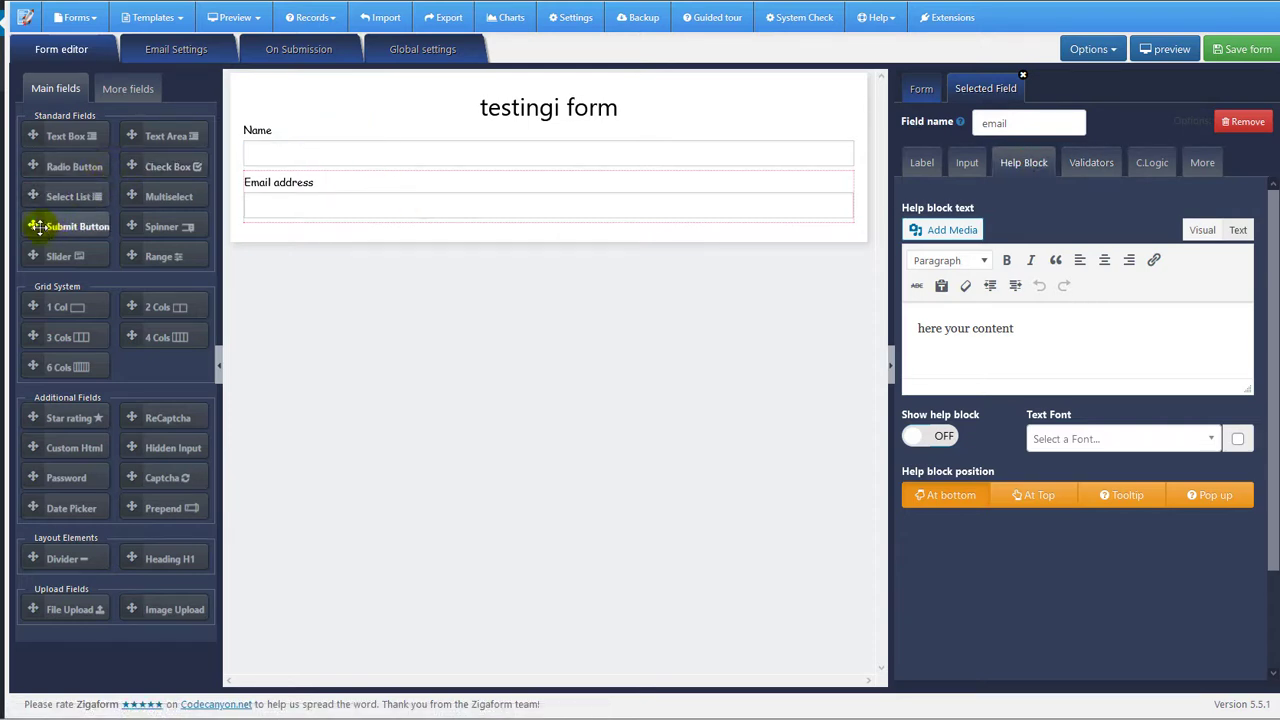
# Add a text area below the Email address field, with the field name "comments" and the label "Comments".
pyautogui.moveTo(143, 134); pyautogui.dragTo(480, 236)
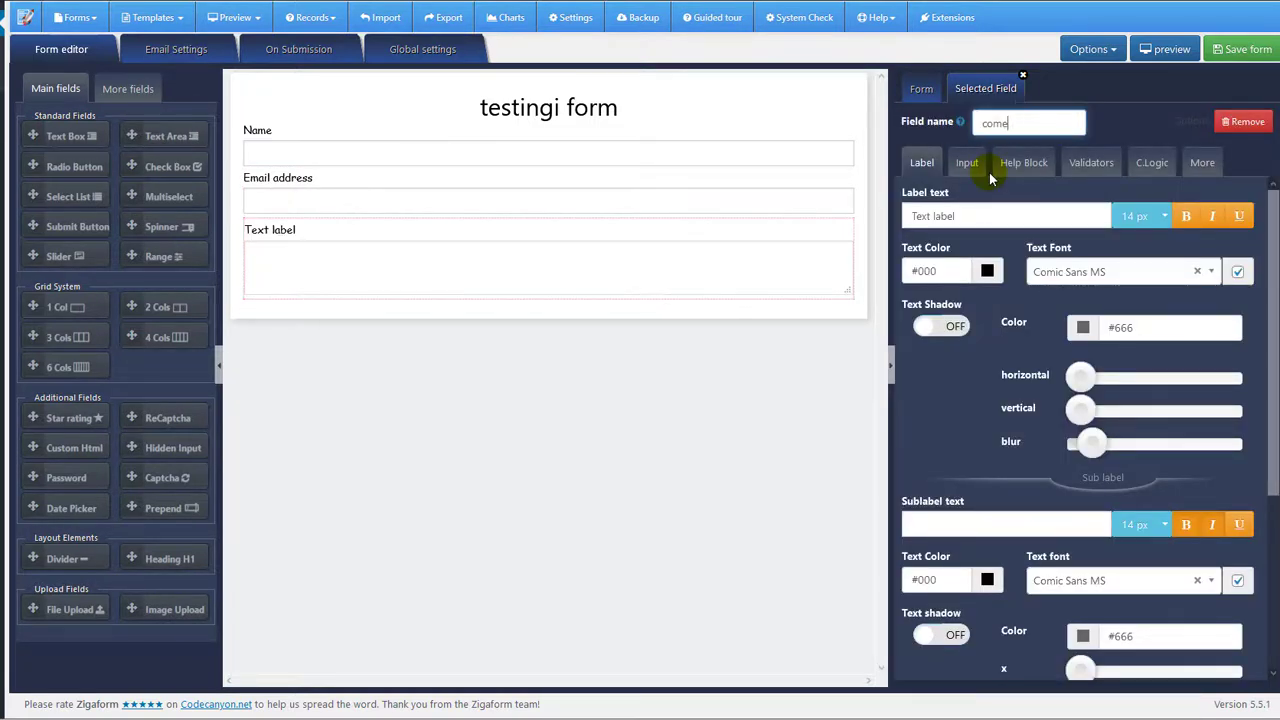
pyautogui.moveTo(1003, 212); pyautogui.dragTo(915, 214)
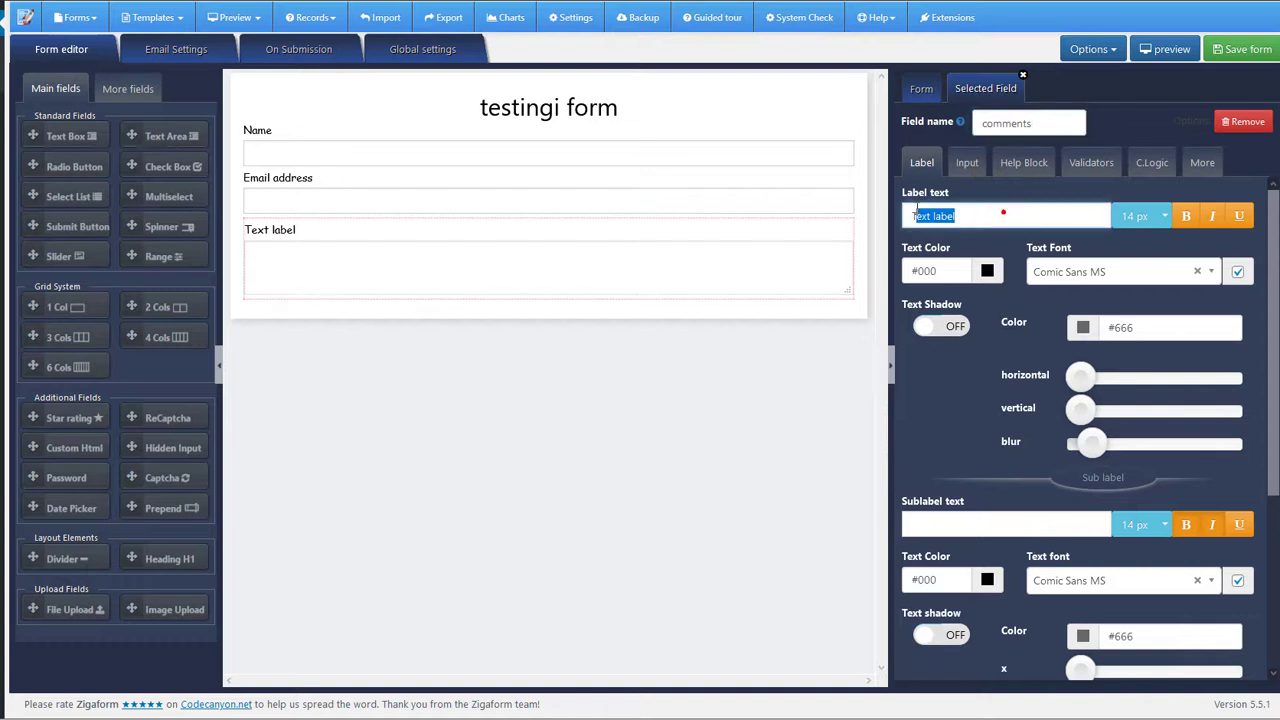
pyautogui.press('BackSpace')
pyautogui.write('Comments')
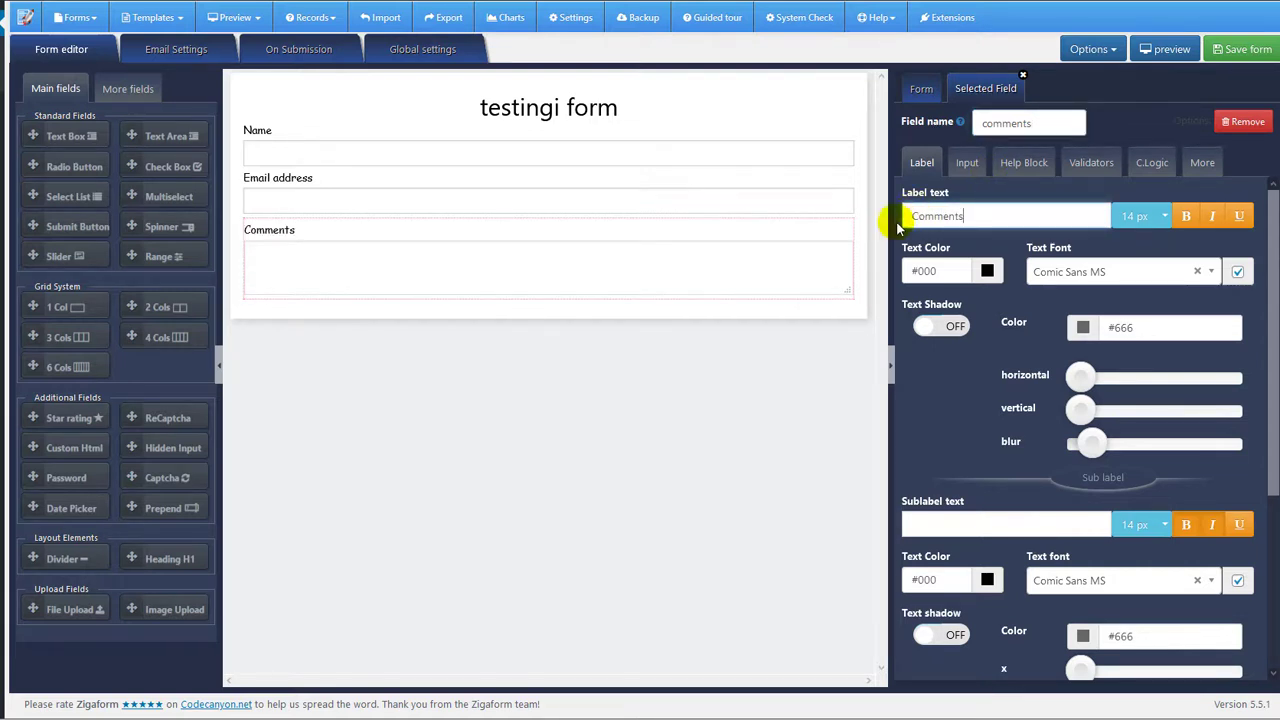
# Show the help block of the Comments field and set its text to "here your content asdfasd asdfsdf".
pyautogui.click(1020, 163)
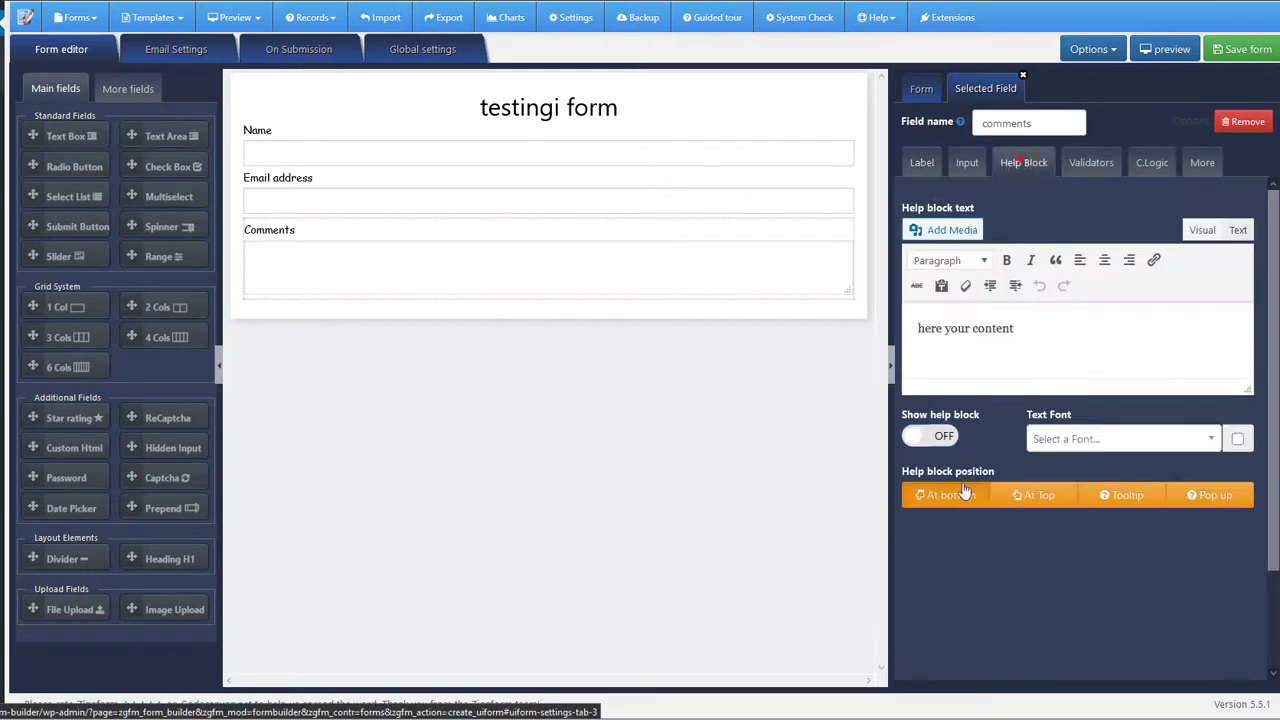
pyautogui.click(935, 438)
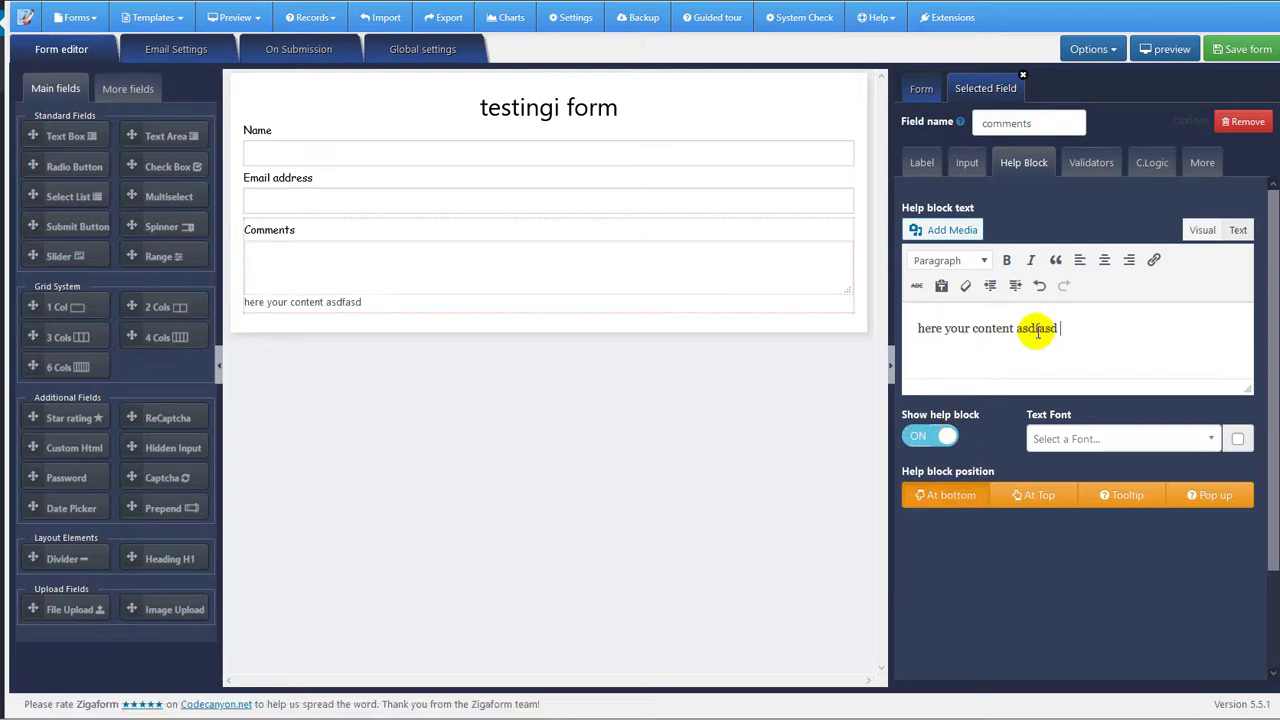
pyautogui.moveTo(1098, 328); pyautogui.dragTo(930, 320)
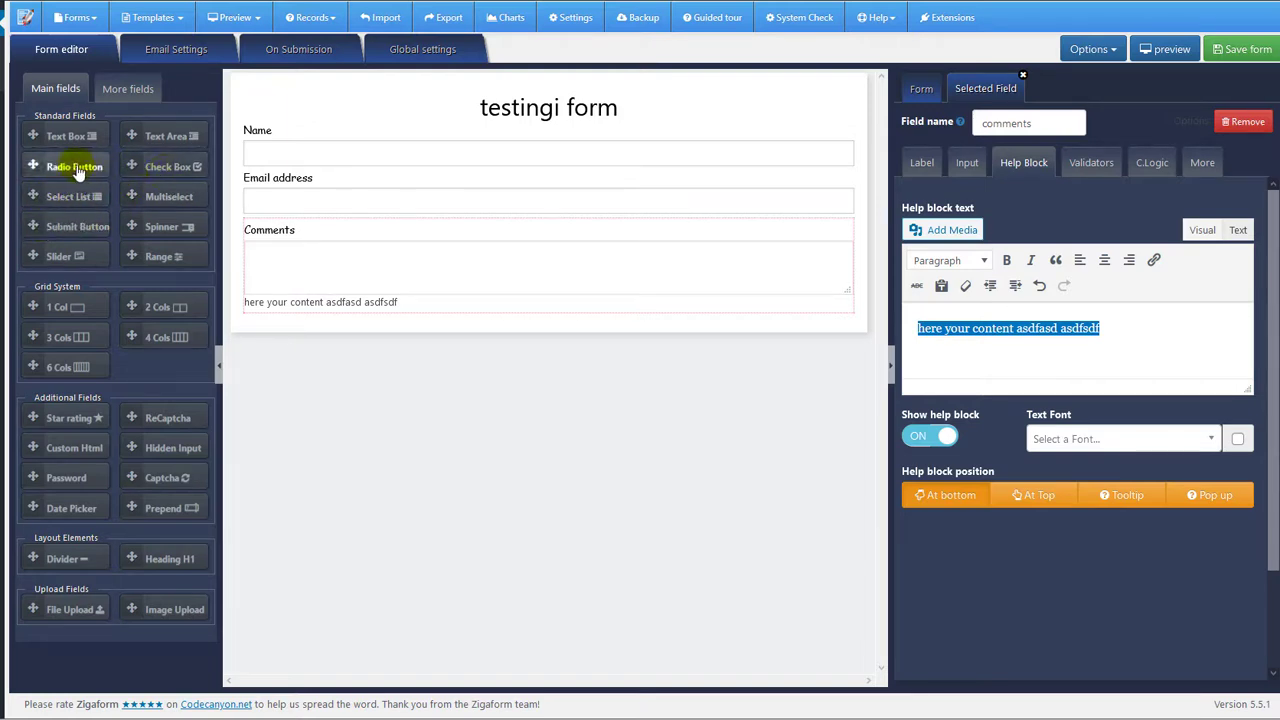
# Add a check box field below Comments, with the field name "services" and the label "Services".
pyautogui.moveTo(135, 165); pyautogui.dragTo(477, 323)
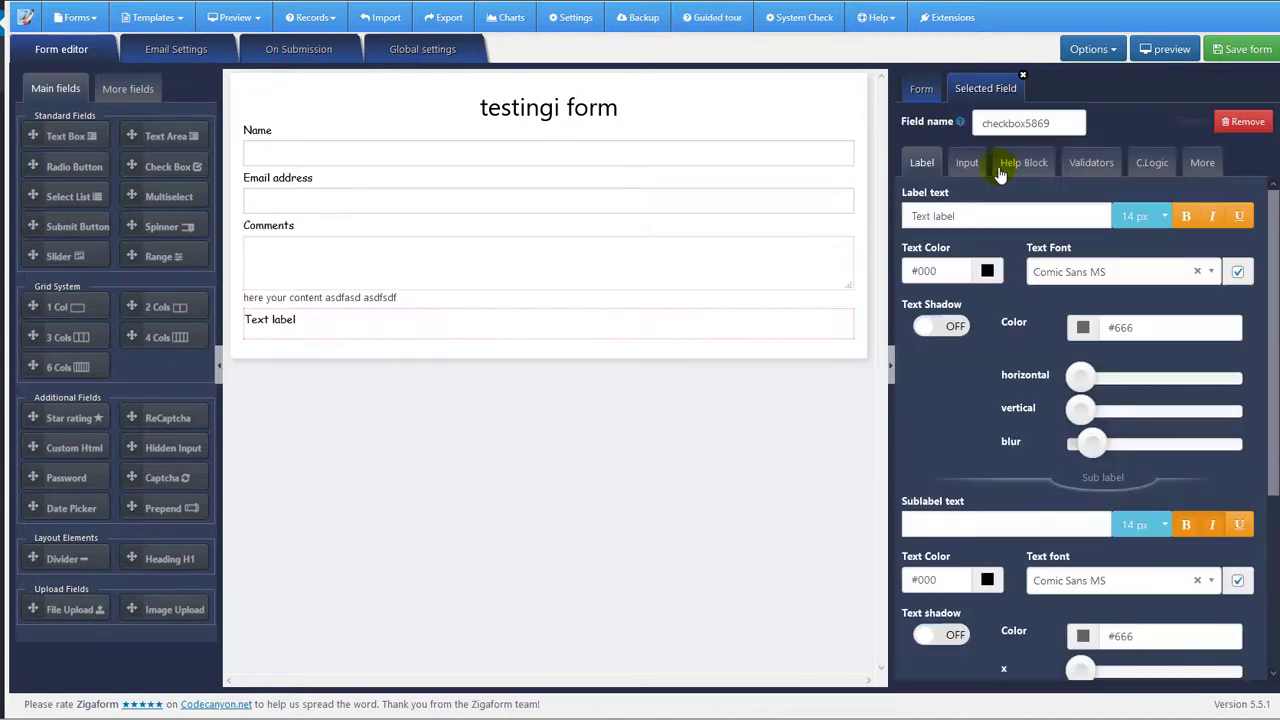
pyautogui.doubleClick(1052, 123)
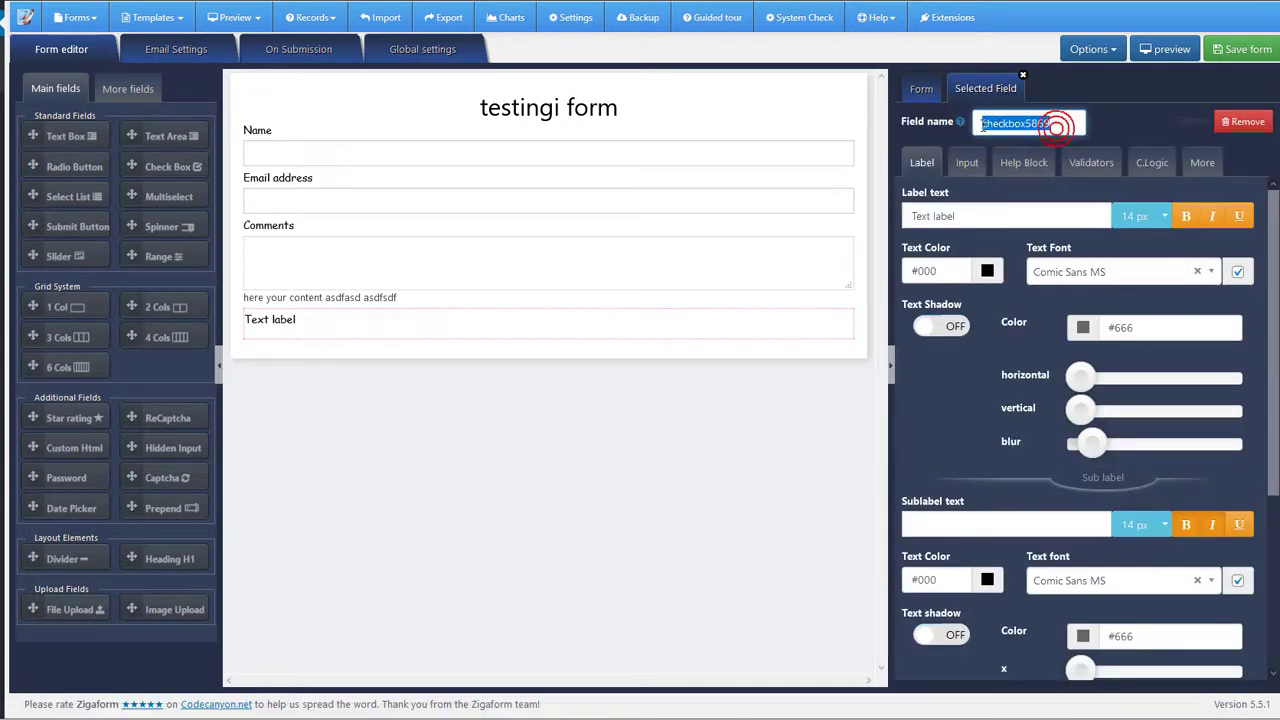
pyautogui.tripleClick(1005, 215)
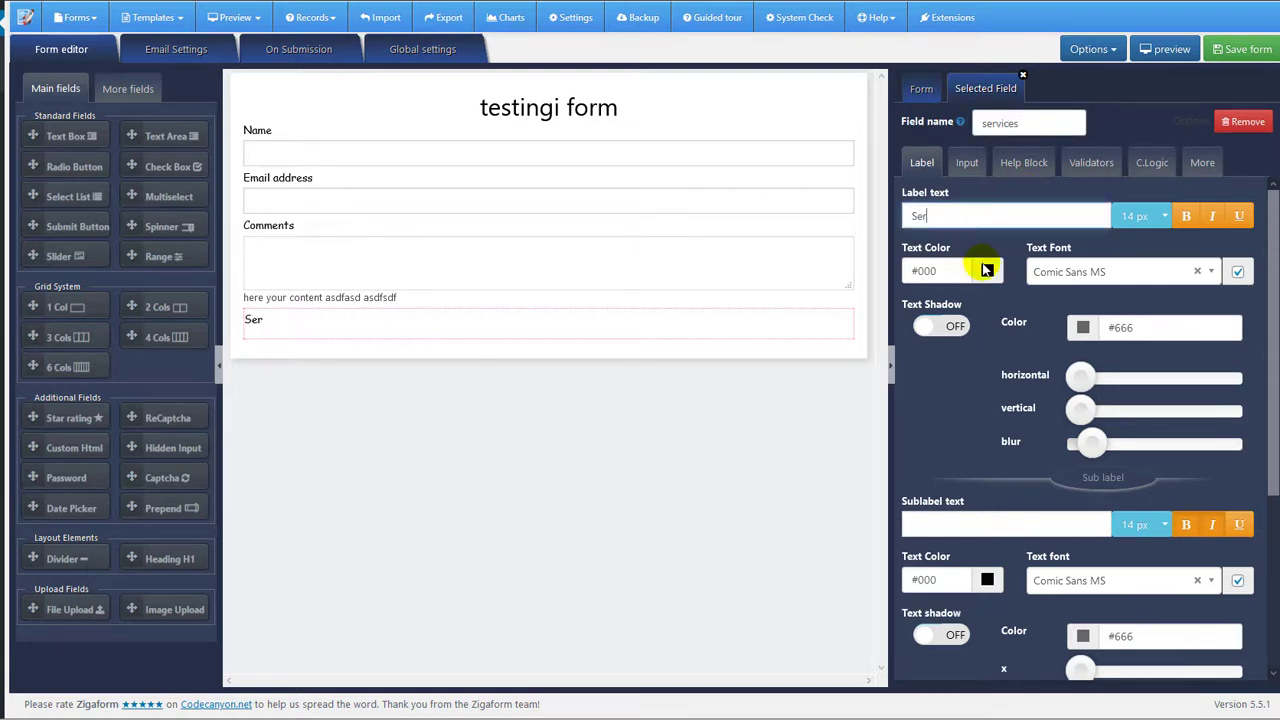
# Give the Services field three options labelled "New option1", "New option2" and "New option3", and copy the labels to their values.
pyautogui.click(966, 161)
pyautogui.click(955, 373)
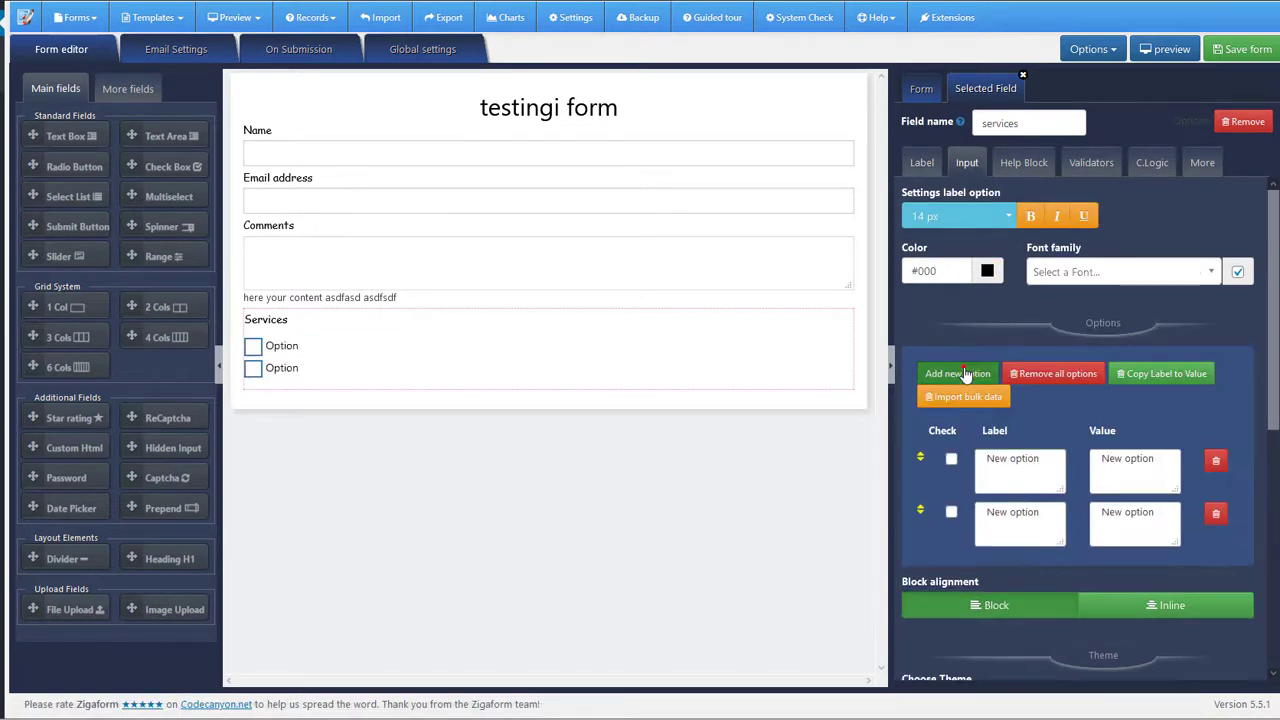
pyautogui.write('1')
pyautogui.click(1052, 512)
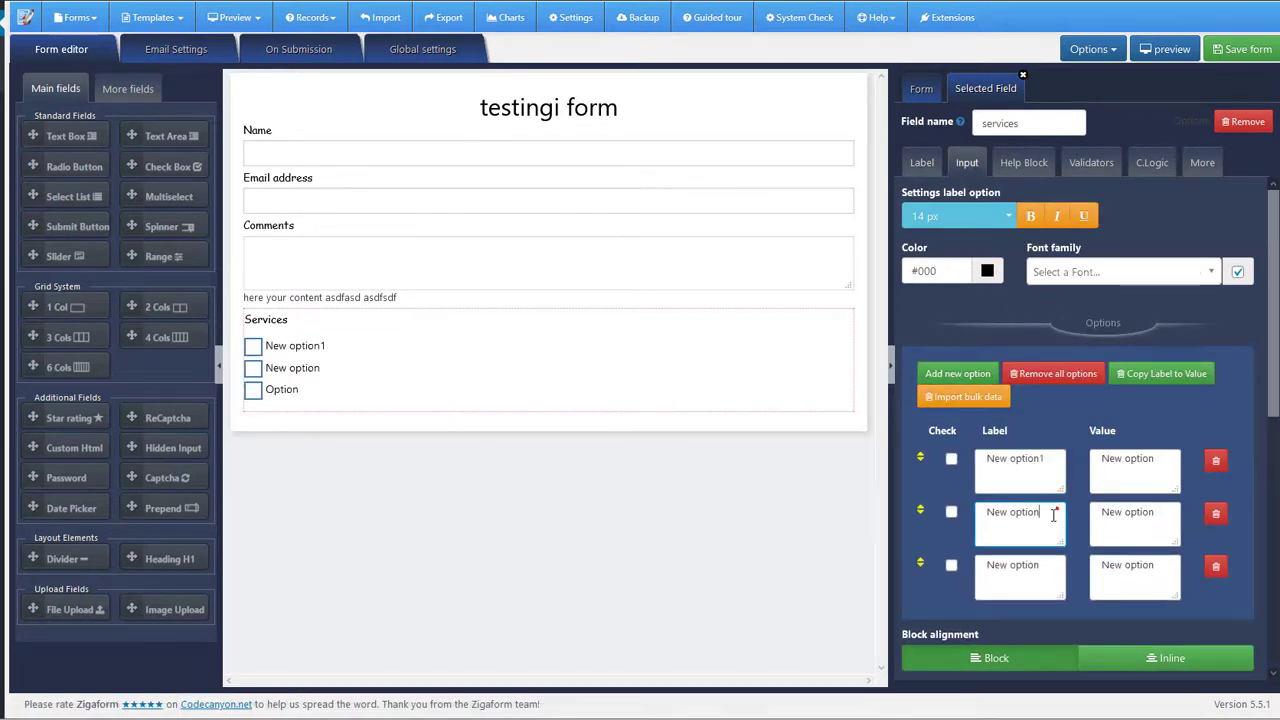
pyautogui.write('2')
pyautogui.click(1054, 562)
pyautogui.write('3')
pyautogui.click(1180, 373)
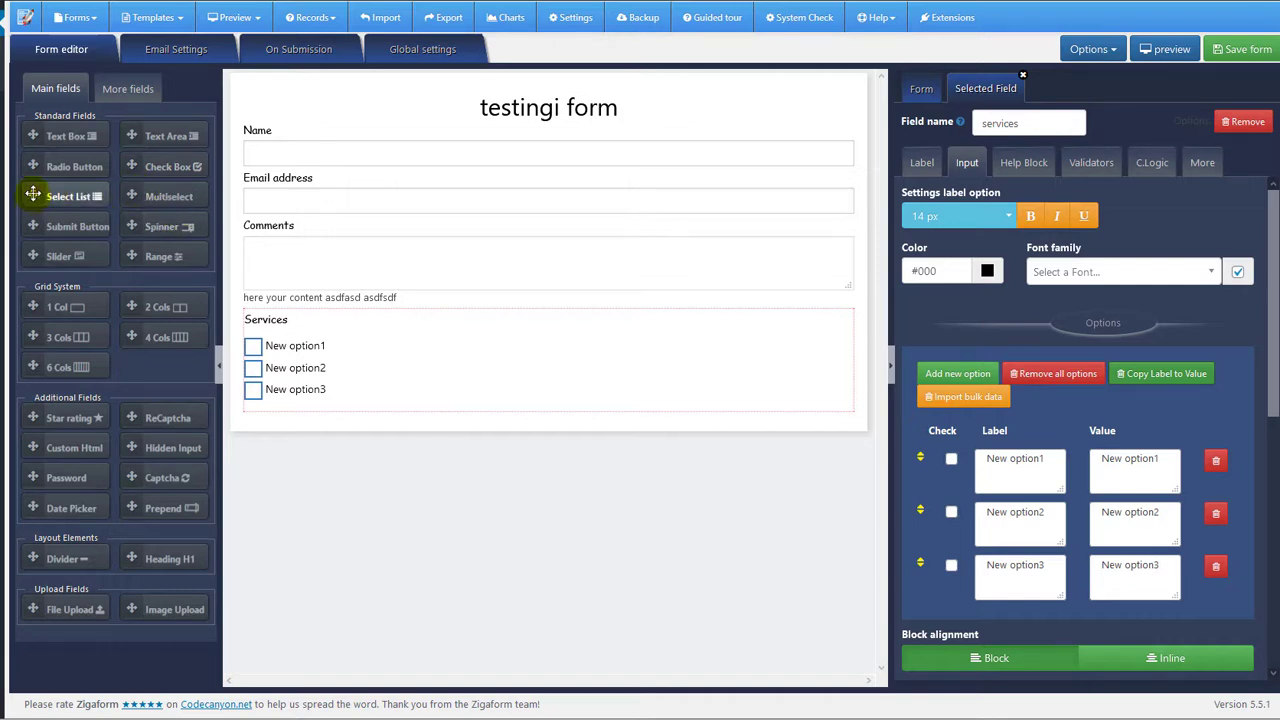
# Add a select list below the Services field, with both its field name and label set to "Products".
pyautogui.moveTo(33, 194); pyautogui.dragTo(588, 436)
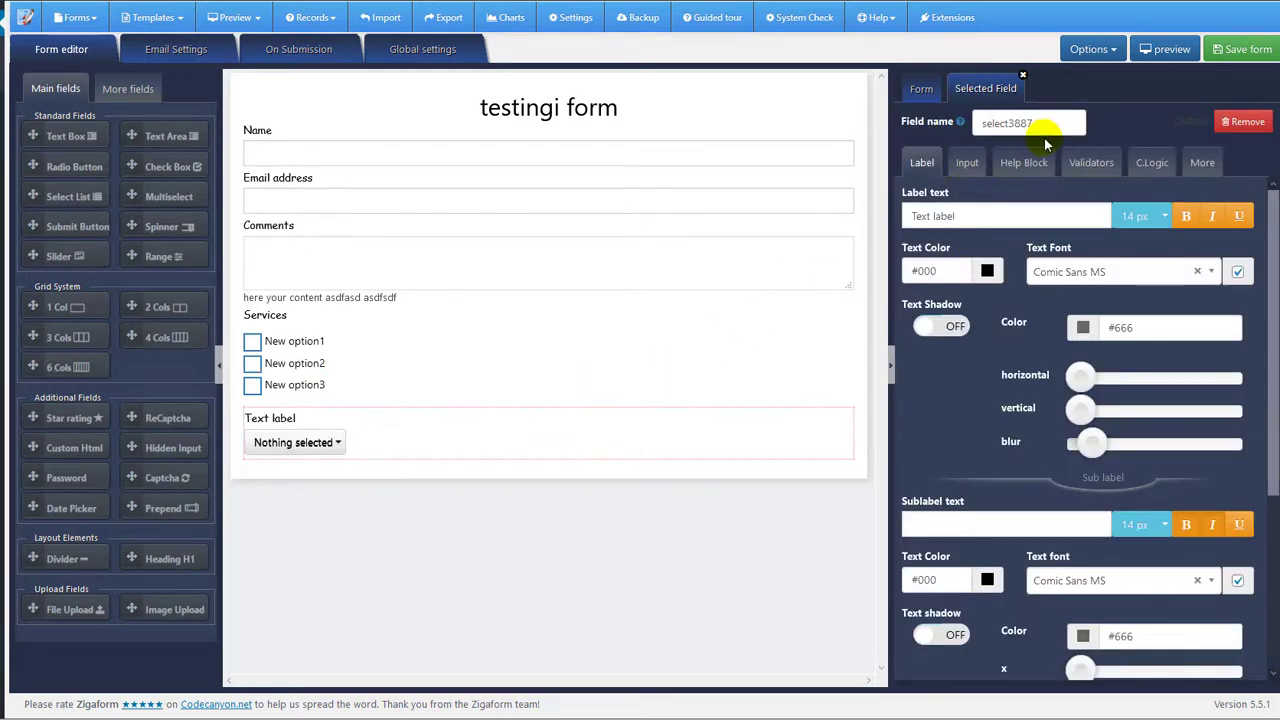
pyautogui.moveTo(1051, 124); pyautogui.dragTo(977, 122)
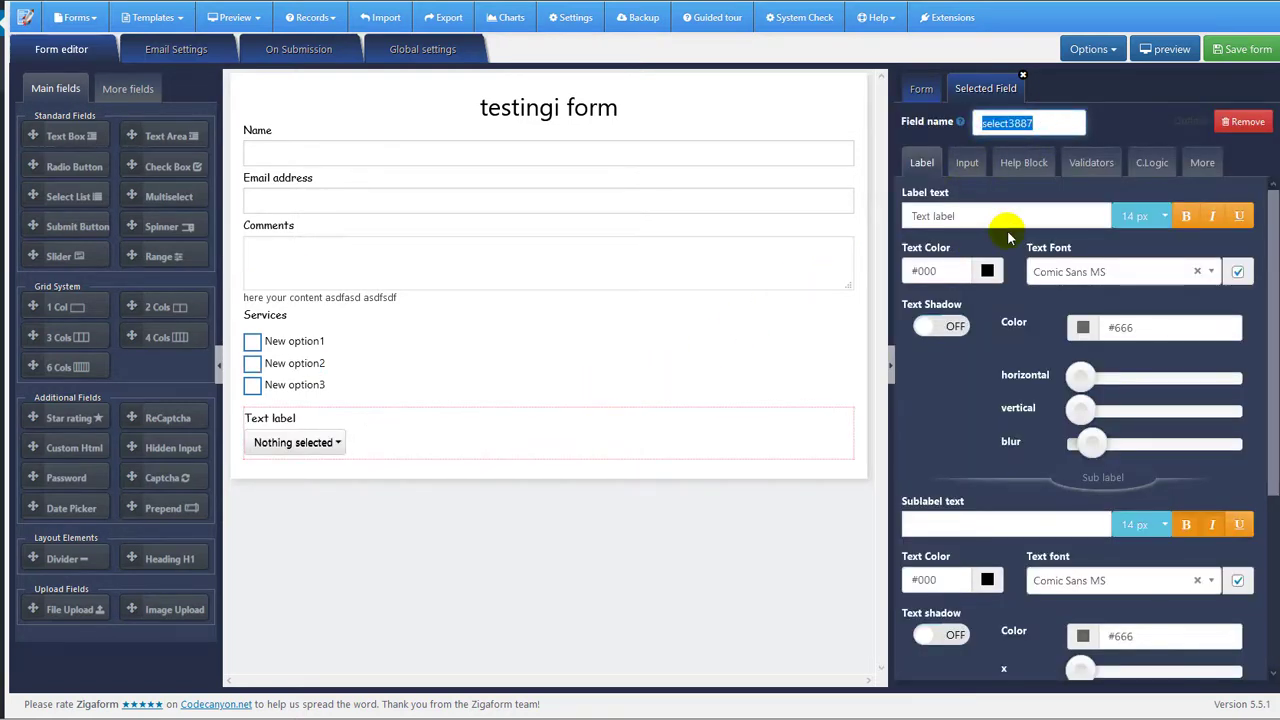
pyautogui.write('Product')
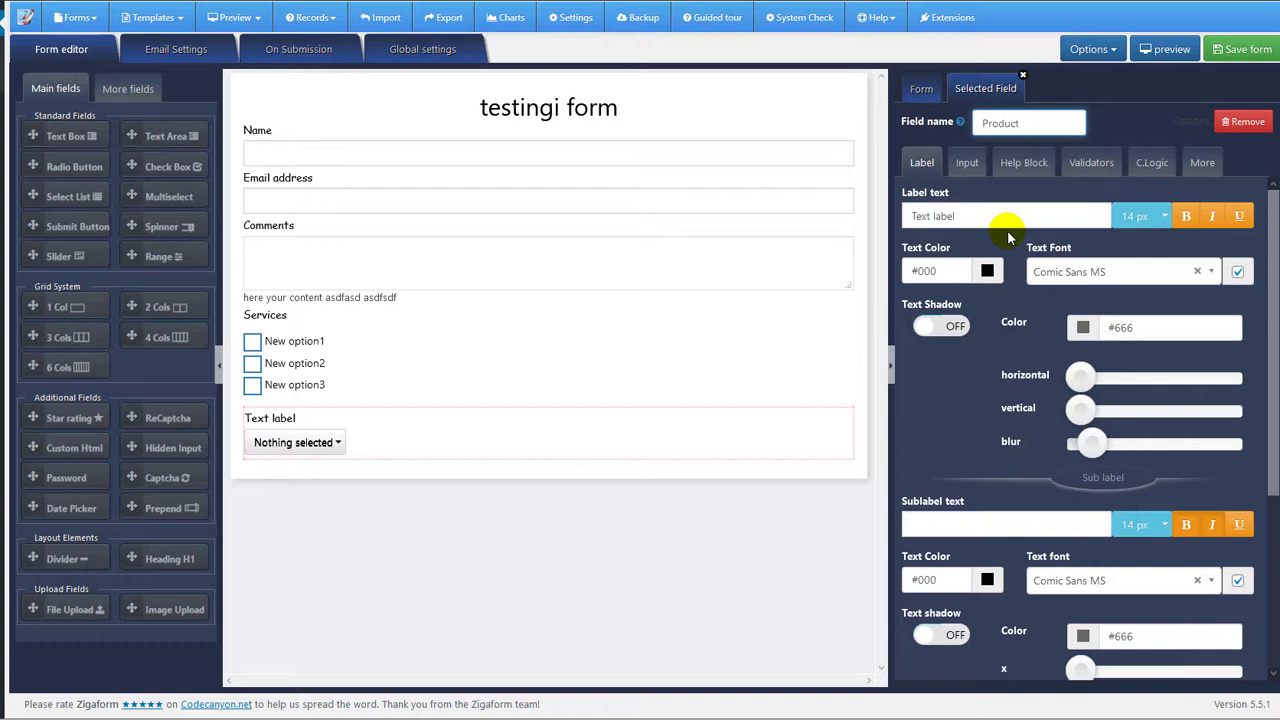
pyautogui.write('s')
pyautogui.moveTo(975, 217); pyautogui.dragTo(913, 212)
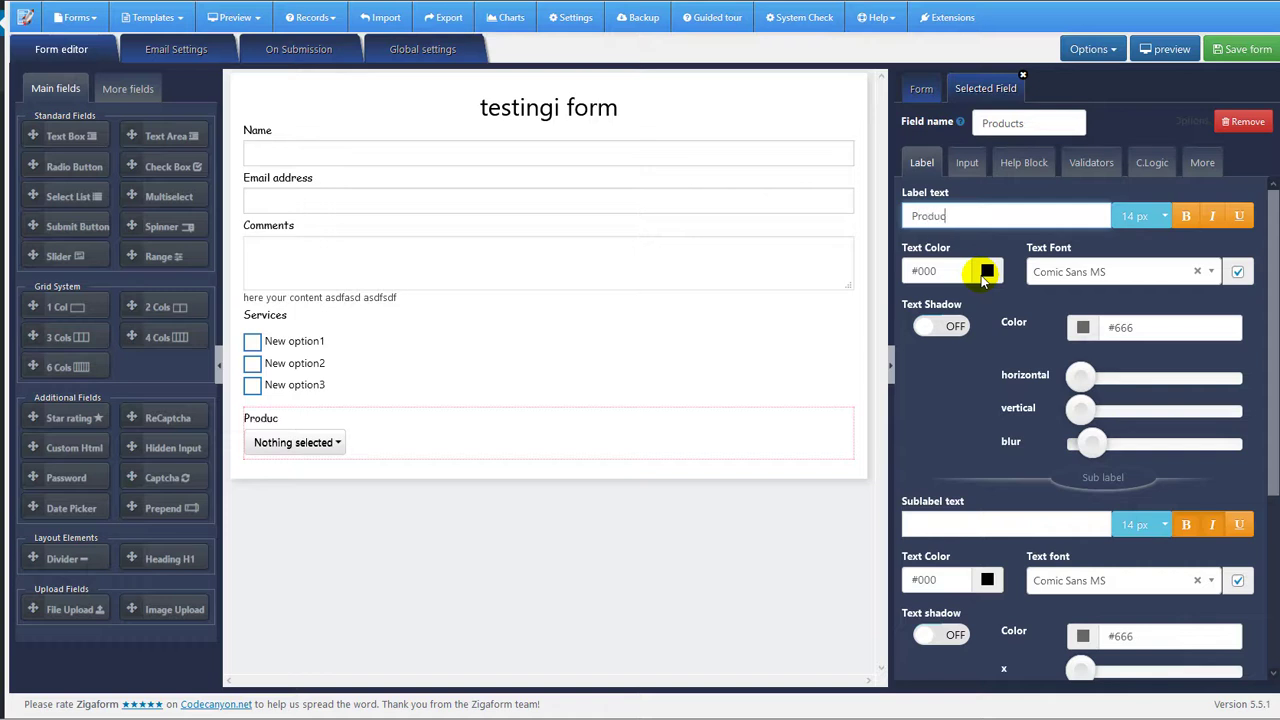
# Give the Products list the options "New option1", "New option2" and "New option3", with values copied from the labels.
pyautogui.click(968, 163)
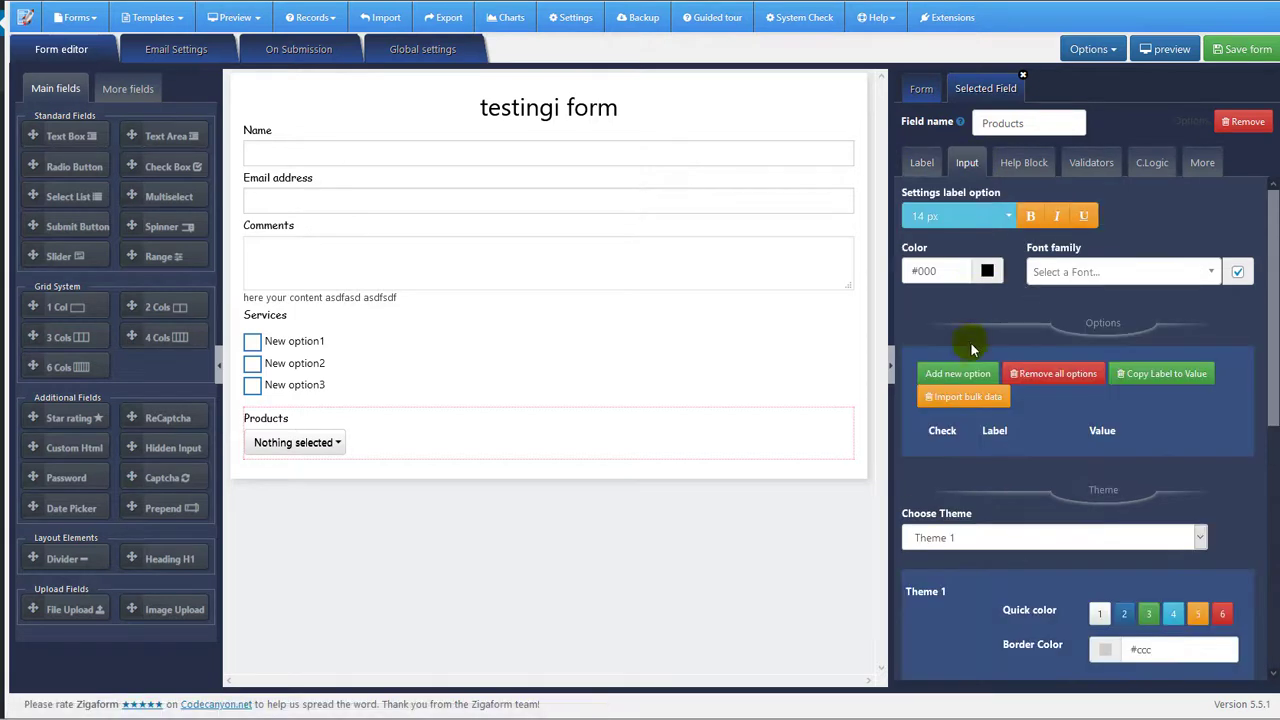
pyautogui.click(968, 375)
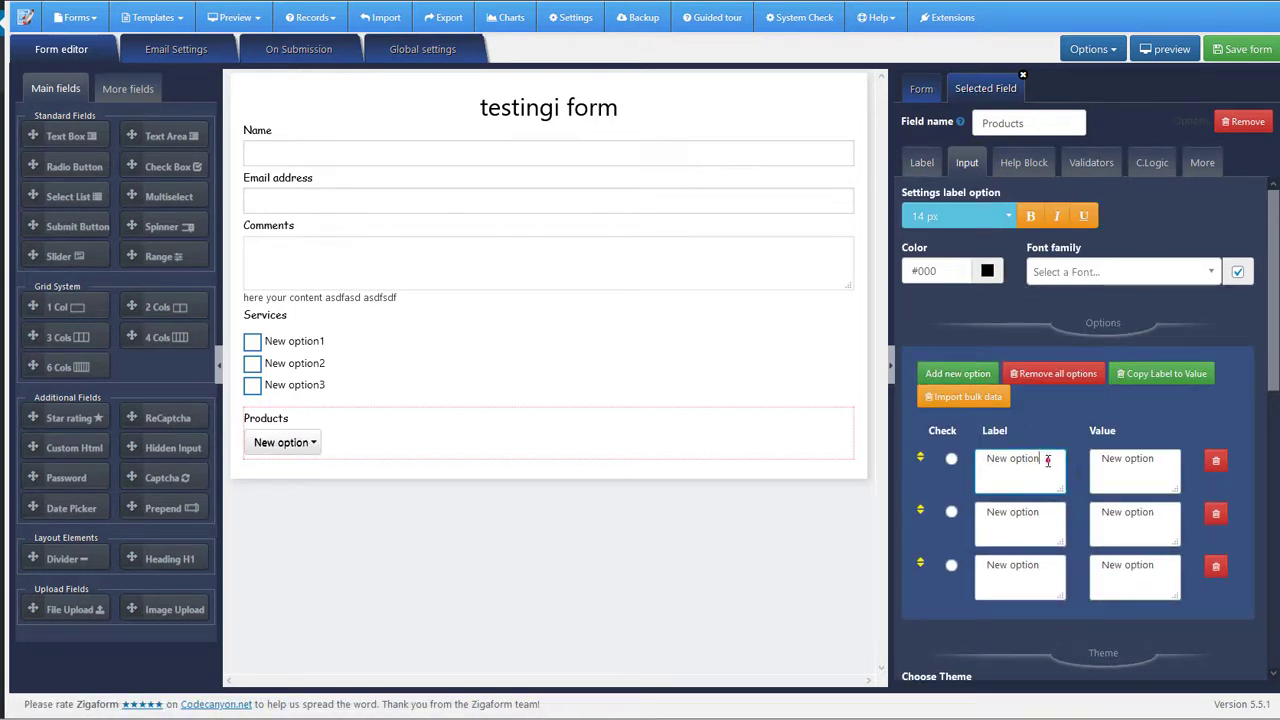
pyautogui.write('2')
pyautogui.click(1049, 566)
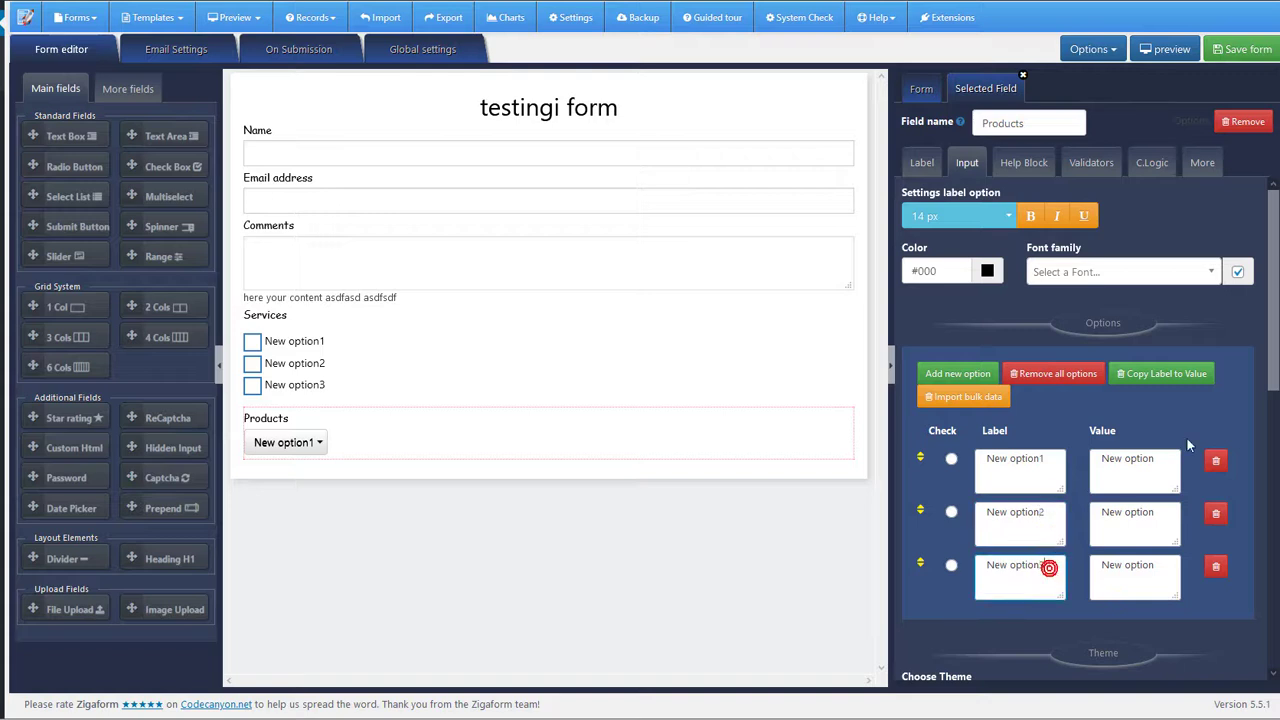
pyautogui.write('3')
pyautogui.click(1160, 374)
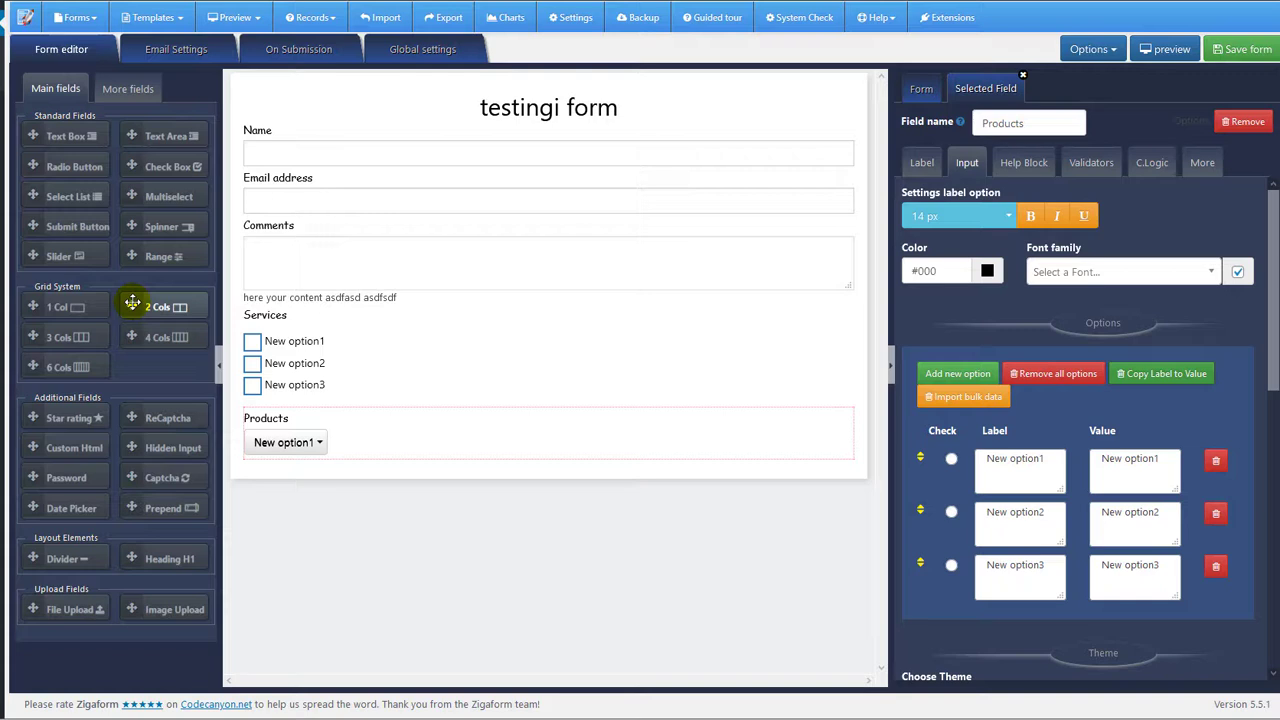
# Insert a two-column grid between Services and Products, and move Services into its first column and Products into its second.
pyautogui.moveTo(132, 302); pyautogui.dragTo(460, 427)
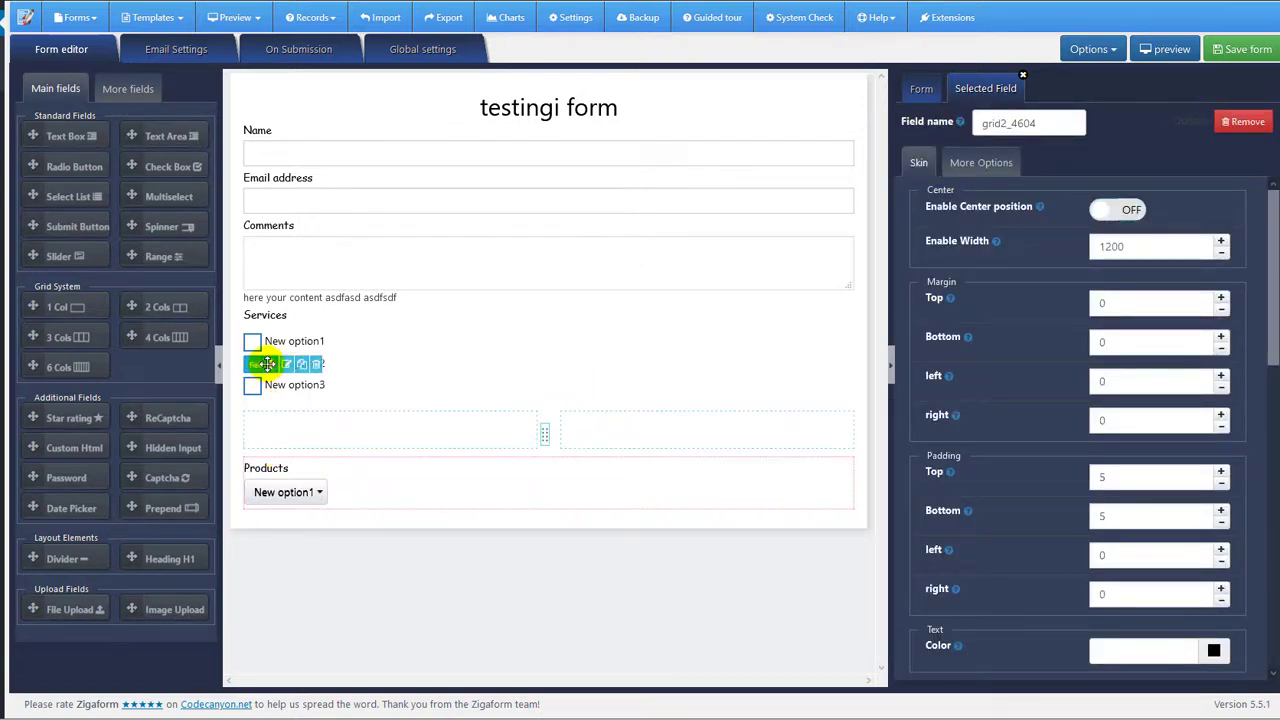
pyautogui.moveTo(262, 363); pyautogui.dragTo(312, 357)
pyautogui.moveTo(262, 457); pyautogui.dragTo(590, 354)
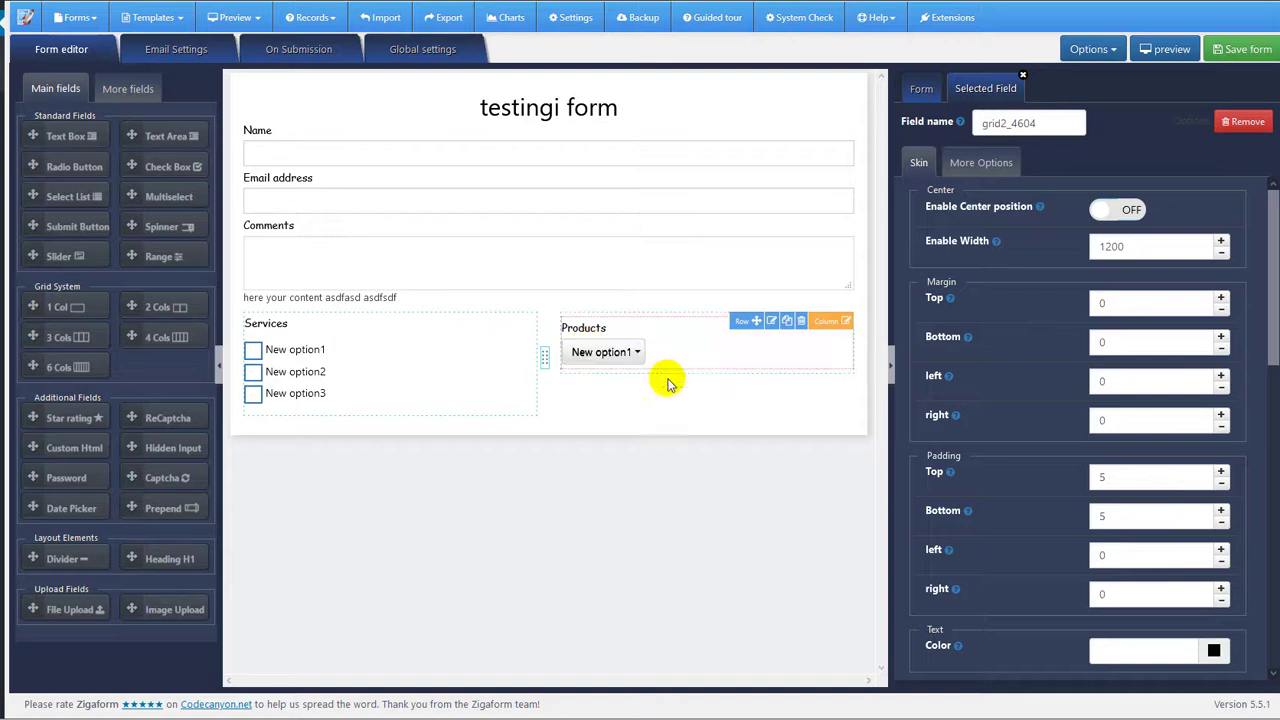
# Insert a two-column grid below Email address, move Email address into its first column and Comments into its second, and narrow the first column.
pyautogui.moveTo(122, 298); pyautogui.dragTo(540, 292)
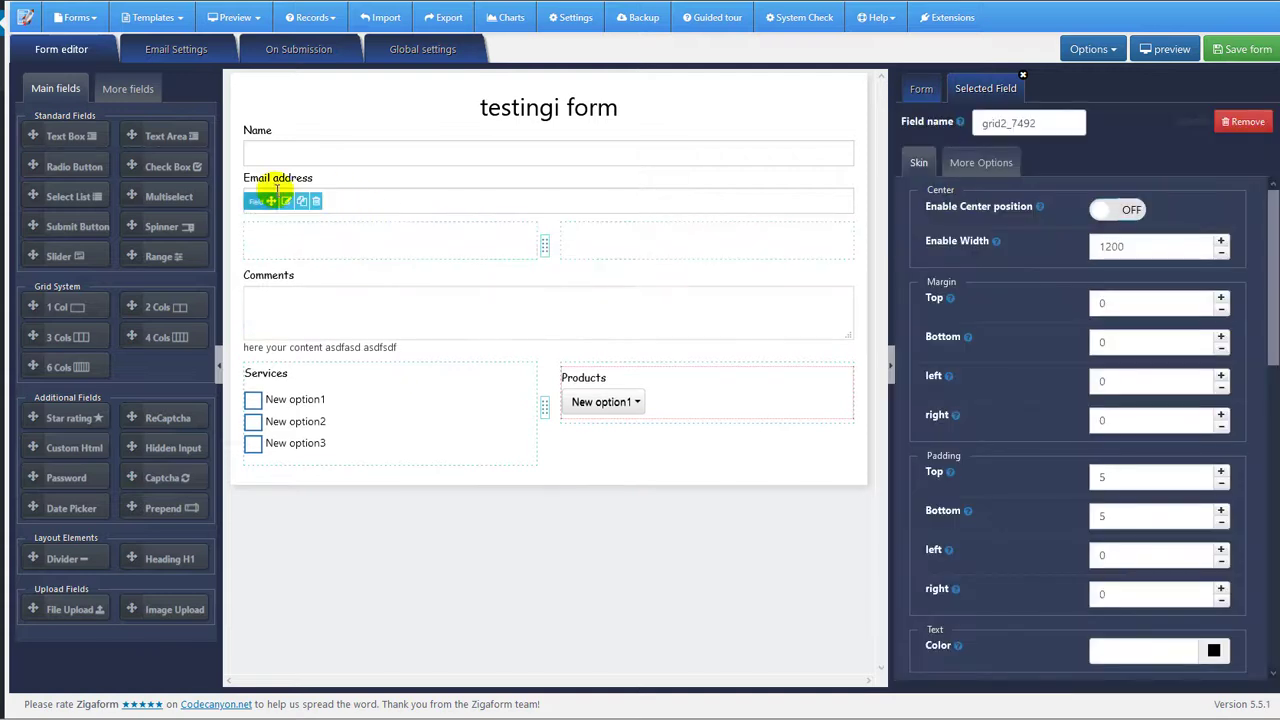
pyautogui.moveTo(270, 201)
pyautogui.mouseDown()
pyautogui.moveTo(291, 229)
pyautogui.moveTo(290, 212)
pyautogui.mouseUp()
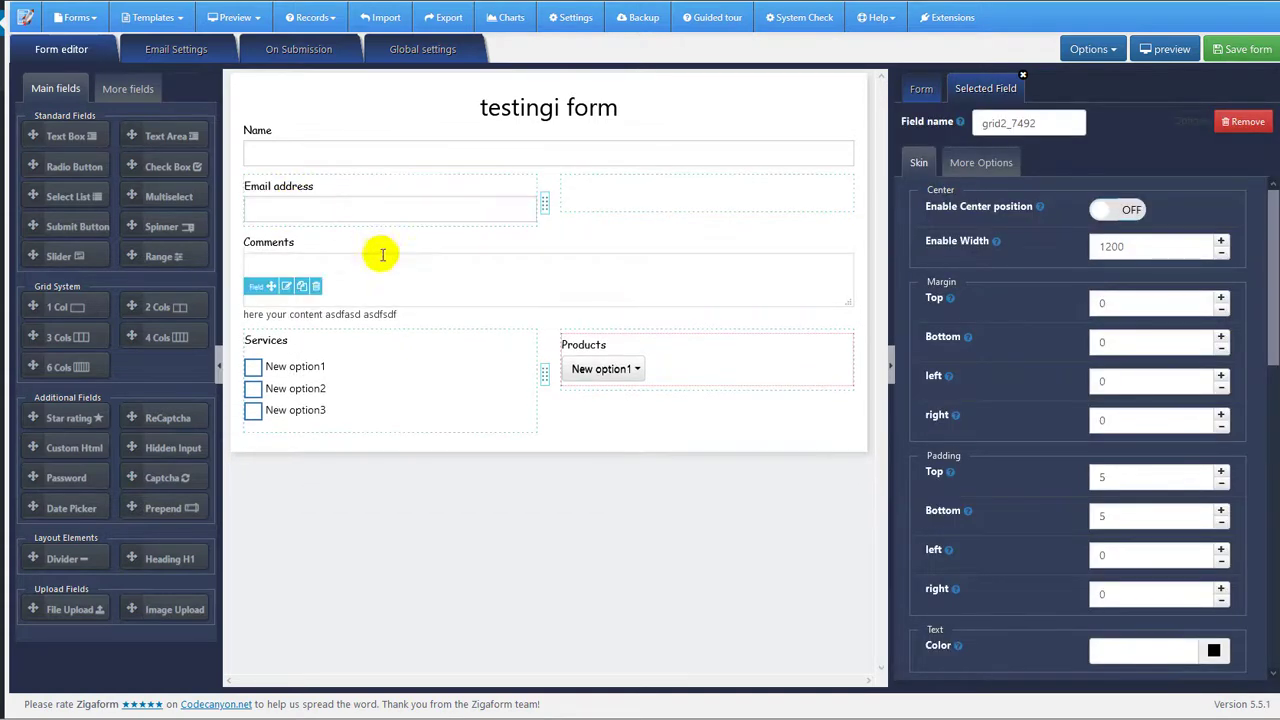
pyautogui.moveTo(261, 288); pyautogui.dragTo(630, 210)
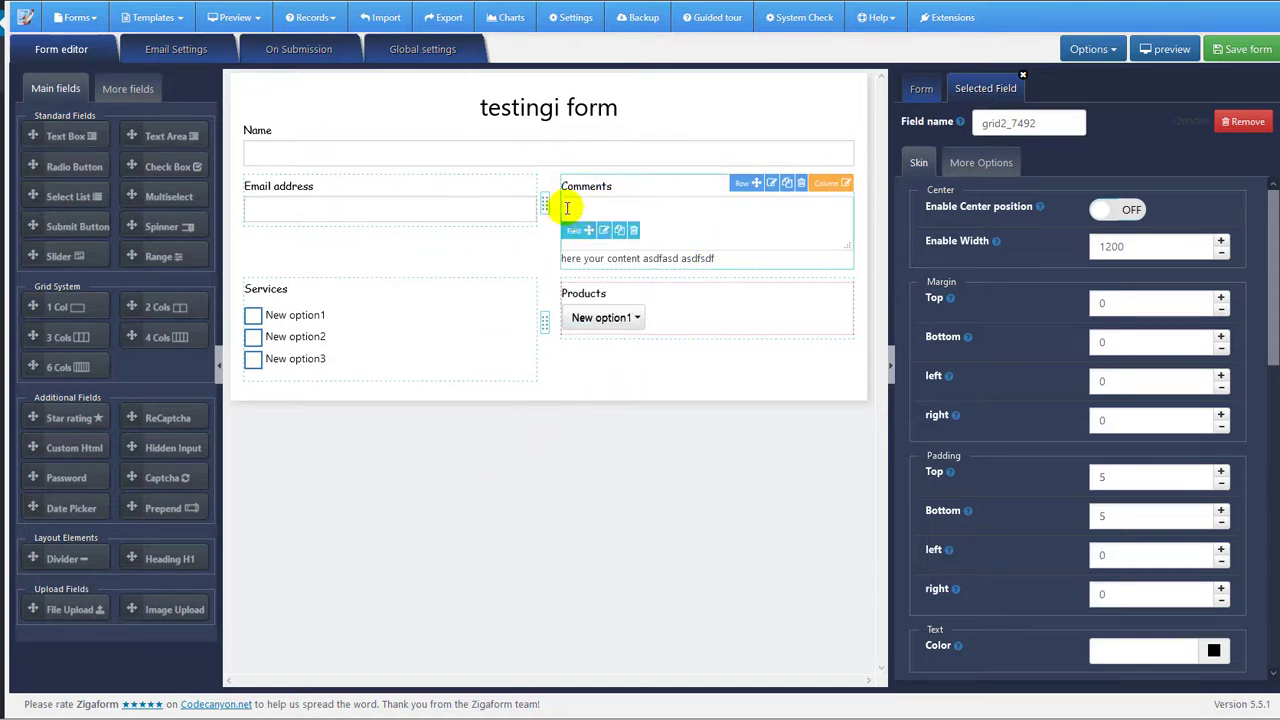
pyautogui.moveTo(545, 203); pyautogui.dragTo(489, 206)
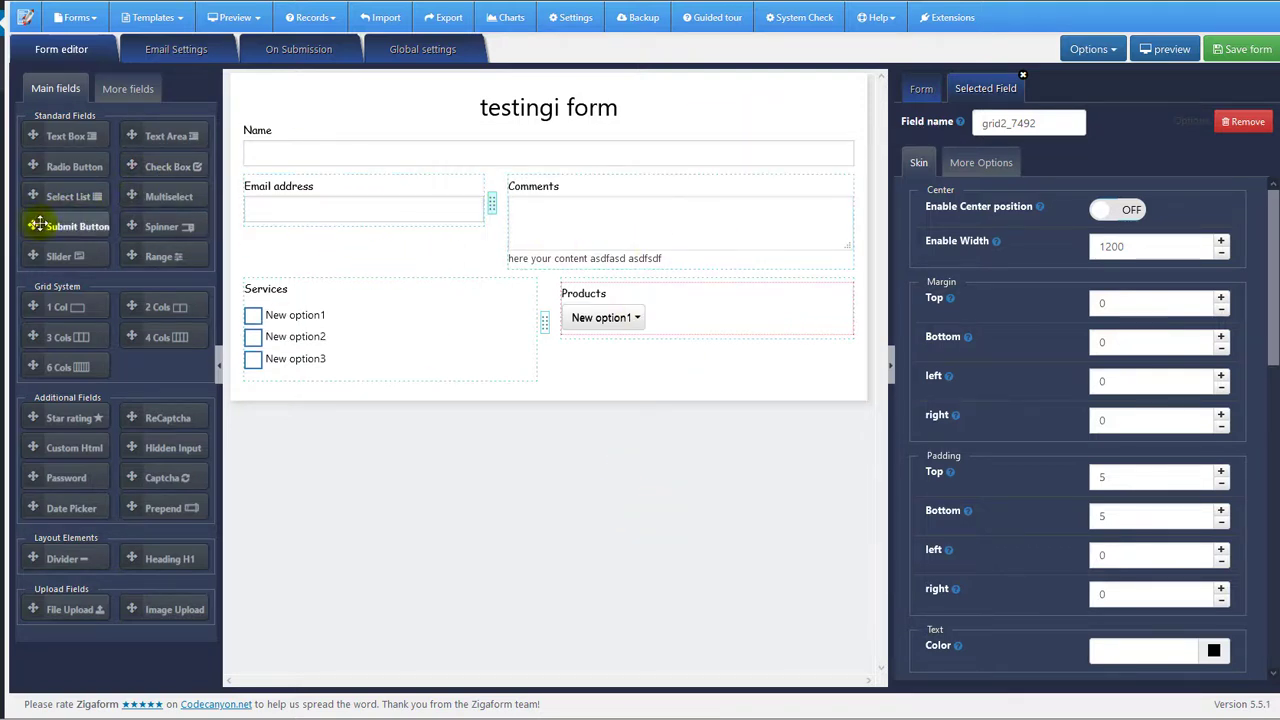
# Add a submit button below the Services and Products grid and set its text to "Send information".
pyautogui.moveTo(35, 227); pyautogui.dragTo(580, 463)
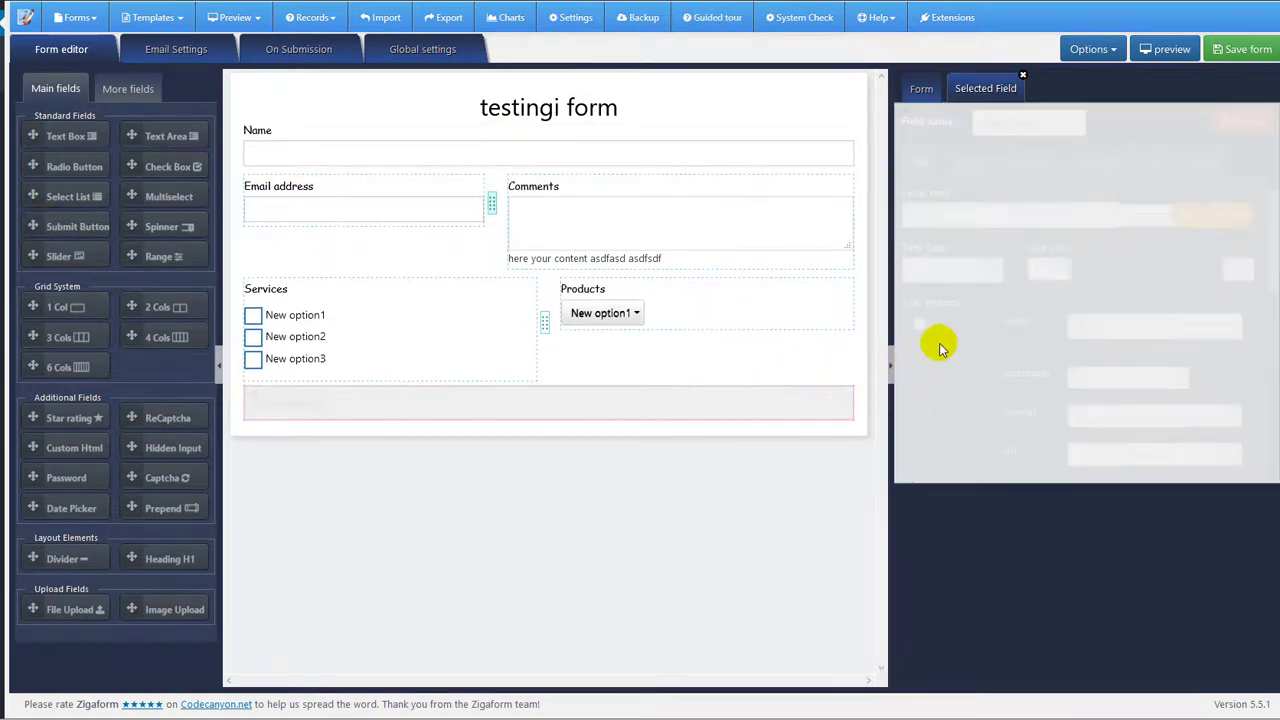
pyautogui.click(980, 211)
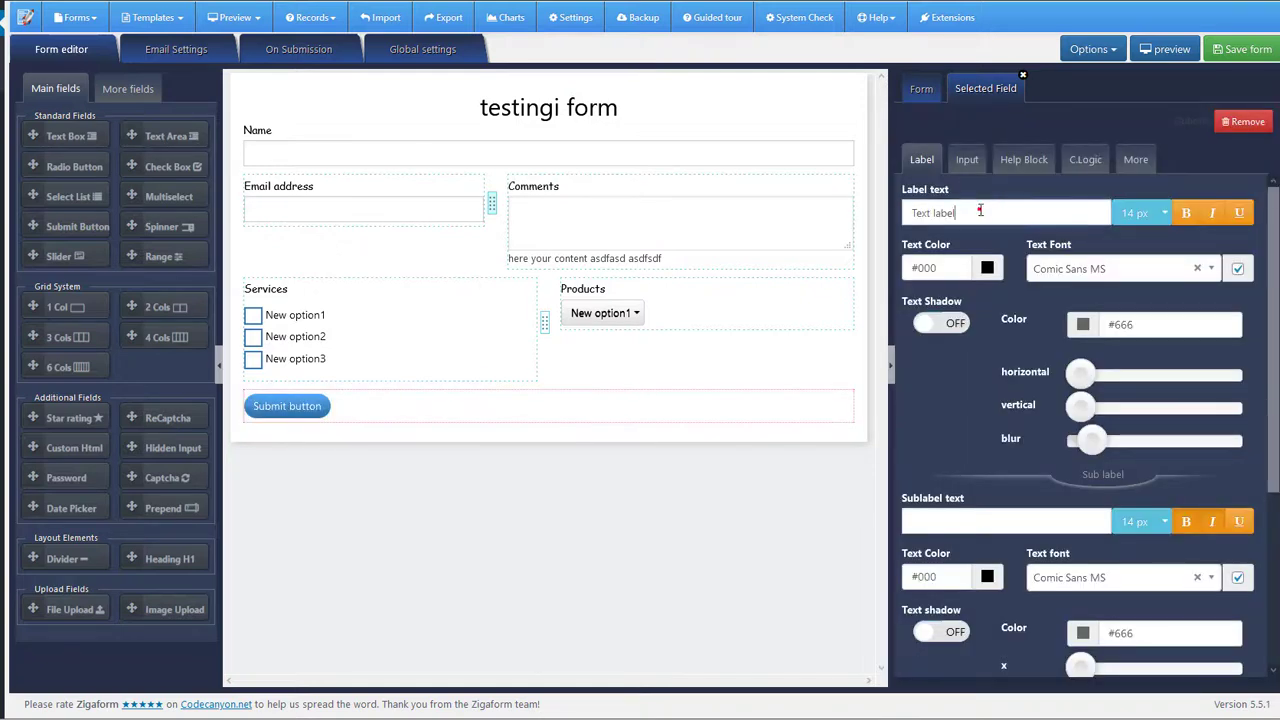
pyautogui.click(966, 160)
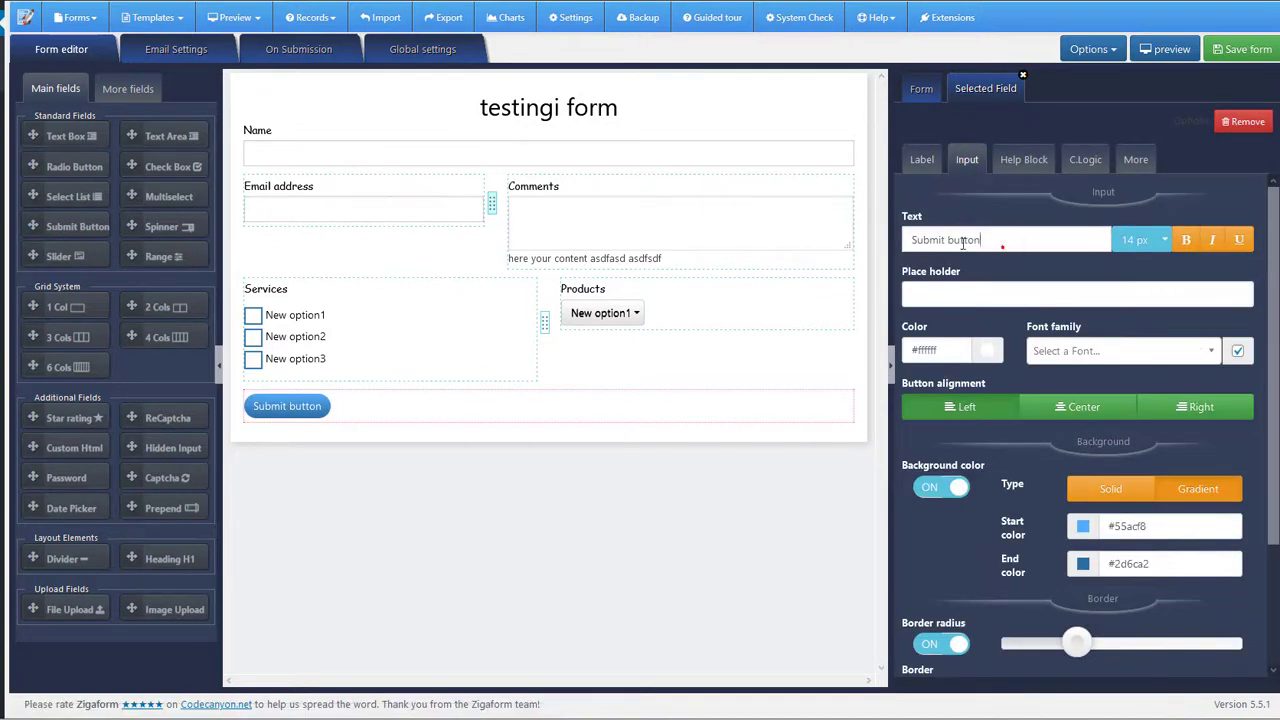
pyautogui.moveTo(1003, 243); pyautogui.dragTo(921, 260)
pyautogui.write('Send info')
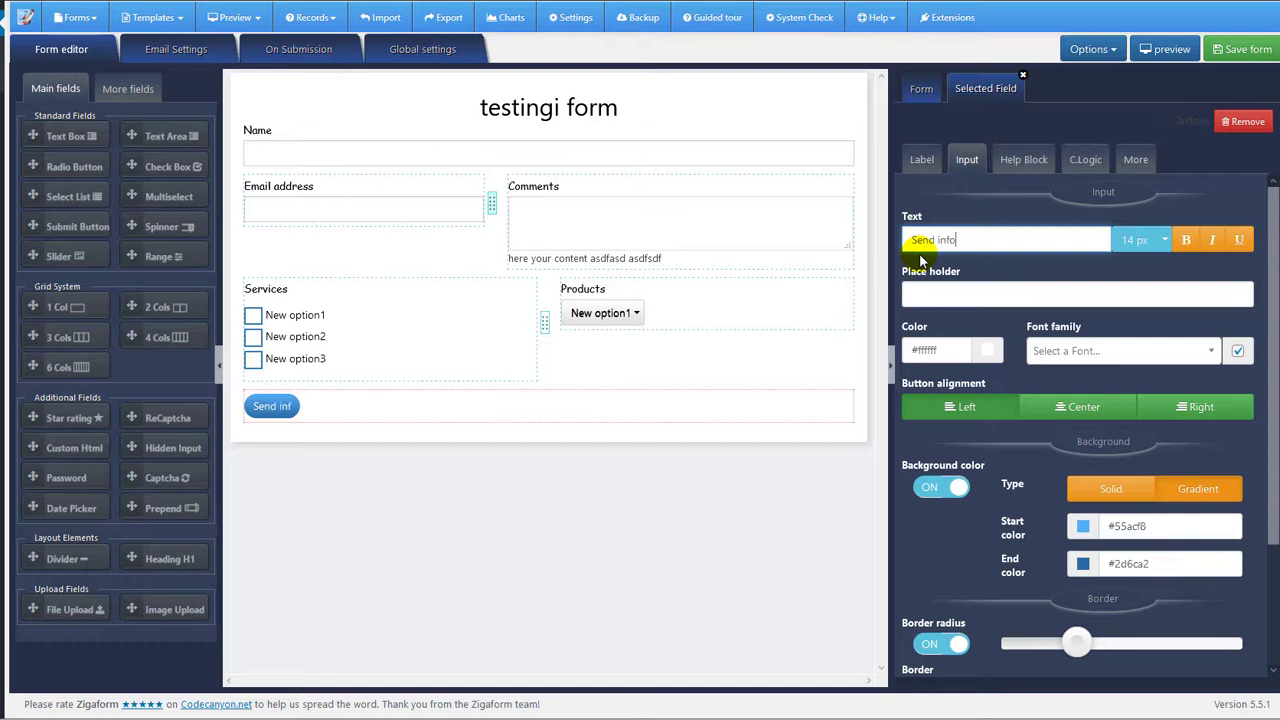
pyautogui.write('rmation')
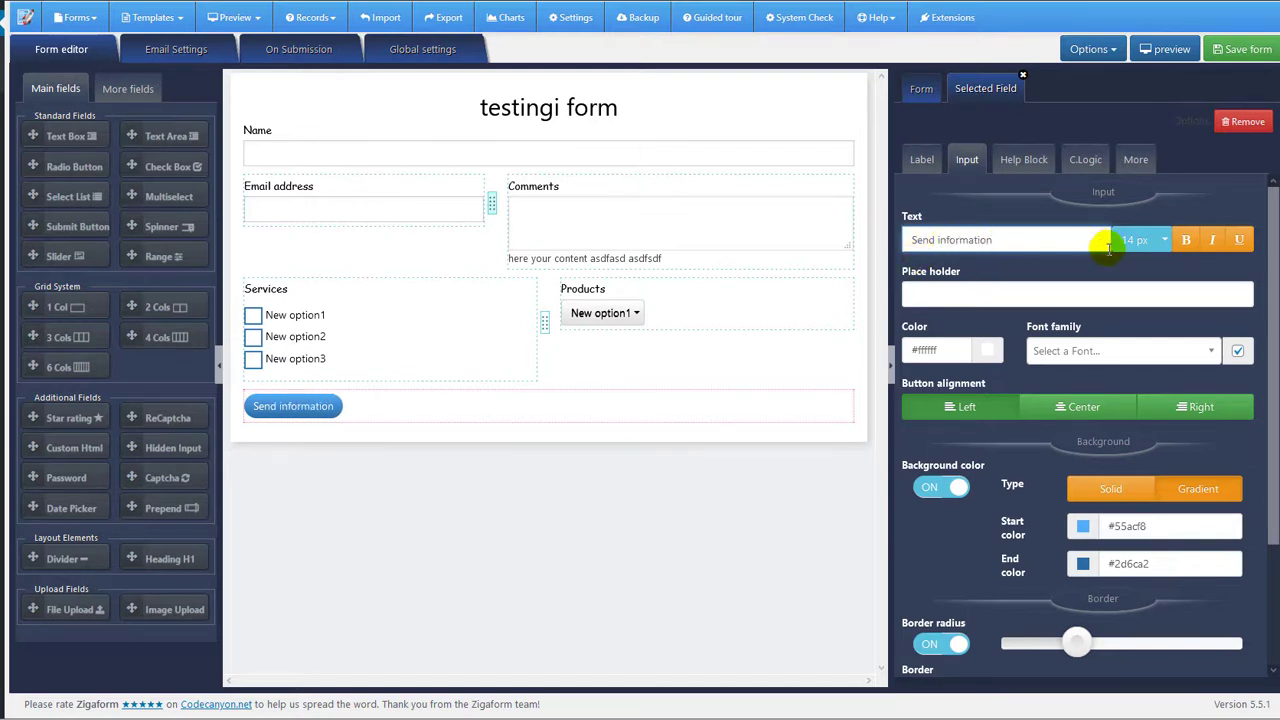
# Set the submit button's text size to 20 px and its alignment to centre.
pyautogui.click(1140, 240)
pyautogui.scroll(-5, 1146, 327)
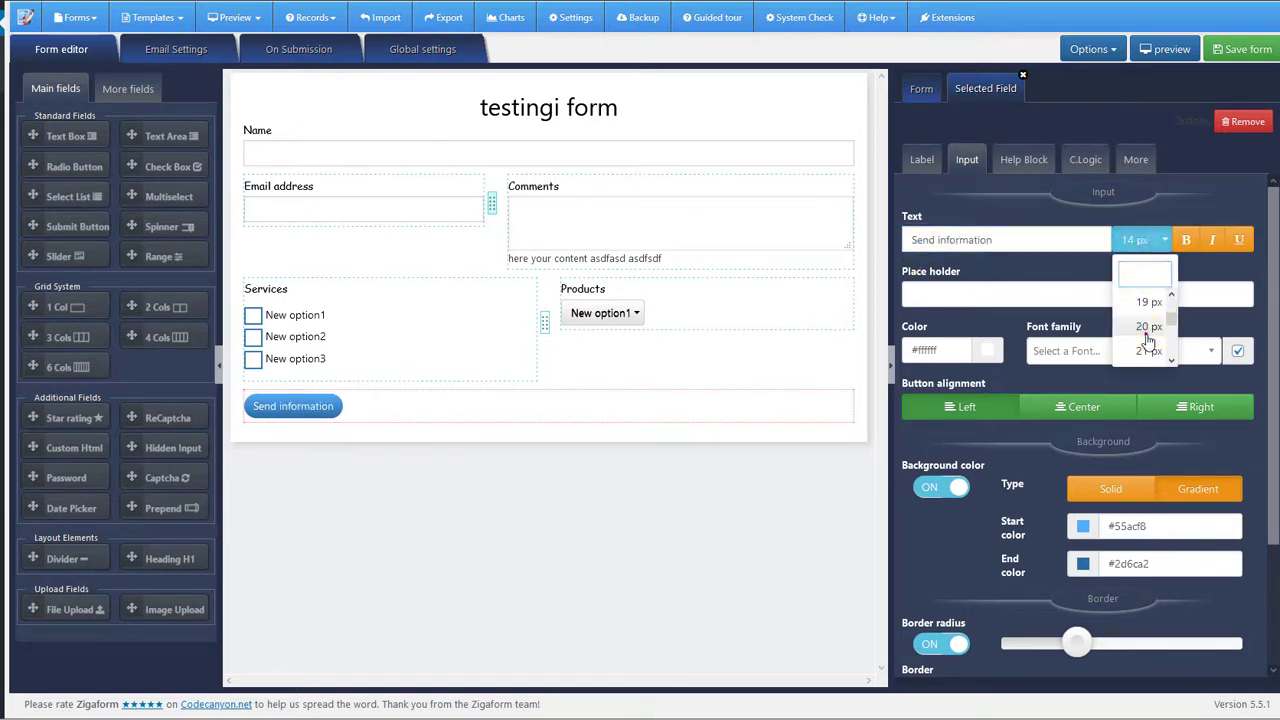
pyautogui.click(1145, 328)
pyautogui.click(1084, 406)
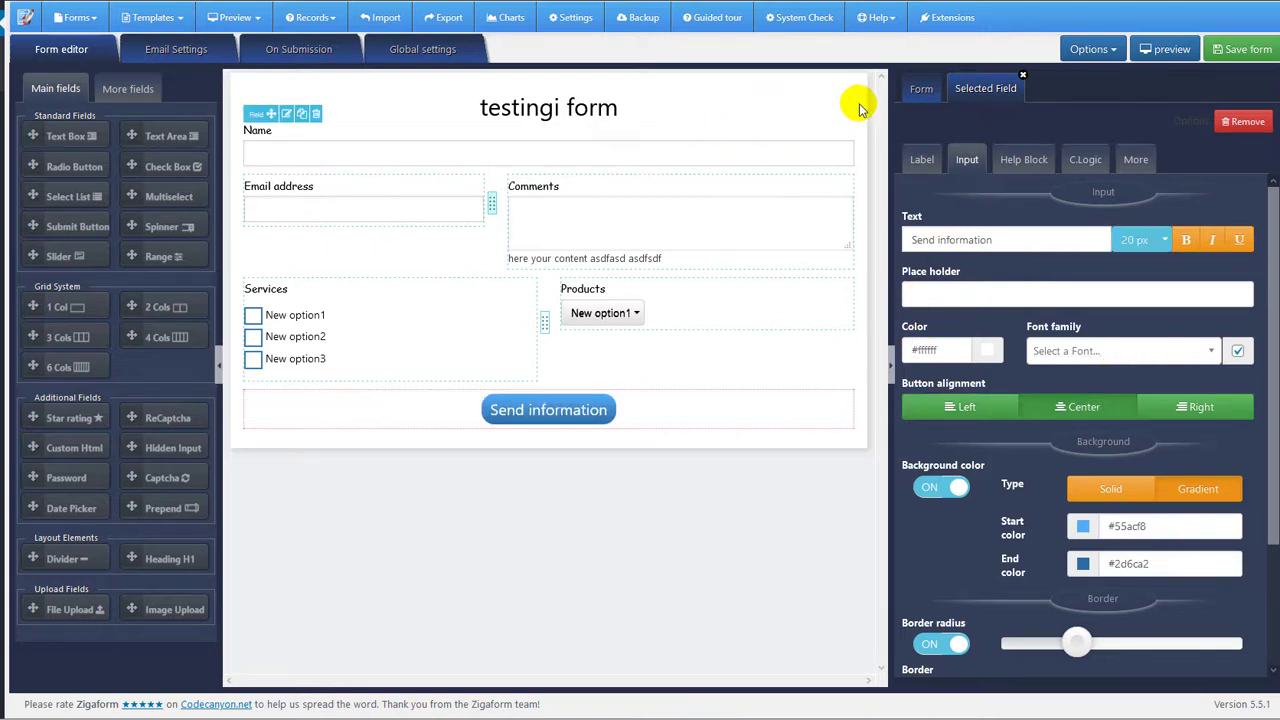
# Change the form heading's text to "Testing form".
pyautogui.click(294, 114)
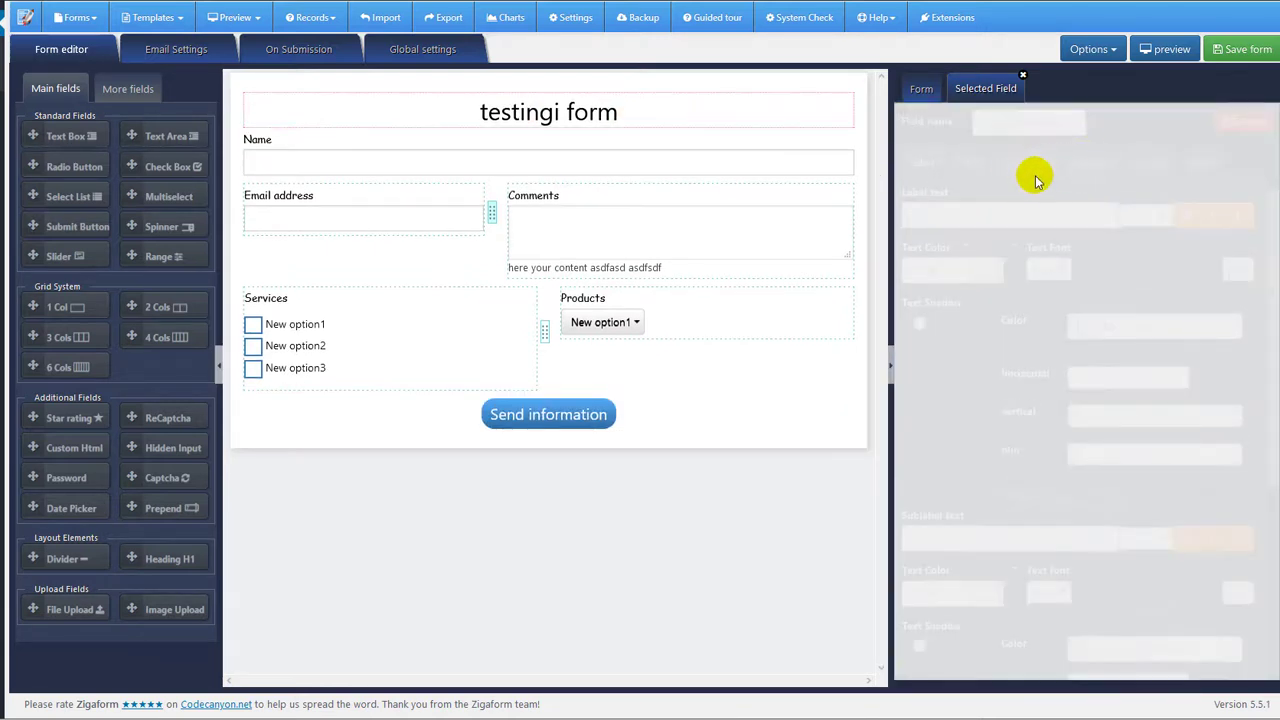
pyautogui.moveTo(986, 240); pyautogui.dragTo(886, 237)
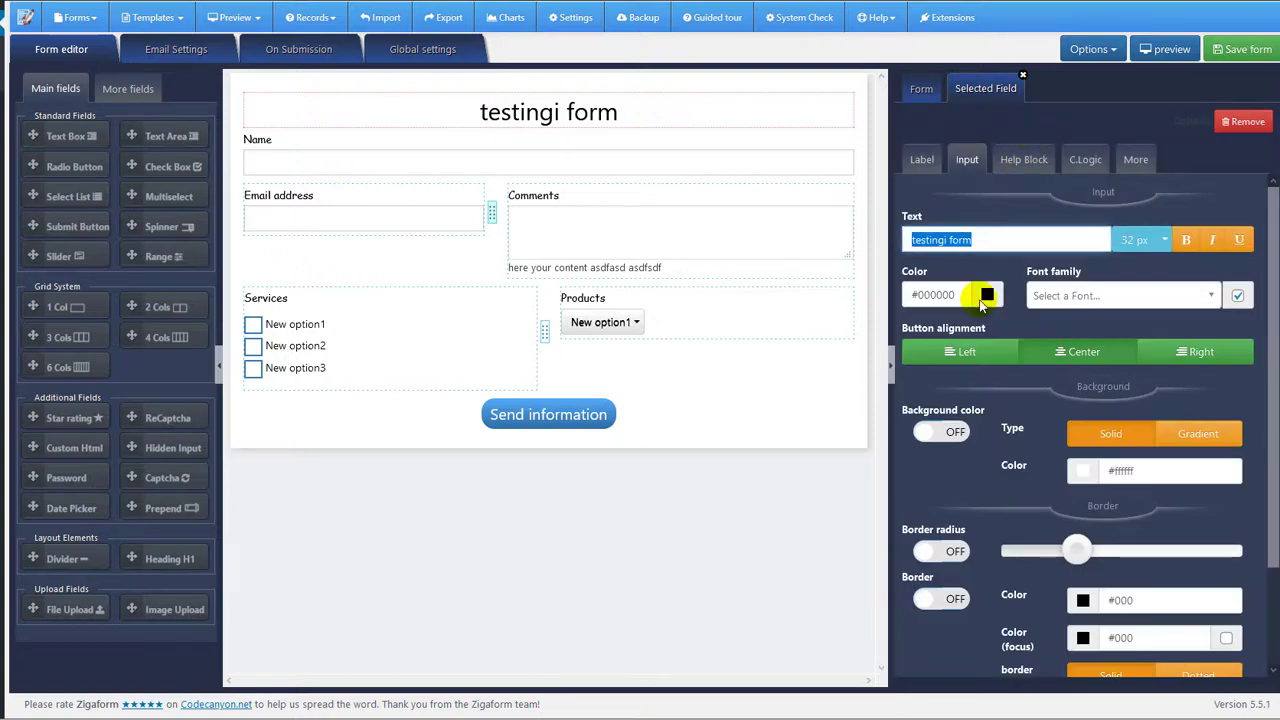
pyautogui.write('Testing ')
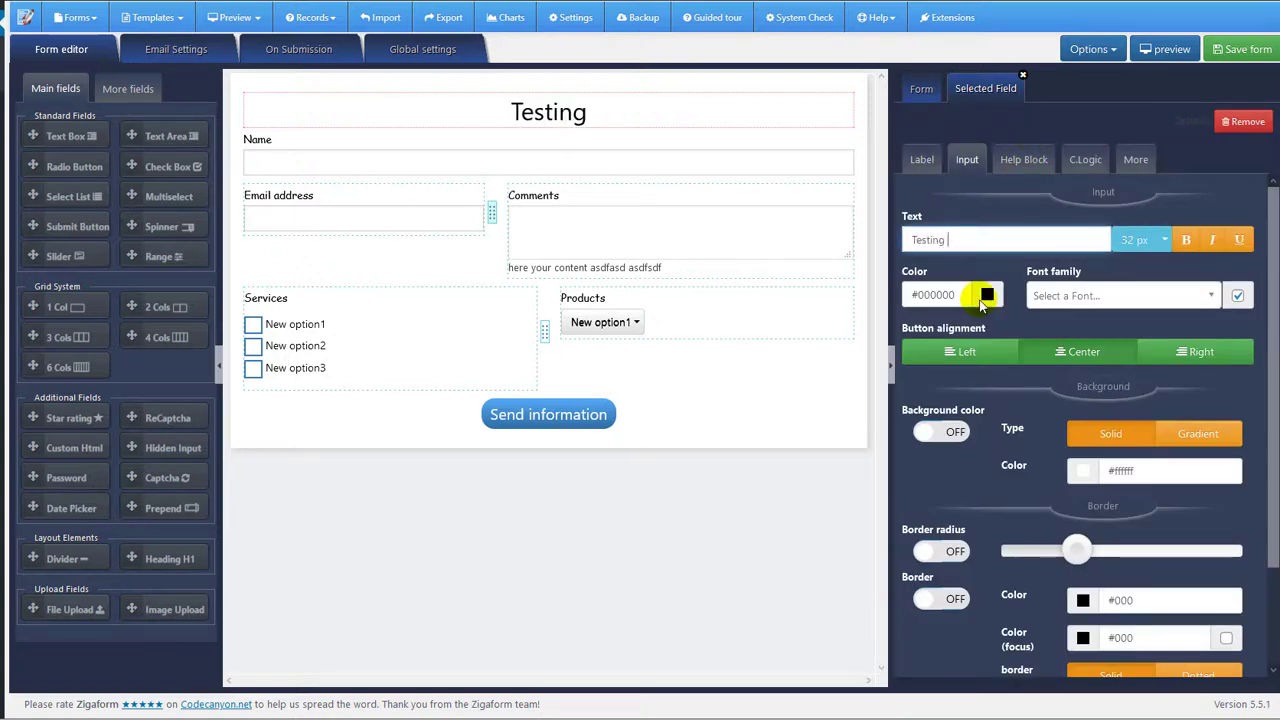
pyautogui.write('form')
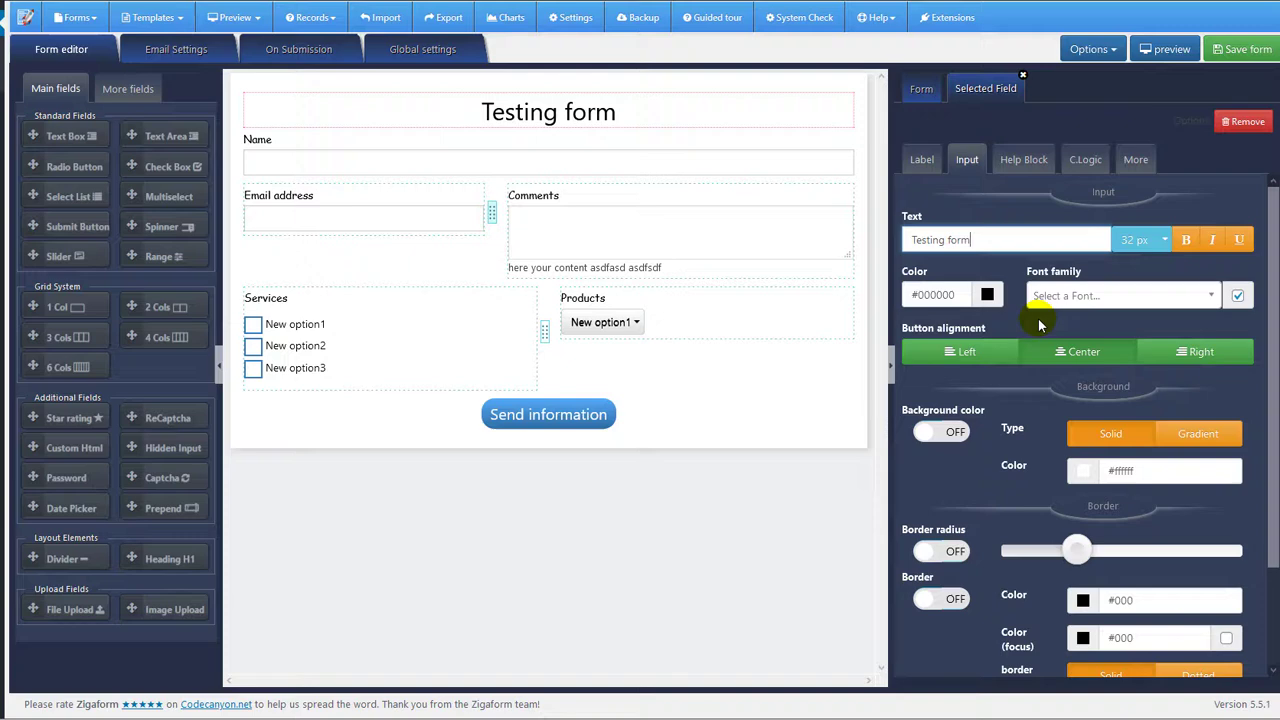
# Set the form's solid background colour to light teal #bbe5e0.
pyautogui.click(921, 88)
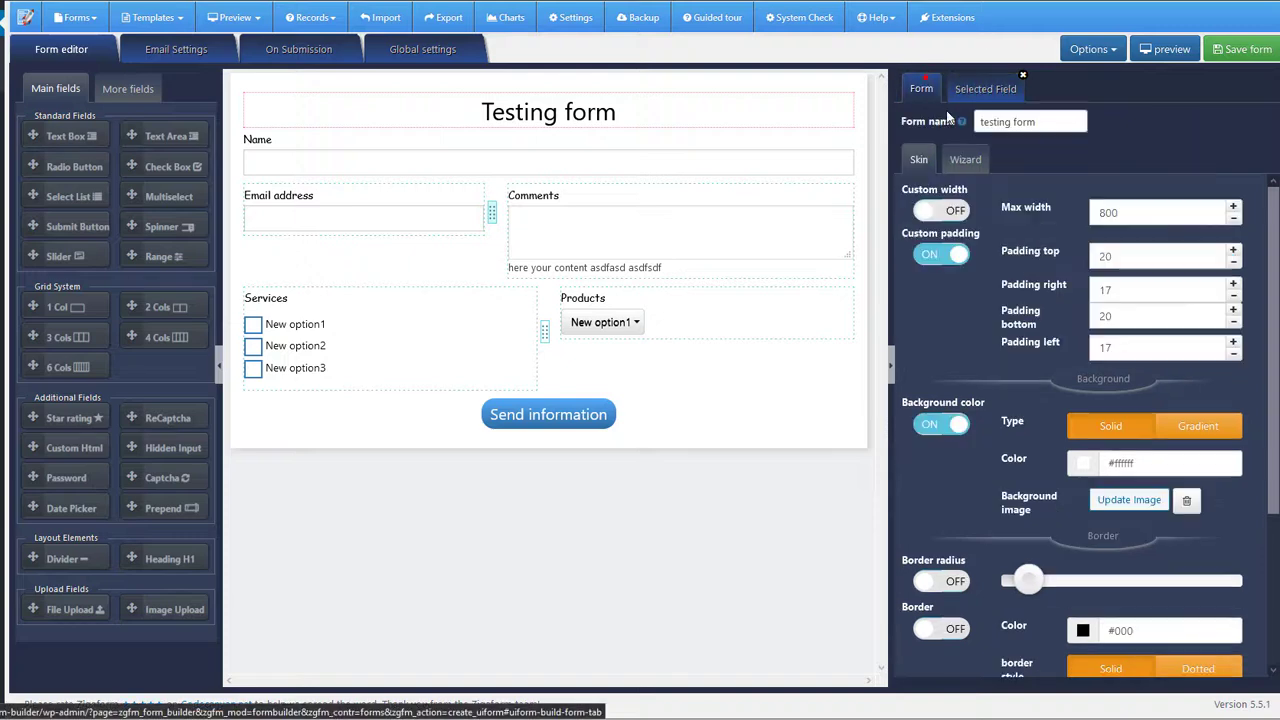
pyautogui.click(1082, 464)
pyautogui.click(1025, 502)
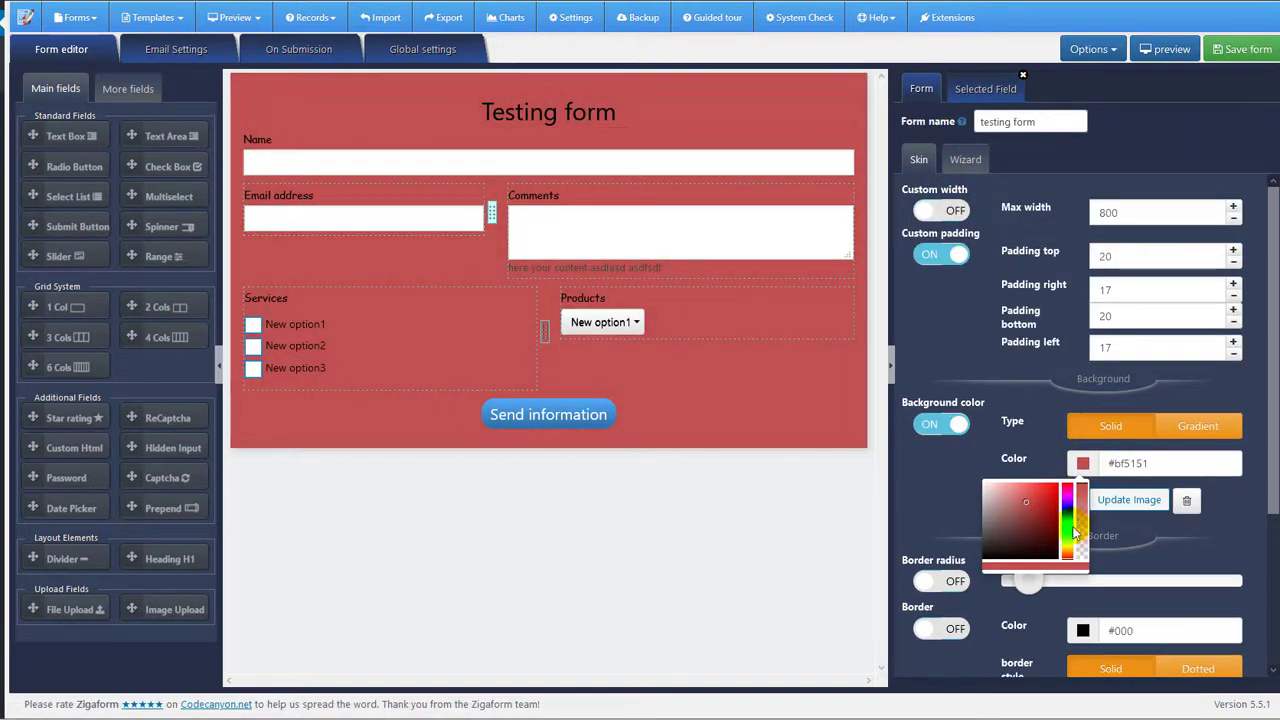
pyautogui.moveTo(1067, 500)
pyautogui.mouseDown()
pyautogui.moveTo(1068, 522)
pyautogui.moveTo(993, 489)
pyautogui.mouseUp()
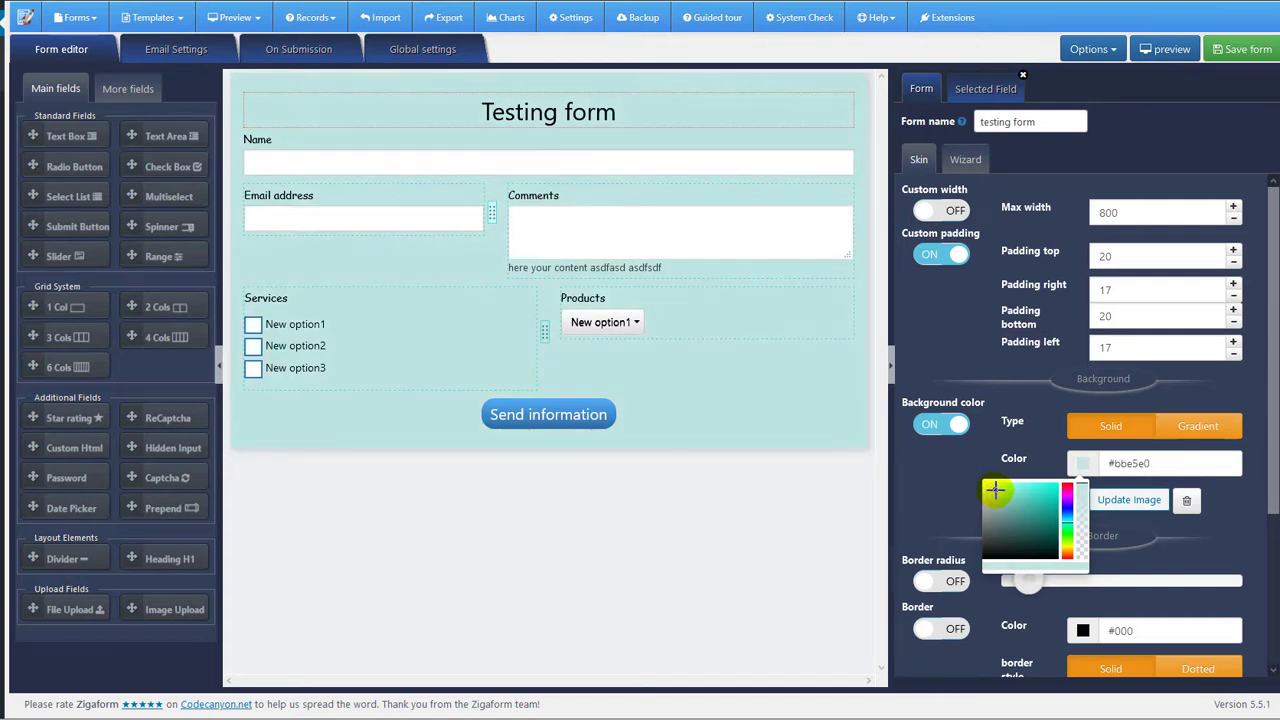
pyautogui.click(638, 540)
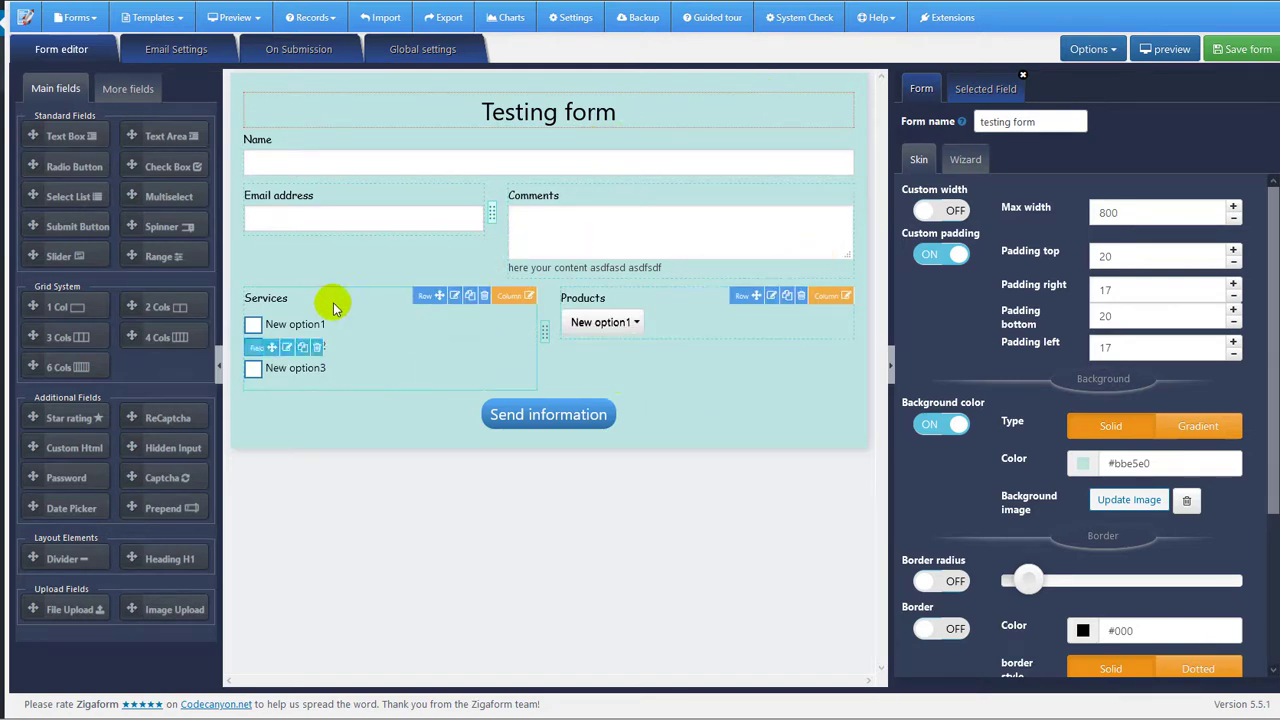
# In the admin email template, extend the intro line to read "You are receiving a new form request, for admin user:".
pyautogui.click(176, 50)
pyautogui.moveTo(143, 143); pyautogui.dragTo(38, 147)
pyautogui.scroll(-4, 262, 432)
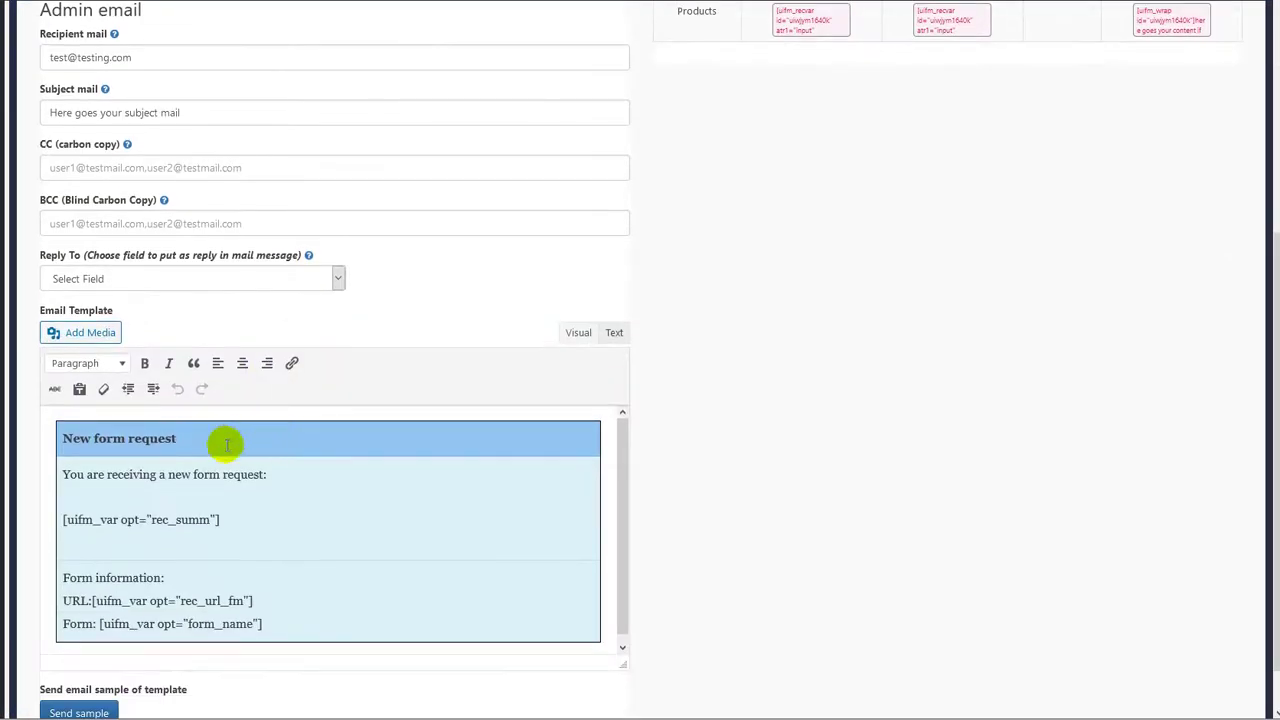
pyautogui.click(204, 479)
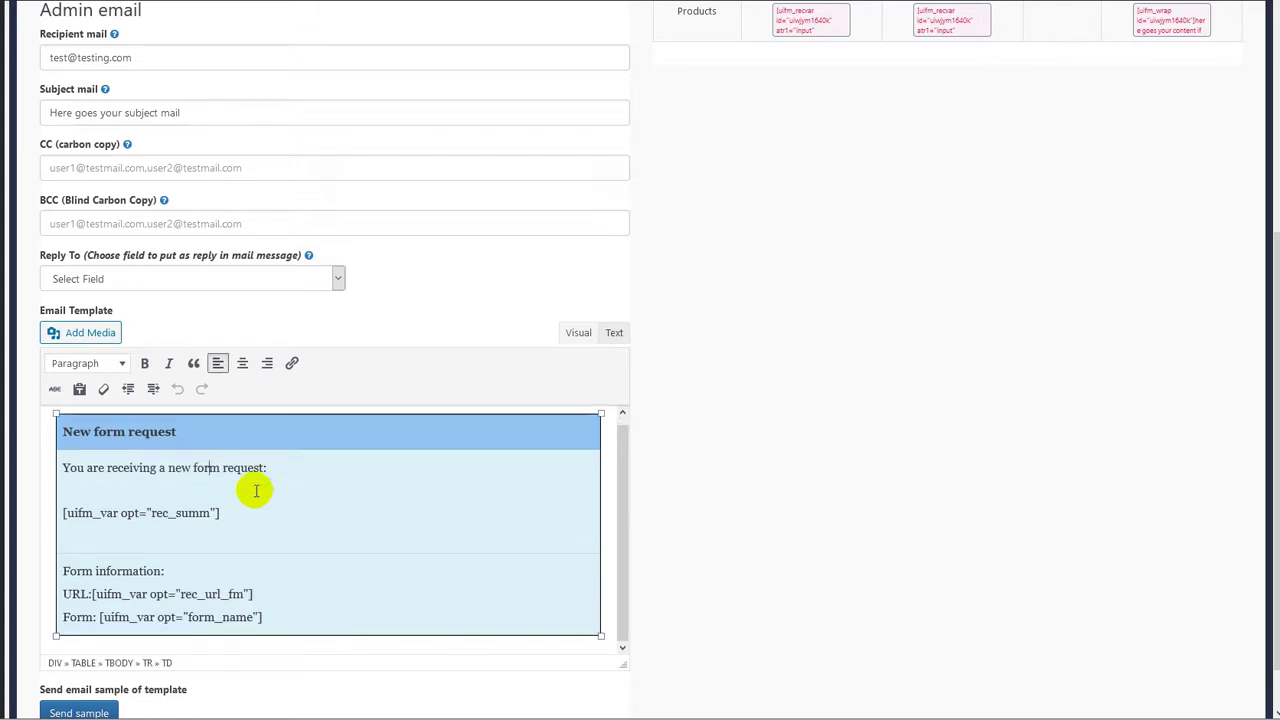
pyautogui.click(261, 468)
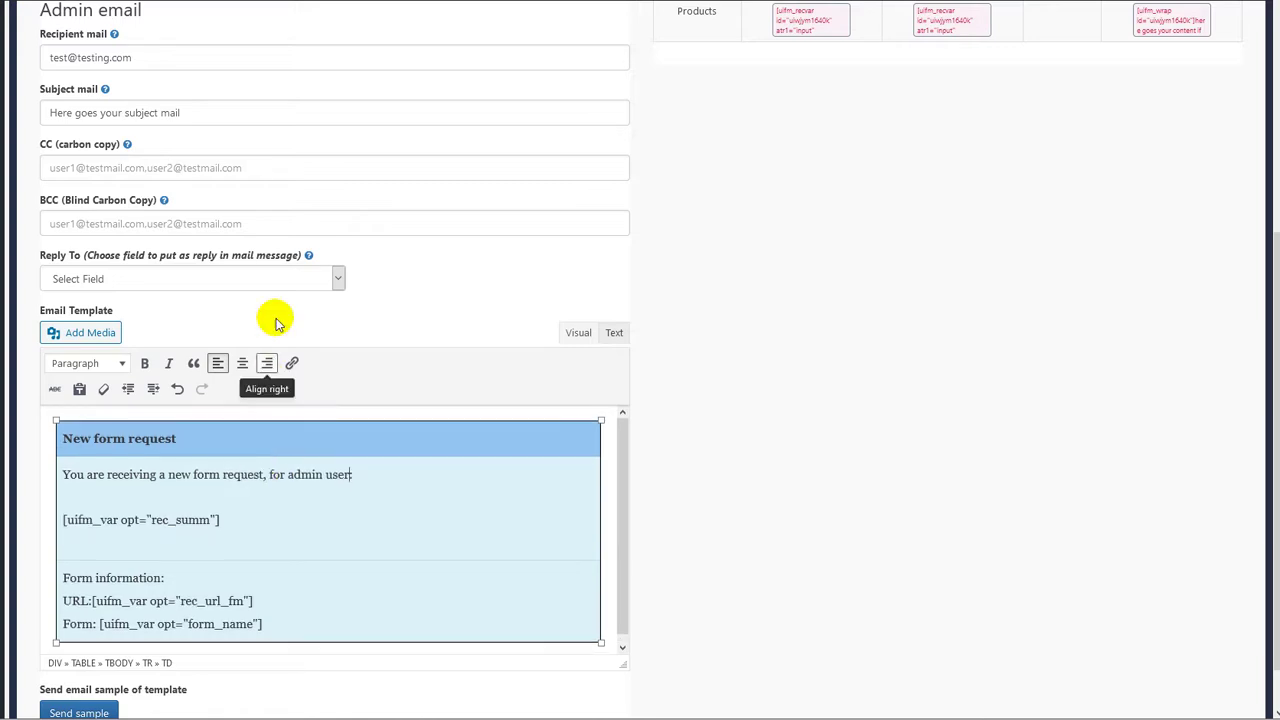
pyautogui.scroll(3, 480, 354)
pyautogui.scroll(1, 243, 257)
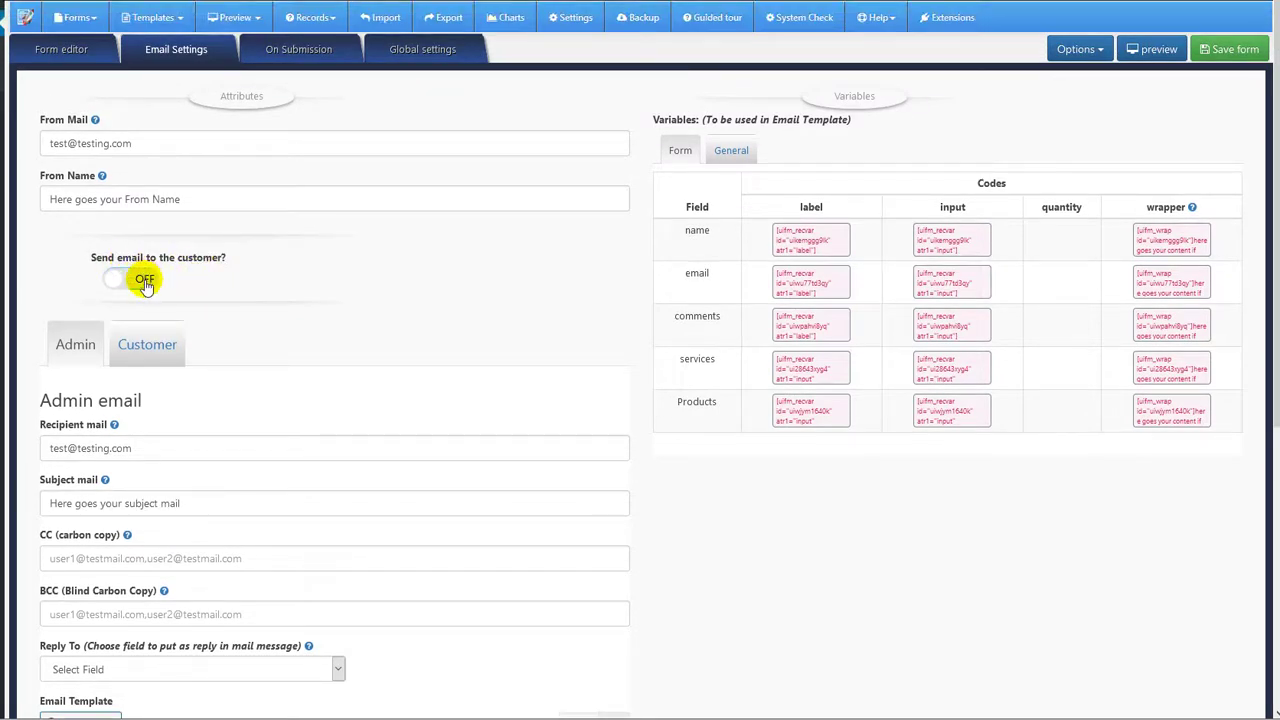
# Enable sending email to the customer and choose the email field as the customer email's recipient.
pyautogui.click(145, 282)
pyautogui.click(146, 352)
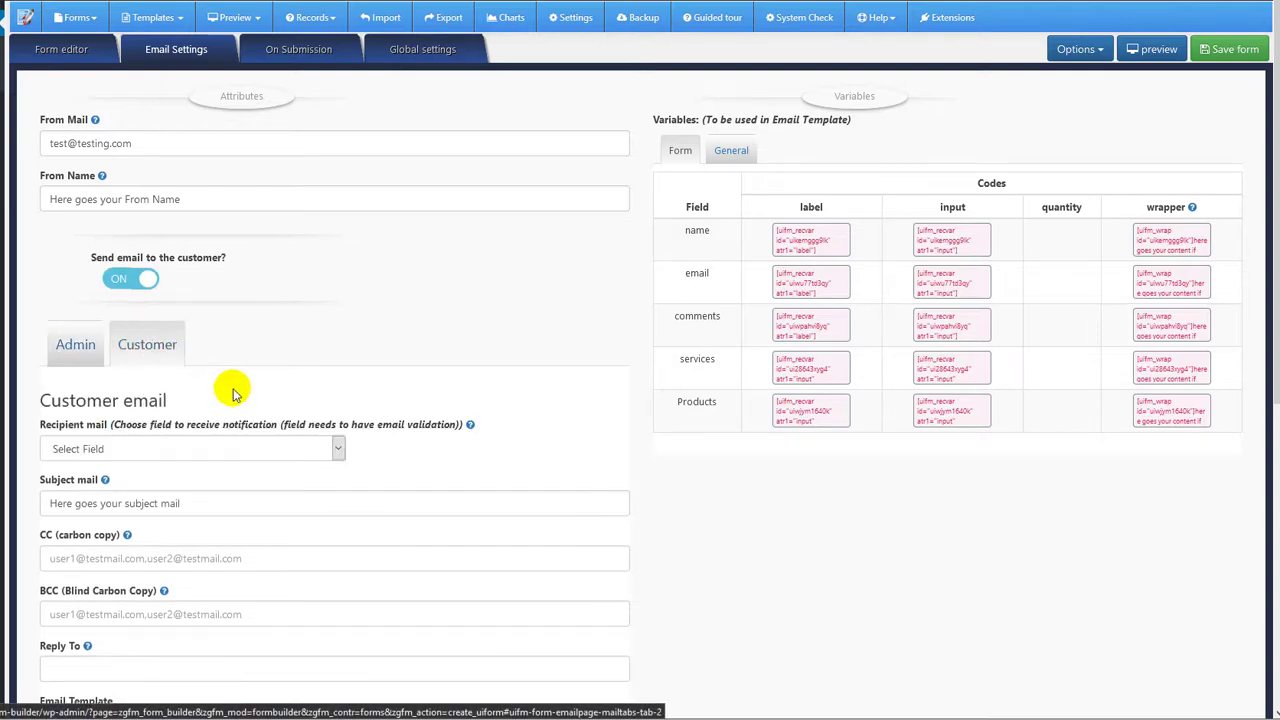
pyautogui.scroll(-1, 232, 393)
pyautogui.click(260, 369)
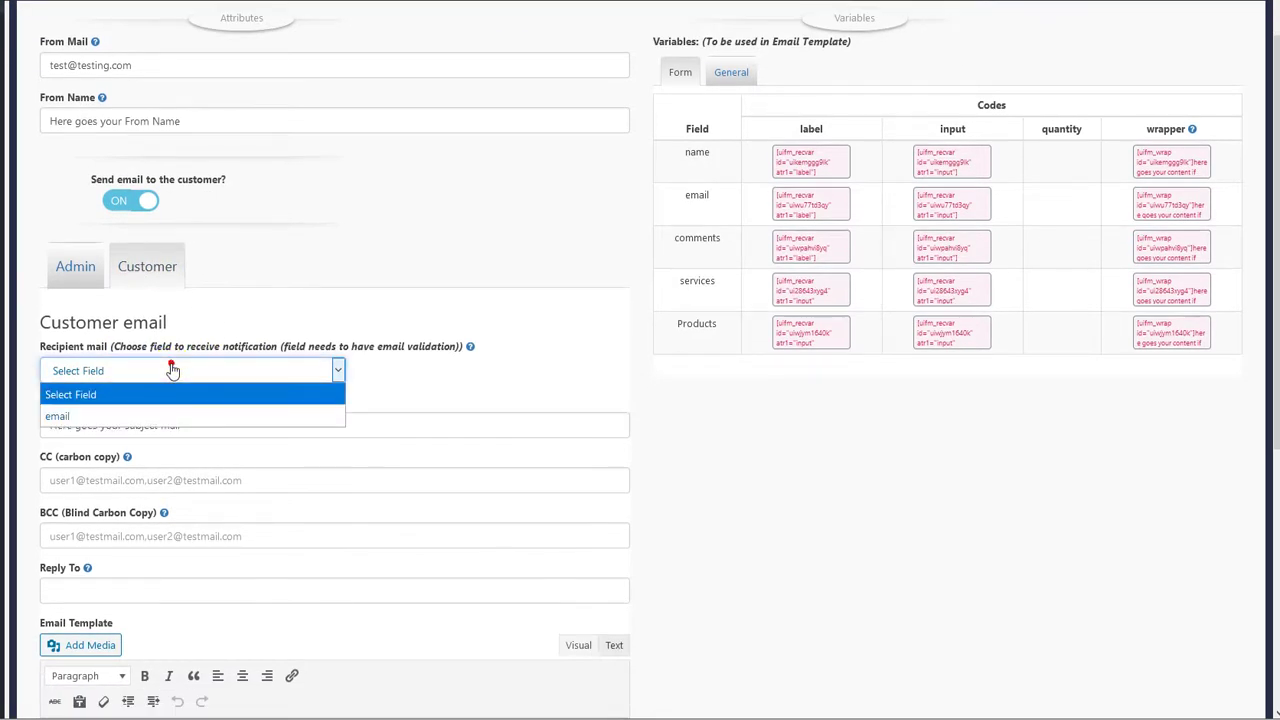
pyautogui.click(108, 418)
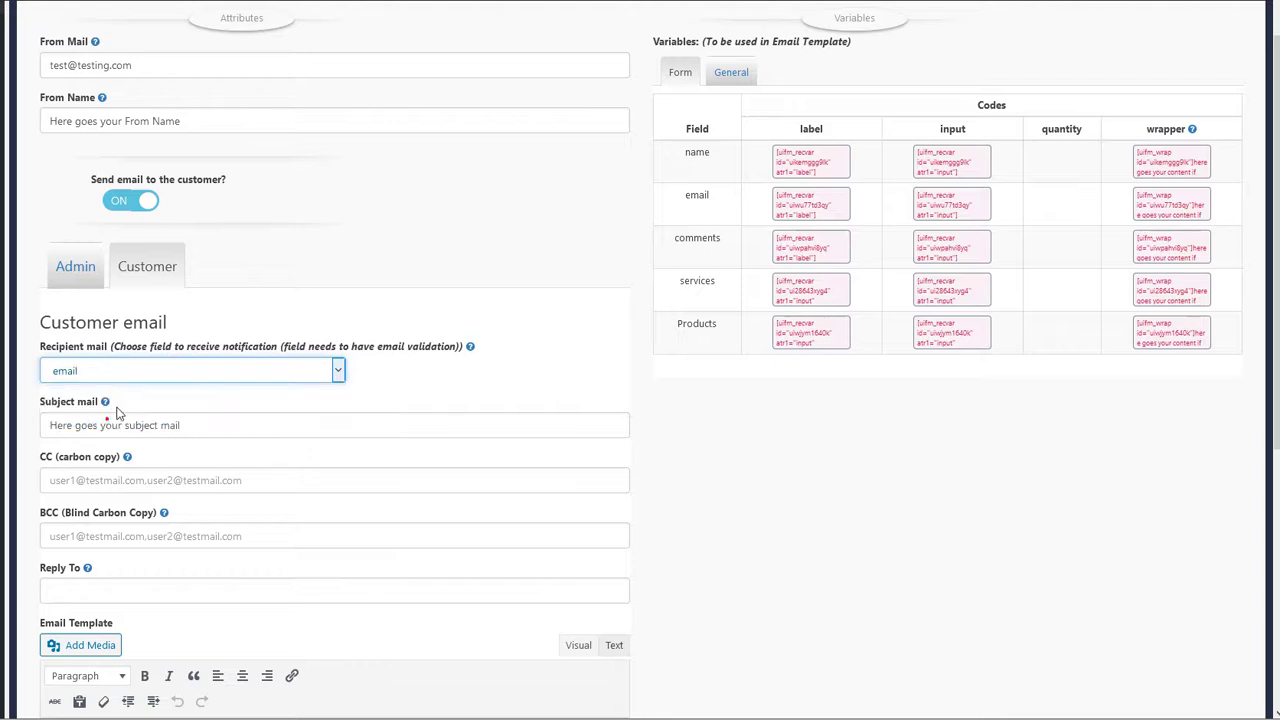
# Set the customer email's subject to "Here goes your subject mail for customer" and add ", for customer email" to its template's intro line.
pyautogui.click(197, 429)
pyautogui.scroll(-1, 205, 430)
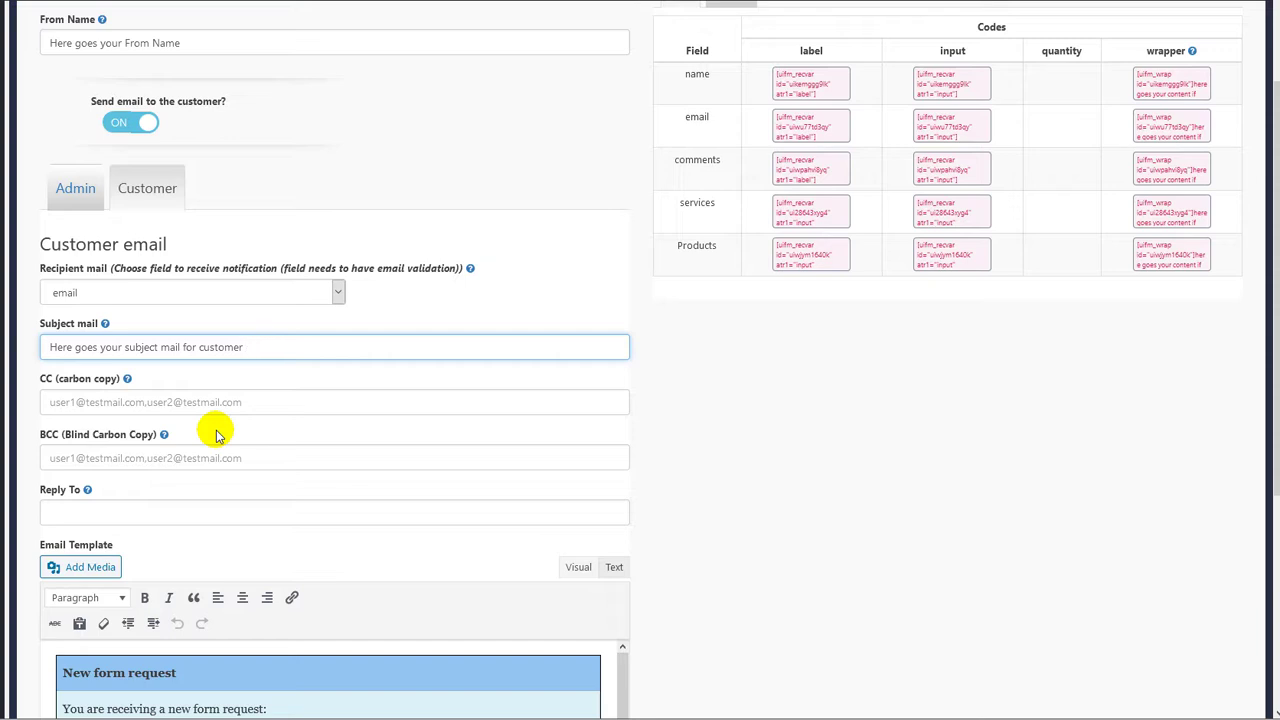
pyautogui.scroll(-3, 217, 433)
pyautogui.click(265, 478)
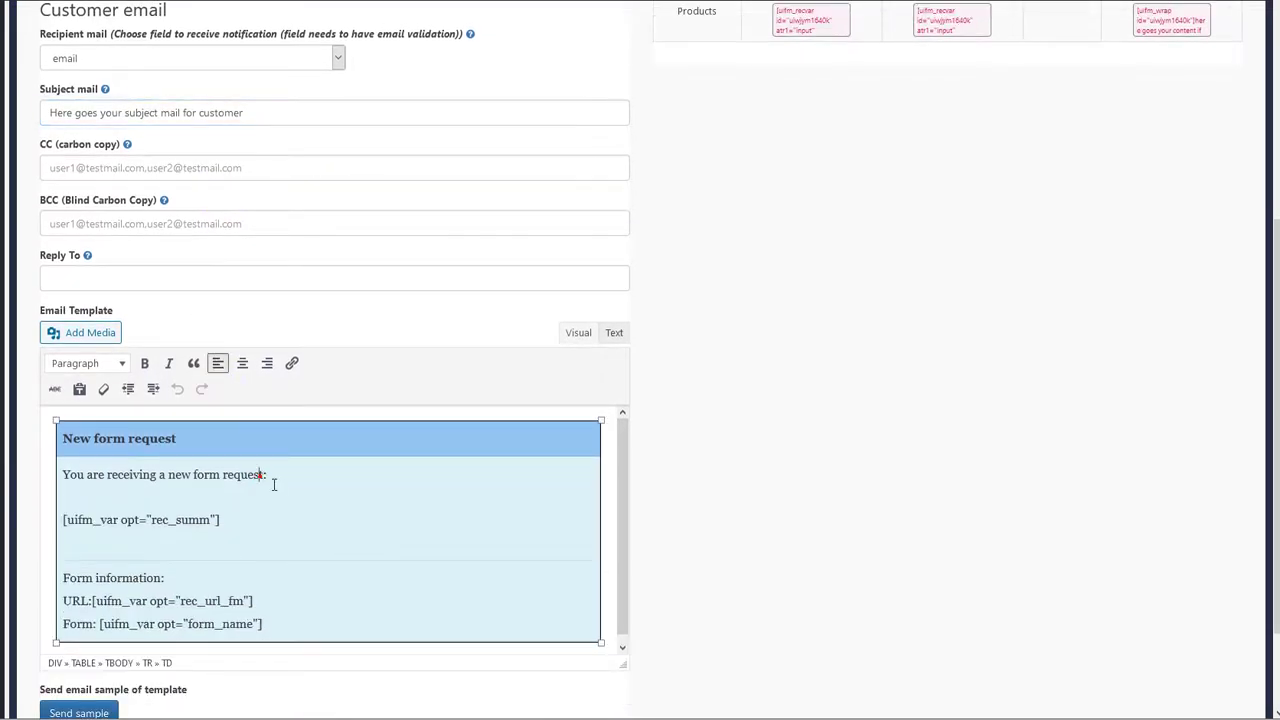
pyautogui.click(280, 488)
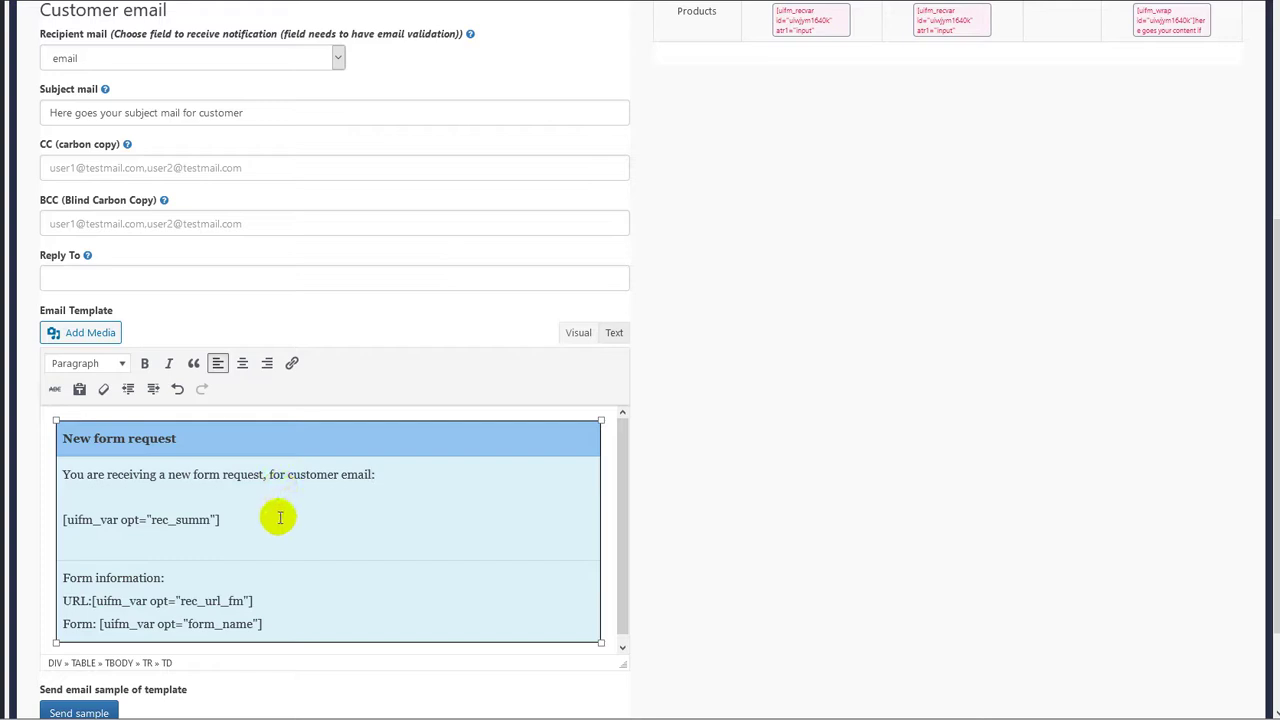
# In the customer email template, add a "name:" line below the intro containing the name field's input code.
pyautogui.moveTo(274, 517); pyautogui.dragTo(65, 519)
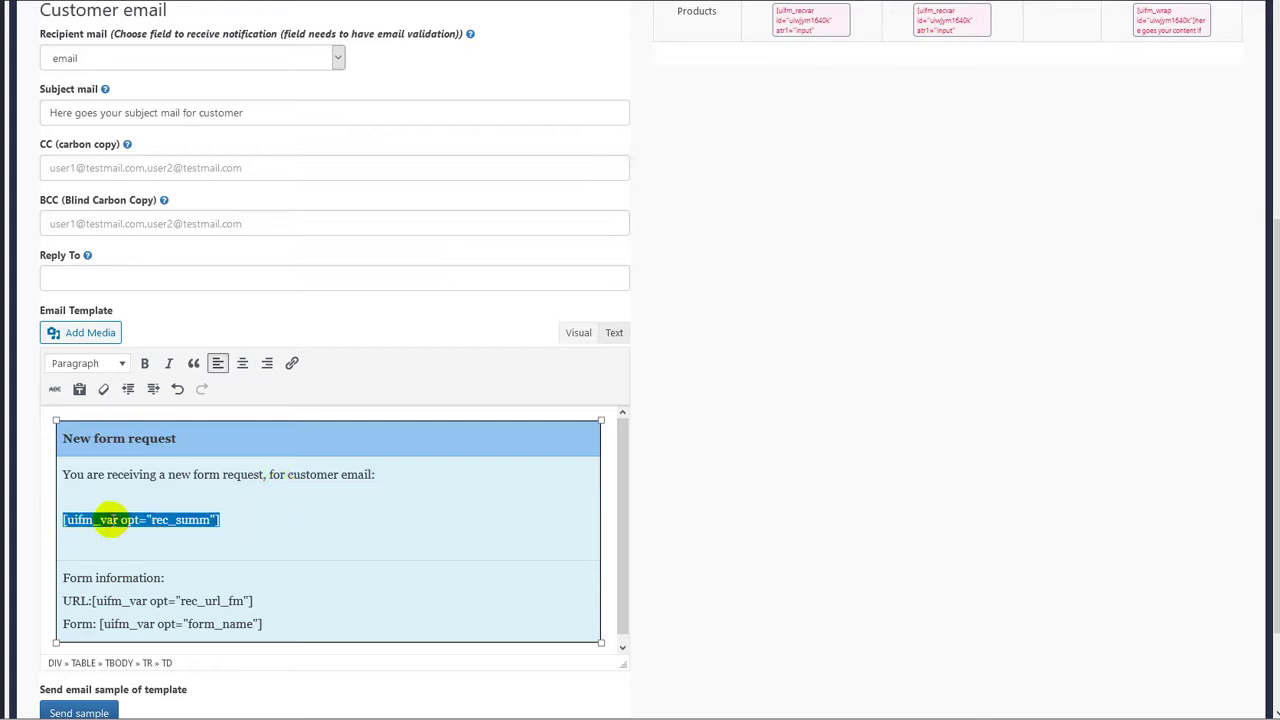
pyautogui.click(256, 515)
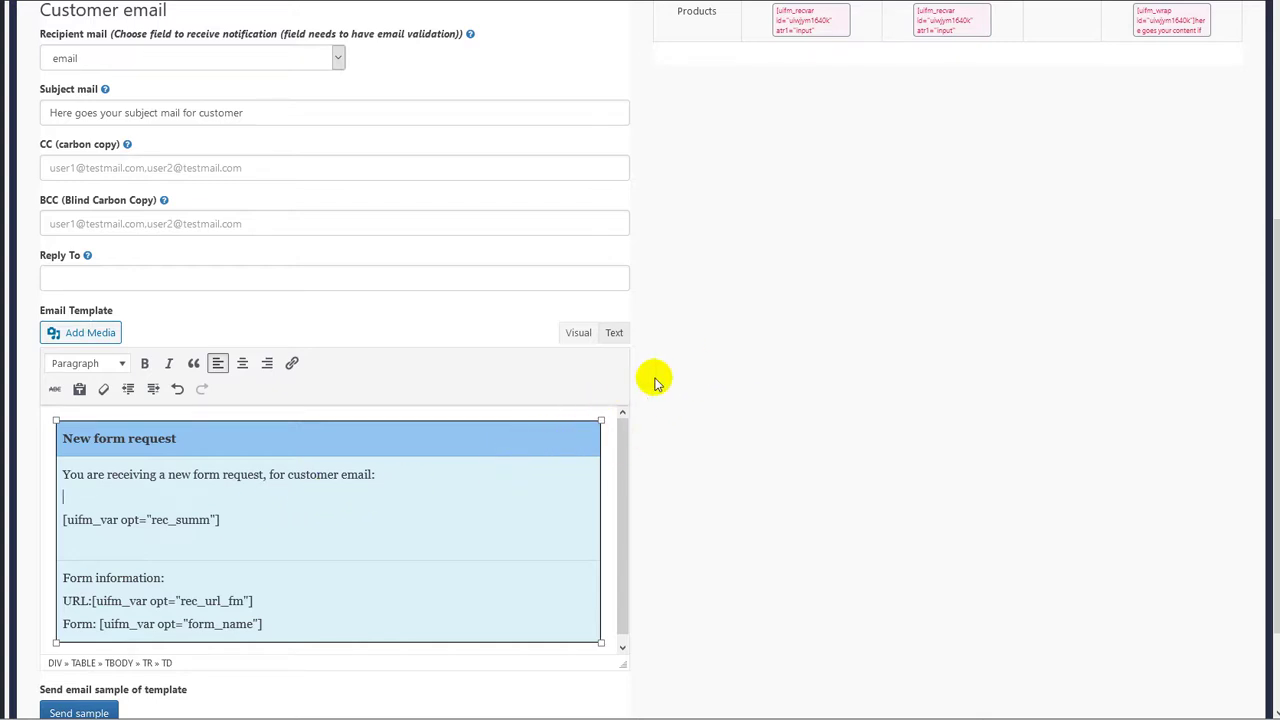
pyautogui.scroll(5, 751, 357)
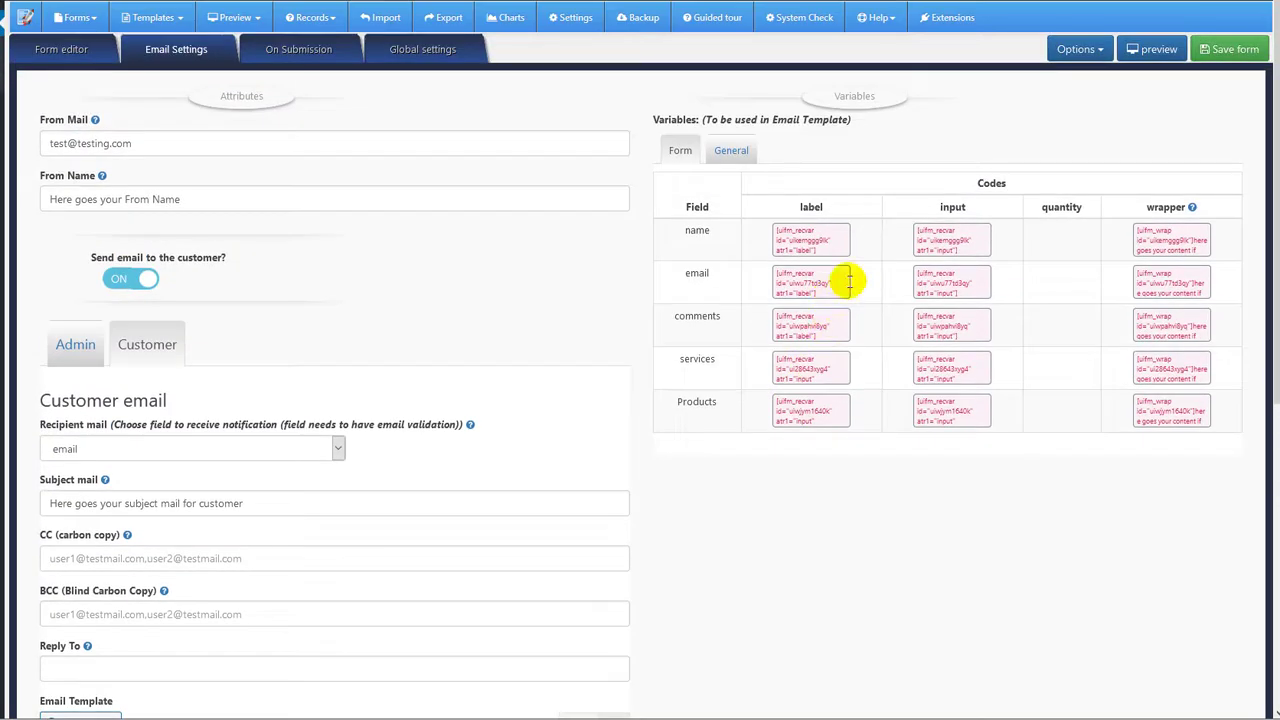
pyautogui.click(940, 238)
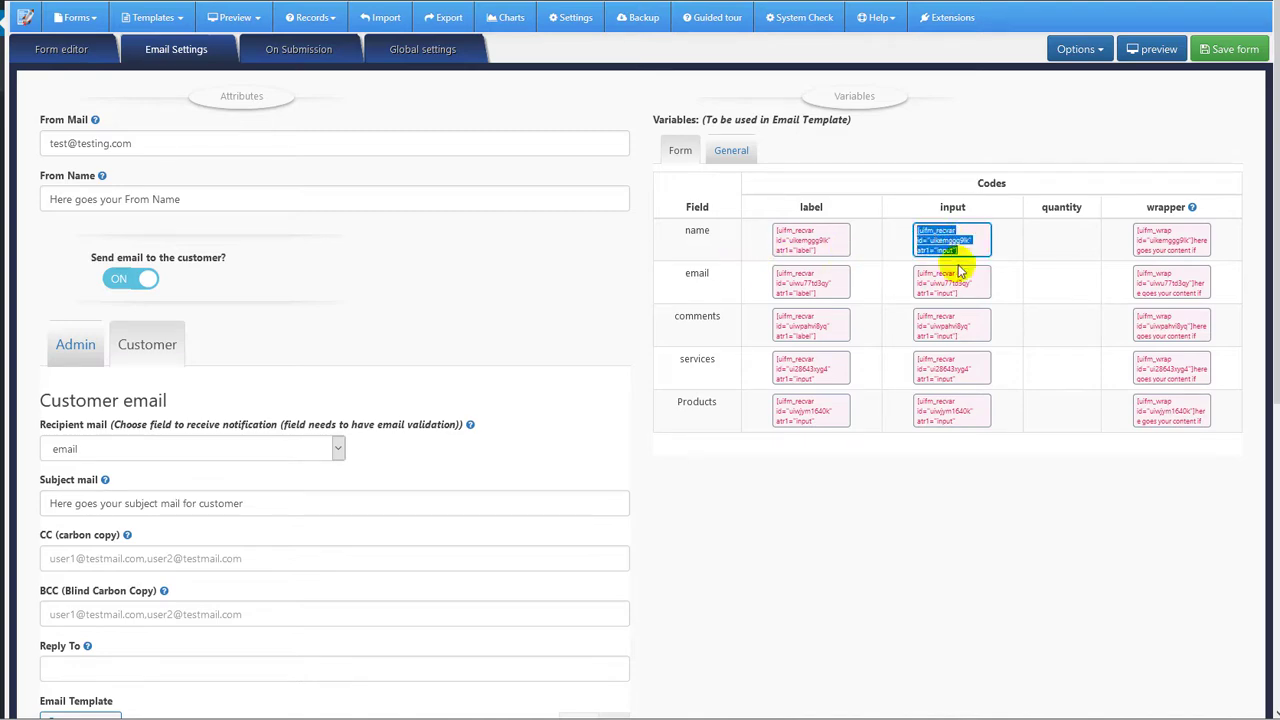
pyautogui.scroll(-5, 352, 474)
pyautogui.click(258, 414)
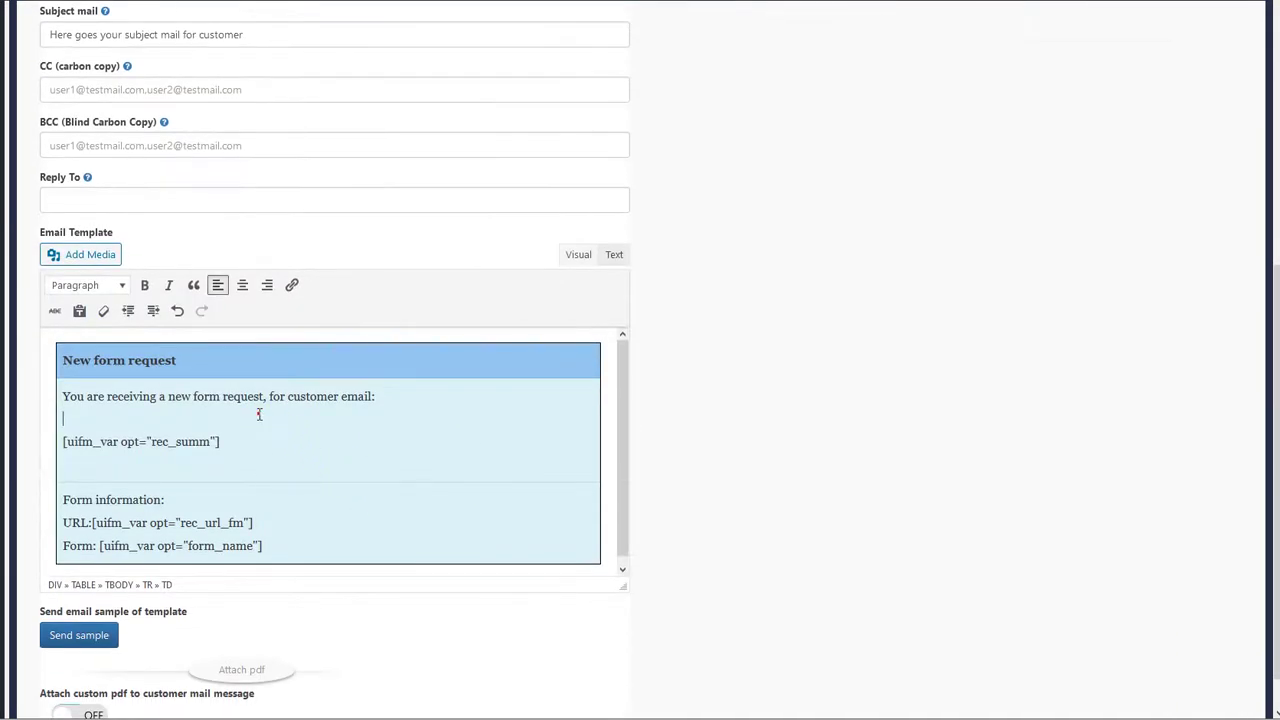
pyautogui.press('Return')
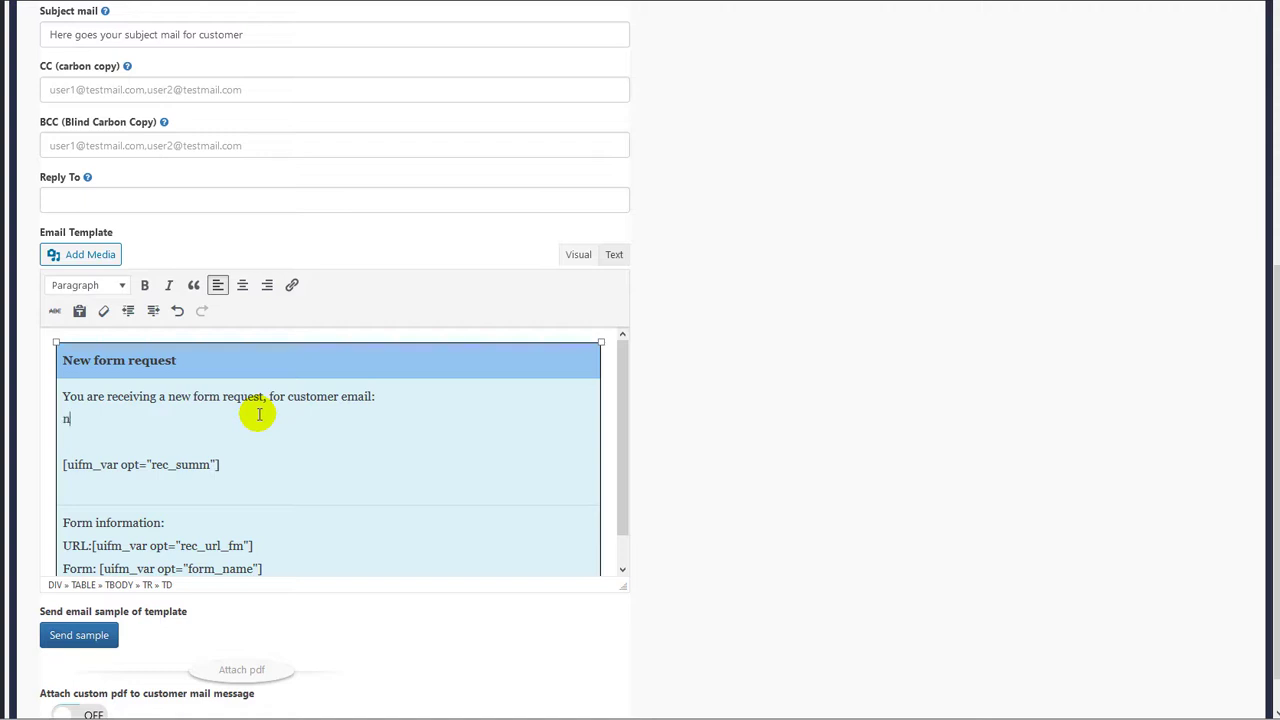
pyautogui.write('name:')
pyautogui.write('[uifm_recvar id="uikemggg9lk" atr1="input"]')
pyautogui.press('Return')
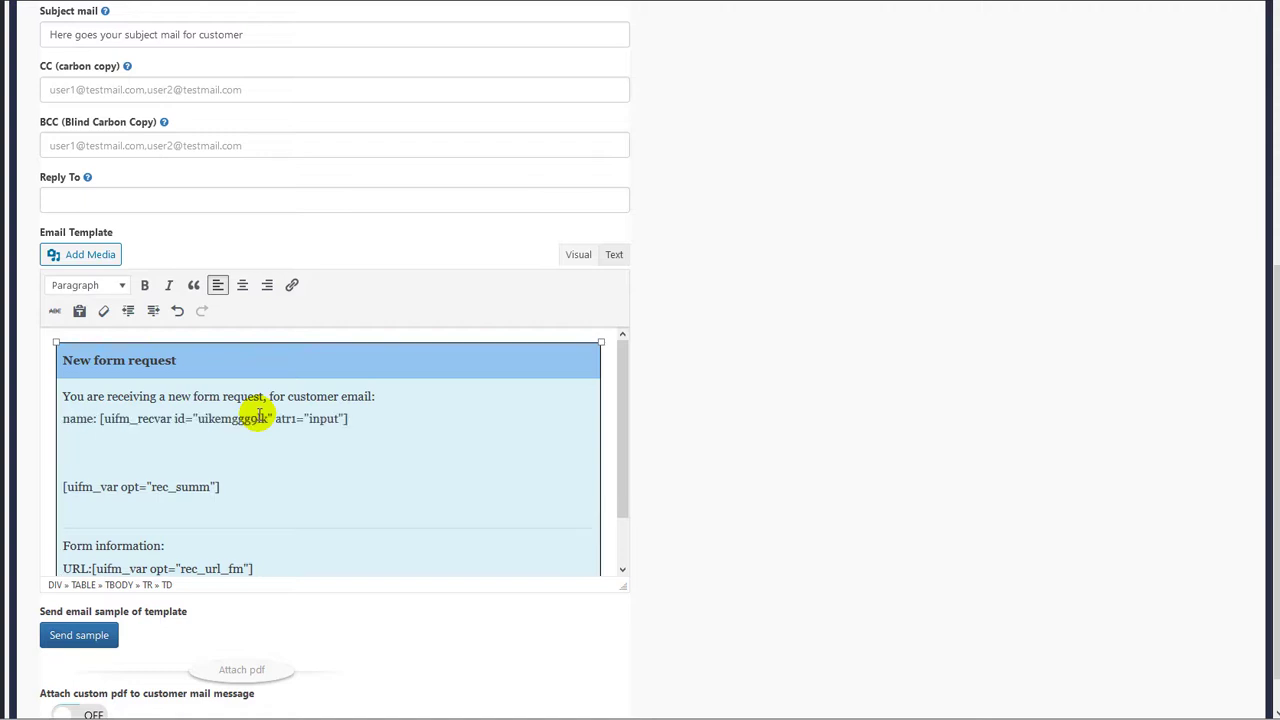
# Add "email:" and "comments:" lines to the customer template and insert the email field's input code after "email:".
pyautogui.write('email:')
pyautogui.press('Return')
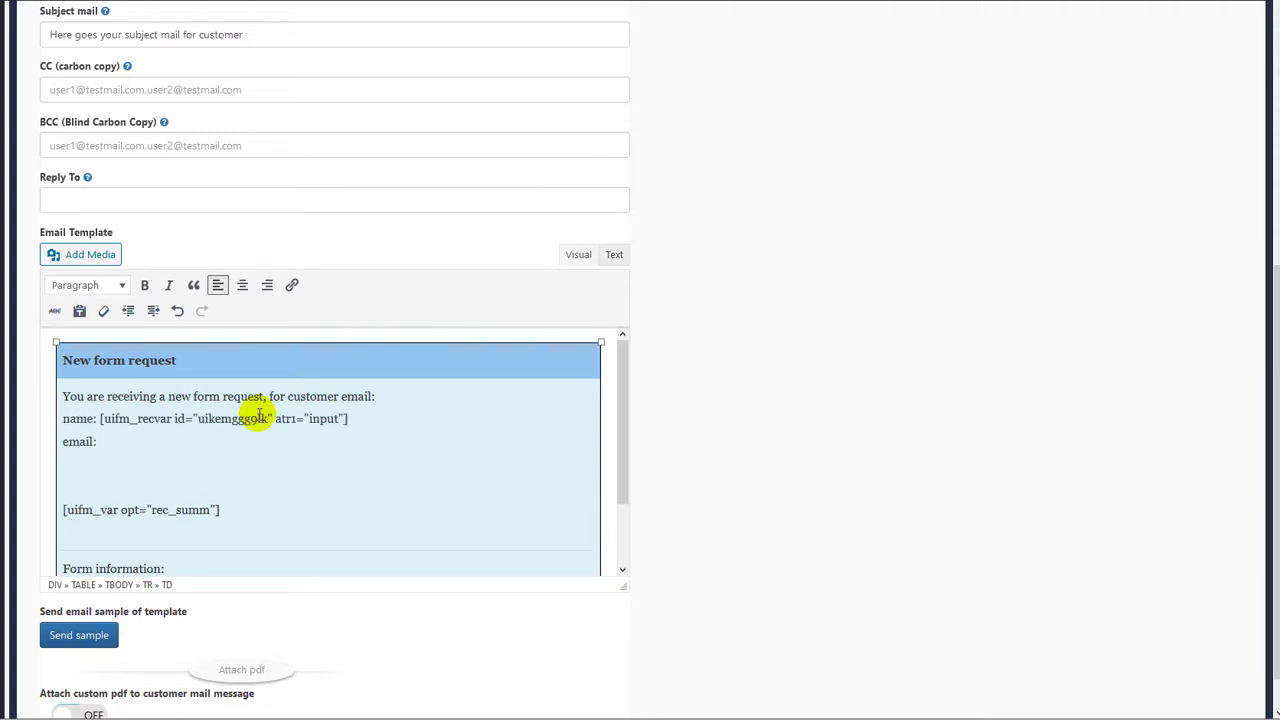
pyautogui.scroll(5, 258, 414)
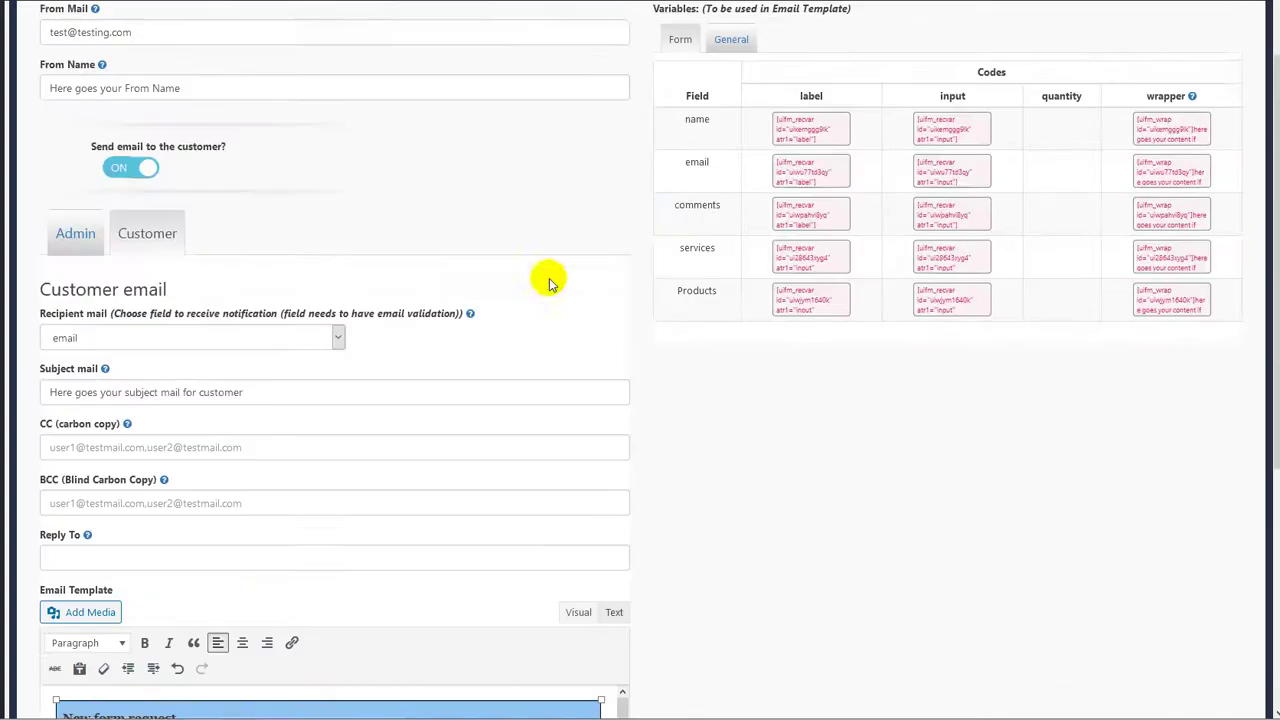
pyautogui.click(952, 124)
pyautogui.hotkey('ctrl', 'c')
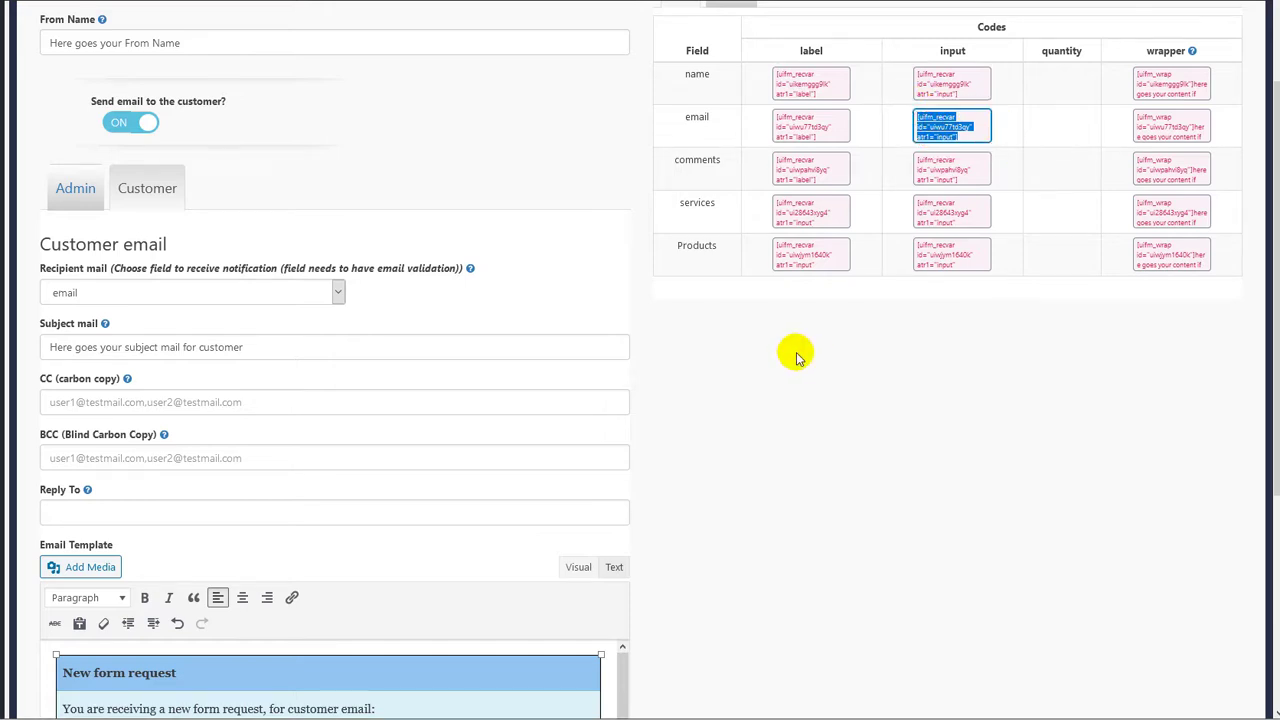
pyautogui.scroll(-1, 207, 594)
pyautogui.scroll(-2, 207, 594)
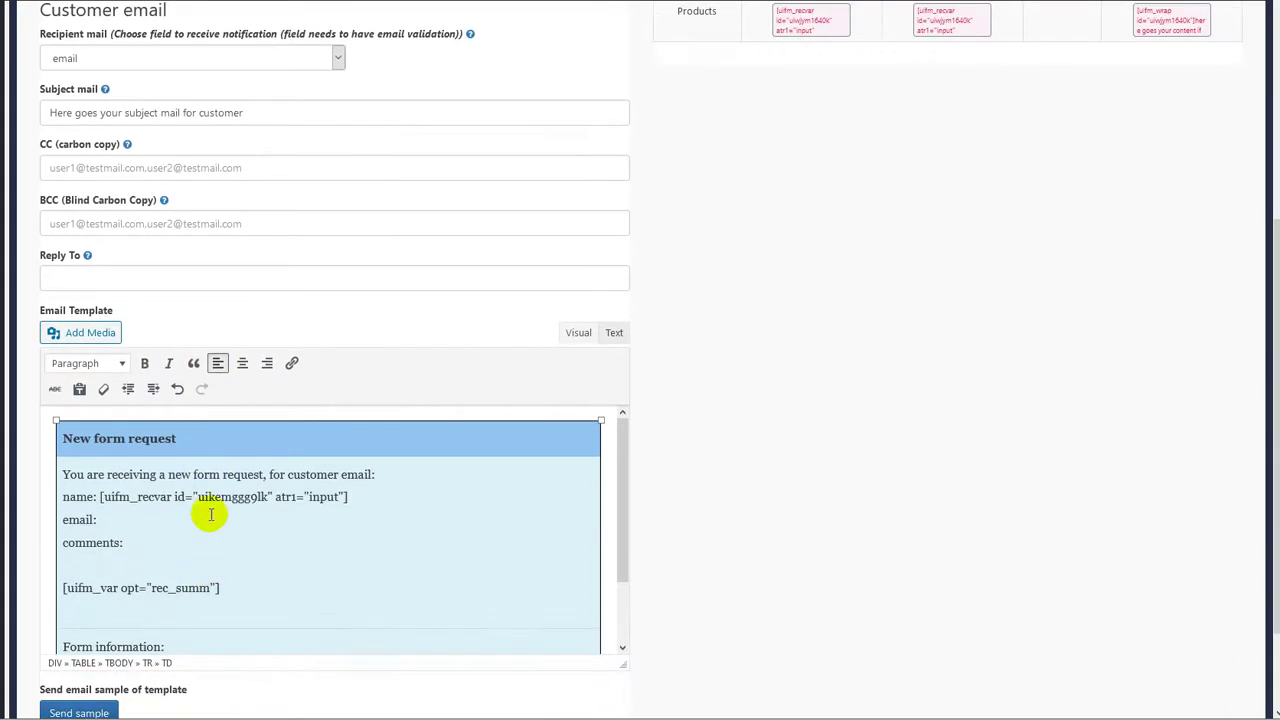
pyautogui.click(209, 517)
pyautogui.hotkey('ctrl', 'v')
# Insert the comments field's input code after "comments:" and add a separator line of underscores above the rec_summ variable.
pyautogui.scroll(1, 724, 455)
pyautogui.scroll(3, 724, 455)
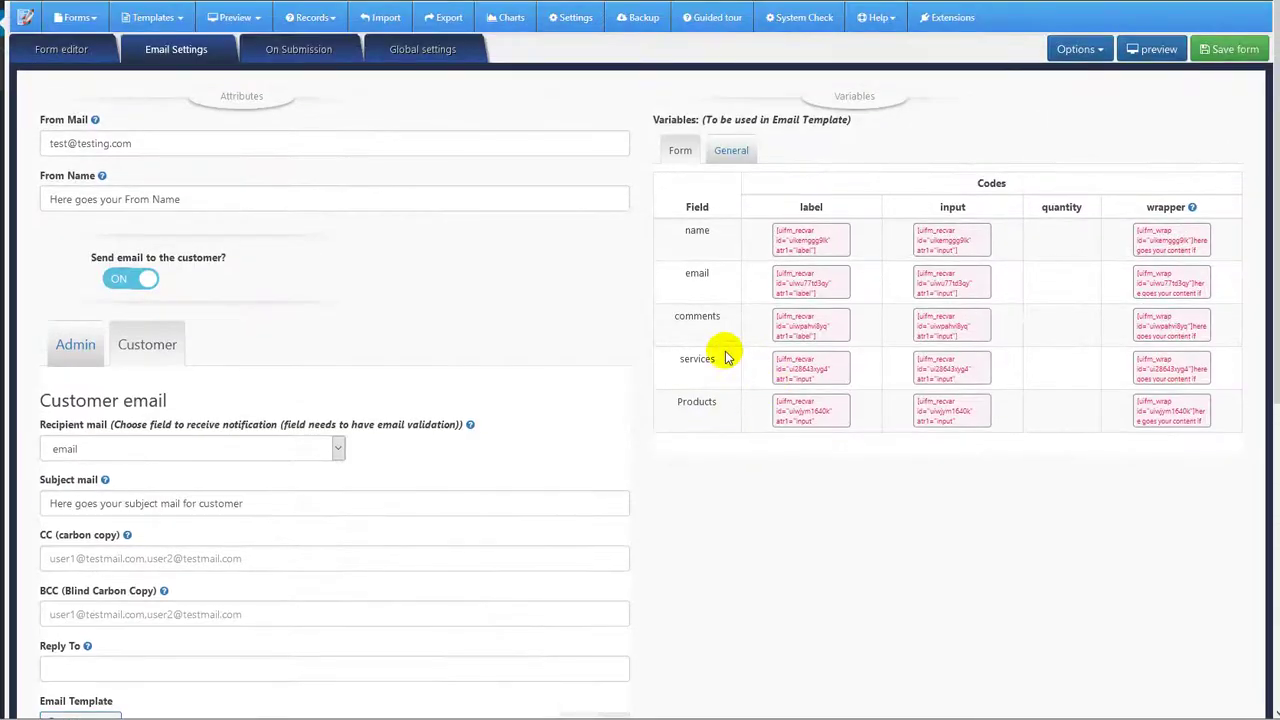
pyautogui.click(940, 332)
pyautogui.scroll(-4, 891, 529)
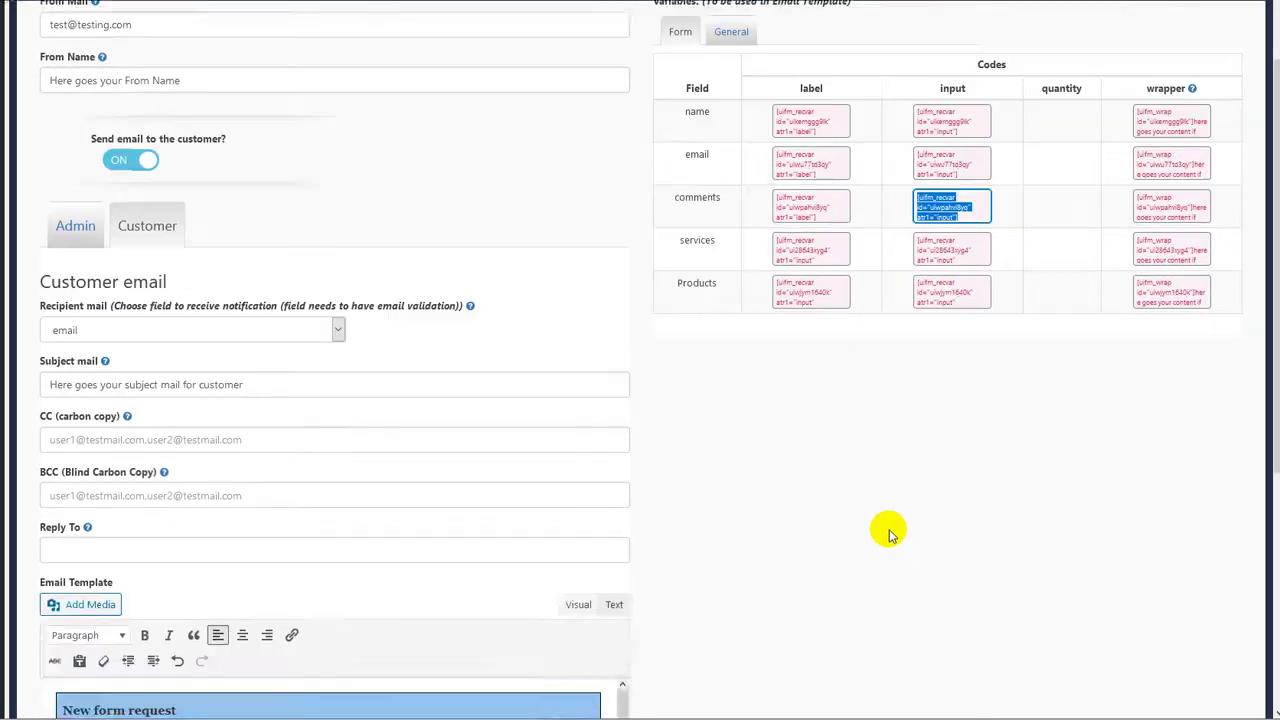
pyautogui.click(199, 540)
pyautogui.write('[uifm_recvar id="uiwpahvi8yq" atr1="input"]')
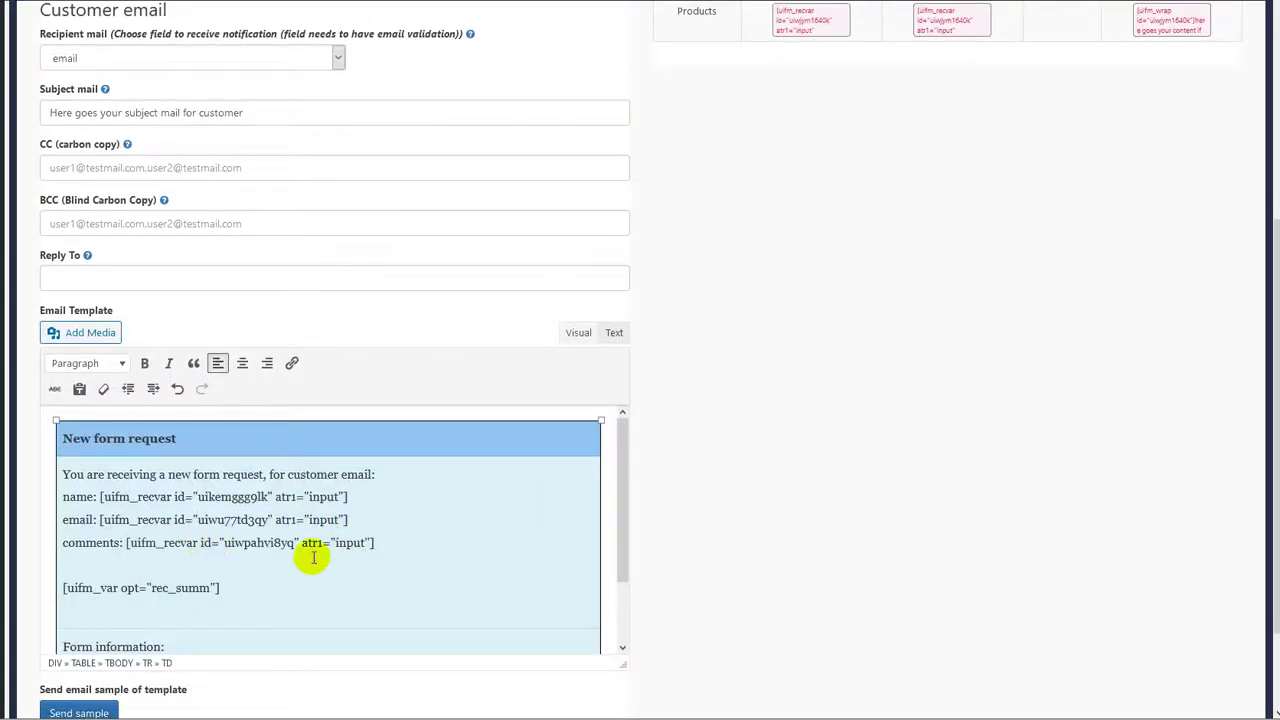
pyautogui.press('Return')
pyautogui.press('Return')
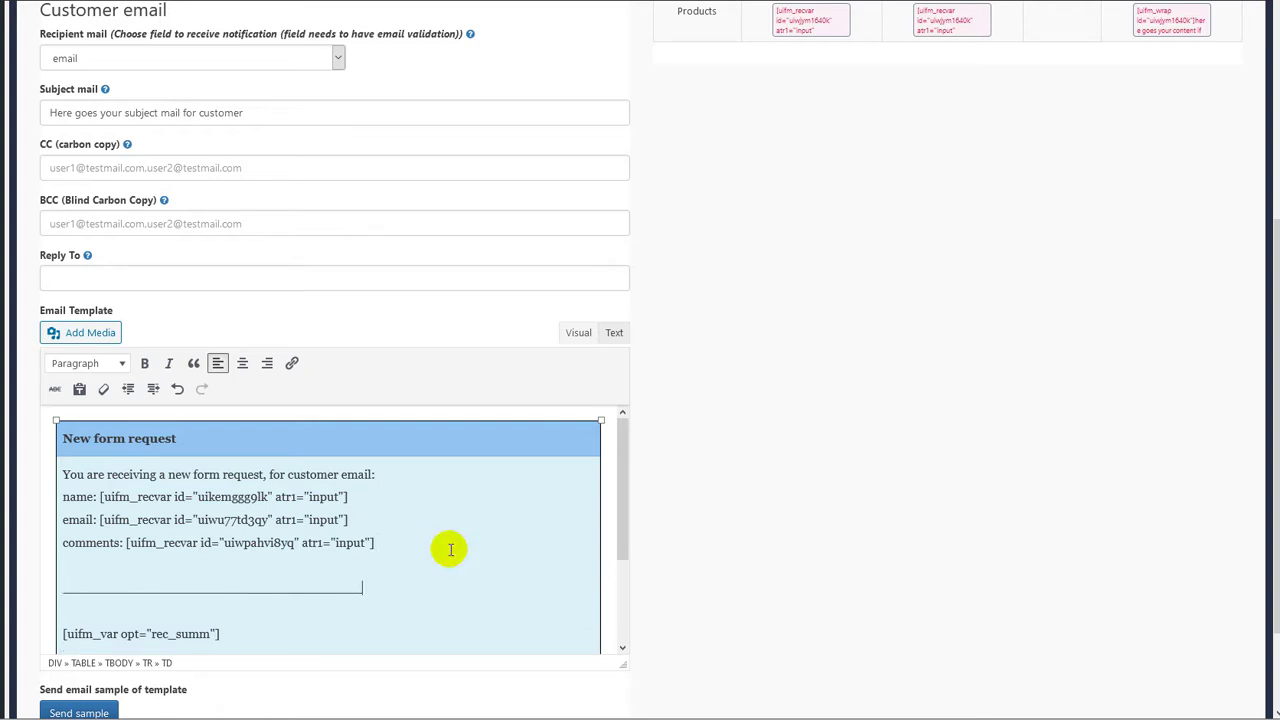
# Copy the name, email and comments lines from the customer template into the admin email template below its intro line.
pyautogui.moveTo(449, 543); pyautogui.dragTo(57, 491)
pyautogui.hotkey('ctrl', 'c')
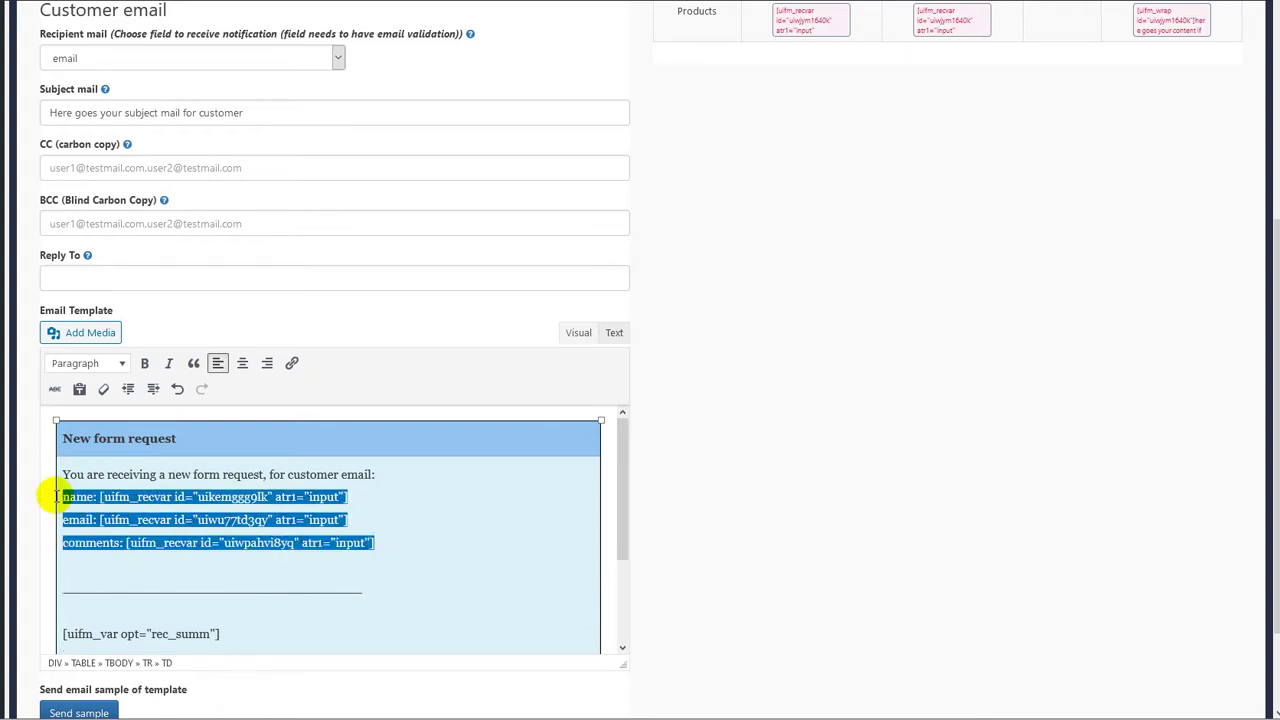
pyautogui.scroll(3, 229, 209)
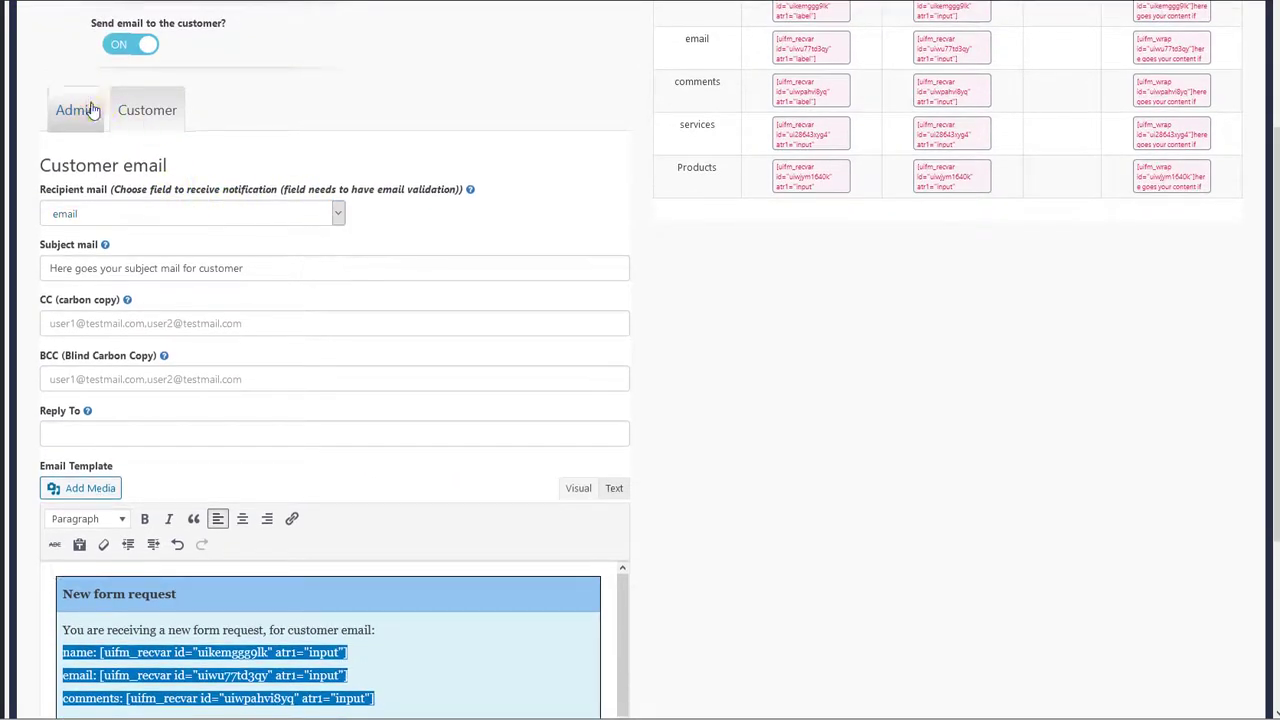
pyautogui.click(90, 110)
pyautogui.scroll(-2, 480, 557)
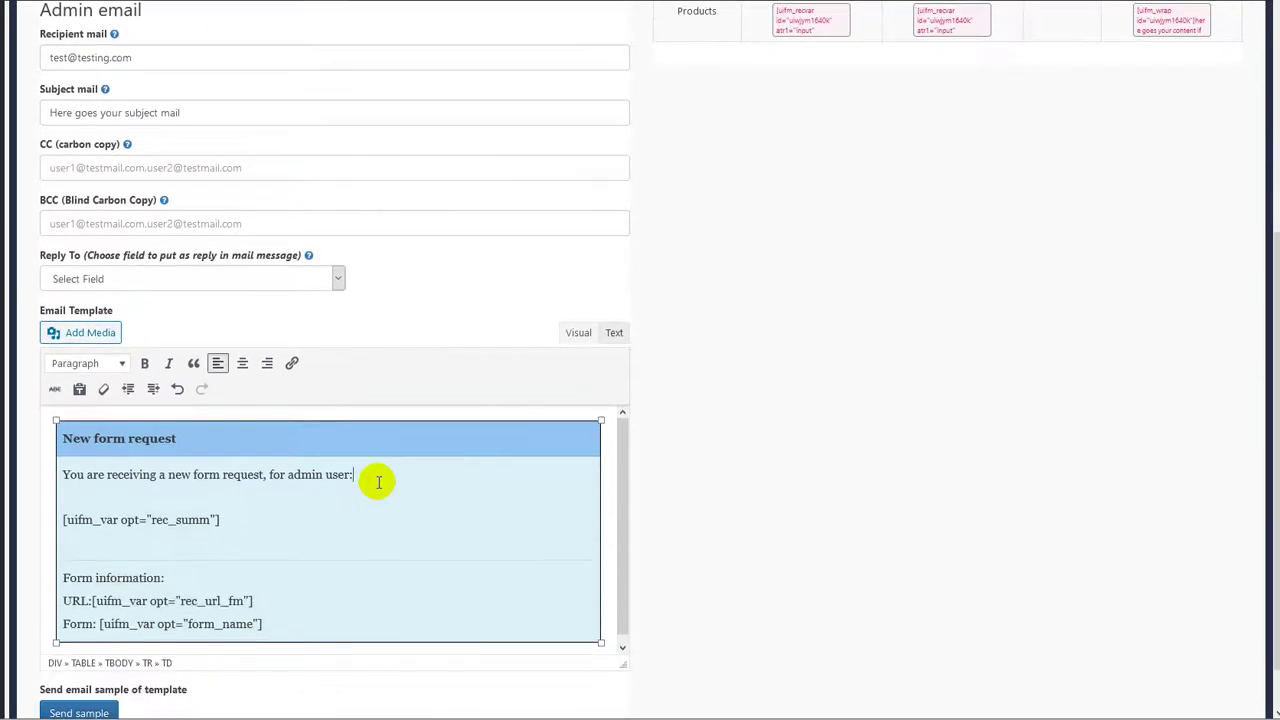
pyautogui.hotkey('ctrl', 'v')
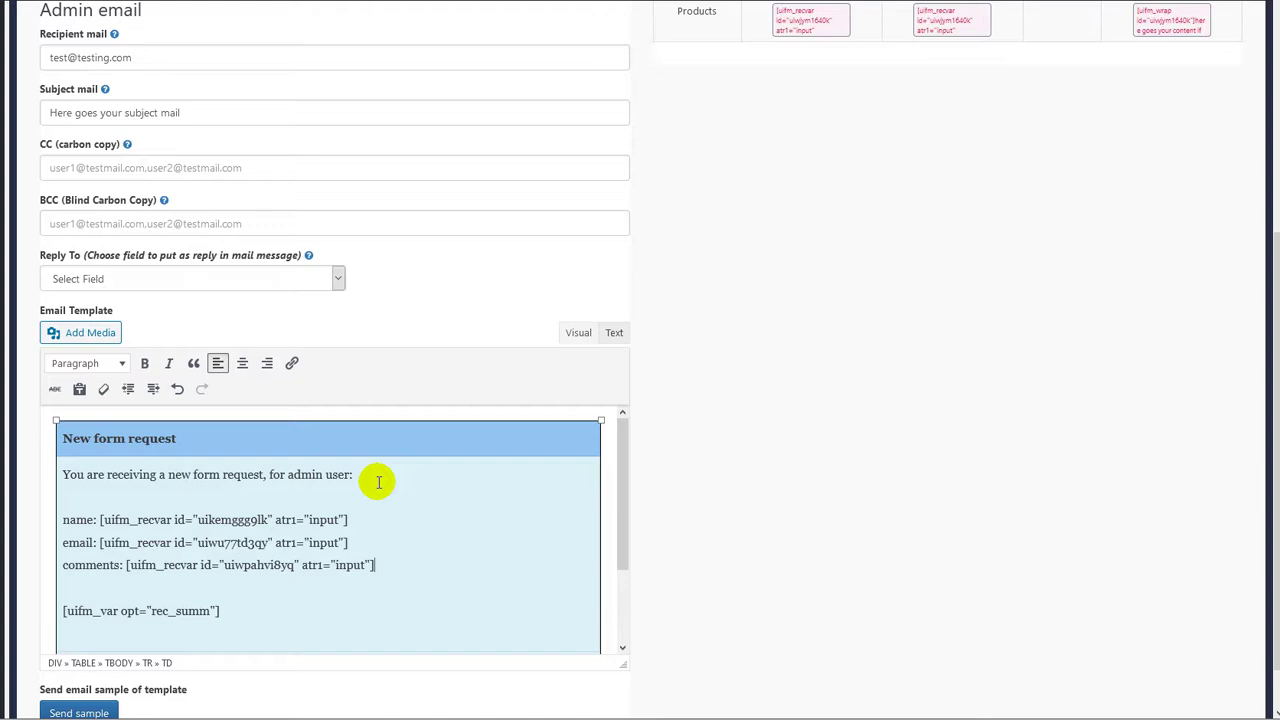
pyautogui.scroll(-2, 463, 486)
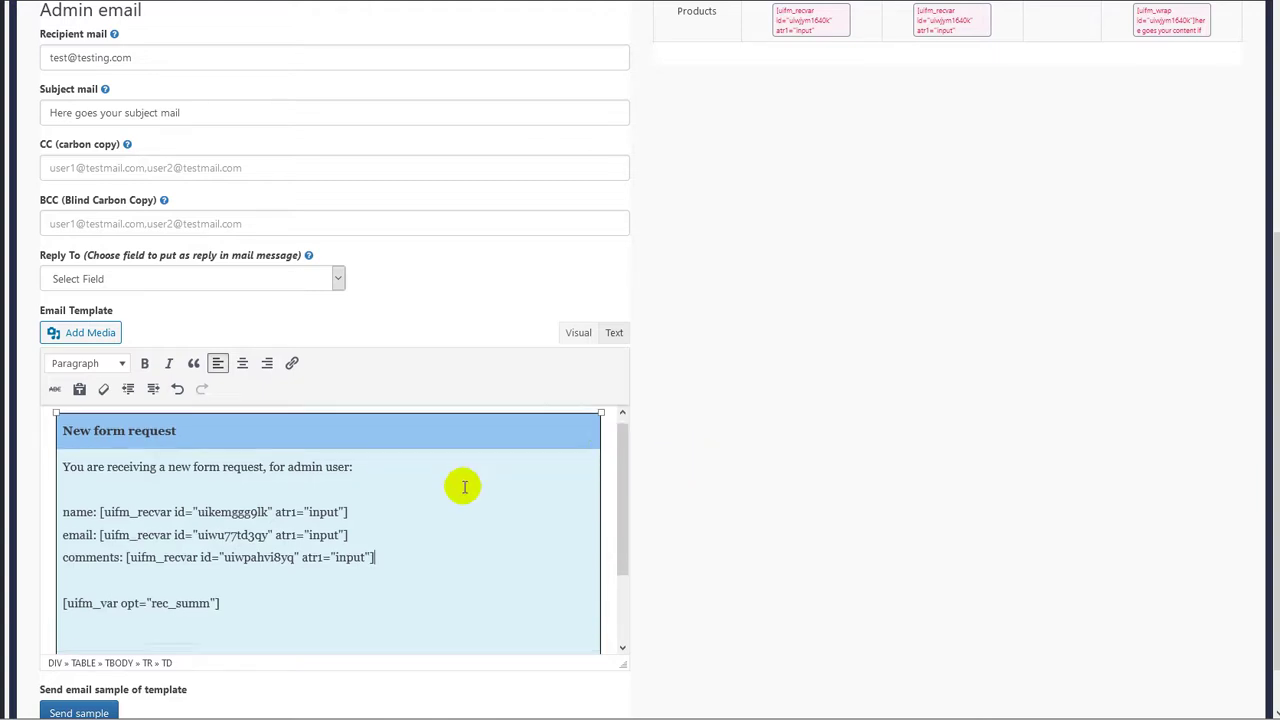
# Copy the admin email template's complete HTML source and return its editor to the visual view.
pyautogui.scroll(5, 692, 417)
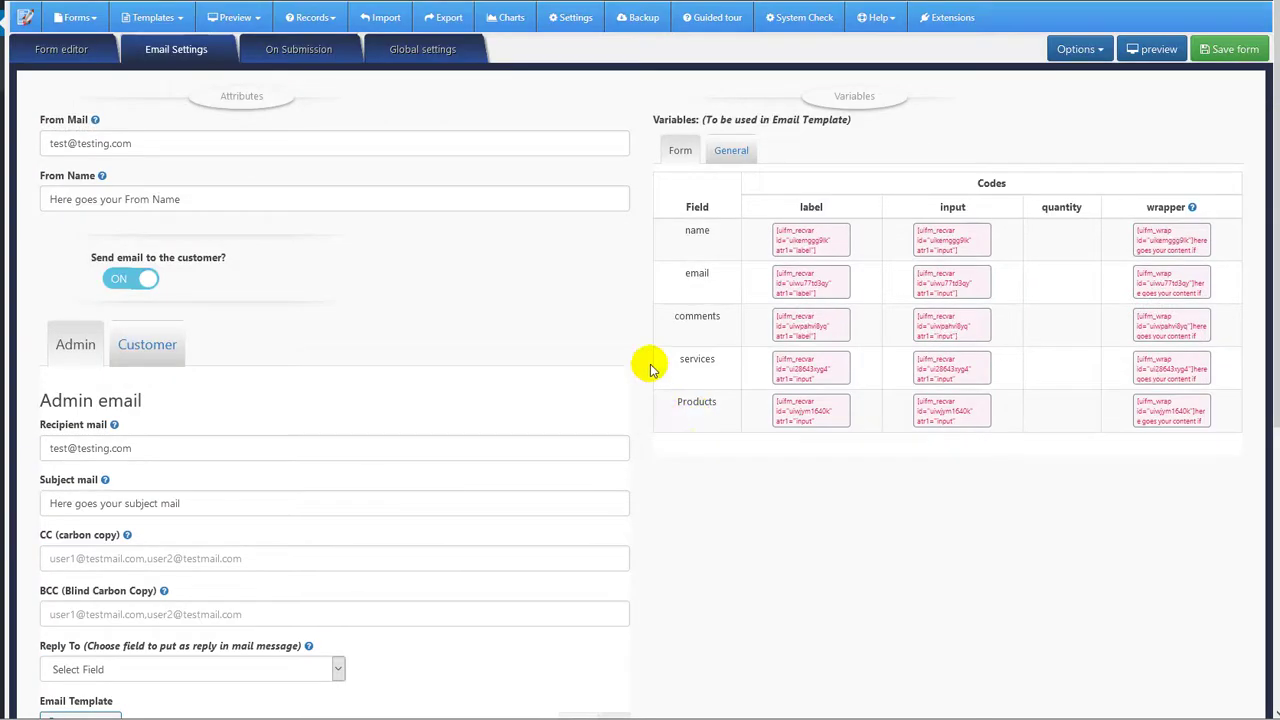
pyautogui.scroll(-5, 563, 314)
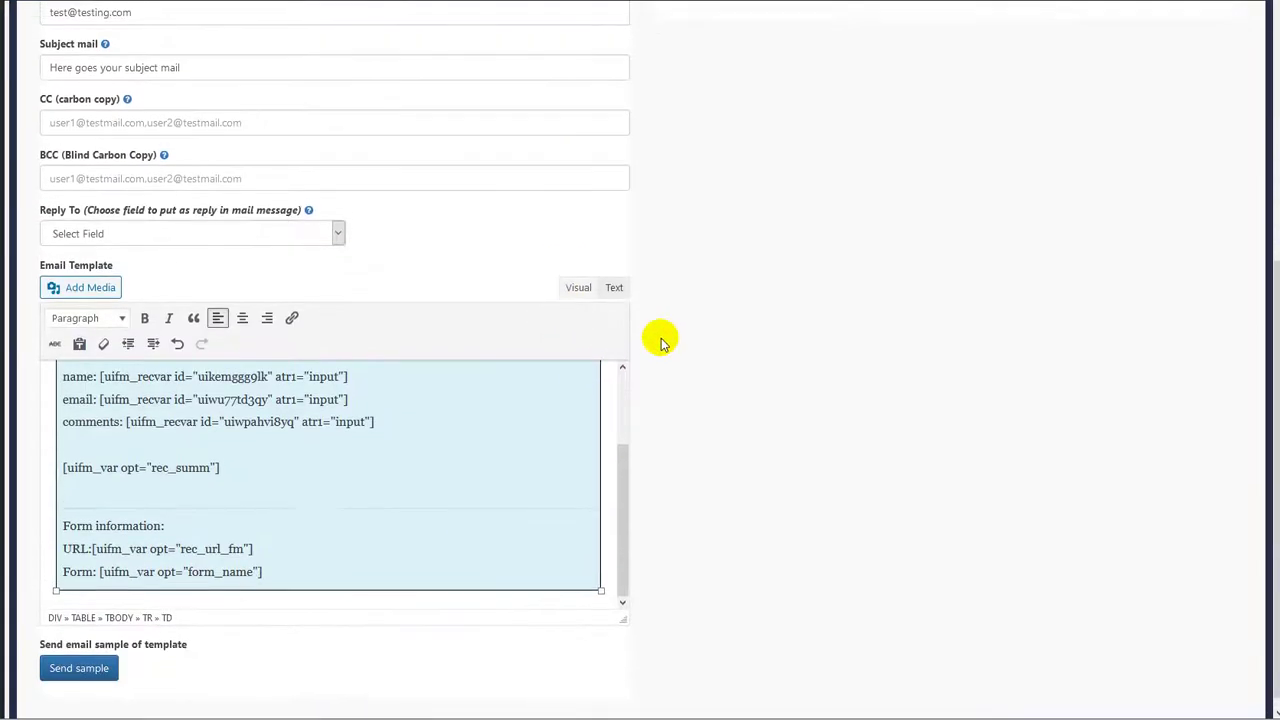
pyautogui.scroll(1, 640, 350)
pyautogui.click(614, 353)
pyautogui.click(468, 463)
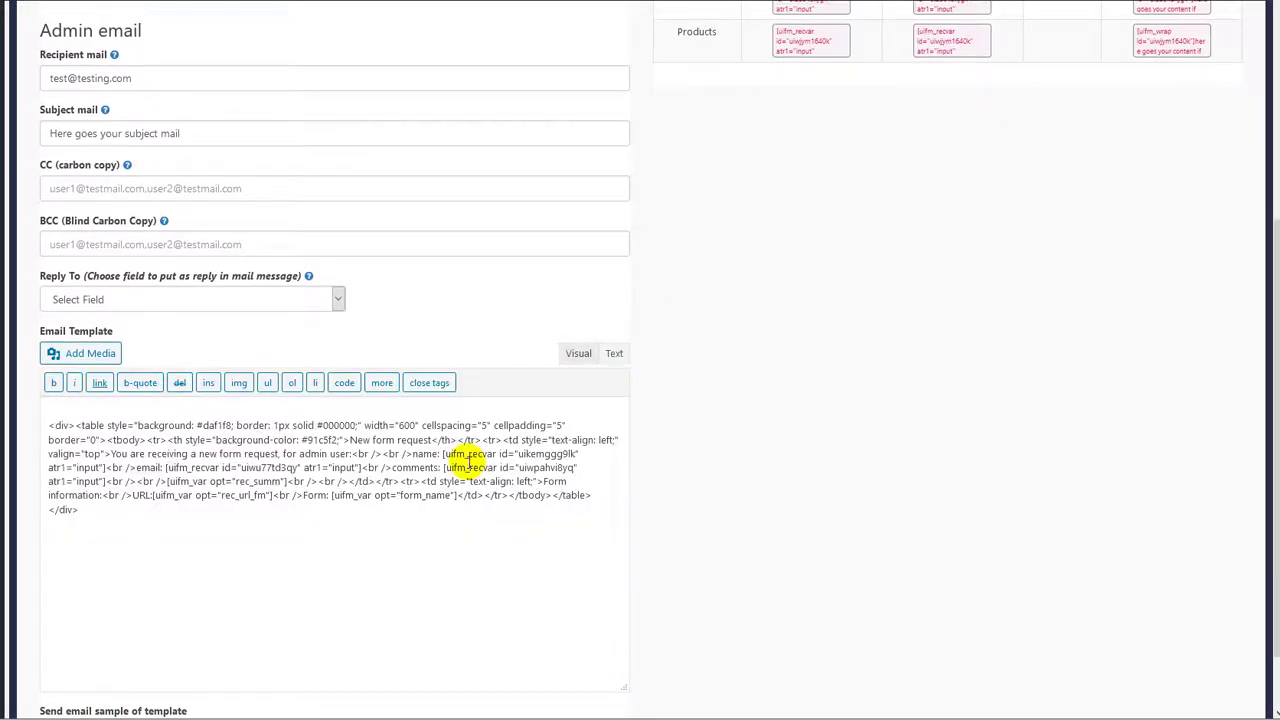
pyautogui.hotkey('ctrl', 'a')
pyautogui.click(578, 358)
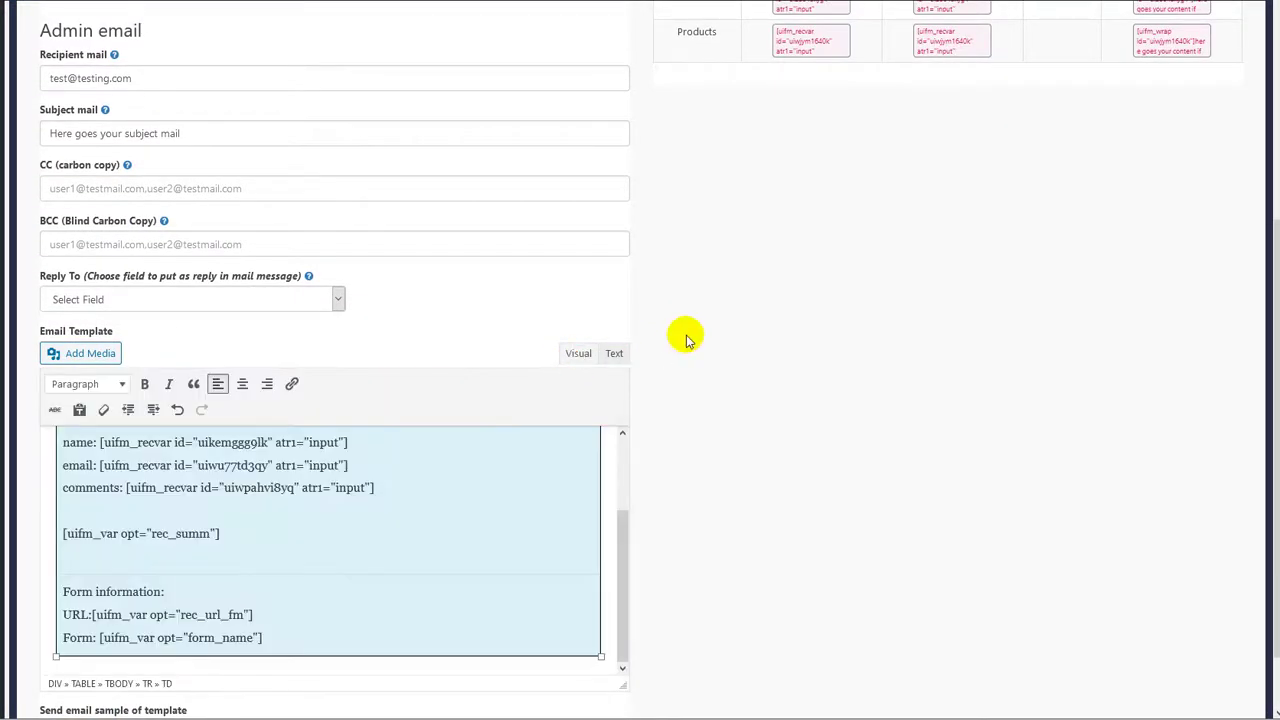
# Extend the on-submission success message to read "Success! Form was sent successfully. your message here.".
pyautogui.scroll(4, 686, 357)
pyautogui.click(305, 52)
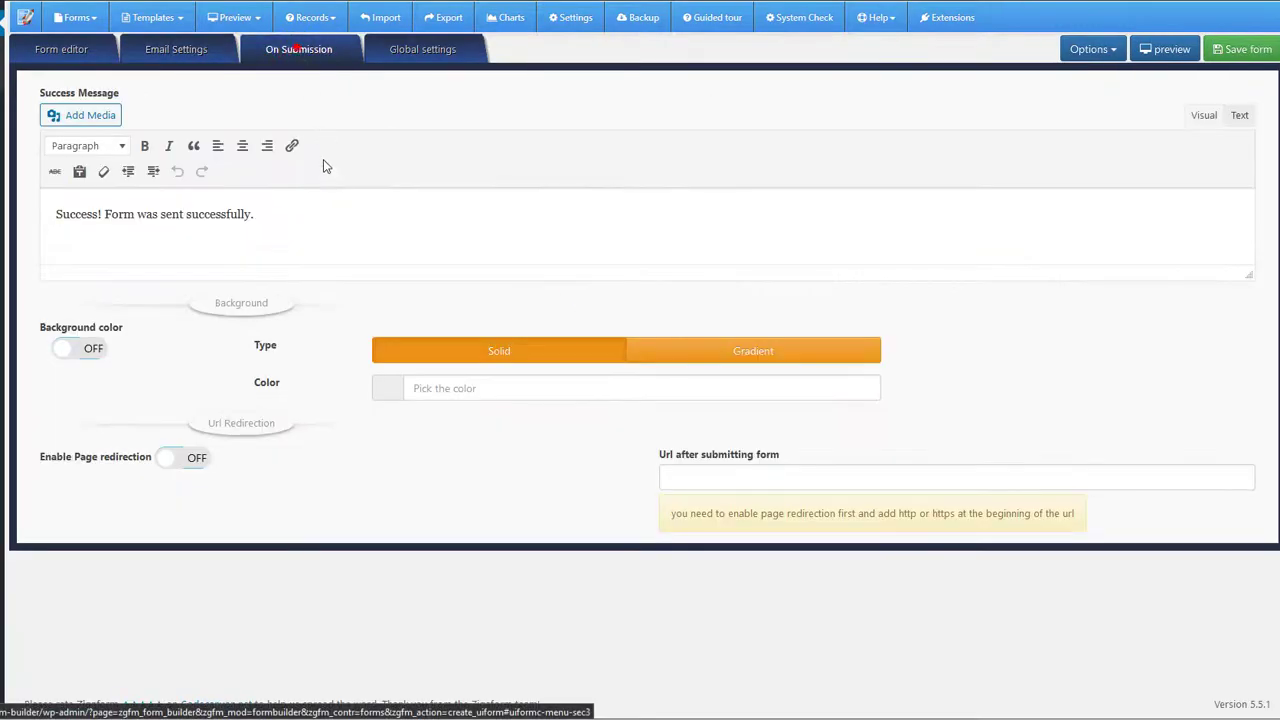
pyautogui.click(298, 213)
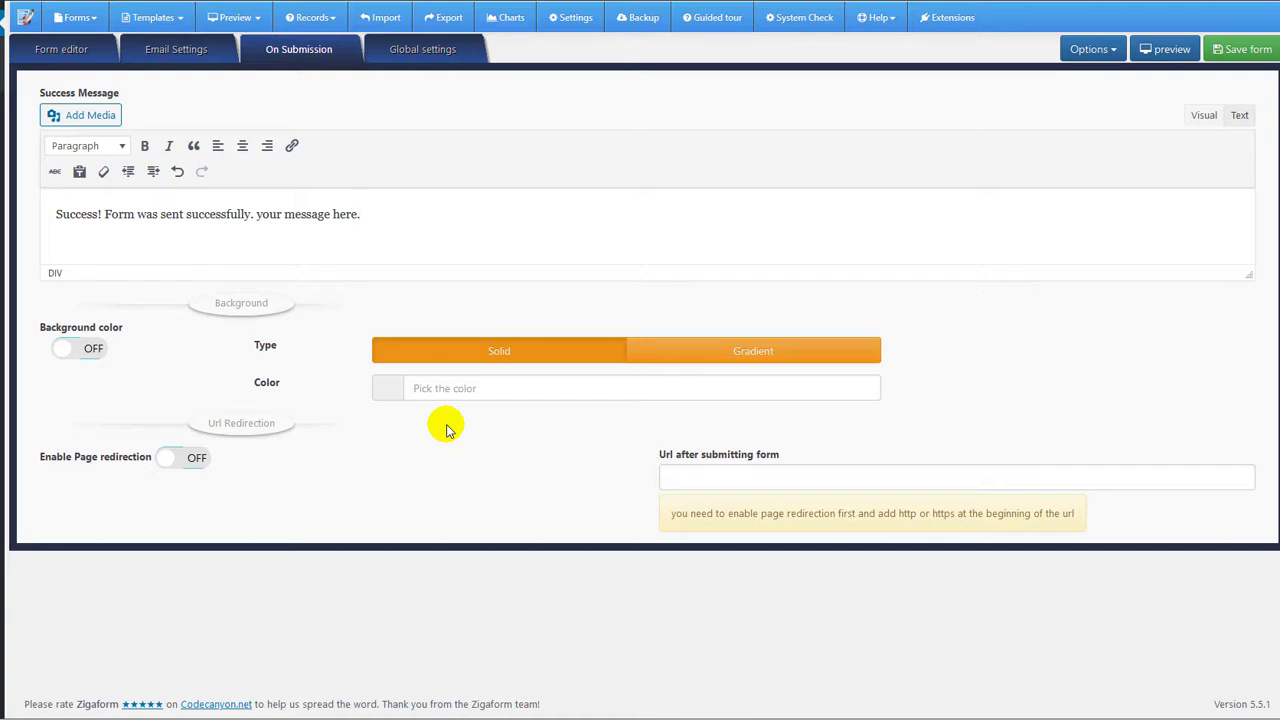
# Review the form's global settings for refreshing, importing, additional CSS and JavaScript, PDF and email.
pyautogui.click(410, 55)
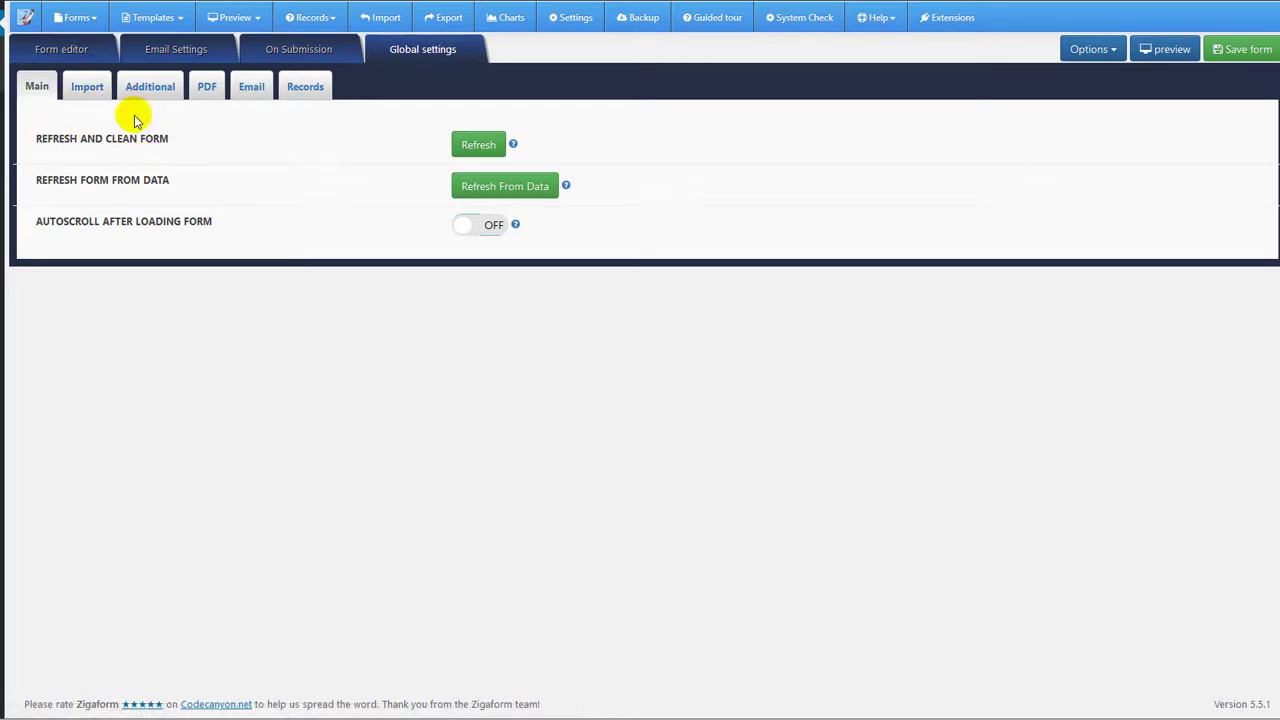
pyautogui.click(88, 88)
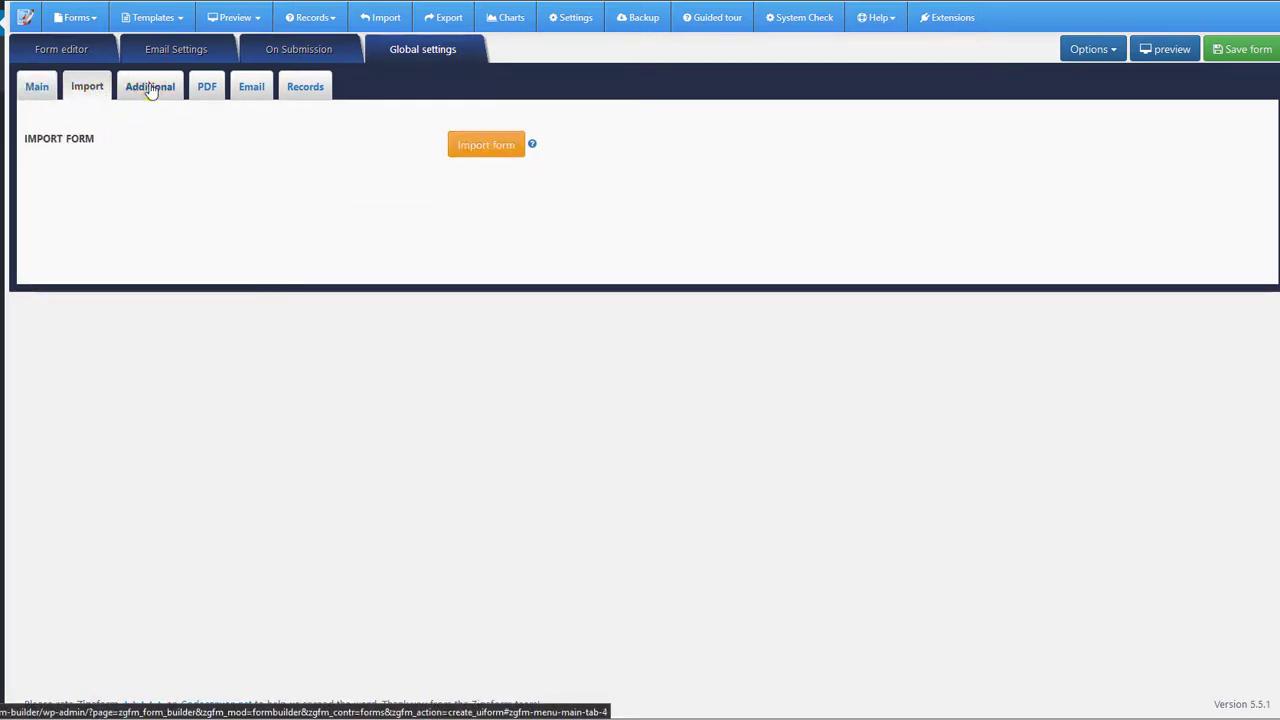
pyautogui.click(150, 88)
pyautogui.click(500, 134)
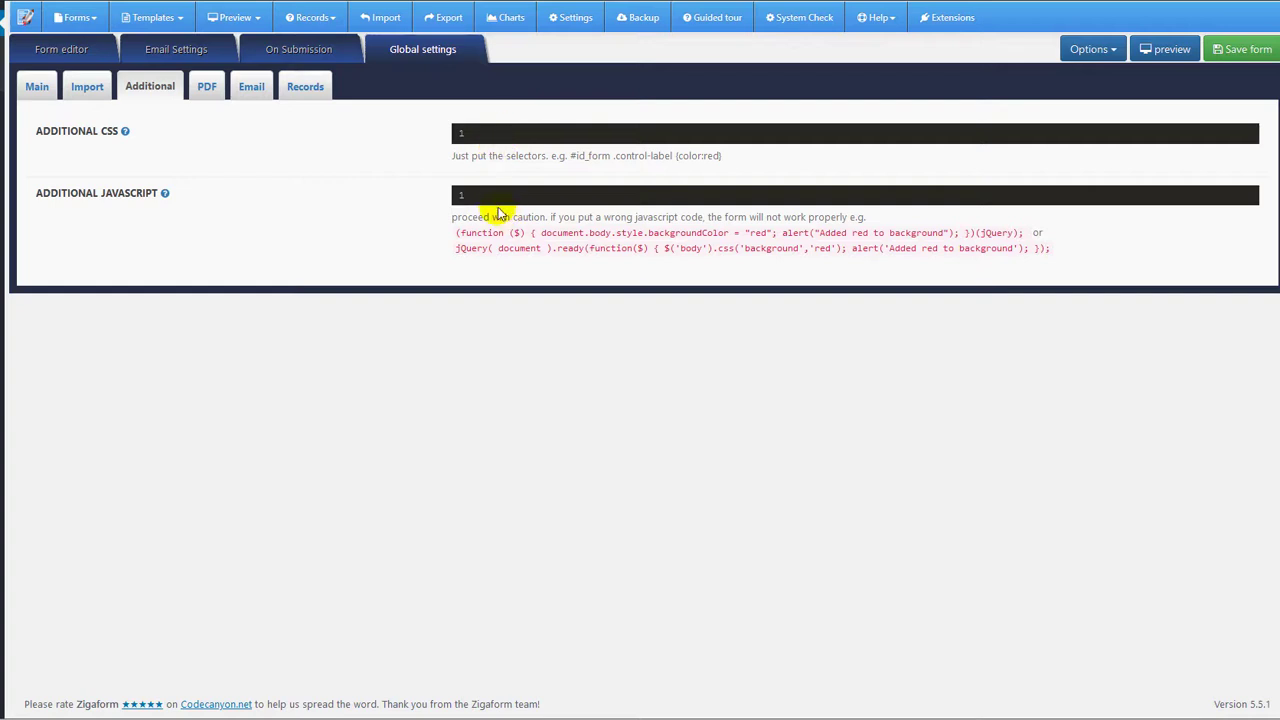
pyautogui.click(207, 88)
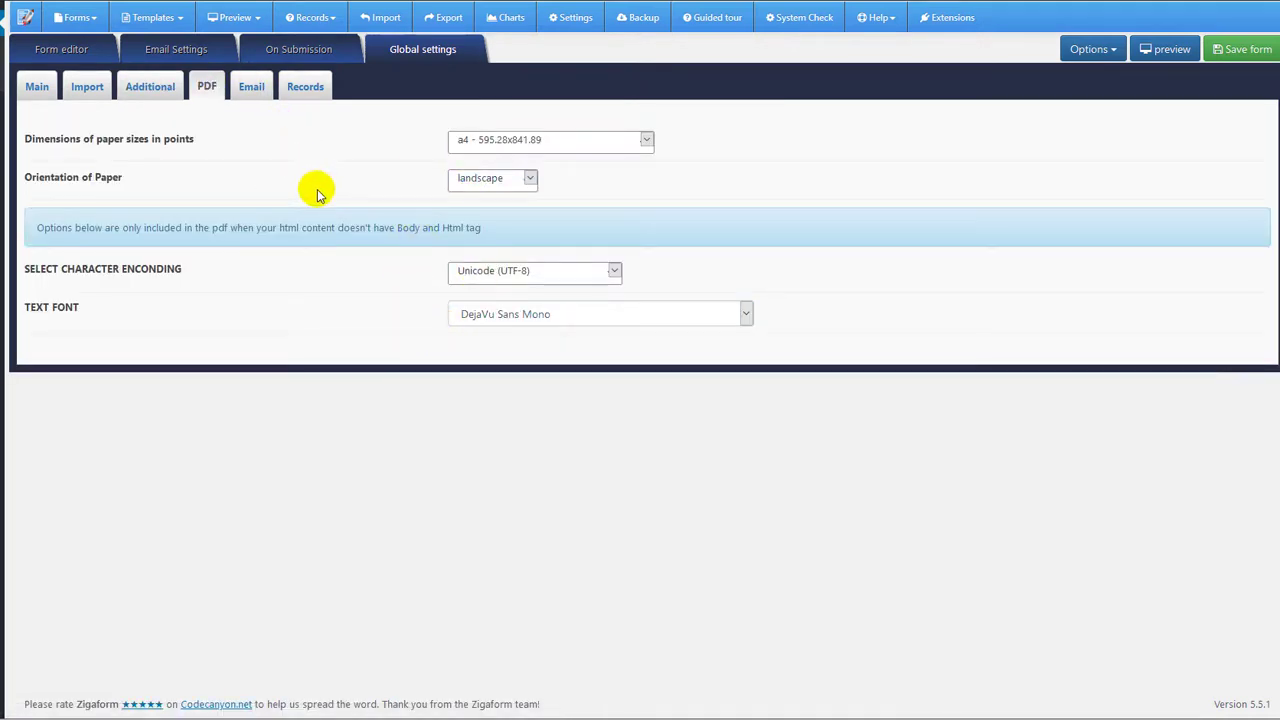
pyautogui.click(251, 87)
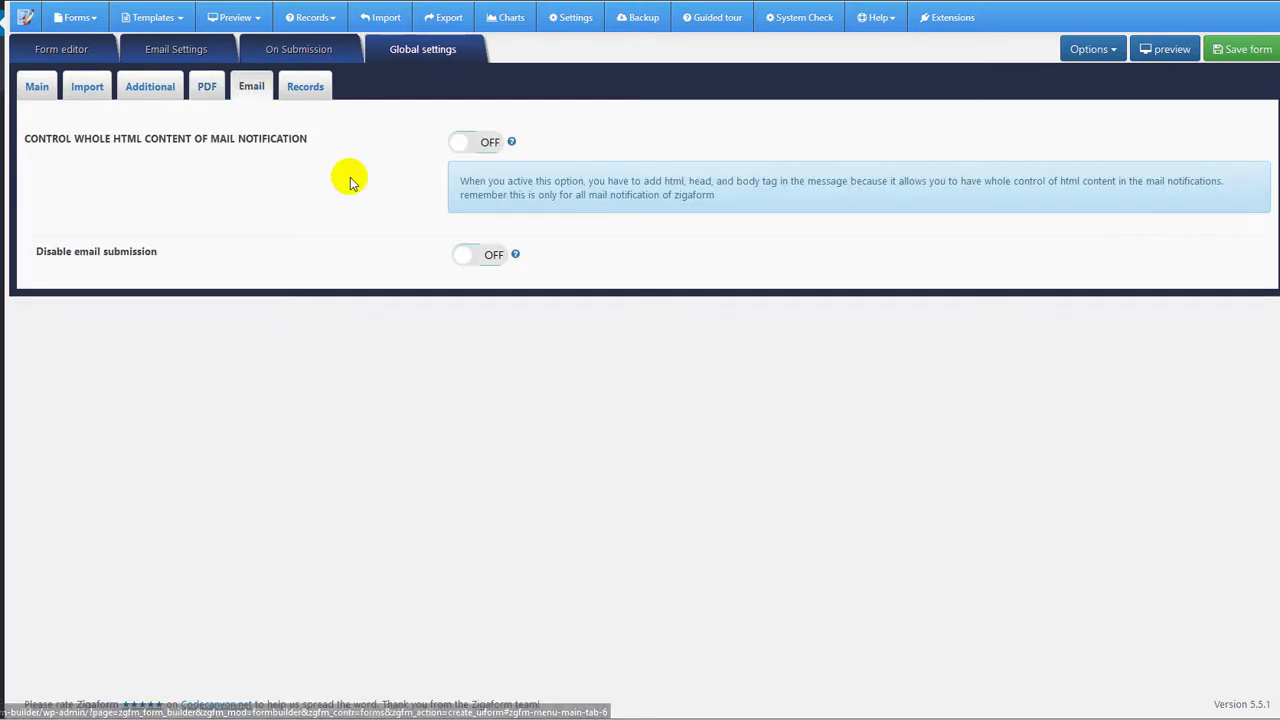
# Enable the custom template for summary records and PDF and replace its HTML source with the copied admin email template.
pyautogui.click(307, 88)
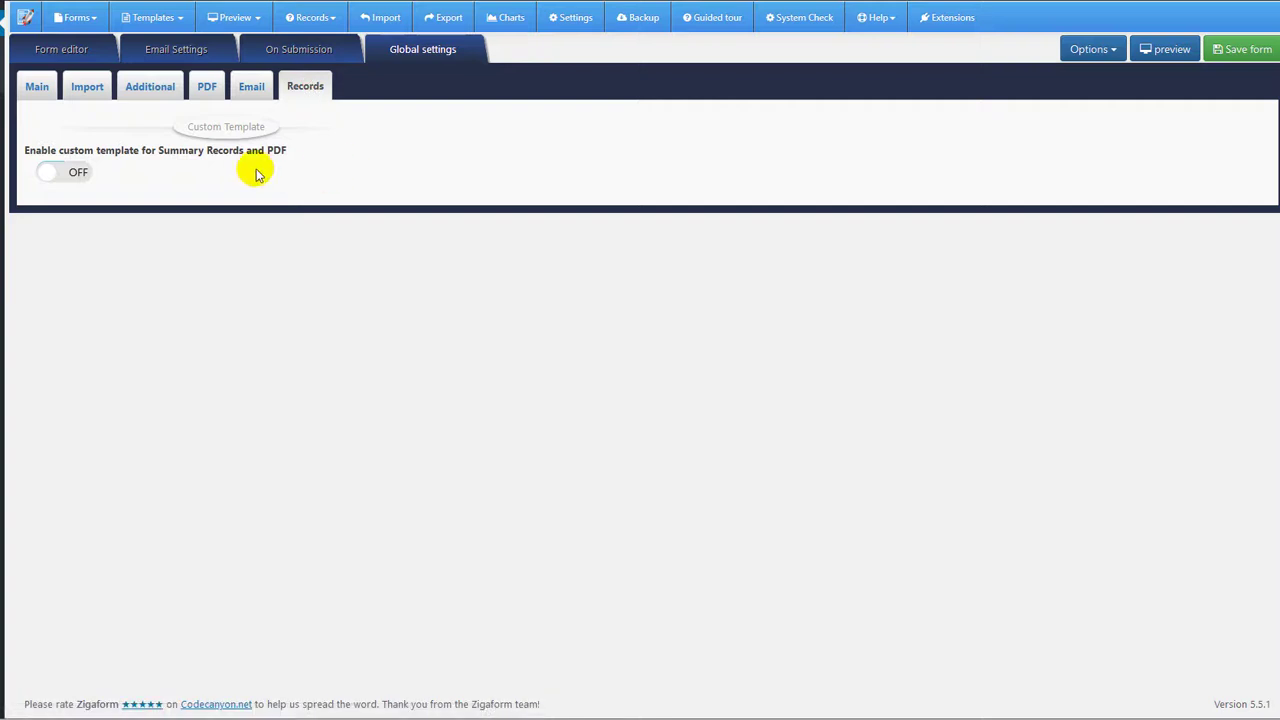
pyautogui.click(79, 175)
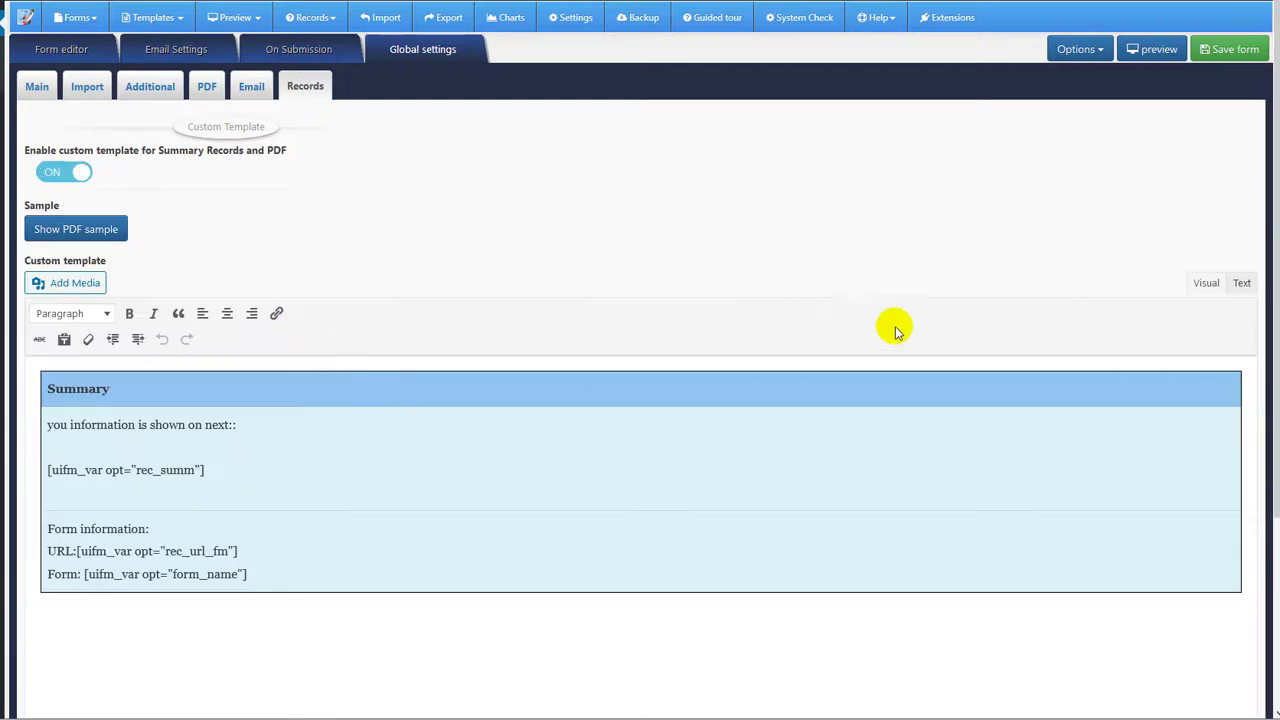
pyautogui.click(1242, 290)
pyautogui.click(488, 427)
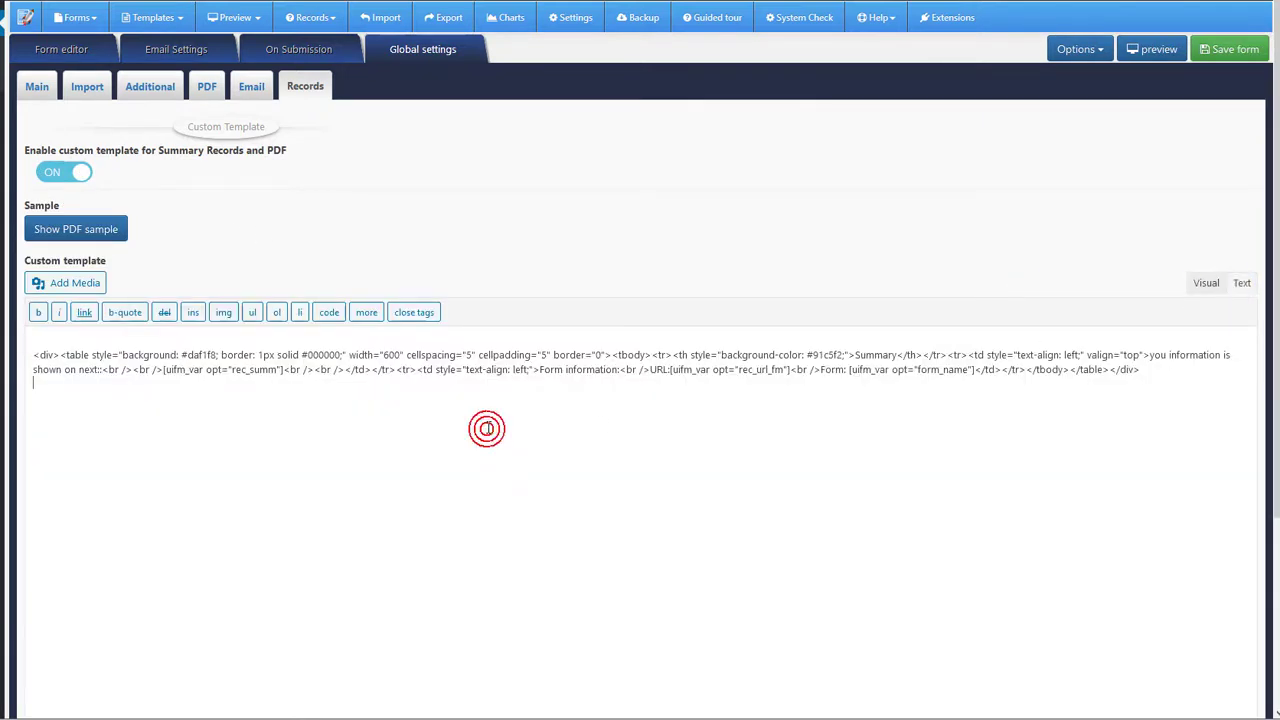
pyautogui.hotkey('ctrl', 'a')
pyautogui.hotkey('ctrl', 'v')
pyautogui.click(1206, 284)
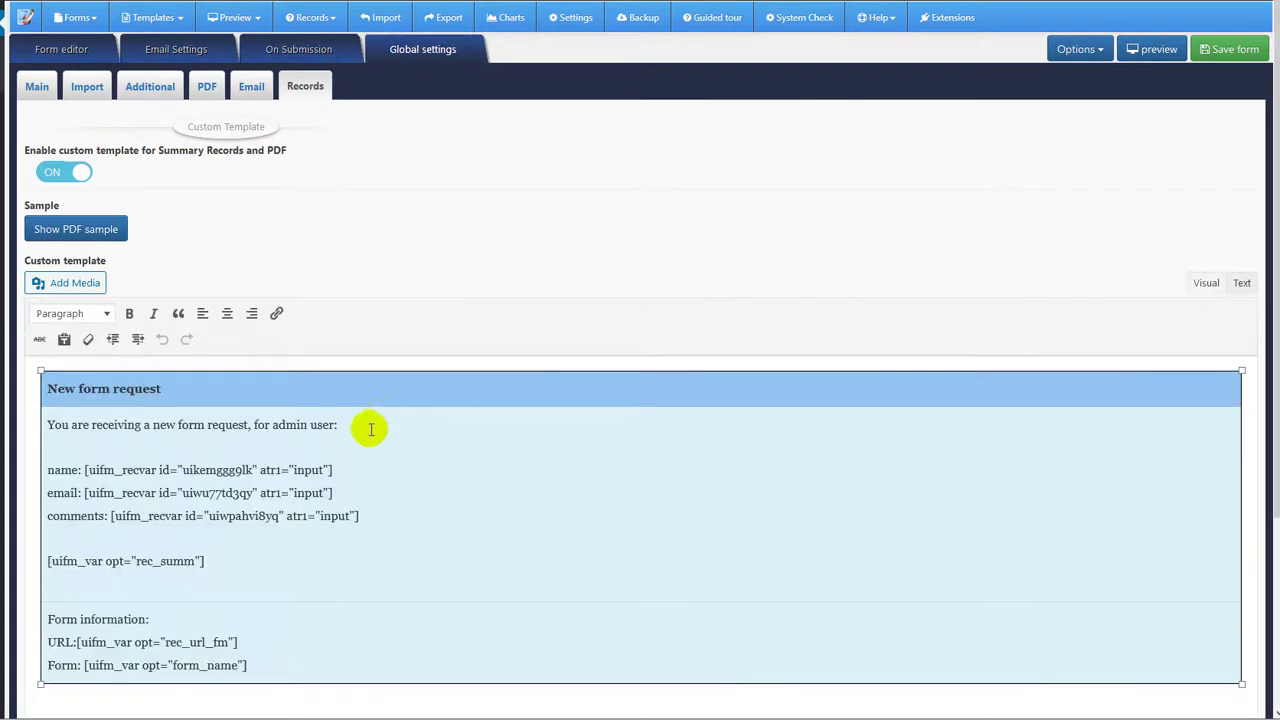
# Replace "for admin user" with "this is a custom record" in the custom template's introductory line.
pyautogui.click(345, 424)
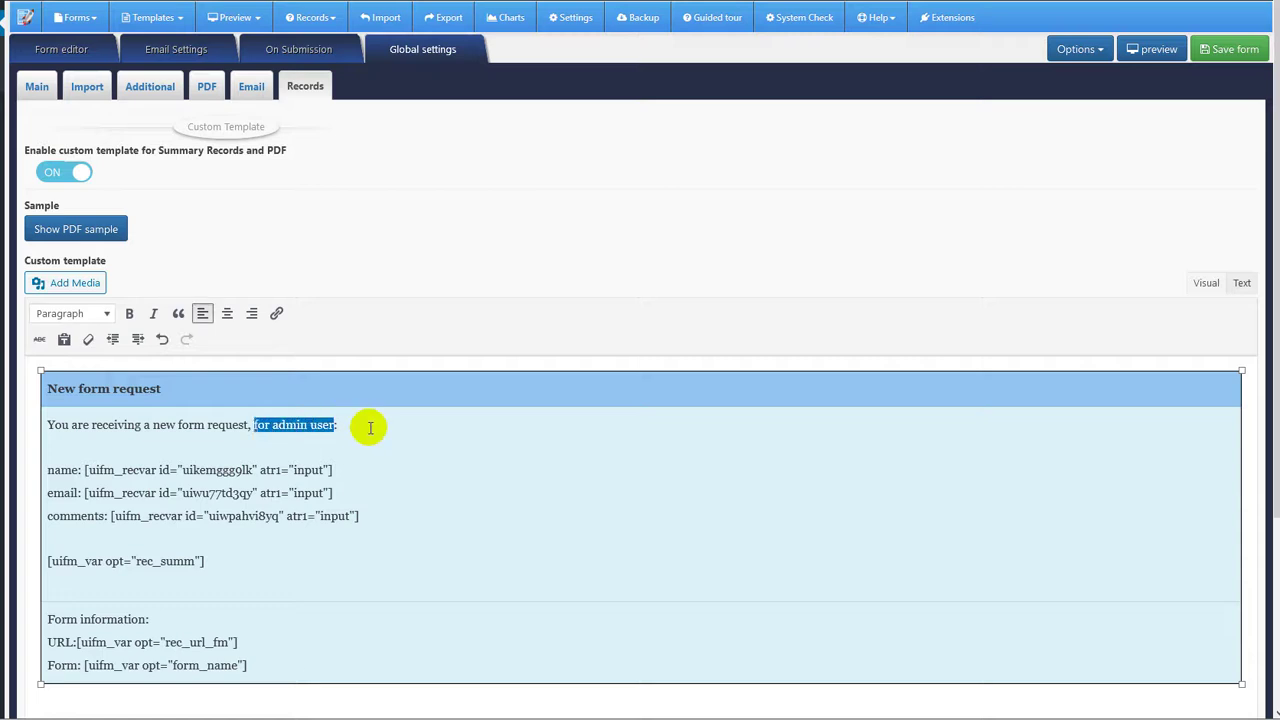
pyautogui.press('BackSpace')
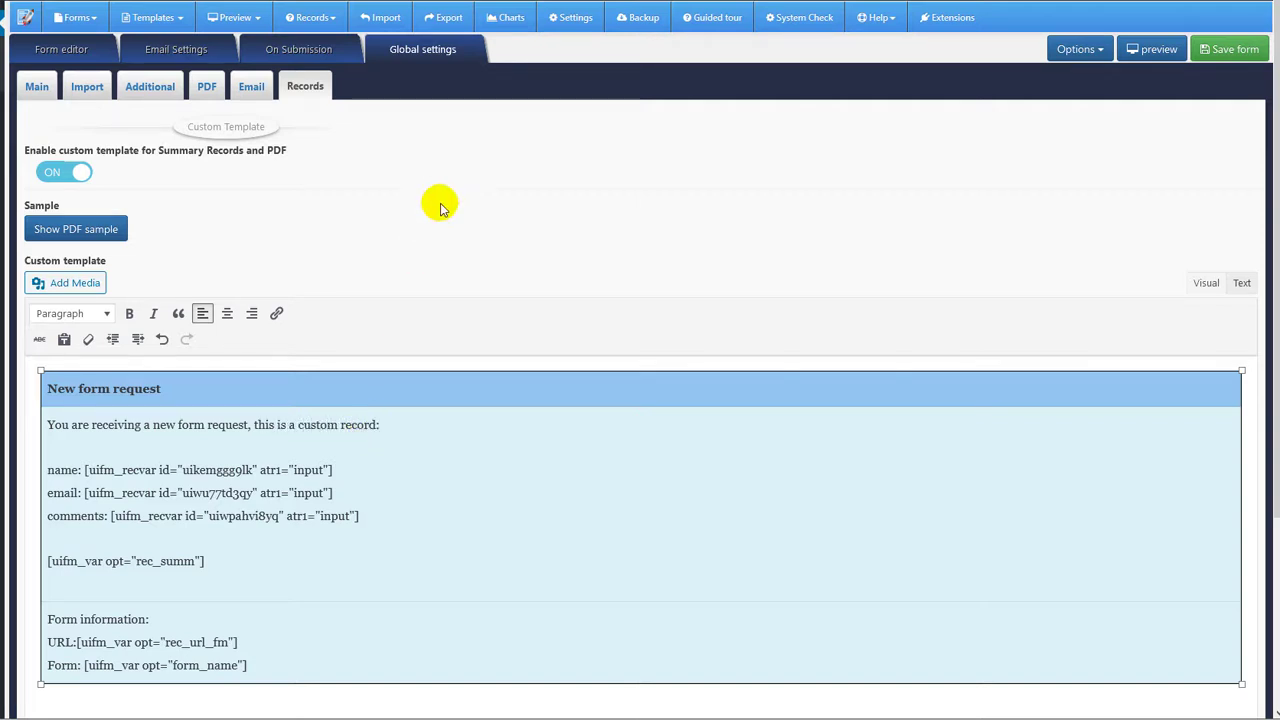
# Return to the form editor, save the form and dismiss the shortcode dialog.
pyautogui.click(38, 87)
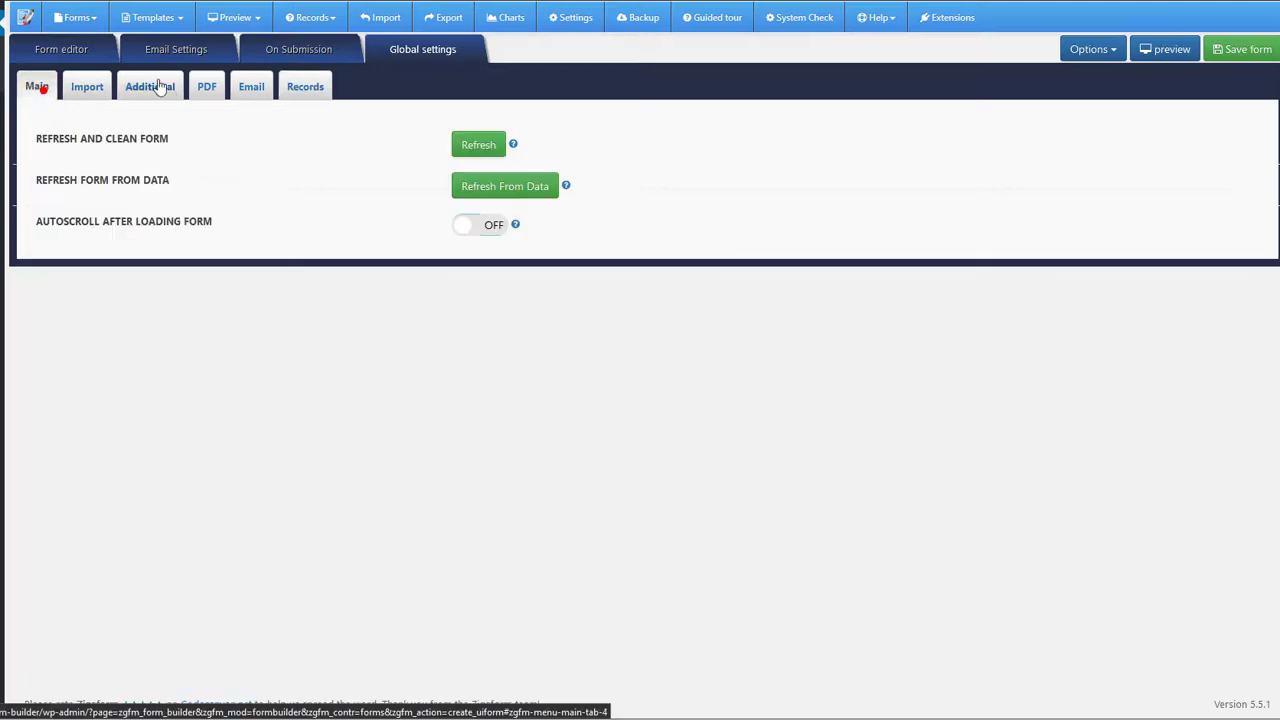
pyautogui.click(80, 52)
pyautogui.scroll(-3, 929, 300)
pyautogui.scroll(1, 885, 343)
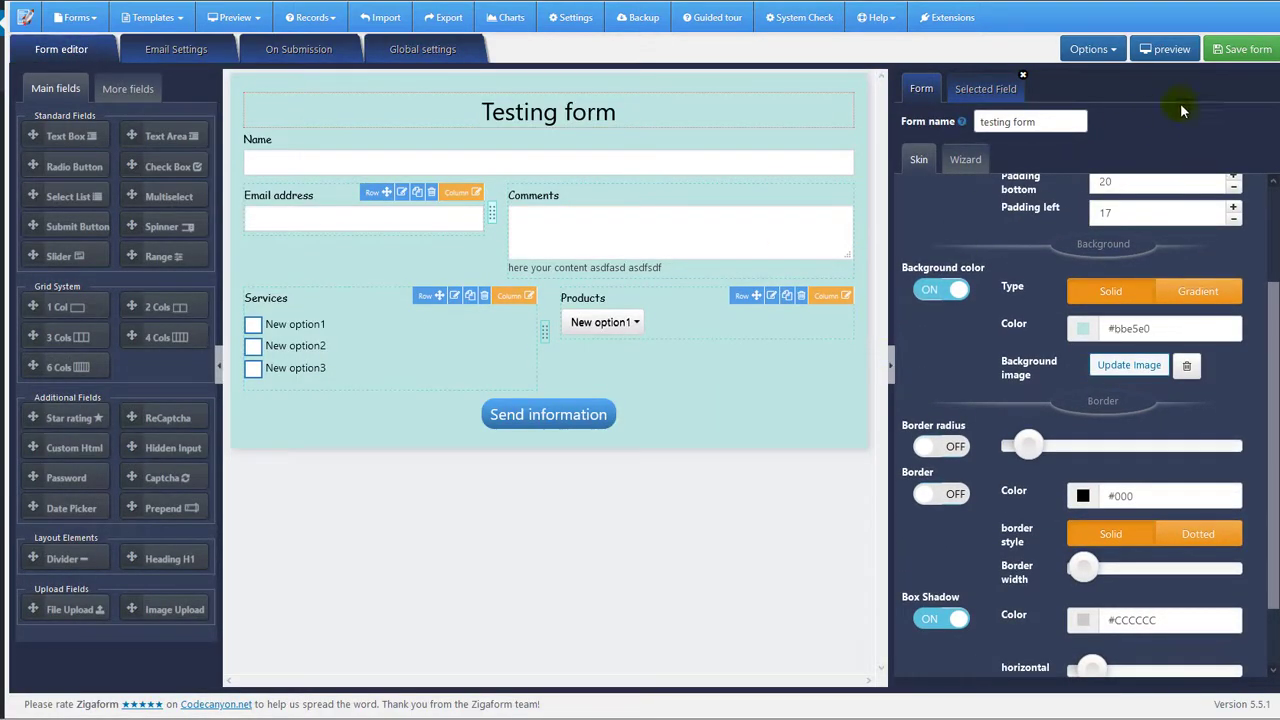
pyautogui.click(1244, 55)
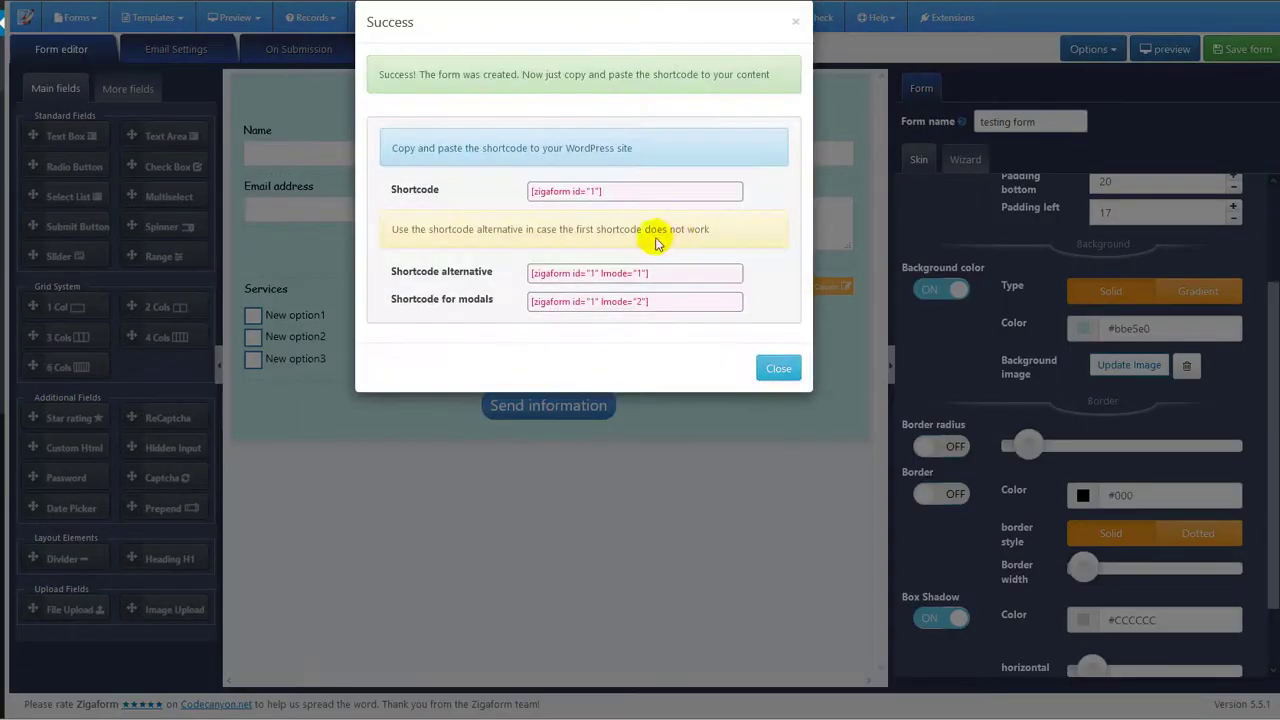
pyautogui.click(779, 368)
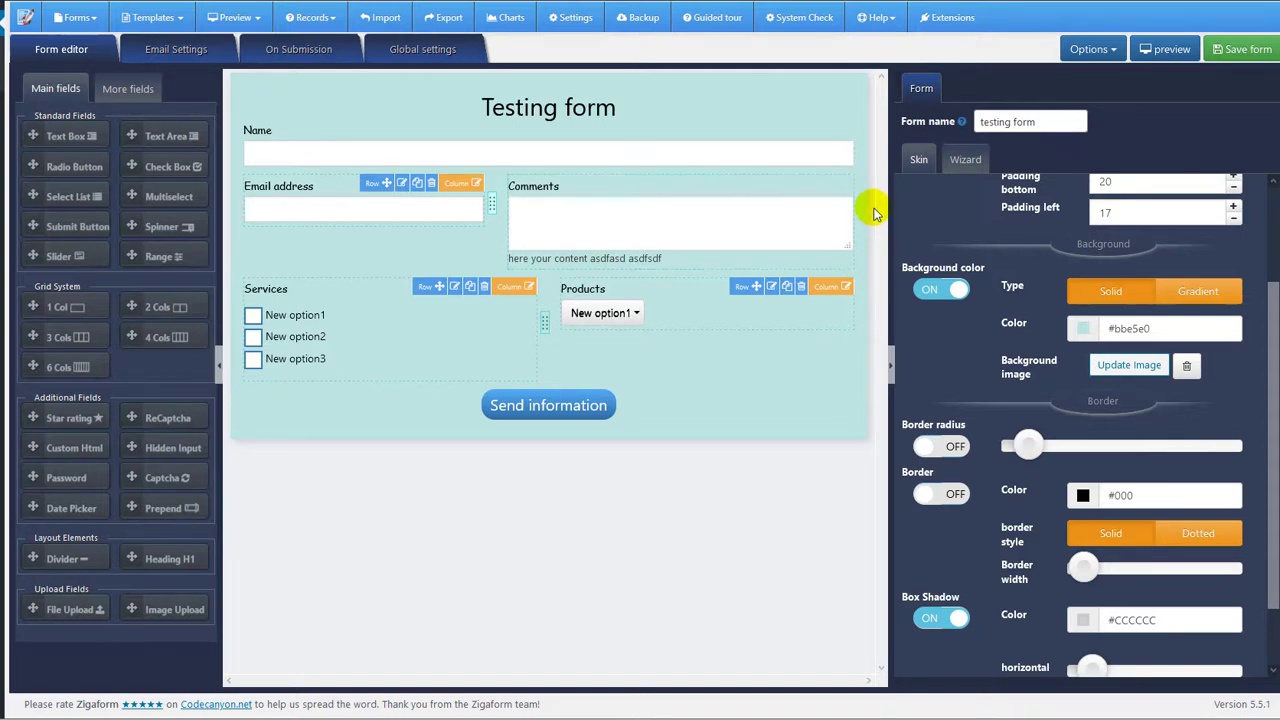
# Preview the form for desktops and submit it empty to test the required-field validation.
pyautogui.click(1156, 52)
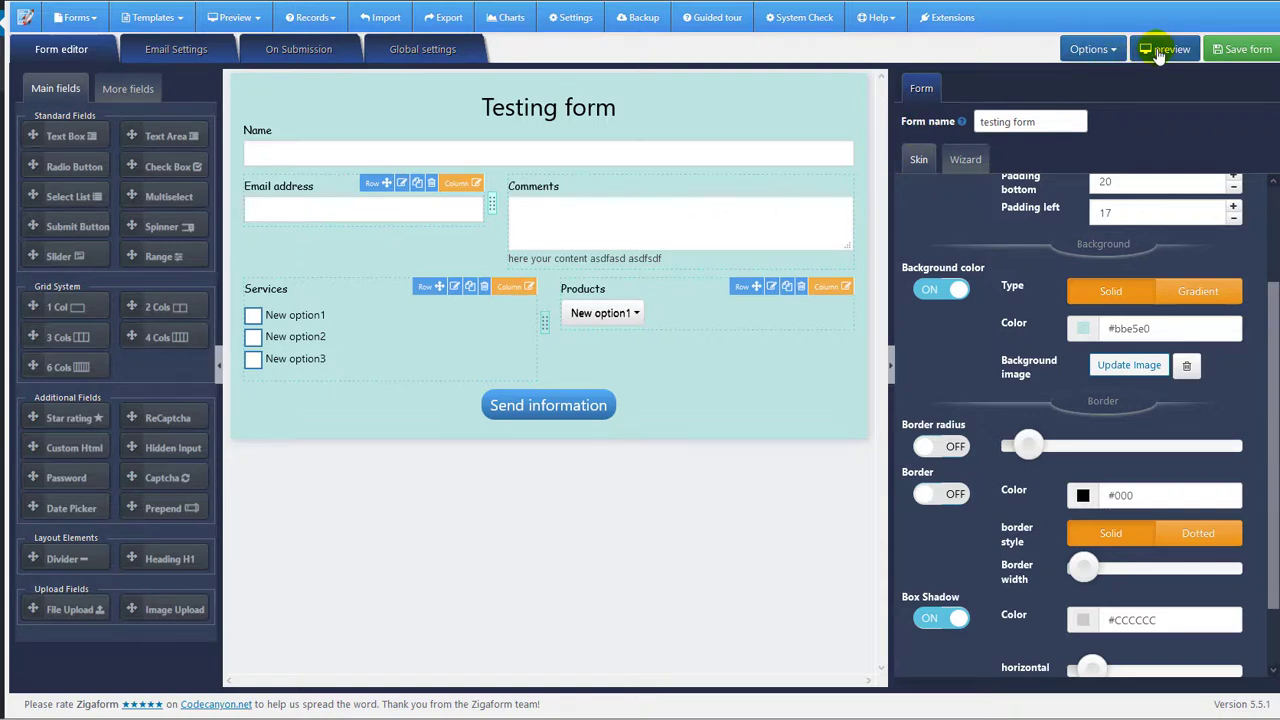
pyautogui.click(1165, 49)
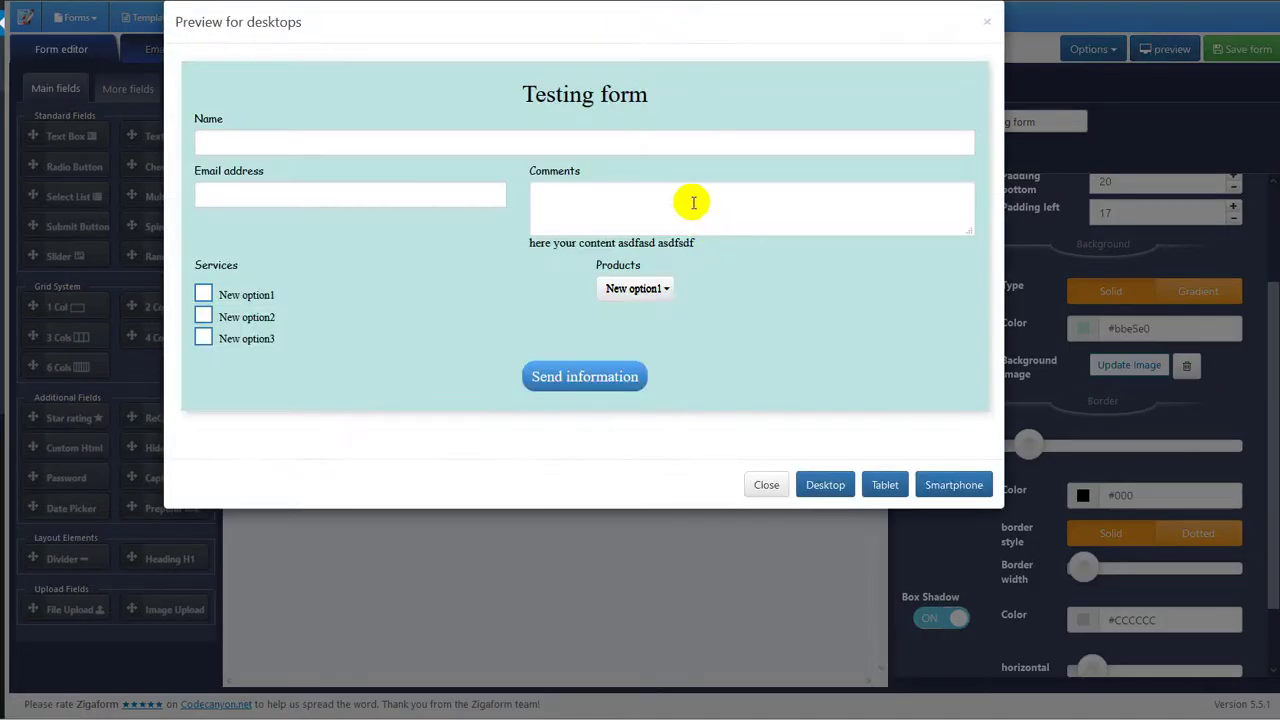
pyautogui.click(573, 374)
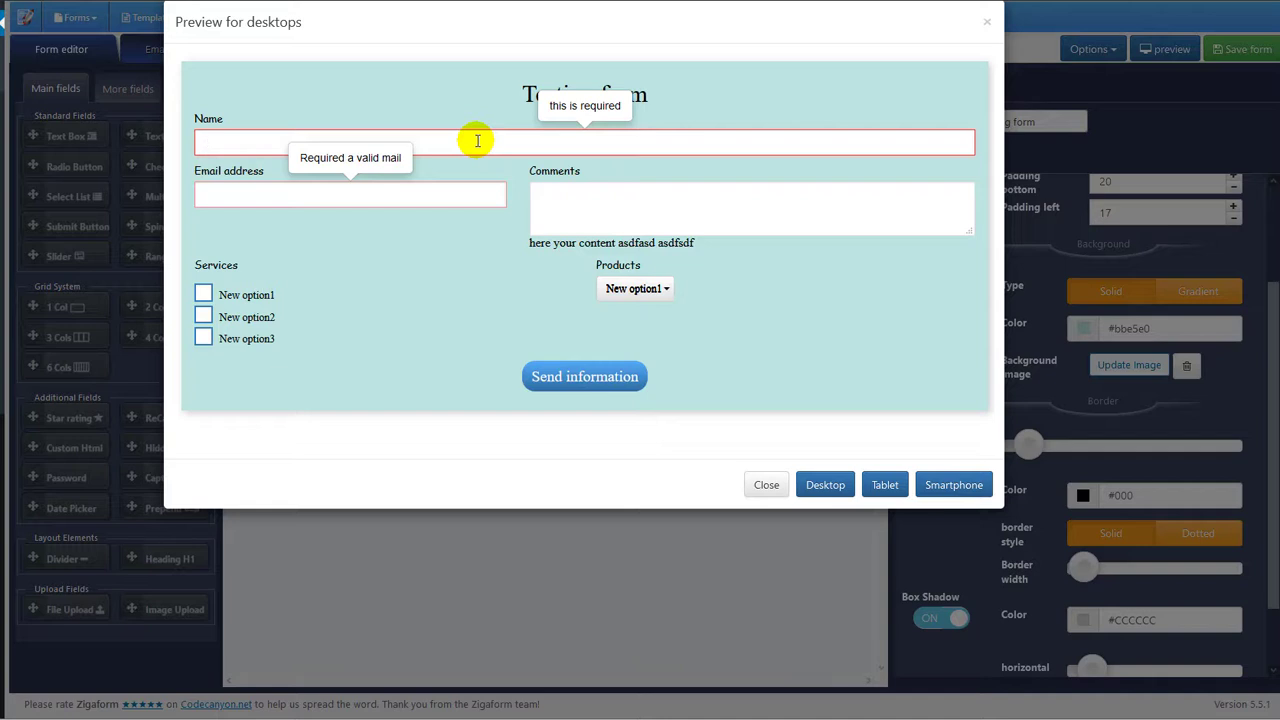
# Fill in the preview form's name and email address, and enter "some content on here" as the comment.
pyautogui.write('jhon doe')
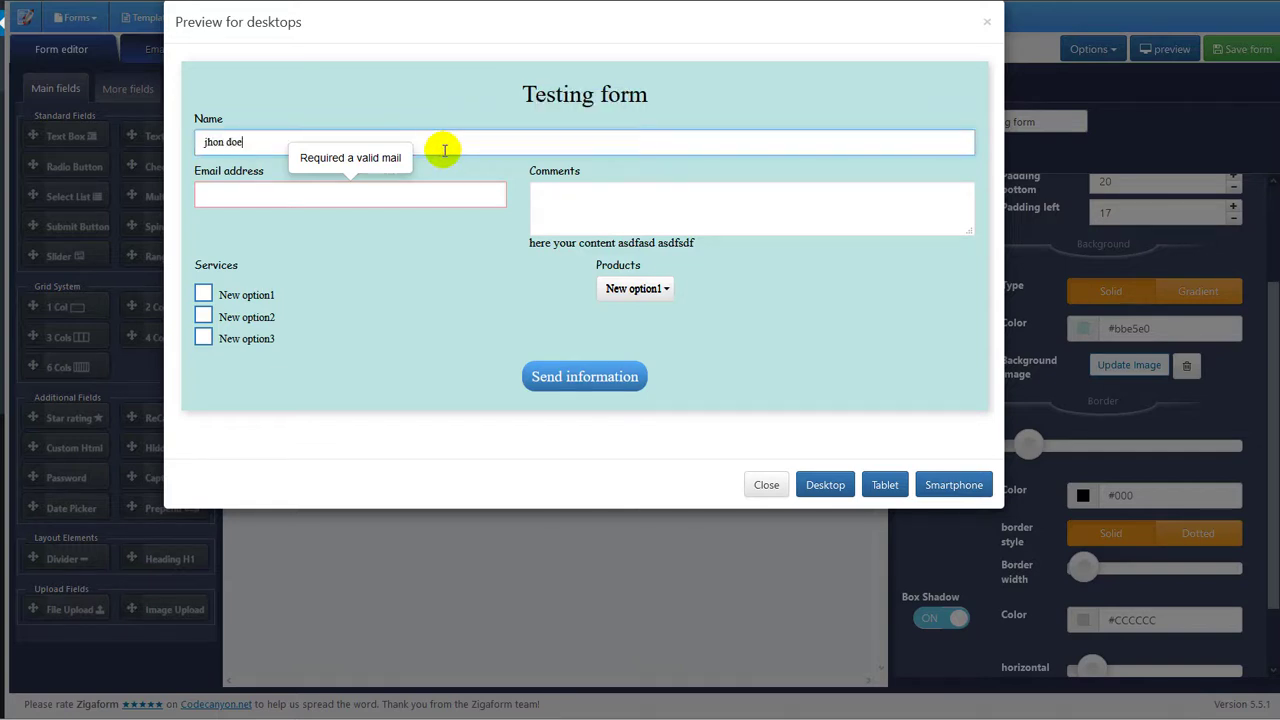
pyautogui.click(396, 190)
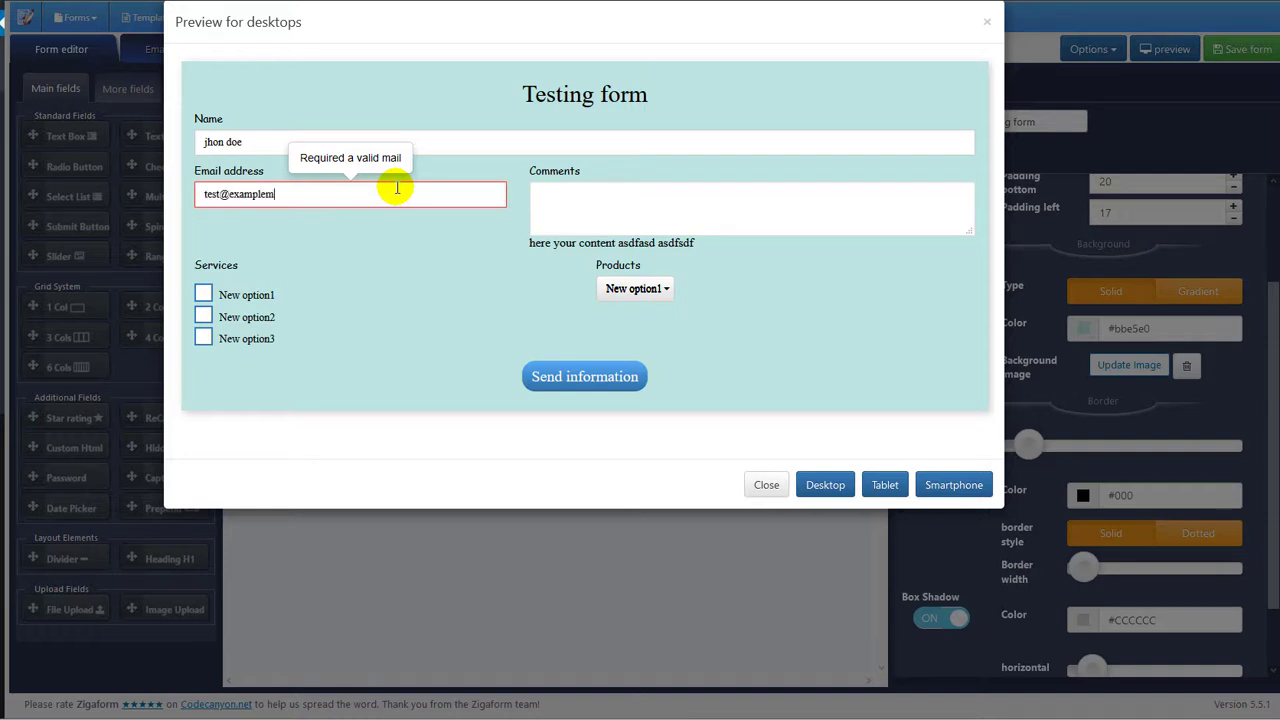
pyautogui.write('test@examplemm.com')
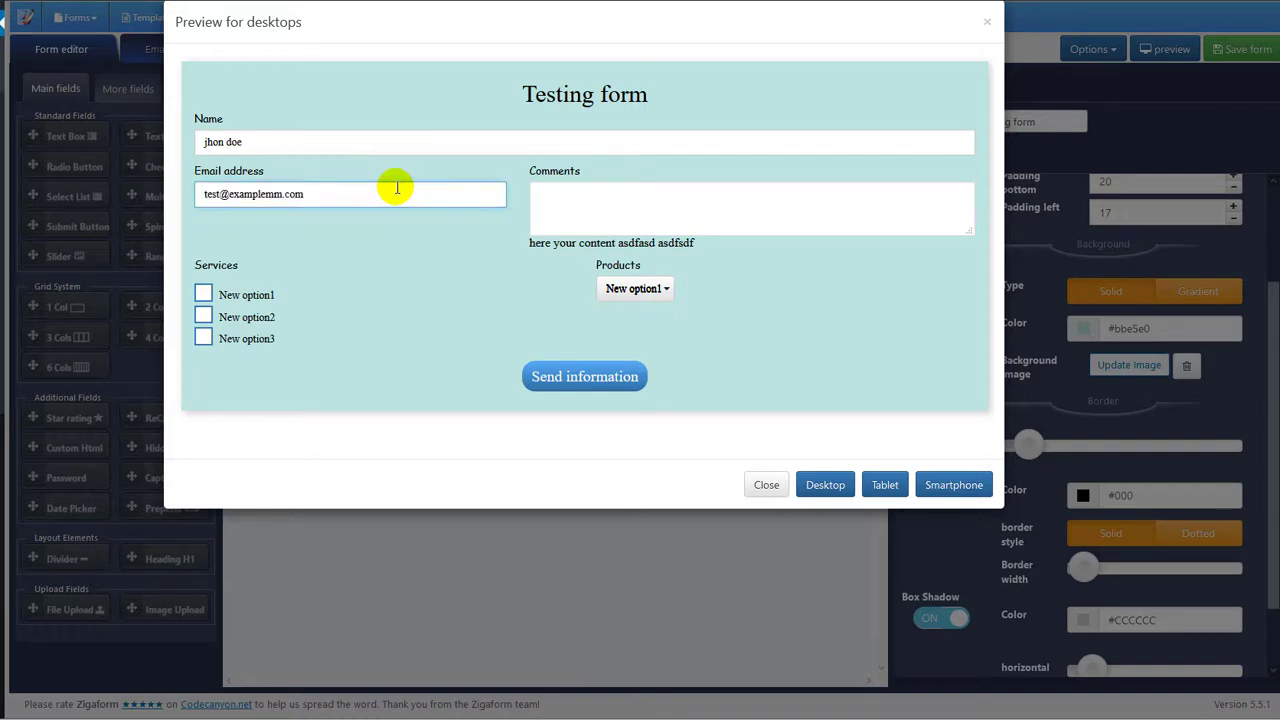
pyautogui.click(622, 212)
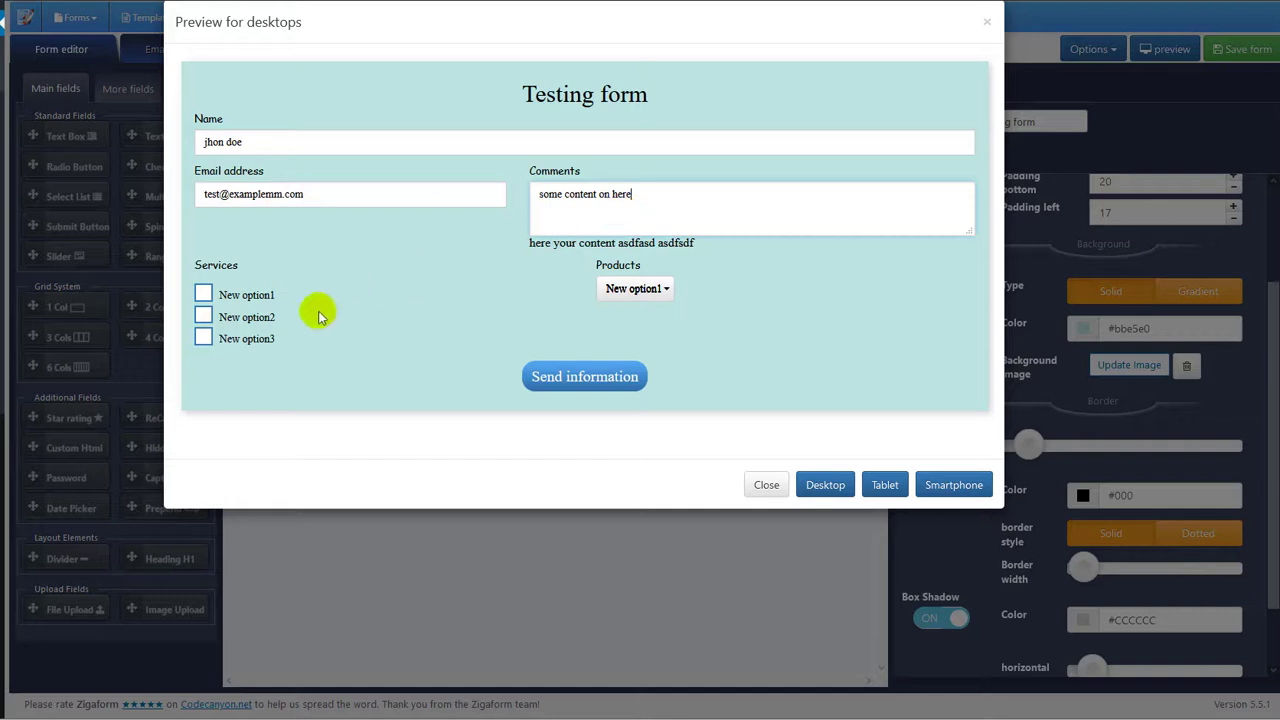
# Check New option1 and New option2 under Services, choose New option2 for Products, and send the form.
pyautogui.click(203, 293)
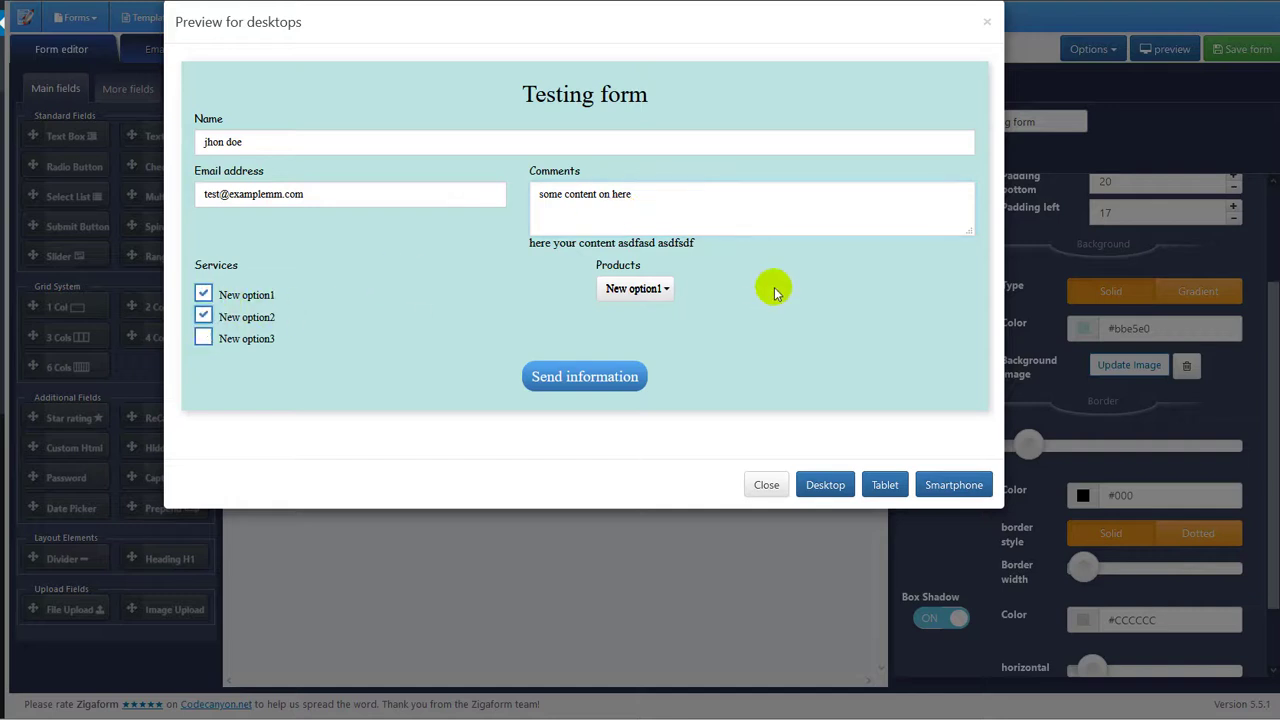
pyautogui.click(636, 288)
pyautogui.click(650, 336)
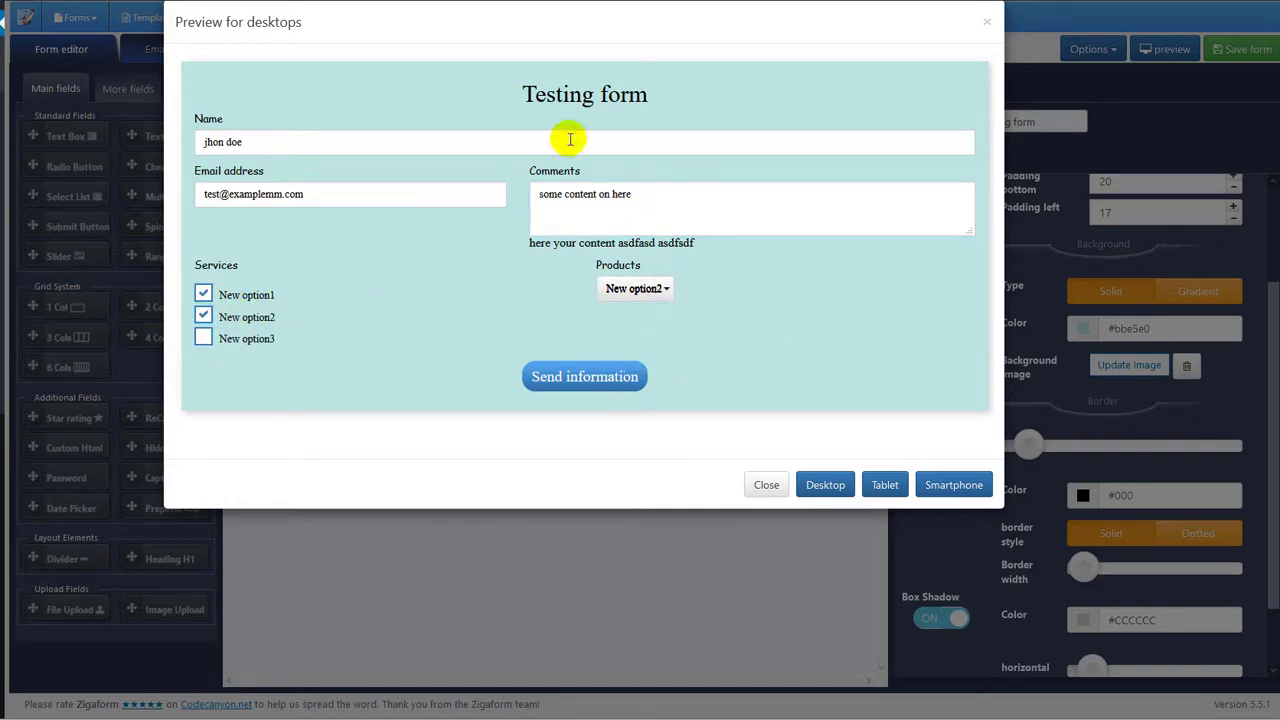
pyautogui.moveTo(510, 107); pyautogui.dragTo(726, 166)
pyautogui.click(815, 316)
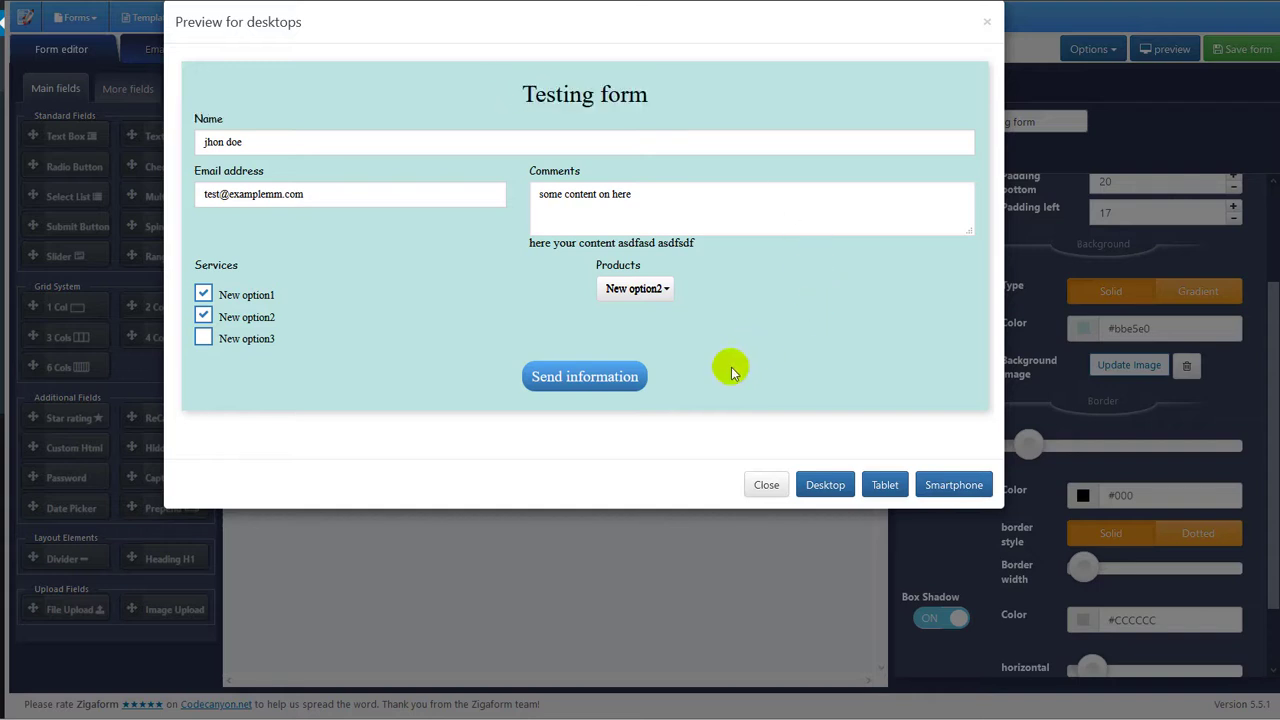
pyautogui.click(586, 378)
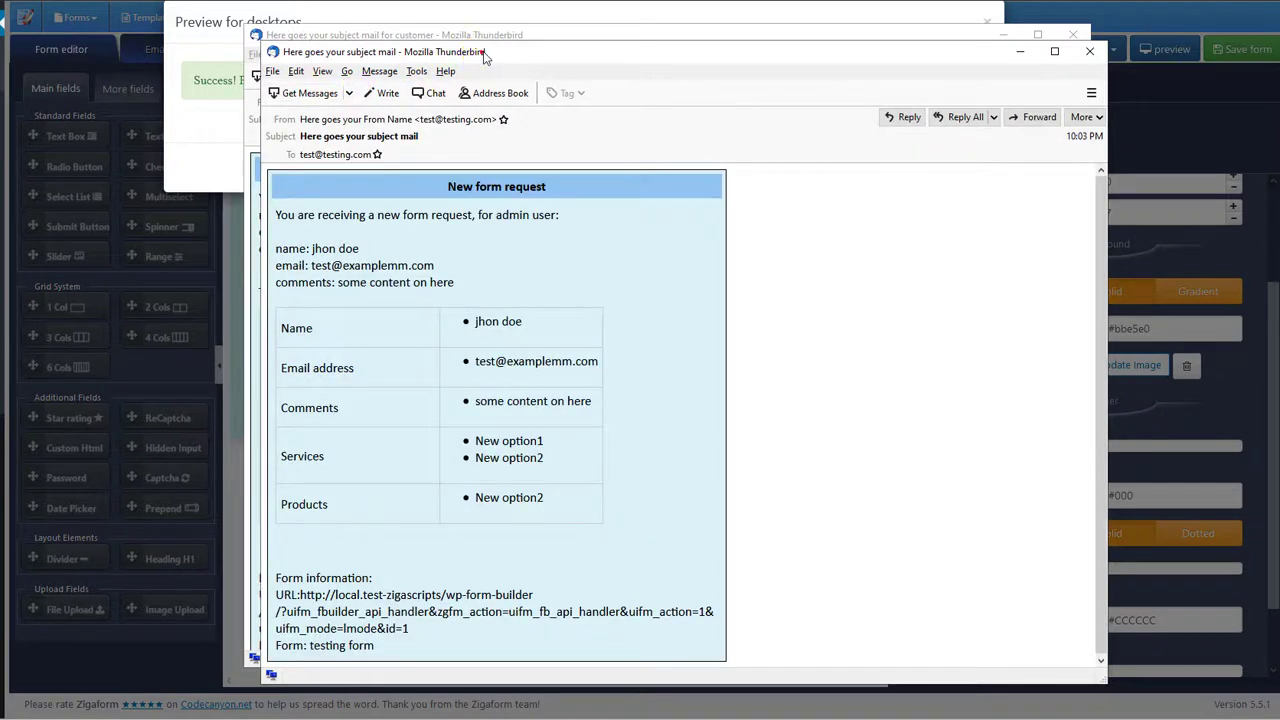
# Examine the customer notification email in Thunderbird, checking its introductory text, field values and summary table, and close it.
pyautogui.moveTo(484, 53); pyautogui.dragTo(1279, 45)
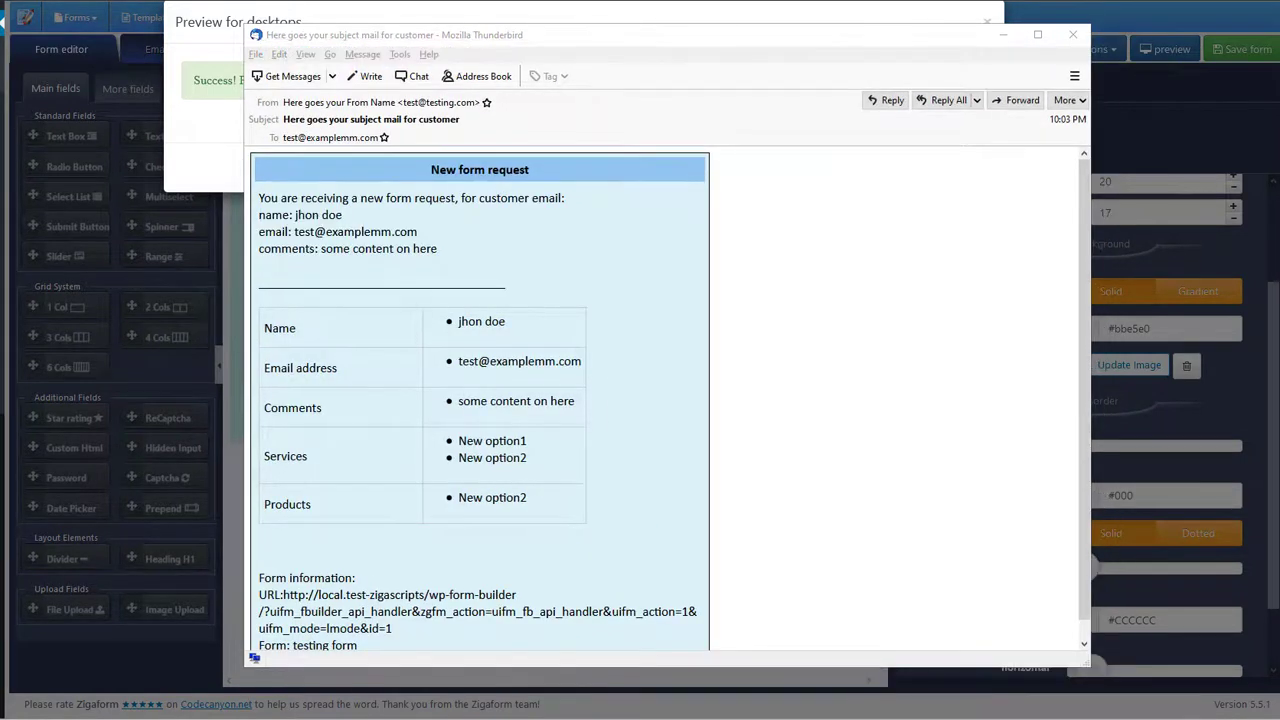
pyautogui.click(770, 38)
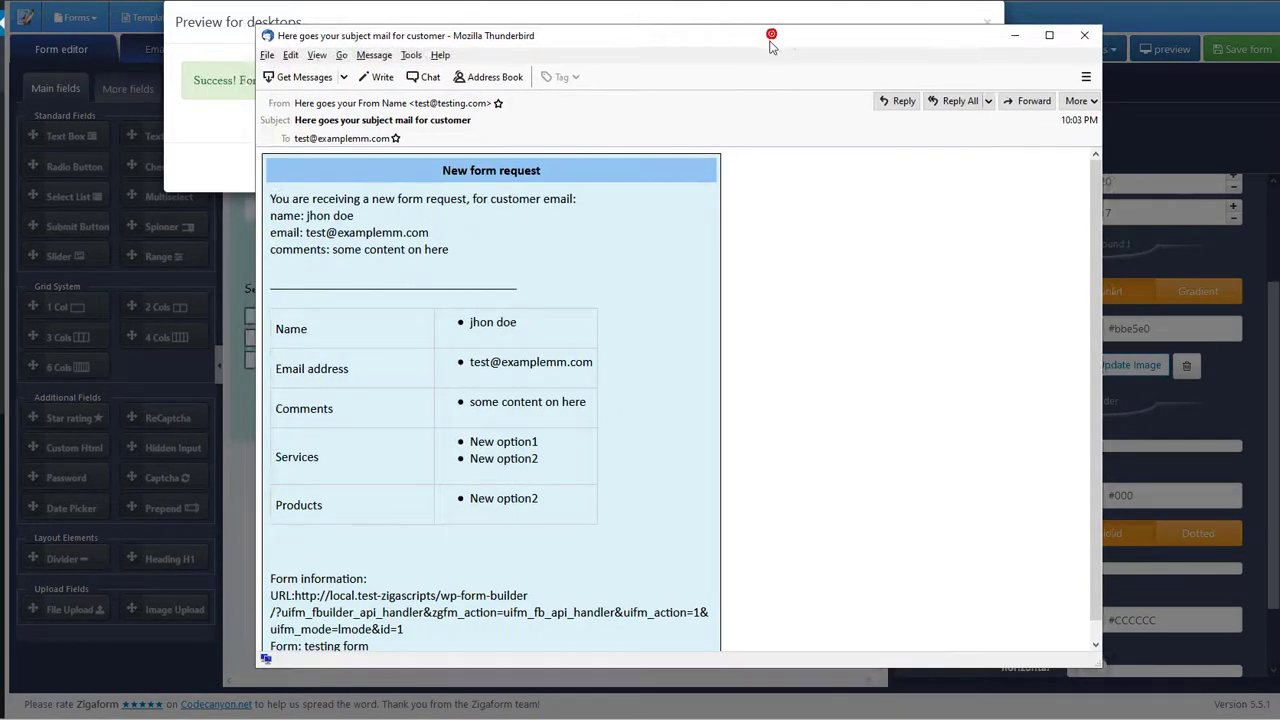
pyautogui.click(474, 201)
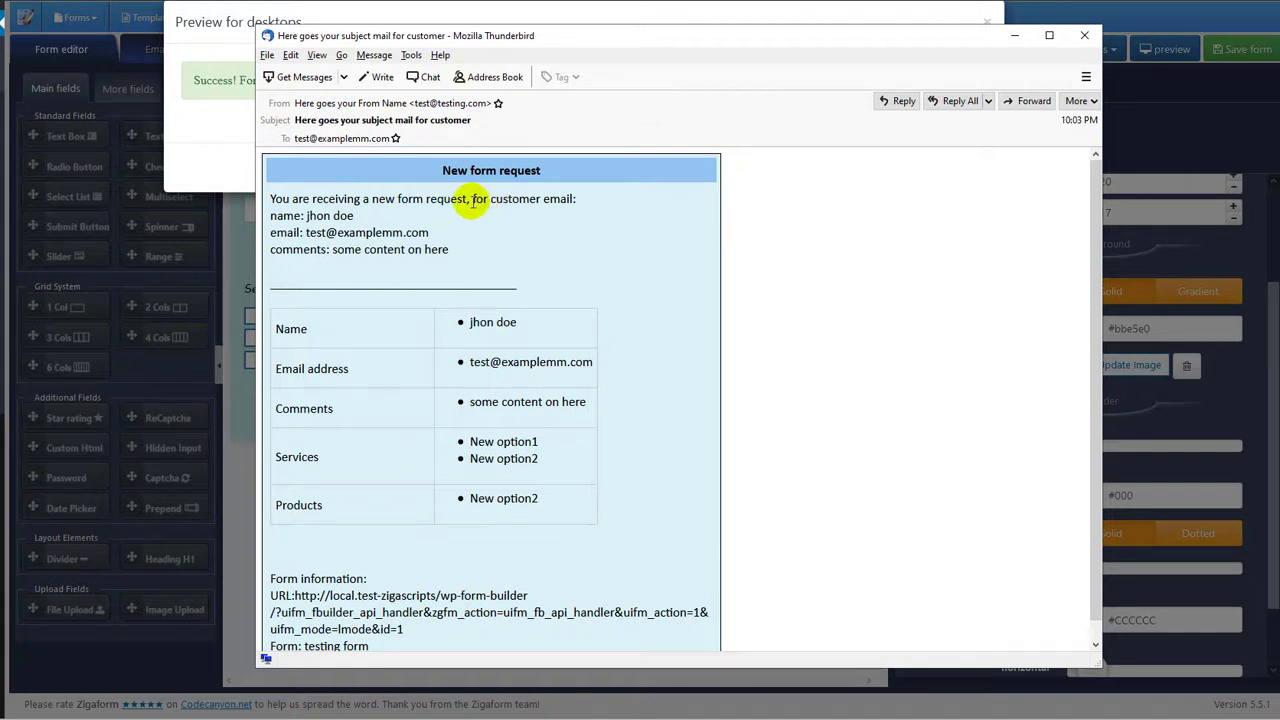
pyautogui.moveTo(474, 201); pyautogui.dragTo(575, 208)
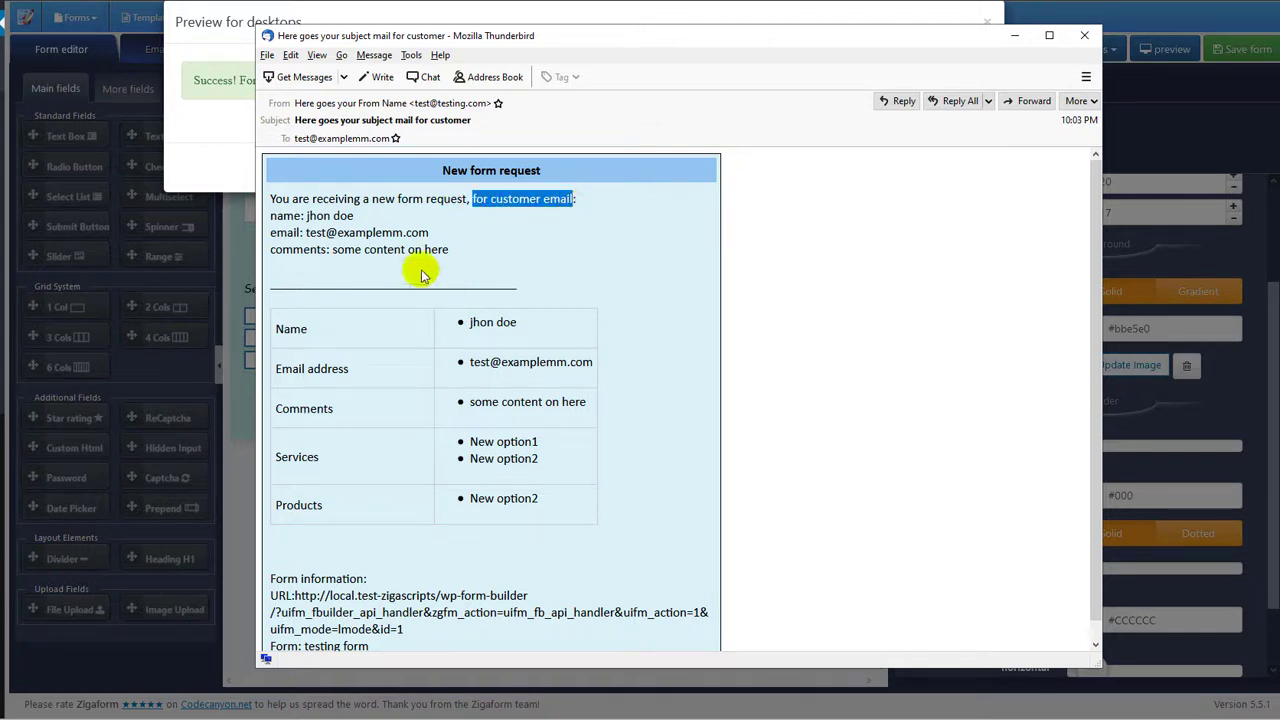
pyautogui.click(355, 231)
pyautogui.moveTo(272, 195); pyautogui.dragTo(651, 514)
pyautogui.click(658, 514)
pyautogui.click(1084, 37)
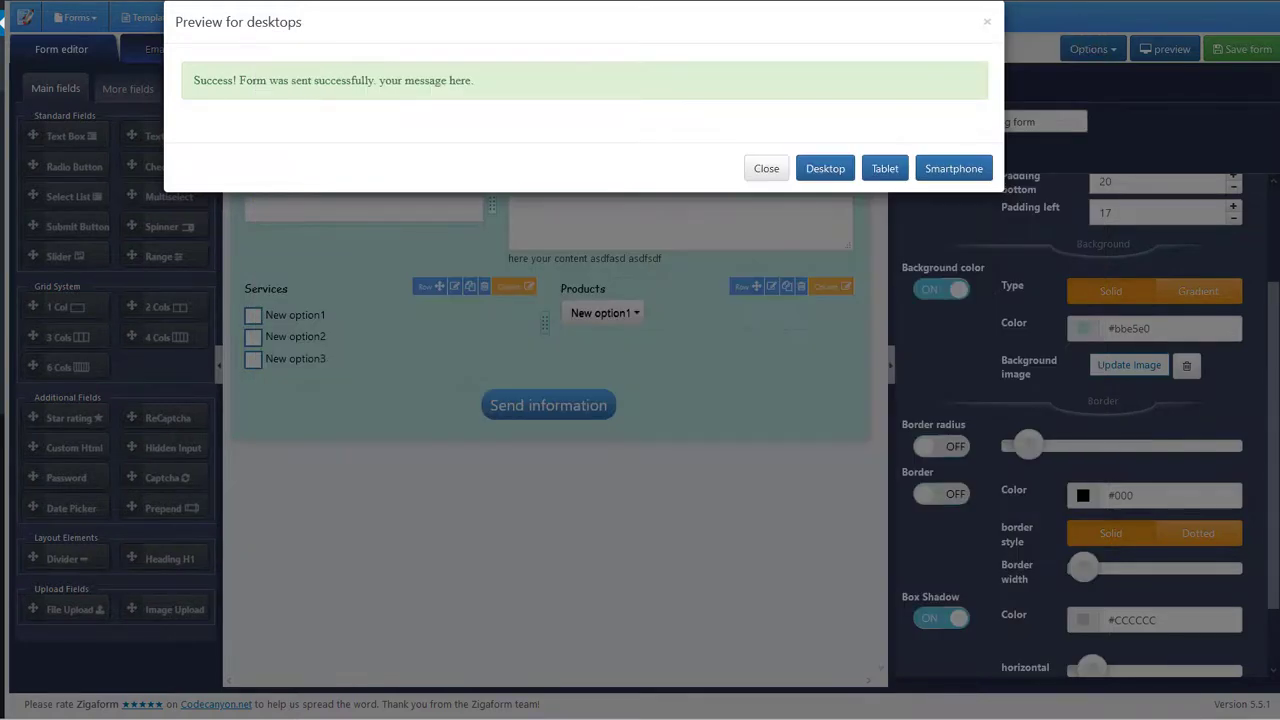
# Examine the admin notification email's introductory text, individual field values and record summary table, and close the message.
pyautogui.moveTo(1279, 92); pyautogui.dragTo(546, 78)
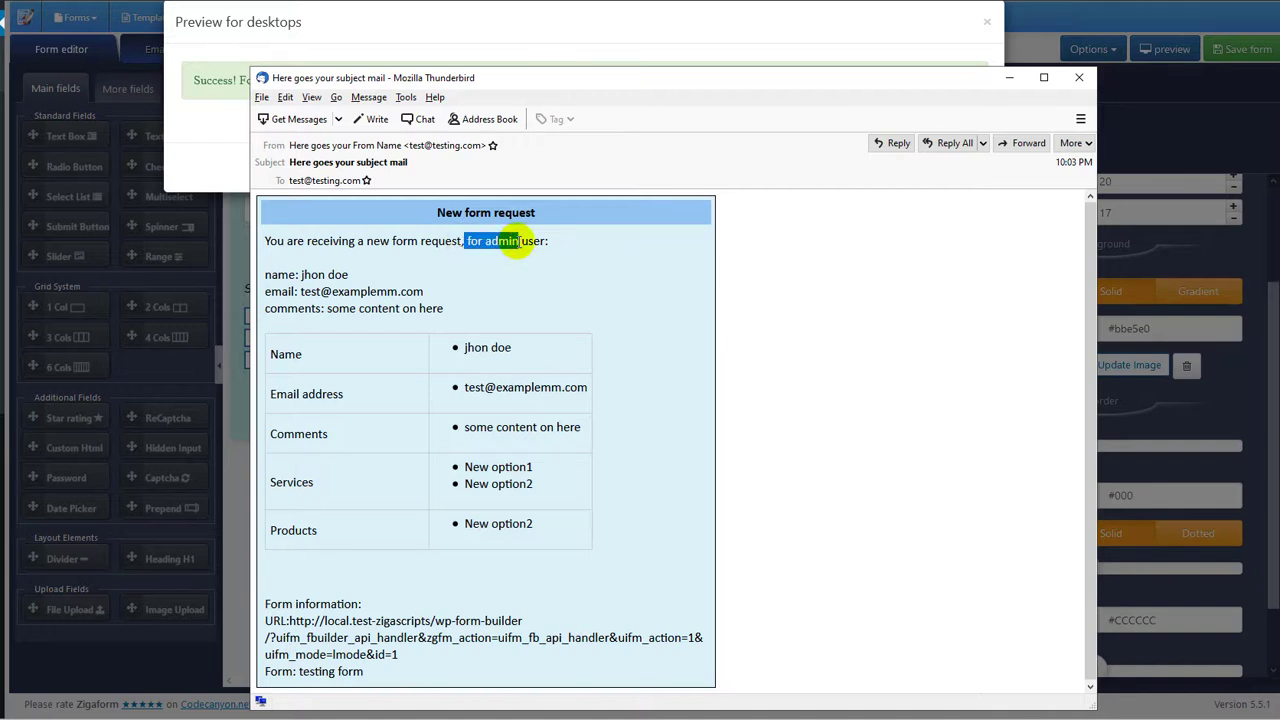
pyautogui.click(529, 286)
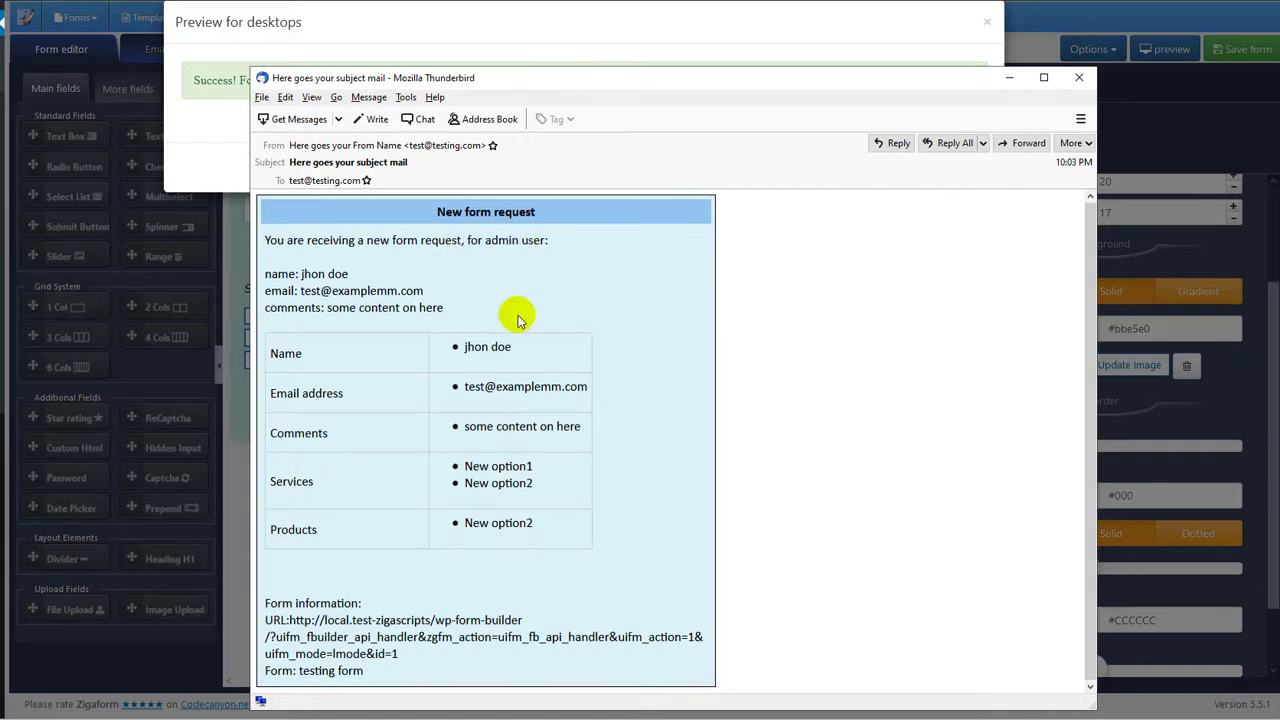
pyautogui.moveTo(459, 304); pyautogui.dragTo(266, 273)
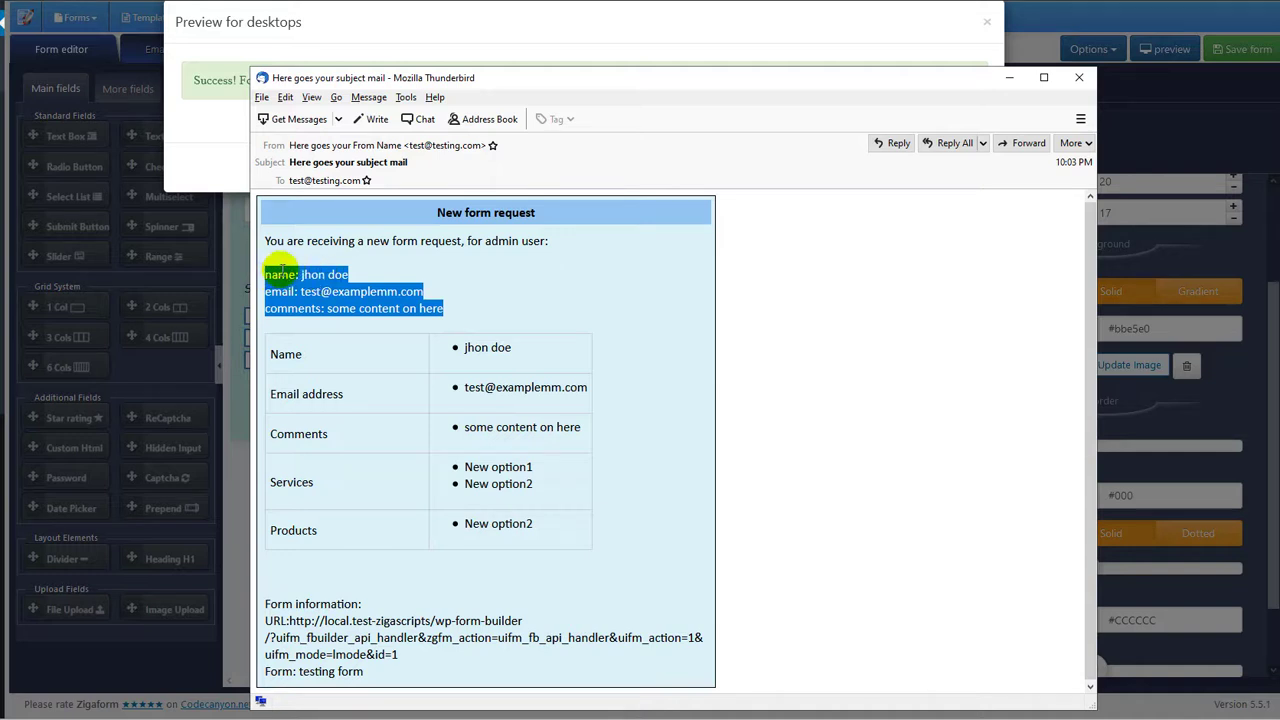
pyautogui.click(334, 281)
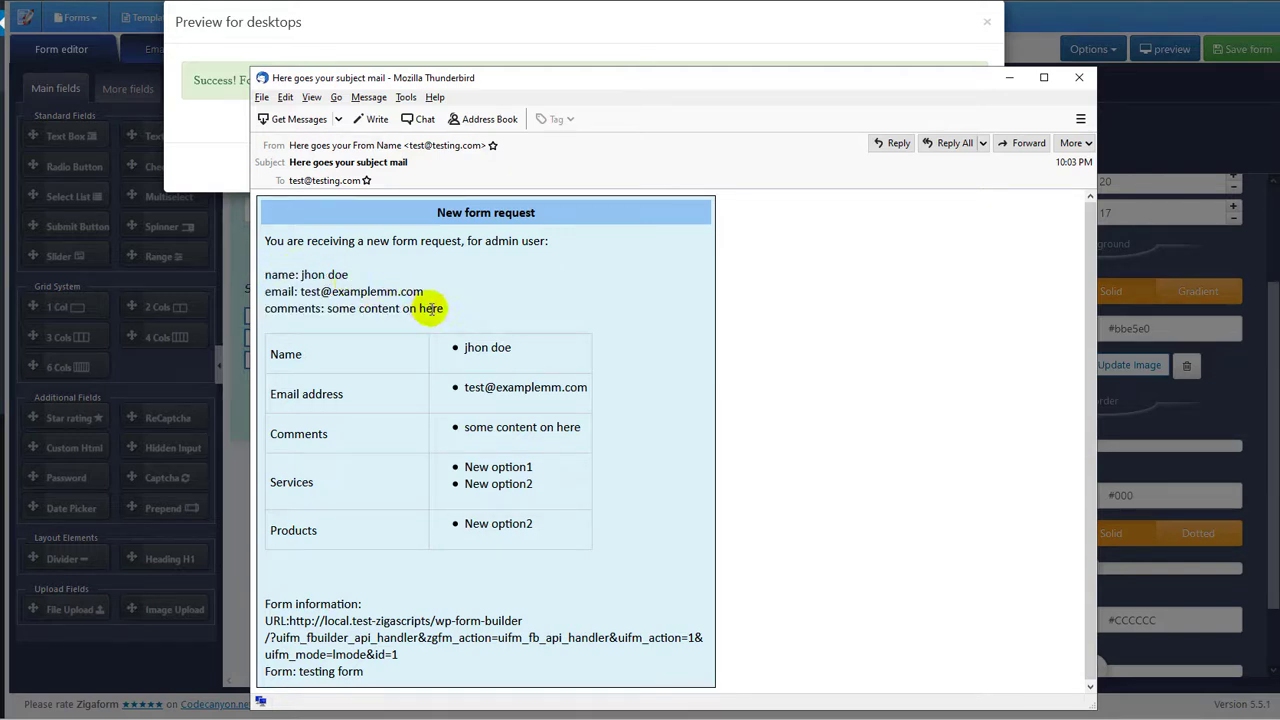
pyautogui.moveTo(446, 316); pyautogui.dragTo(265, 272)
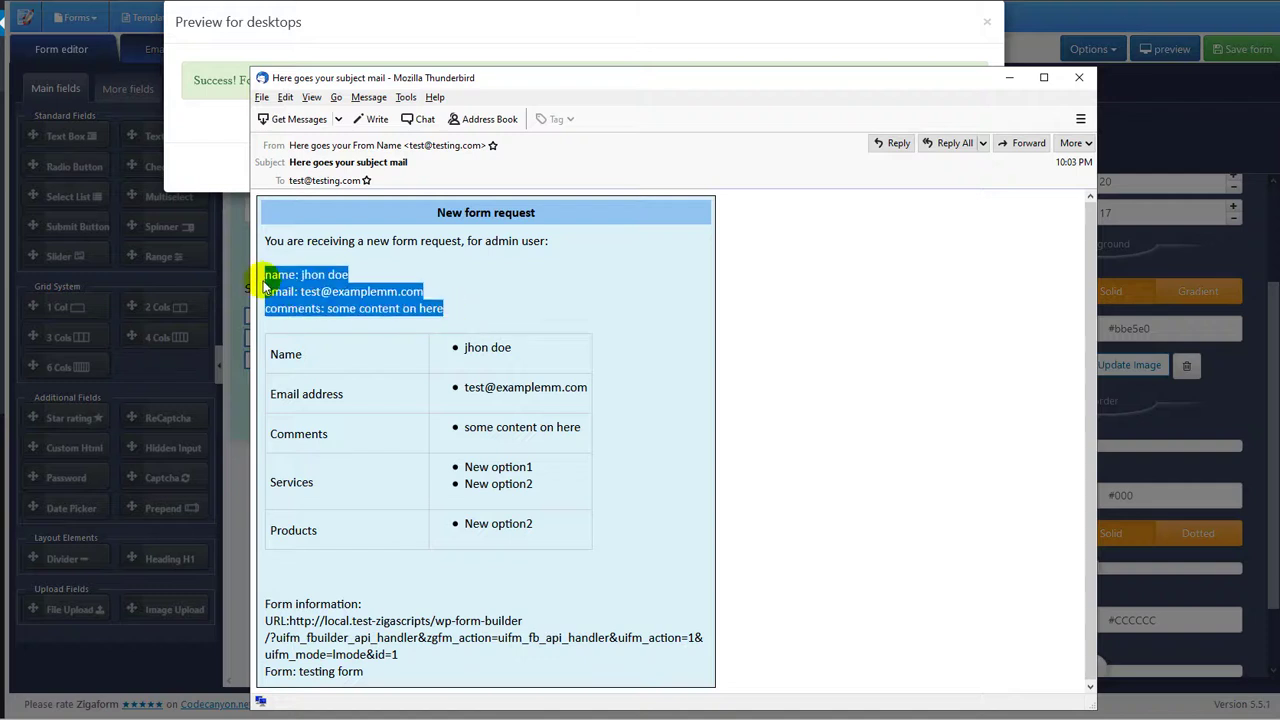
pyautogui.click(577, 532)
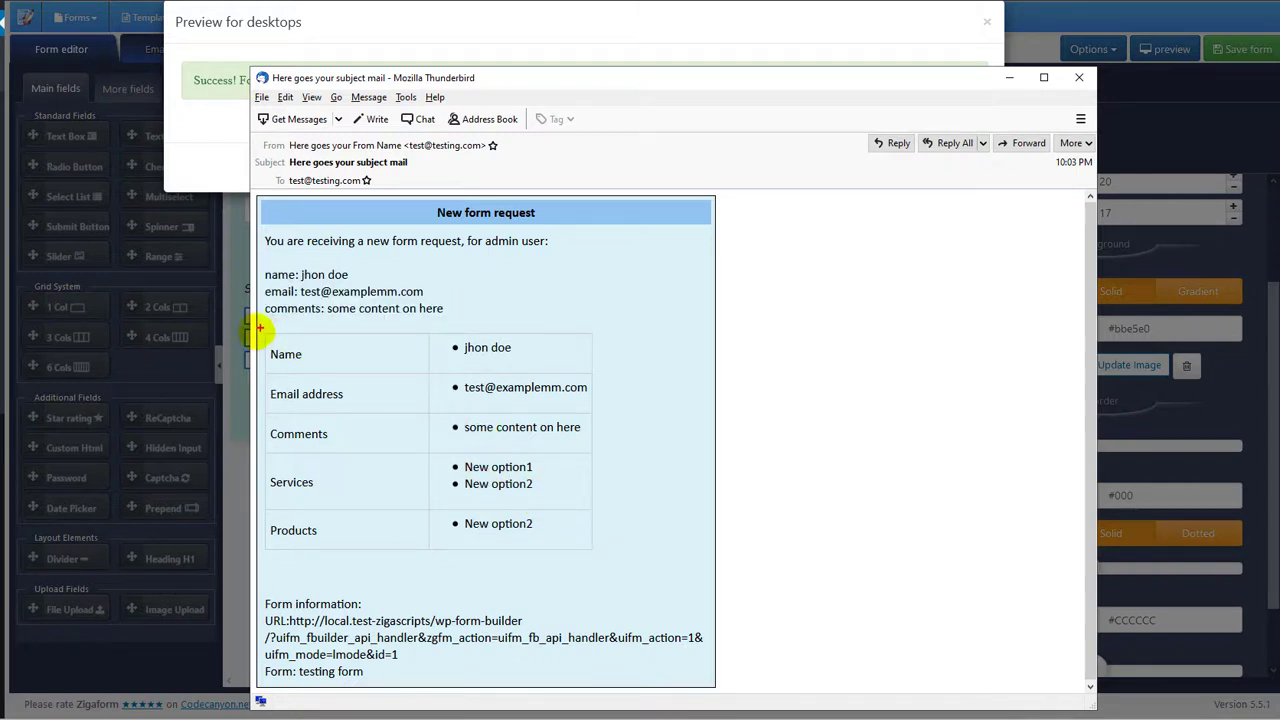
pyautogui.moveTo(259, 328)
pyautogui.mouseDown()
pyautogui.moveTo(614, 517)
pyautogui.moveTo(636, 560)
pyautogui.mouseUp()
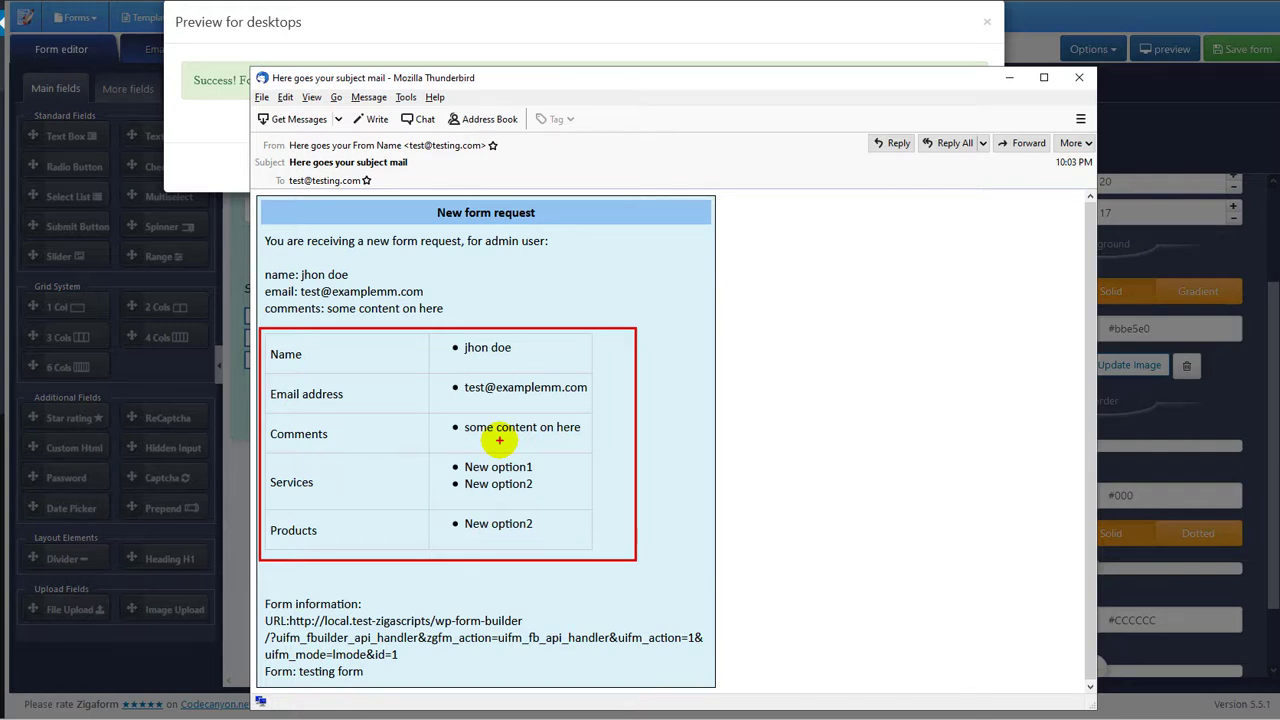
pyautogui.press('Escape')
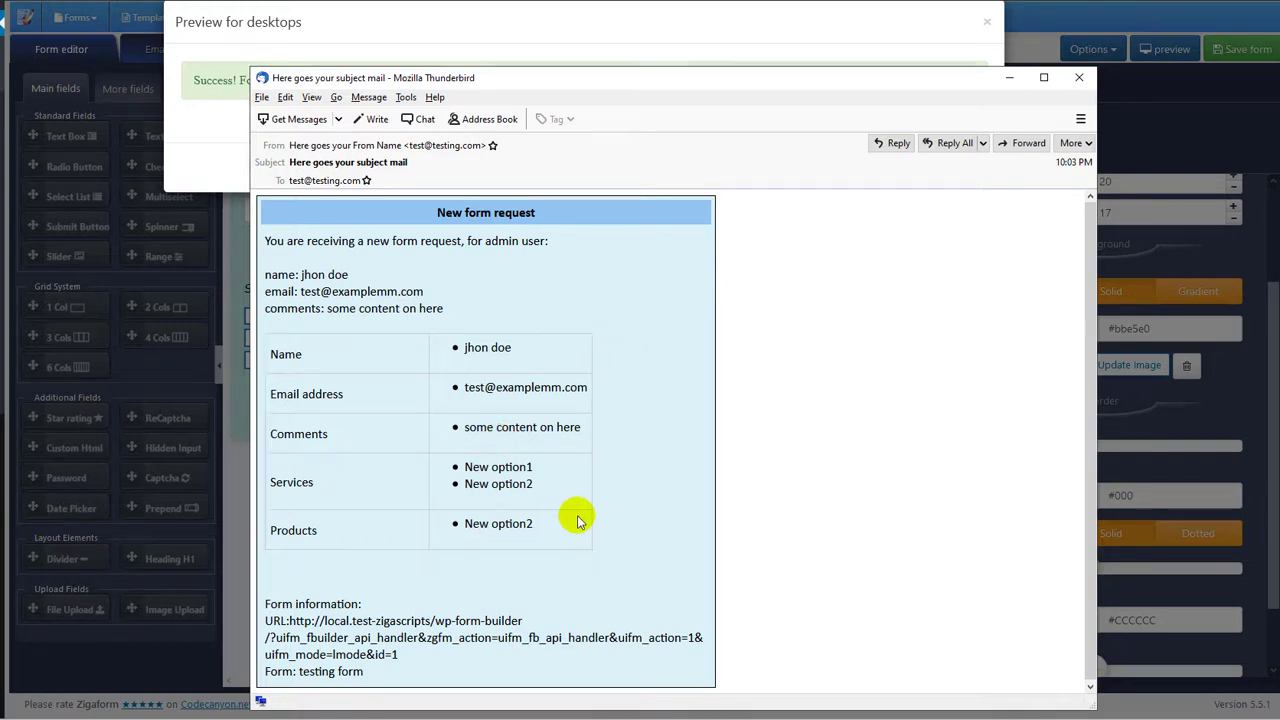
pyautogui.scroll(-1, 659, 443)
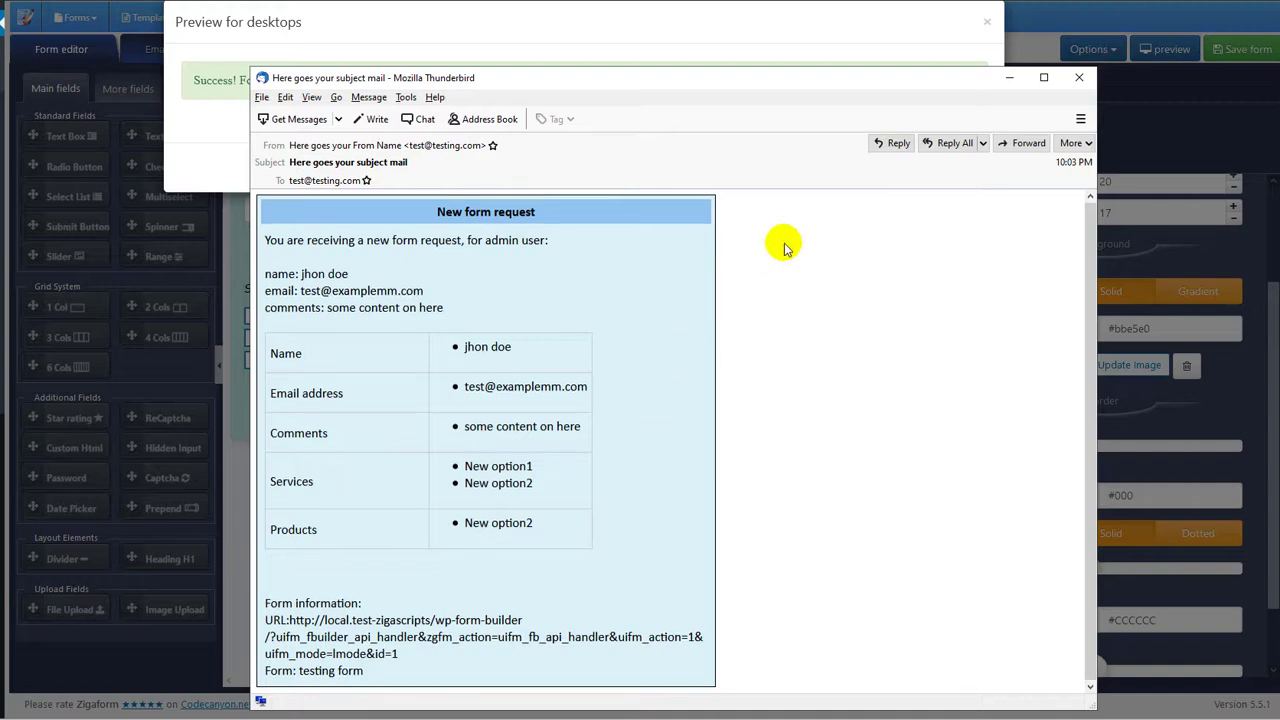
pyautogui.click(1084, 80)
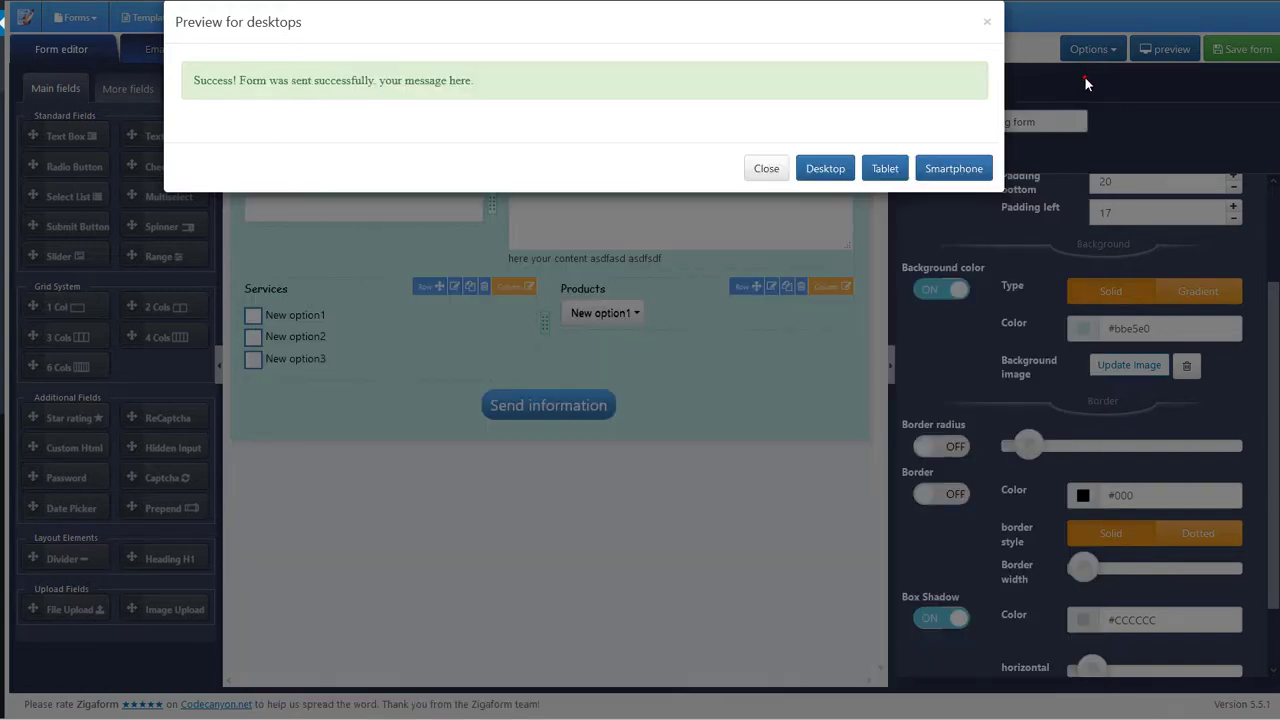
# Close the form preview and open the list of submitted records for all forms.
pyautogui.click(766, 166)
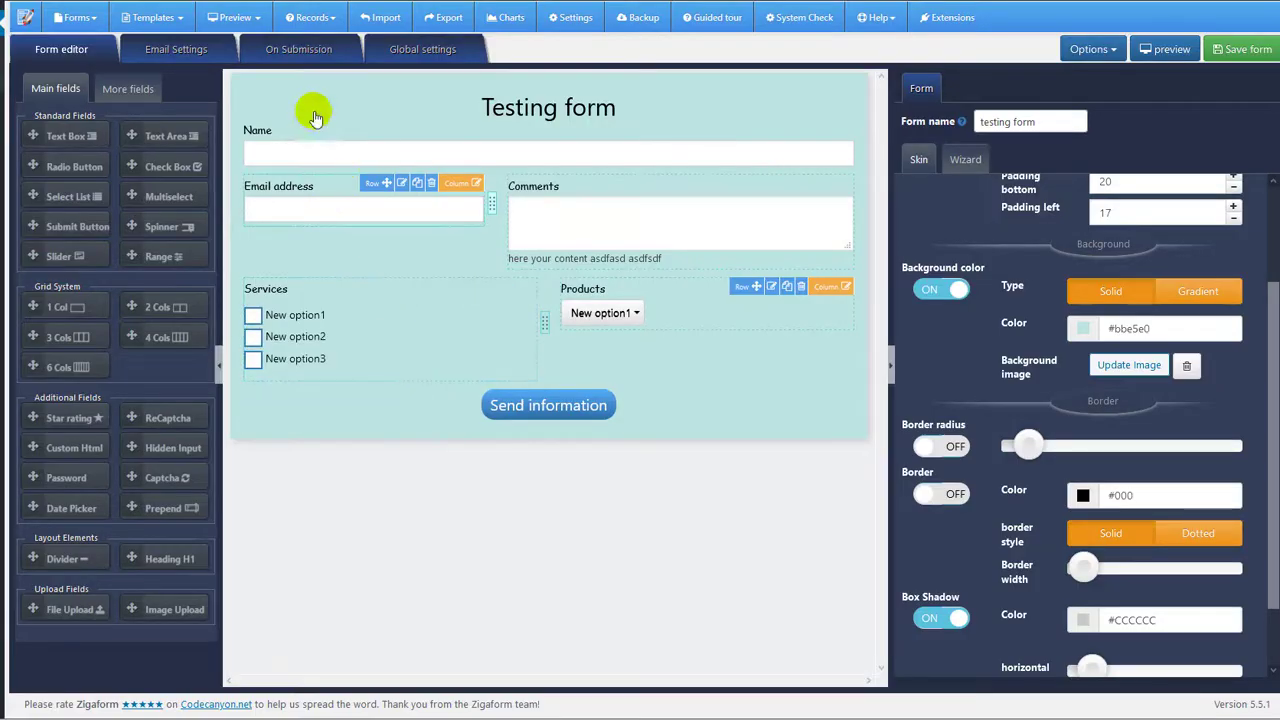
pyautogui.click(305, 17)
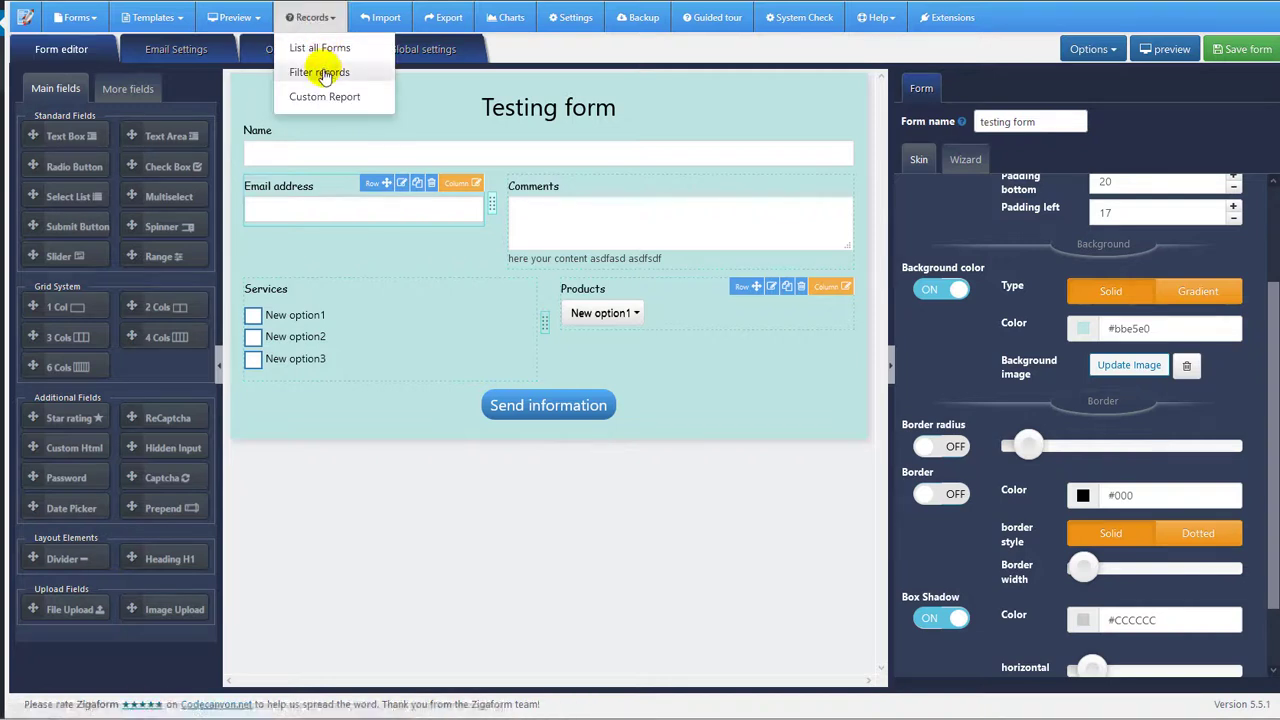
pyautogui.click(313, 48)
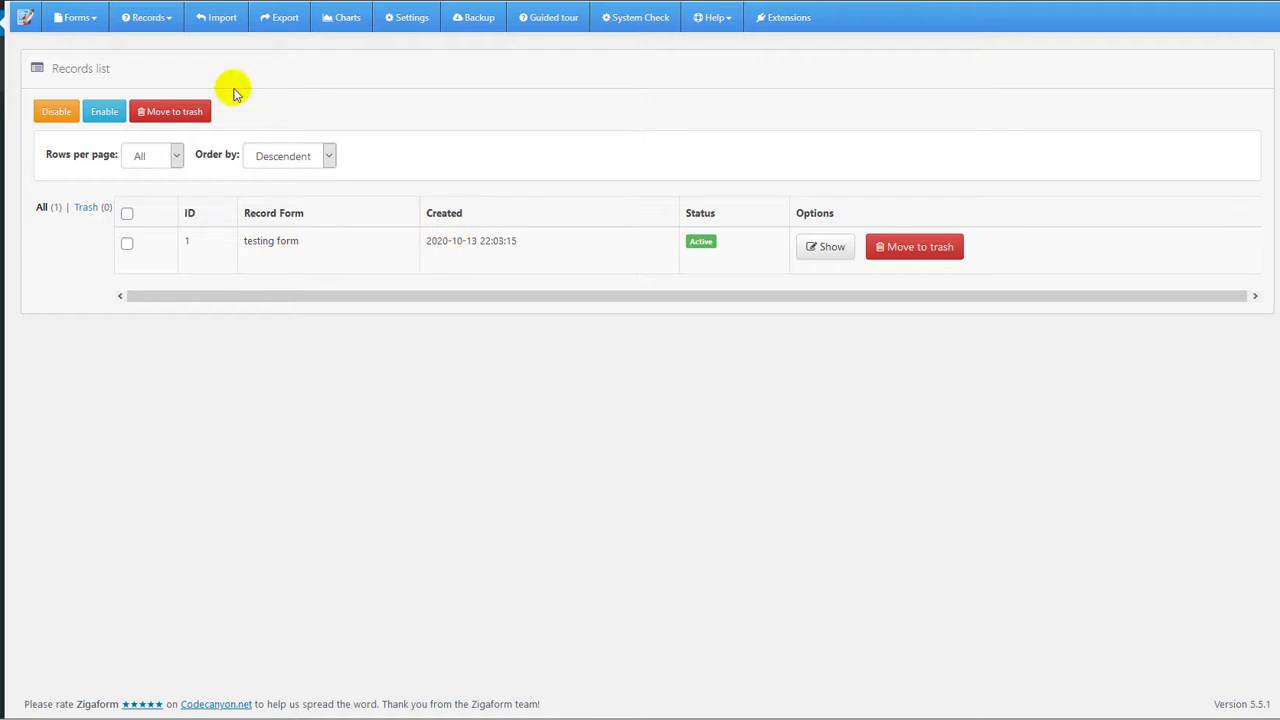
# Show the testing form record and examine its custom text, field values, summary table and form information.
pyautogui.click(170, 22)
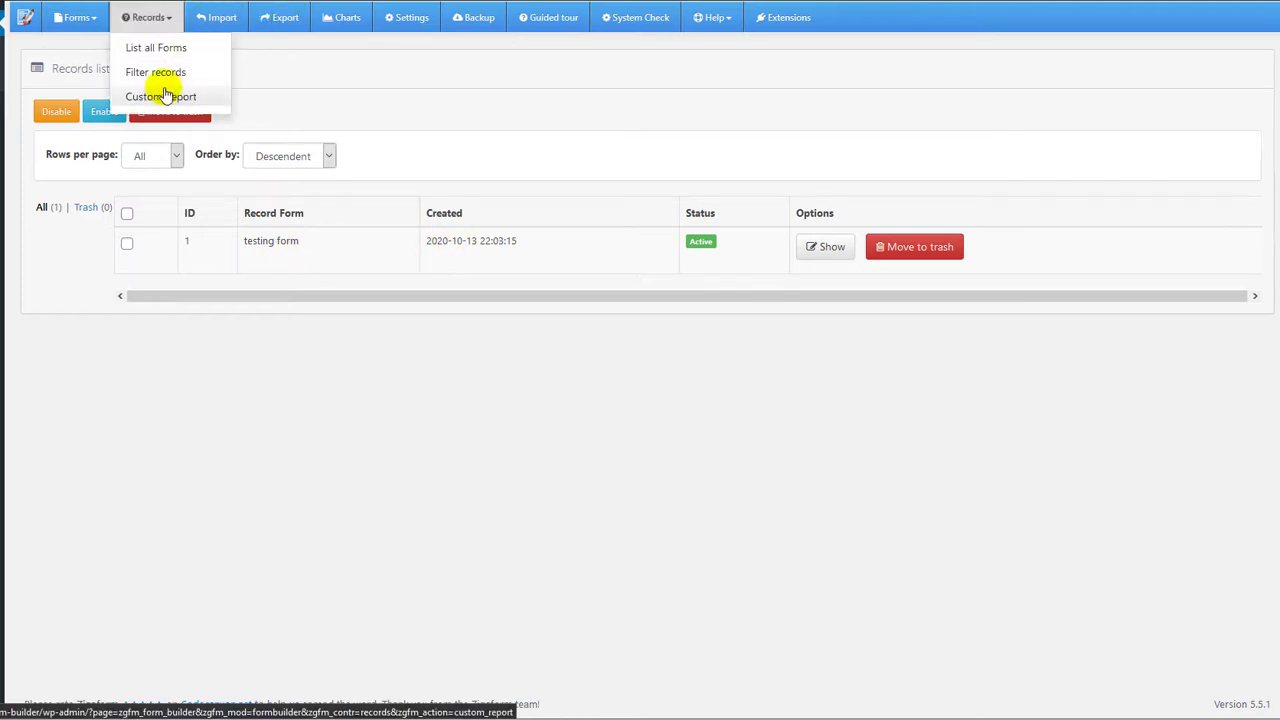
pyautogui.click(166, 92)
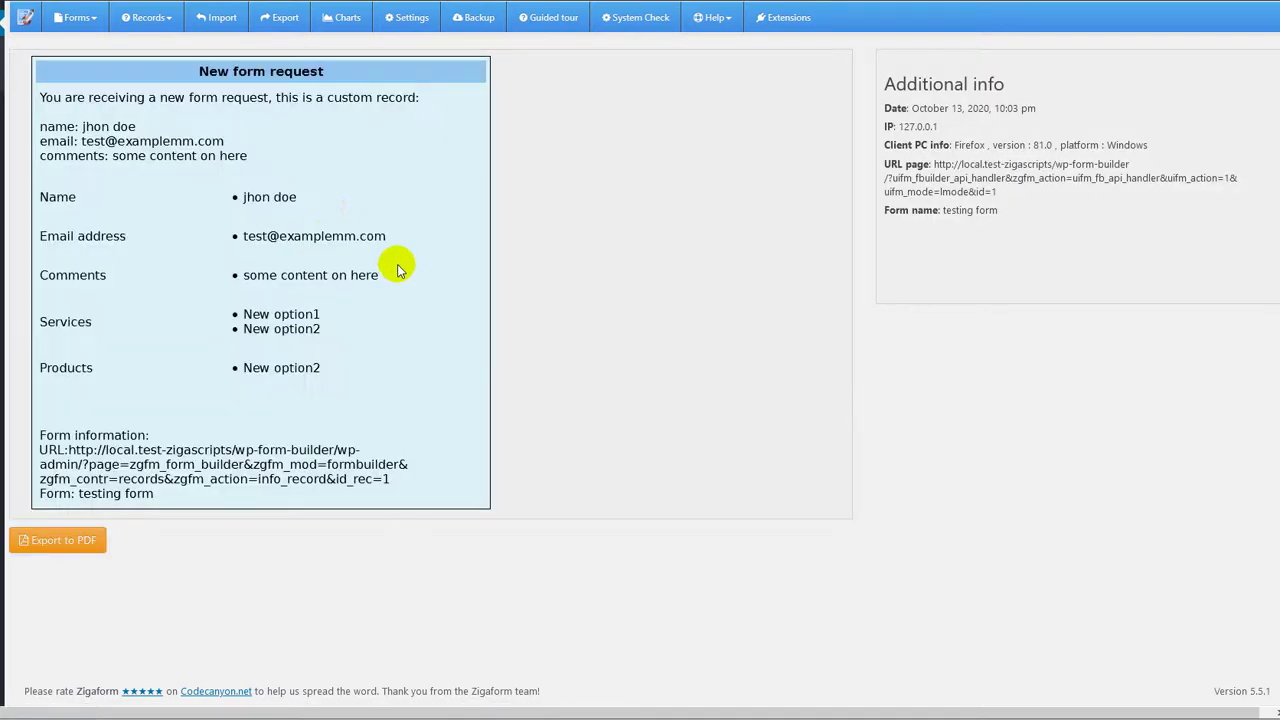
pyautogui.moveTo(70, 97); pyautogui.dragTo(400, 457)
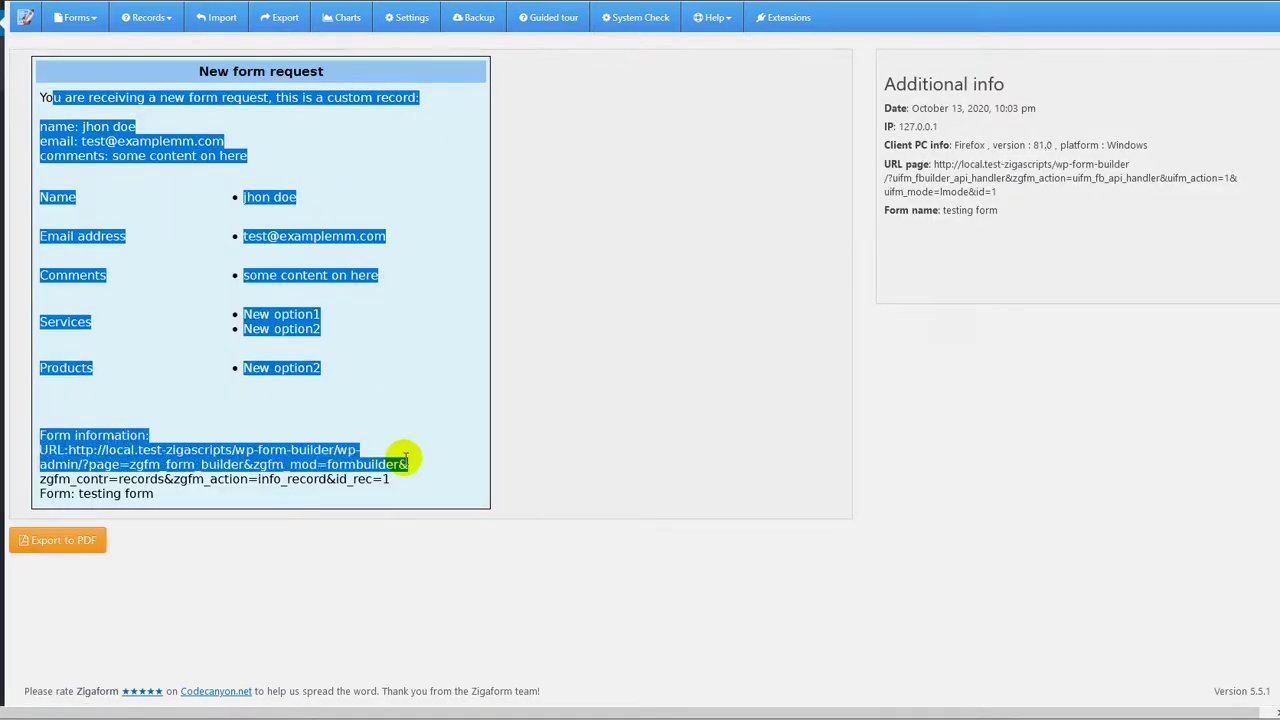
pyautogui.click(393, 334)
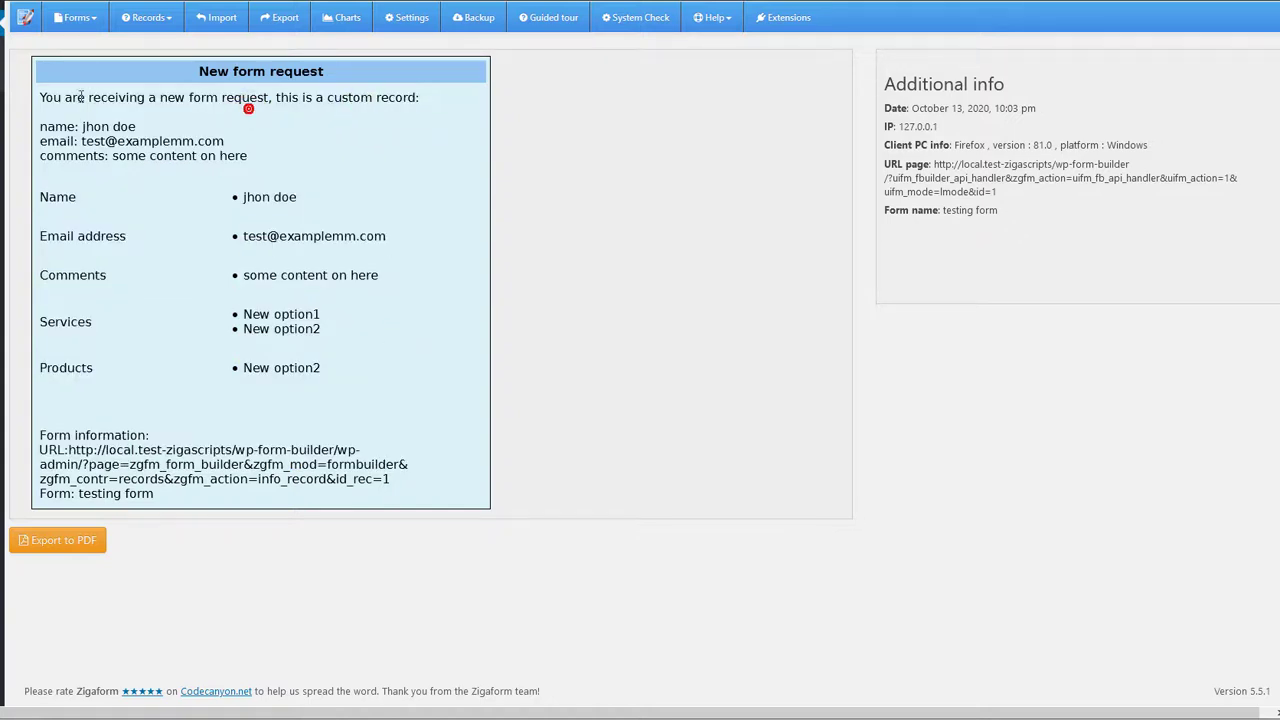
pyautogui.moveTo(42, 97); pyautogui.dragTo(381, 486)
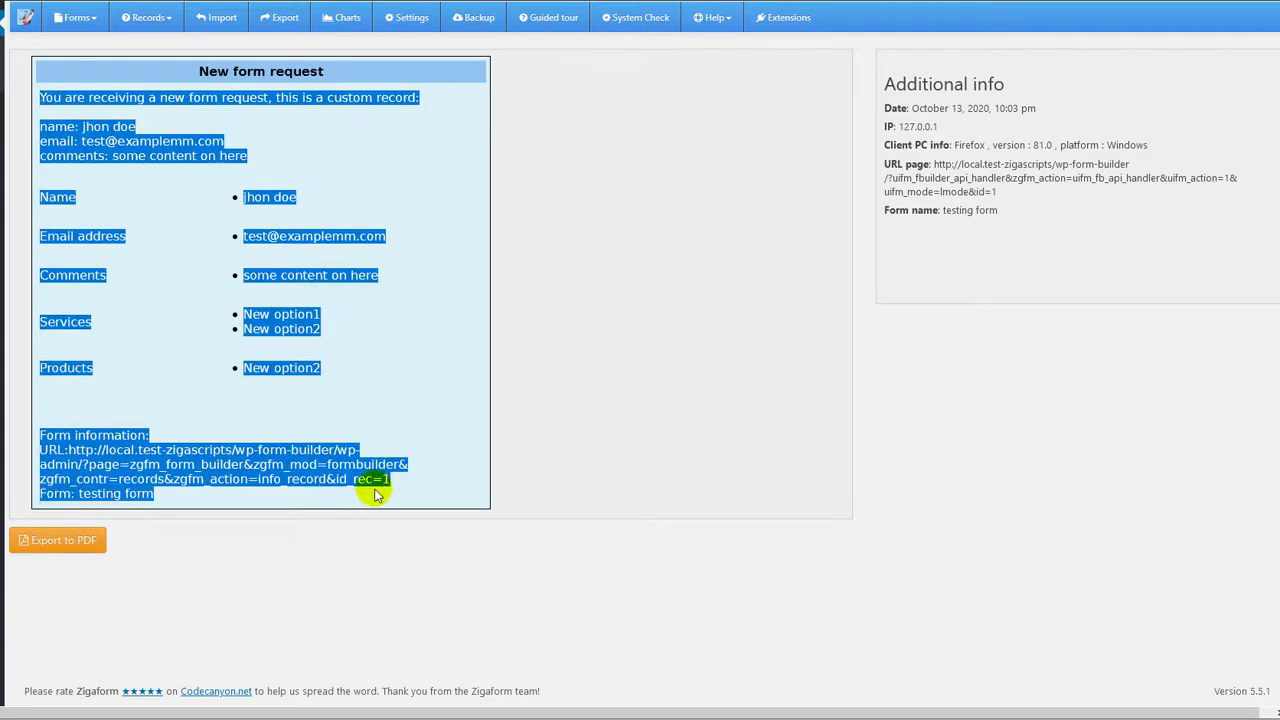
pyautogui.click(367, 405)
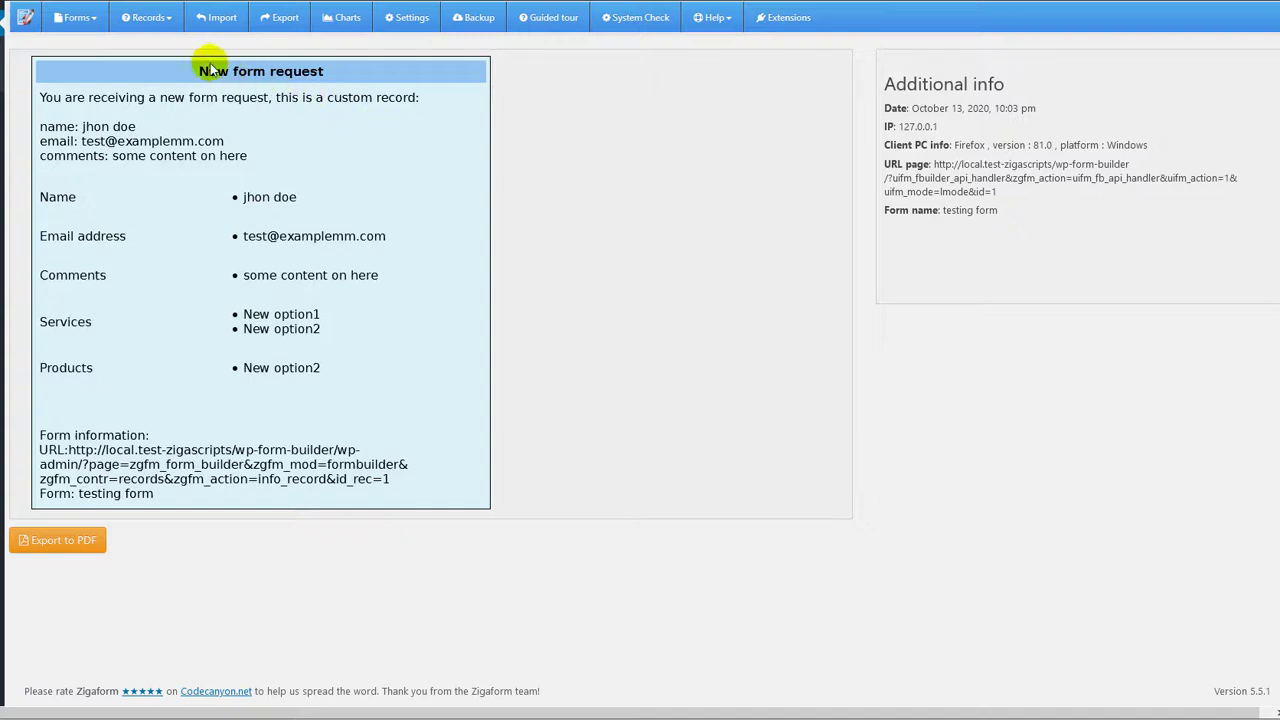
pyautogui.click(149, 19)
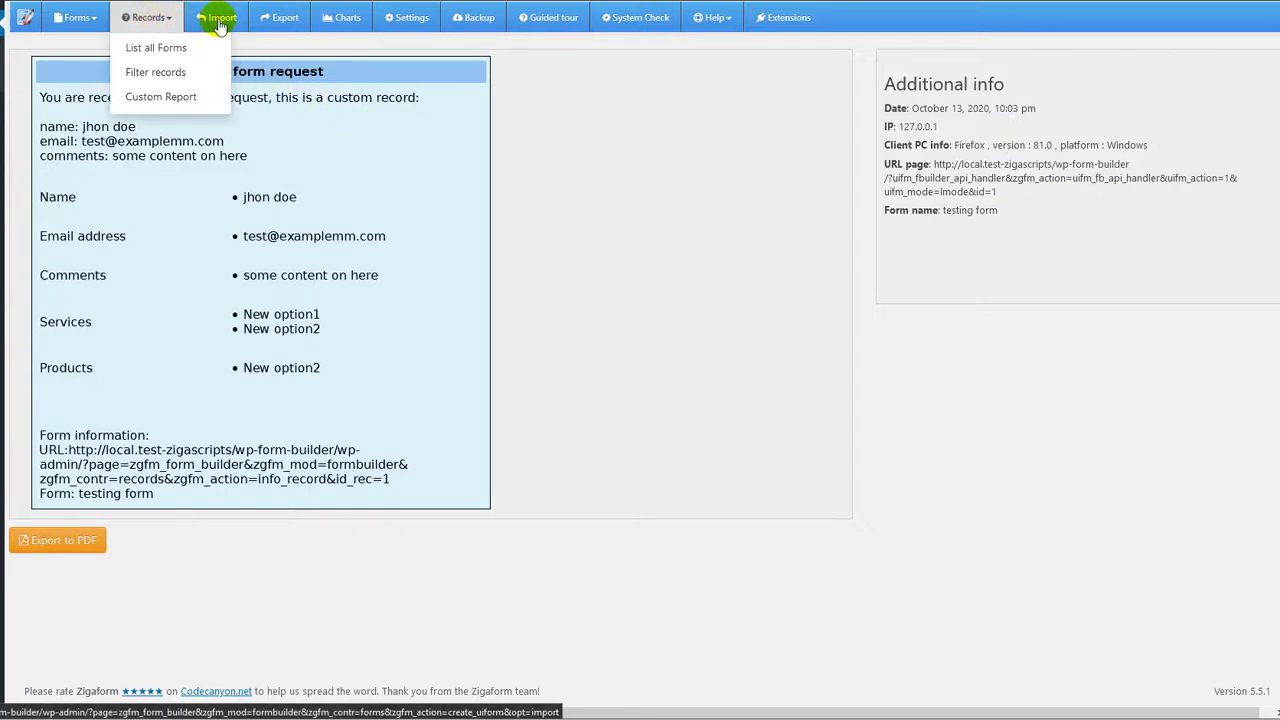
pyautogui.click(220, 20)
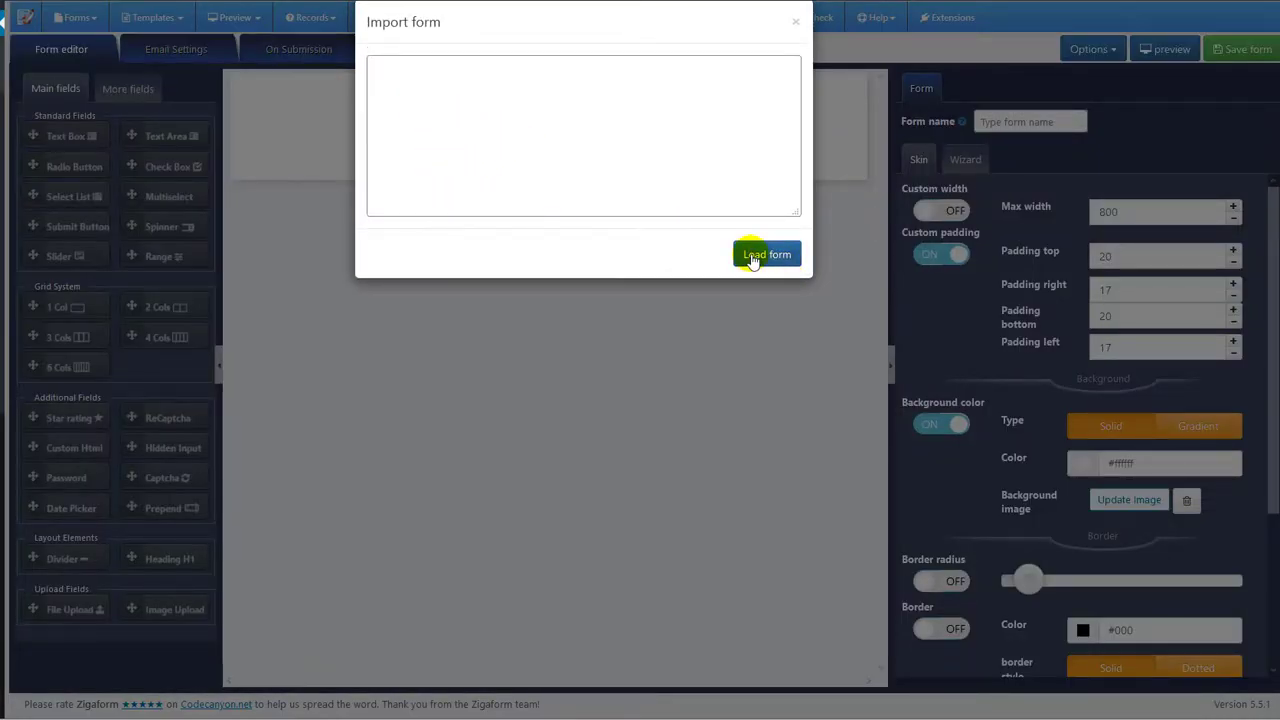
pyautogui.click(801, 21)
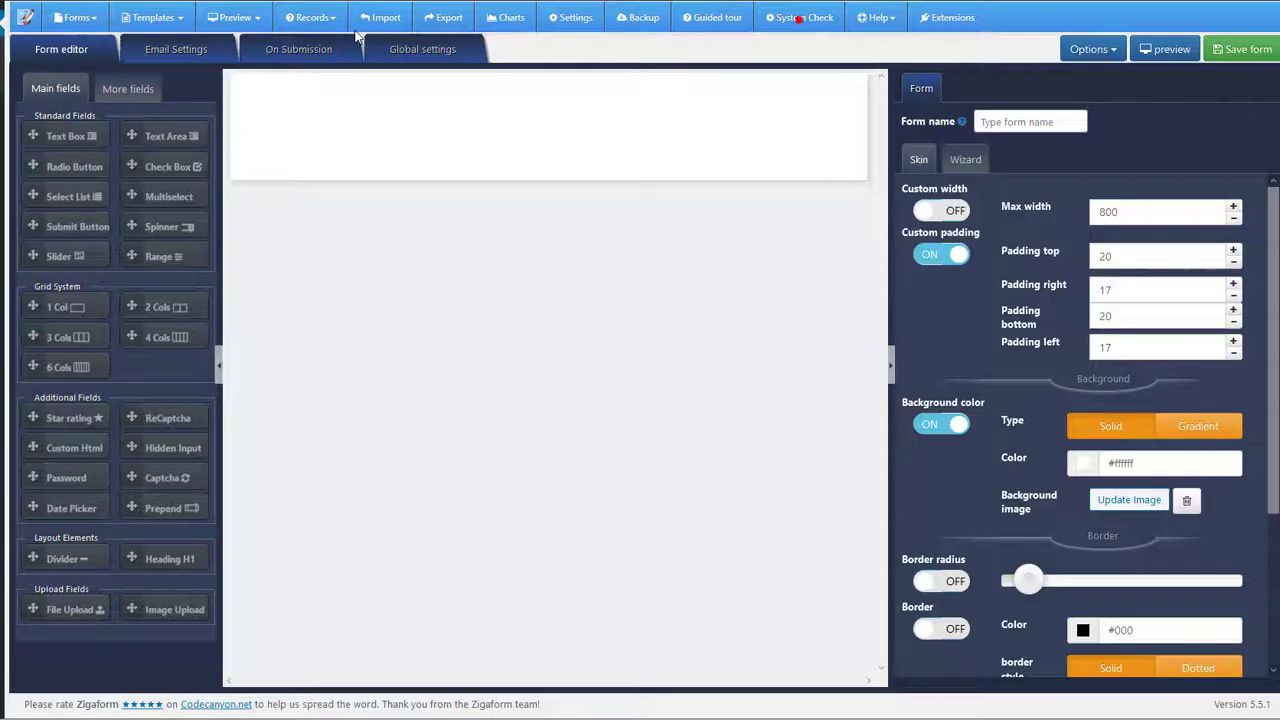
# Open the export page for testing form and copy its entire export code.
pyautogui.click(437, 21)
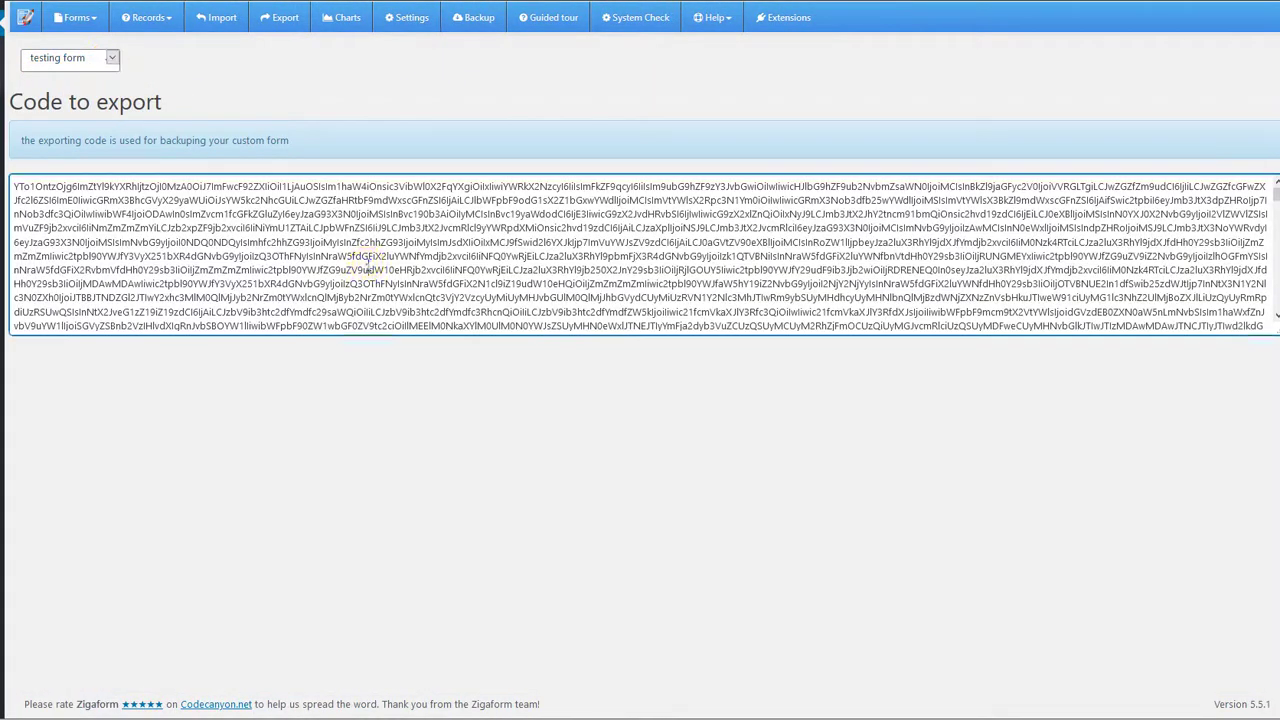
pyautogui.hotkey('ctrl', 'a')
pyautogui.click(454, 408)
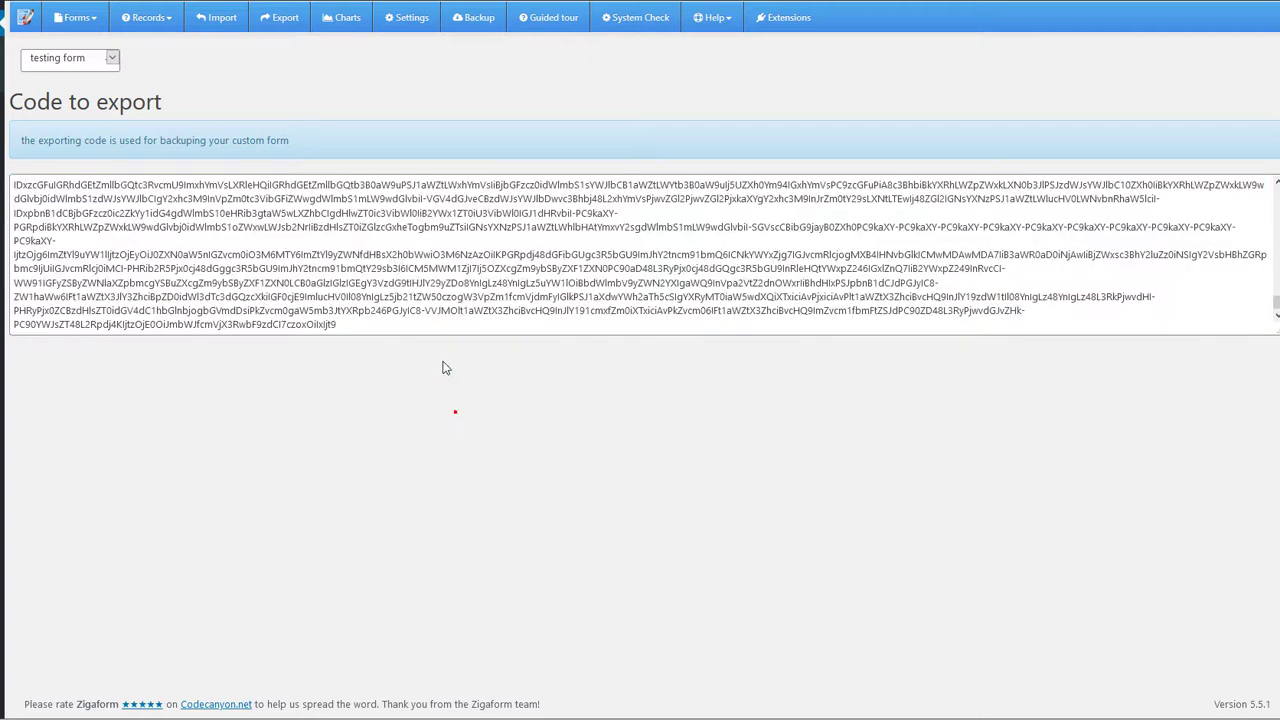
# Import a form by pasting the copied export code and loading it into the form editor.
pyautogui.click(215, 22)
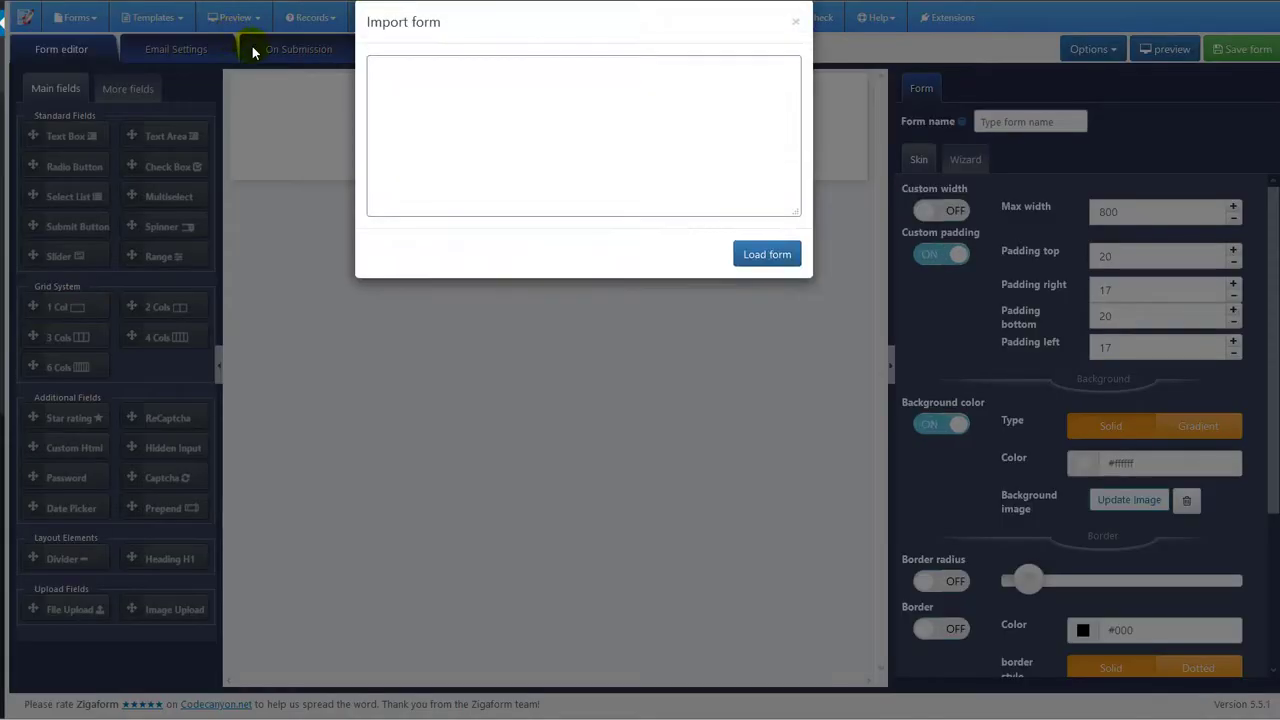
pyautogui.click(469, 97)
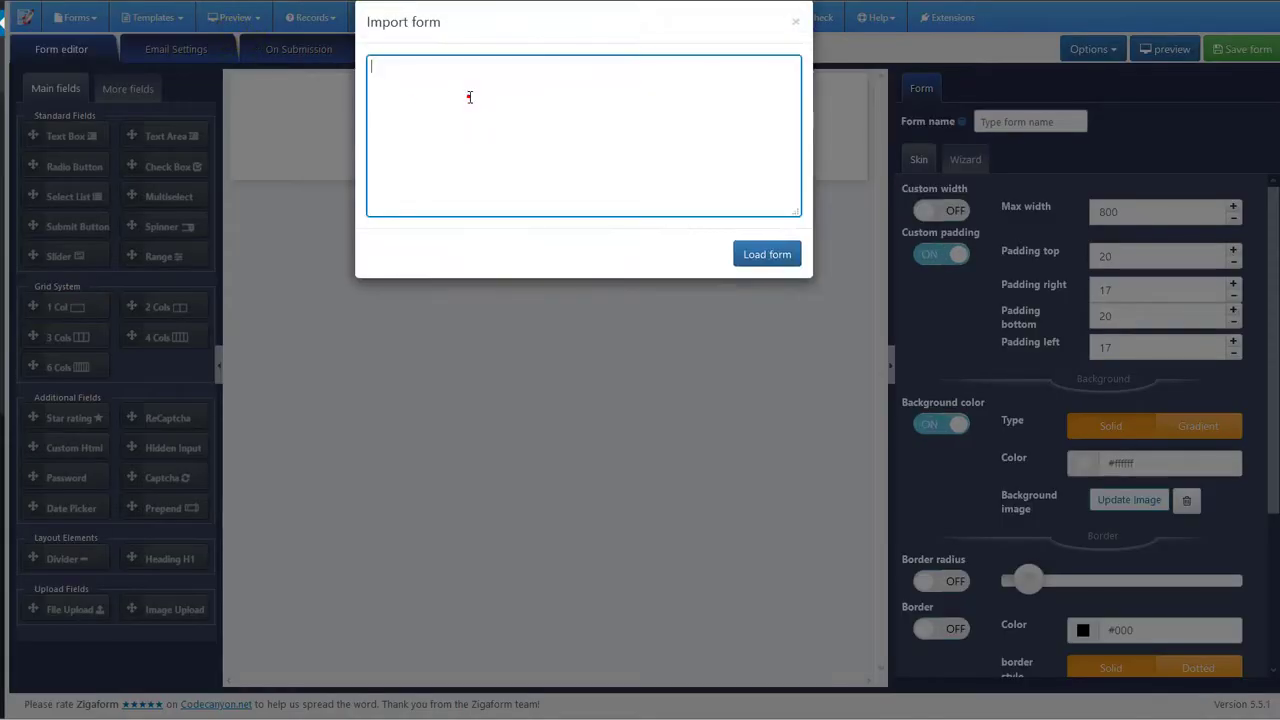
pyautogui.hotkey('ctrl', 'v')
pyautogui.click(766, 252)
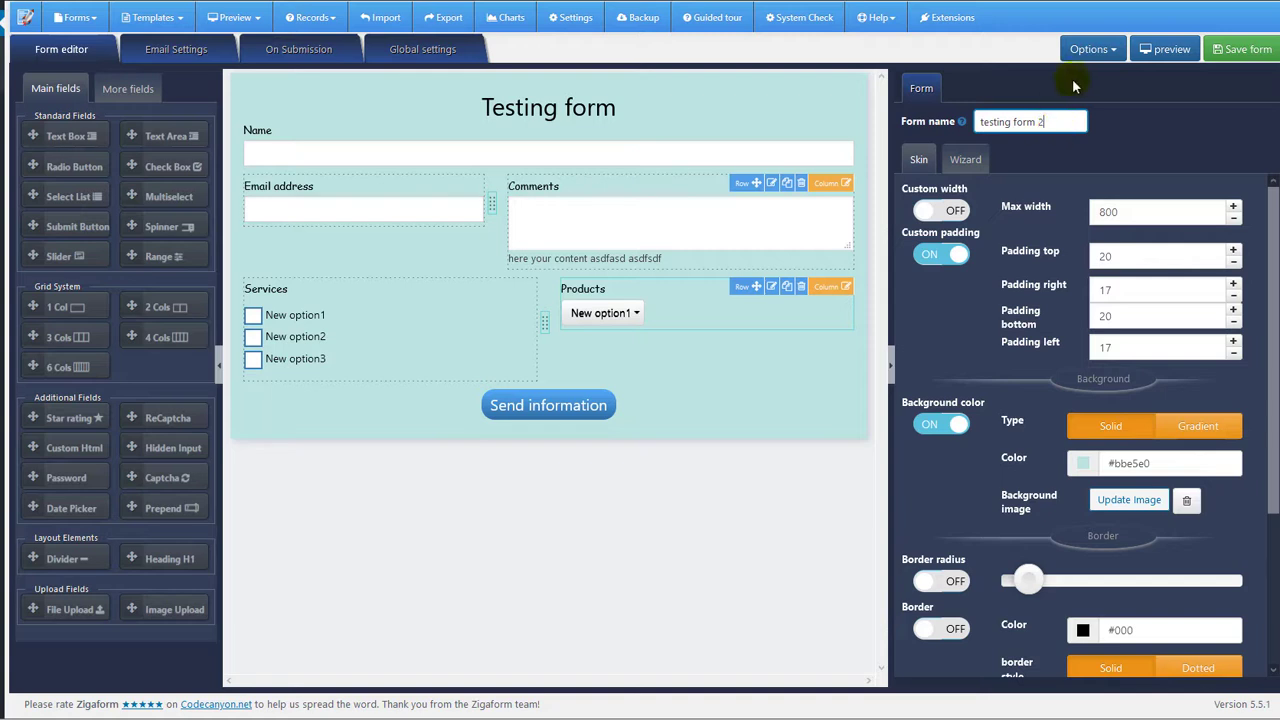
# Name the imported form "testing form 2", save it, and check its entry in the list of forms.
pyautogui.click(1238, 55)
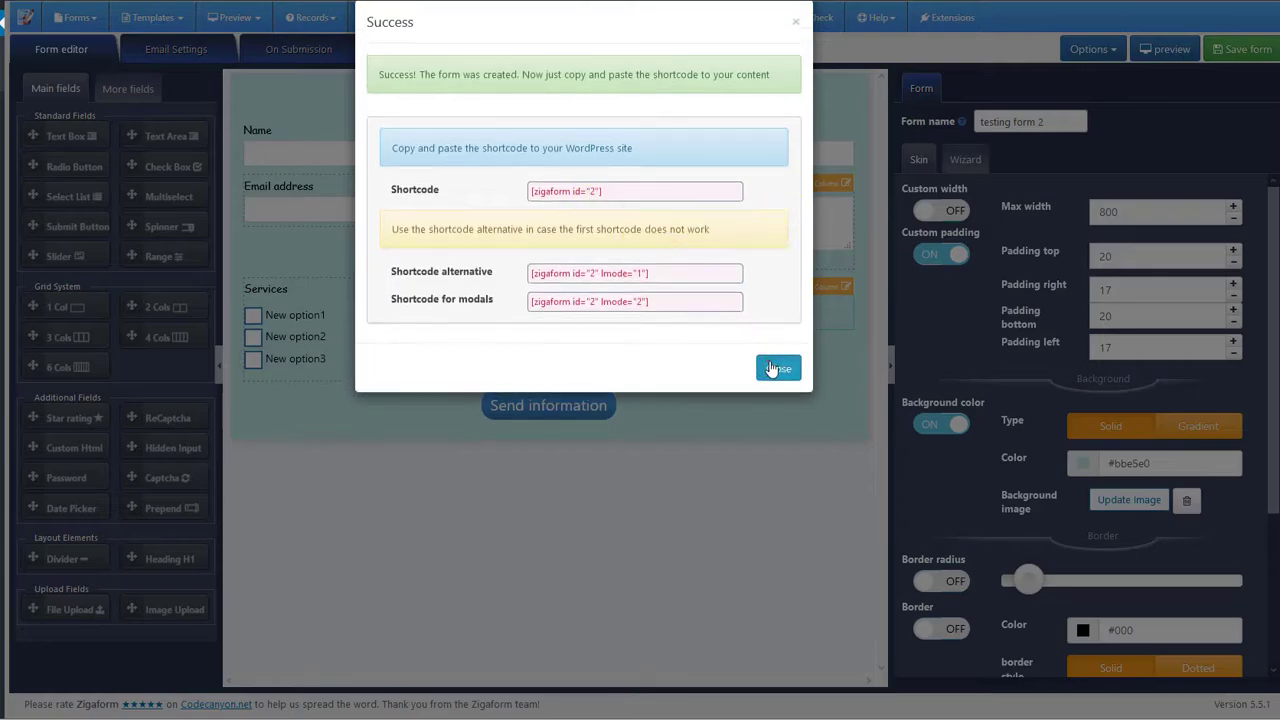
pyautogui.click(778, 369)
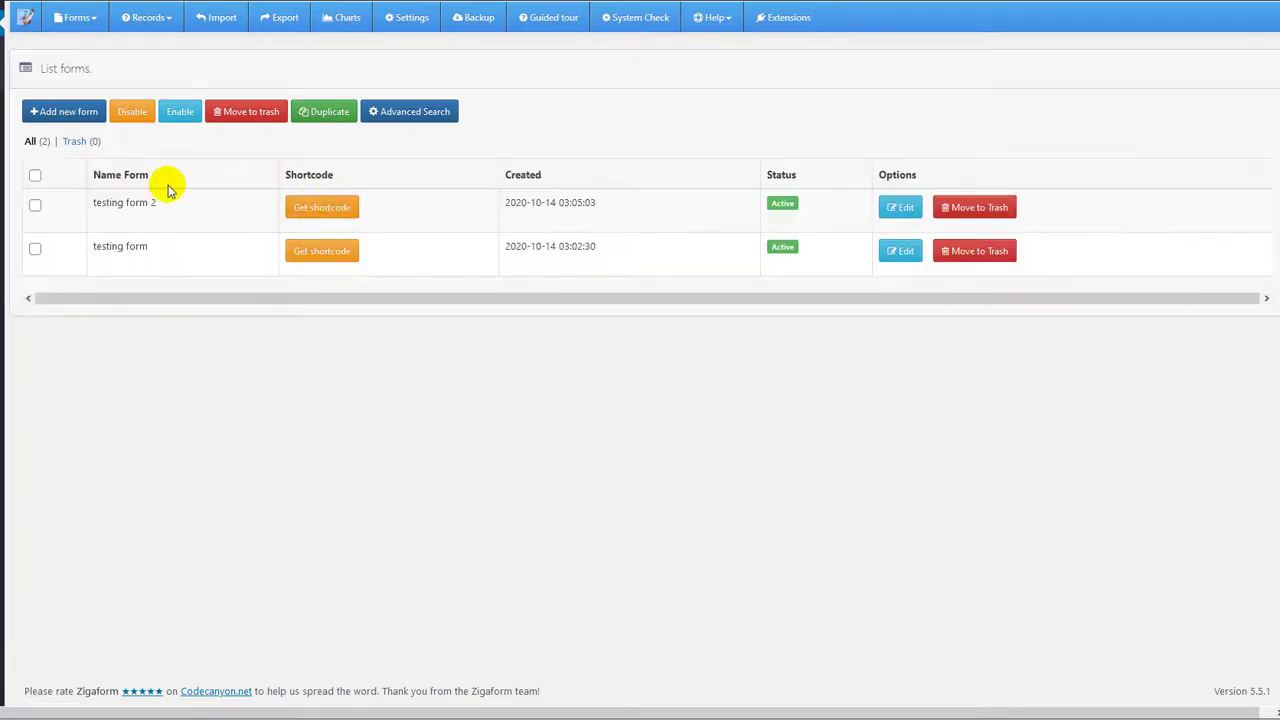
pyautogui.click(149, 209)
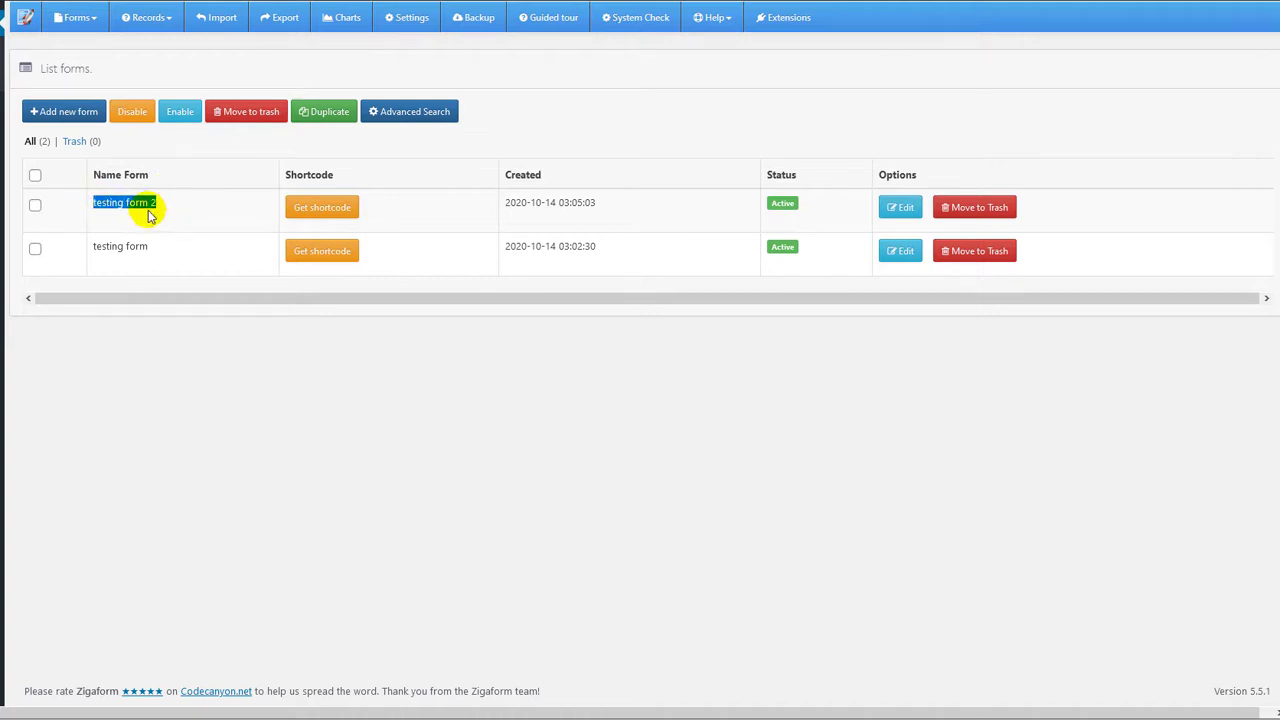
pyautogui.moveTo(119, 203); pyautogui.dragTo(92, 204)
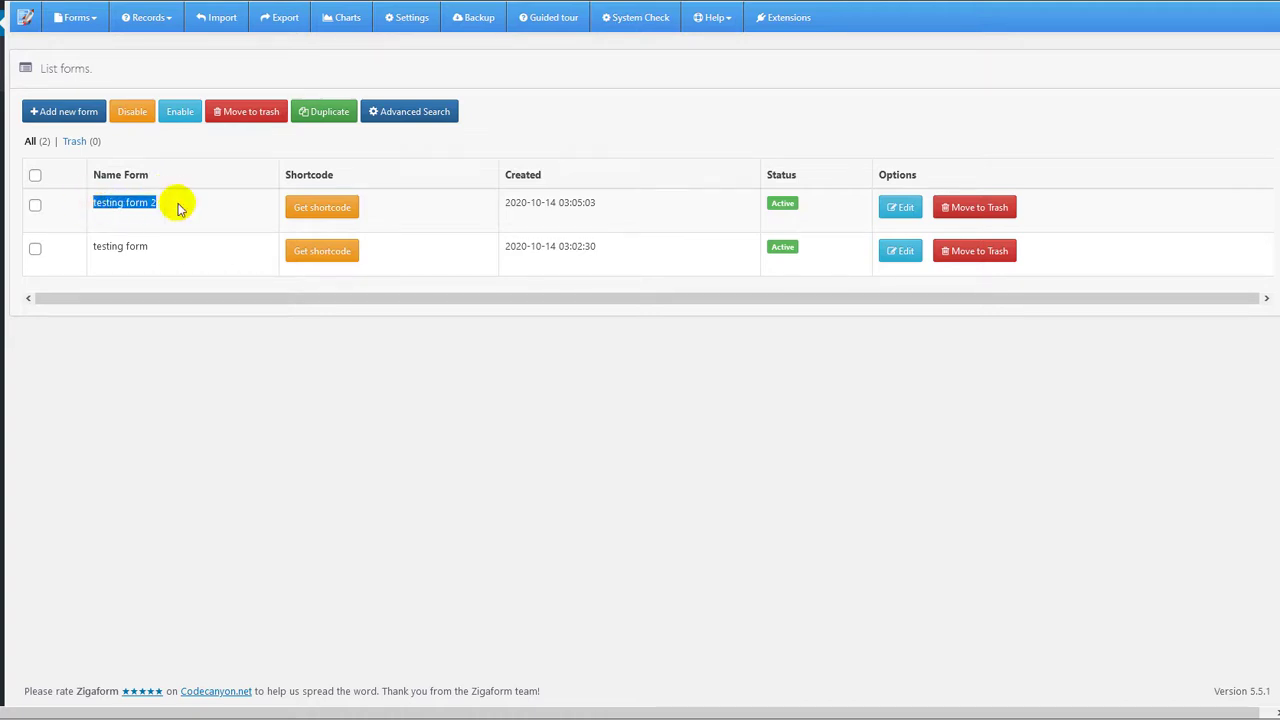
pyautogui.click(190, 202)
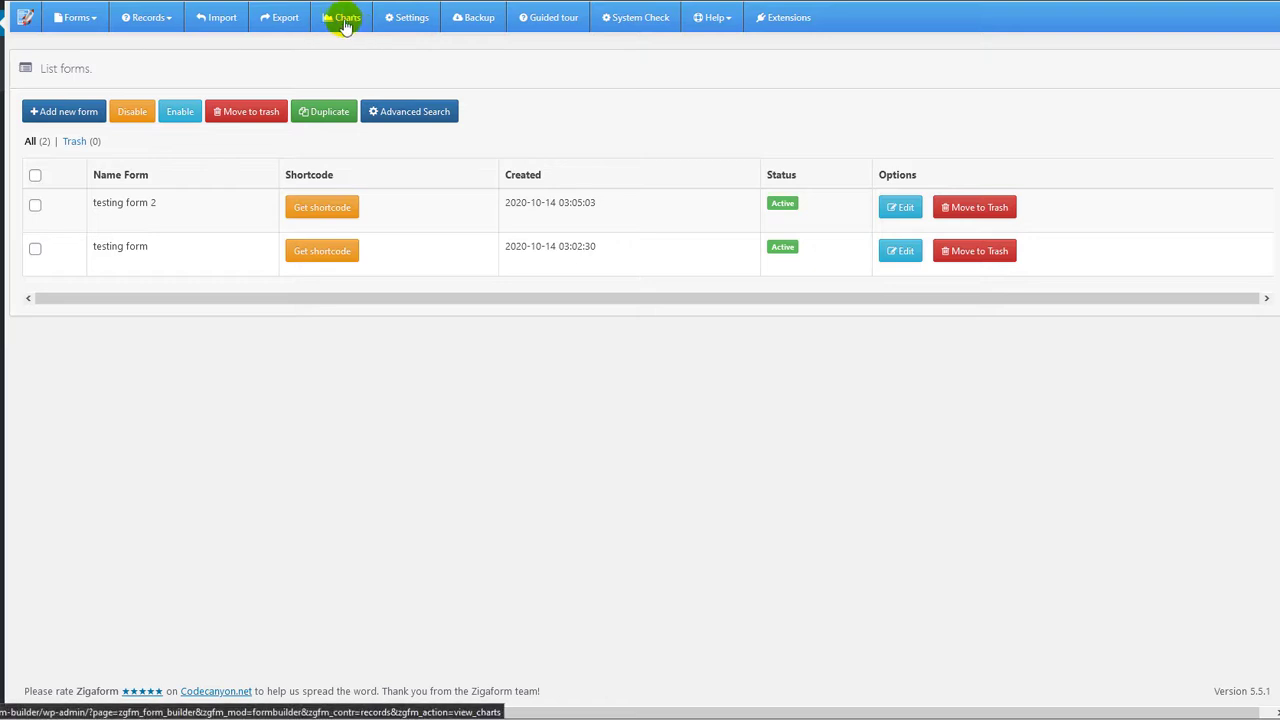
# View the requests chart for testing form and inspect its data point.
pyautogui.click(347, 24)
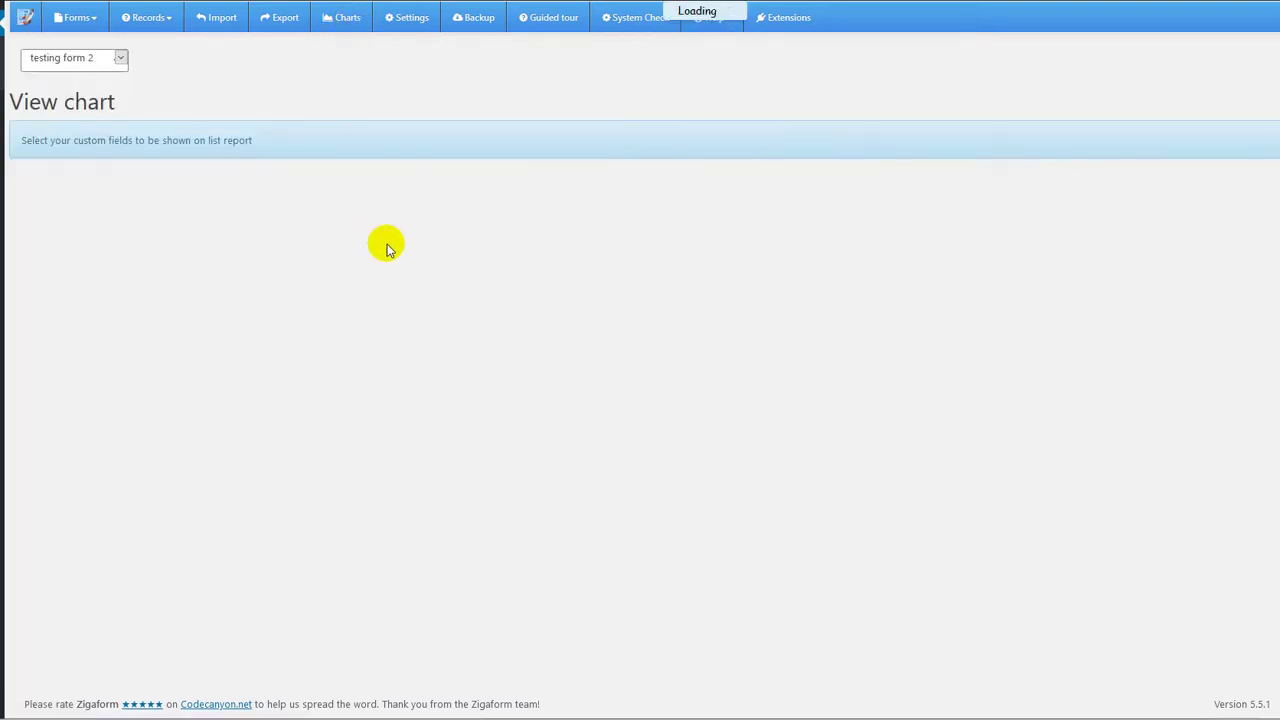
pyautogui.click(94, 60)
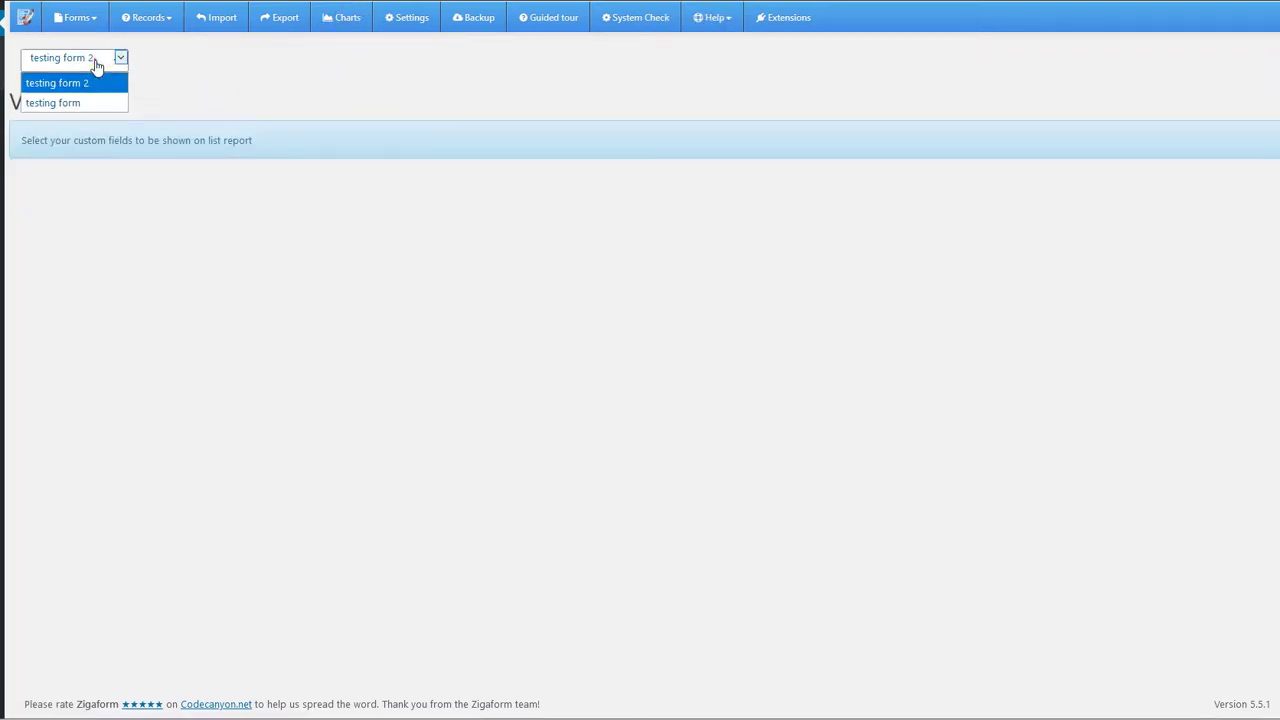
pyautogui.click(60, 103)
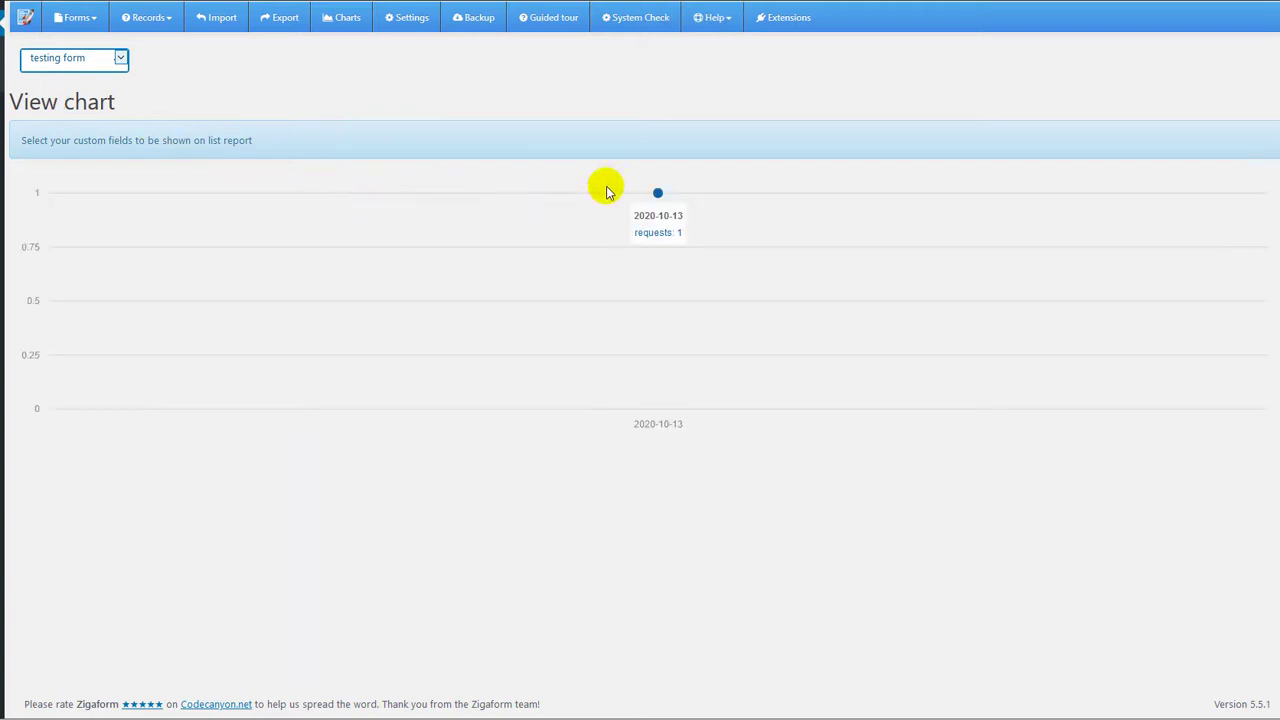
pyautogui.doubleClick(605, 186)
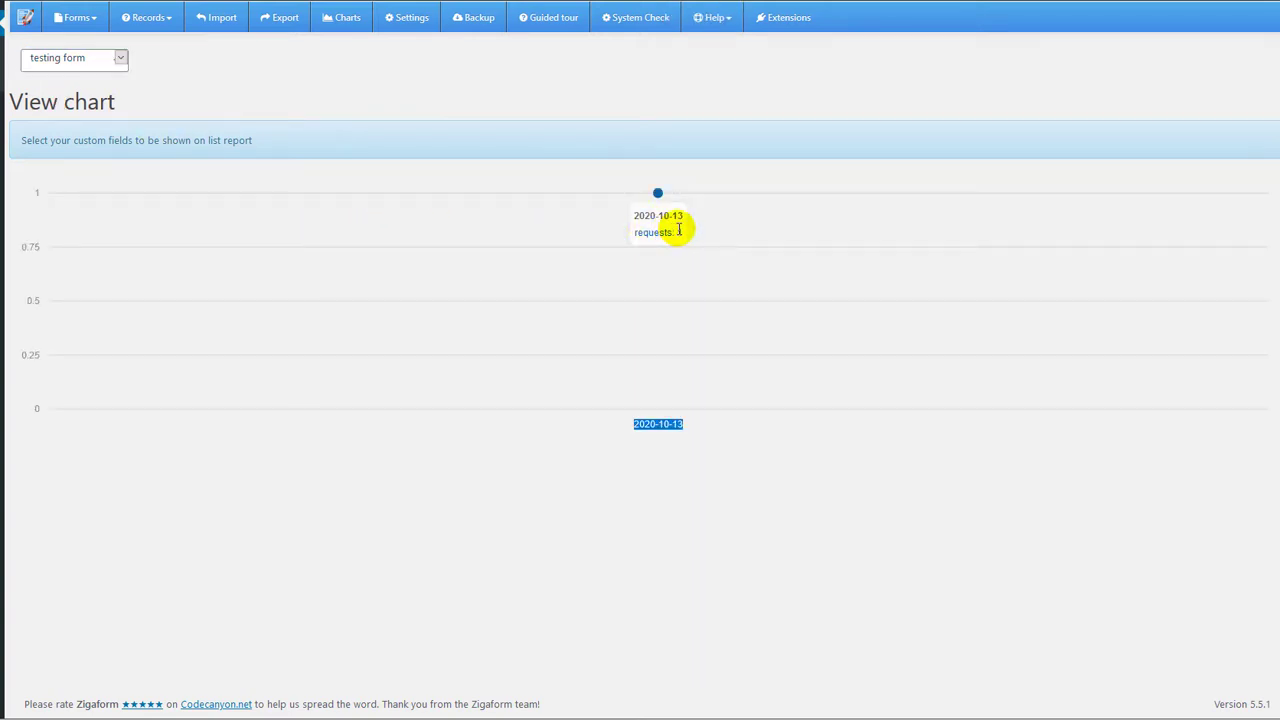
# Look over the global settings and the available language choices without changing them.
pyautogui.click(406, 20)
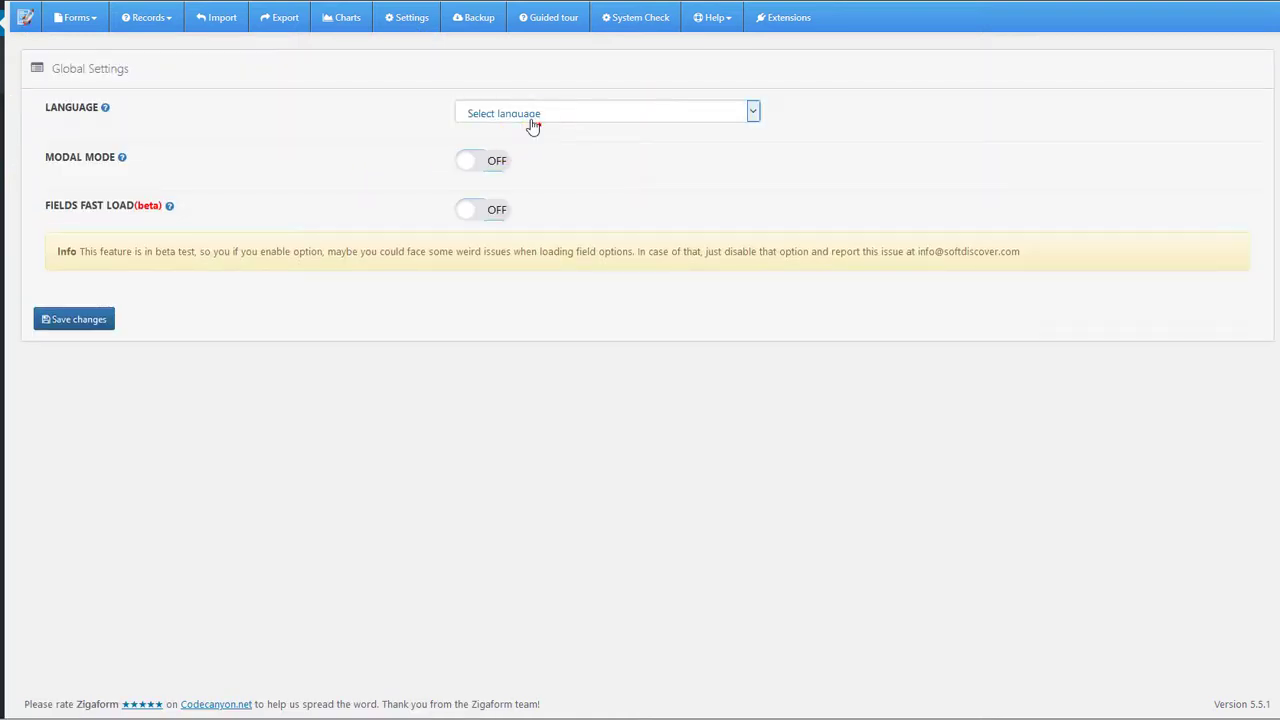
pyautogui.click(533, 125)
pyautogui.click(306, 143)
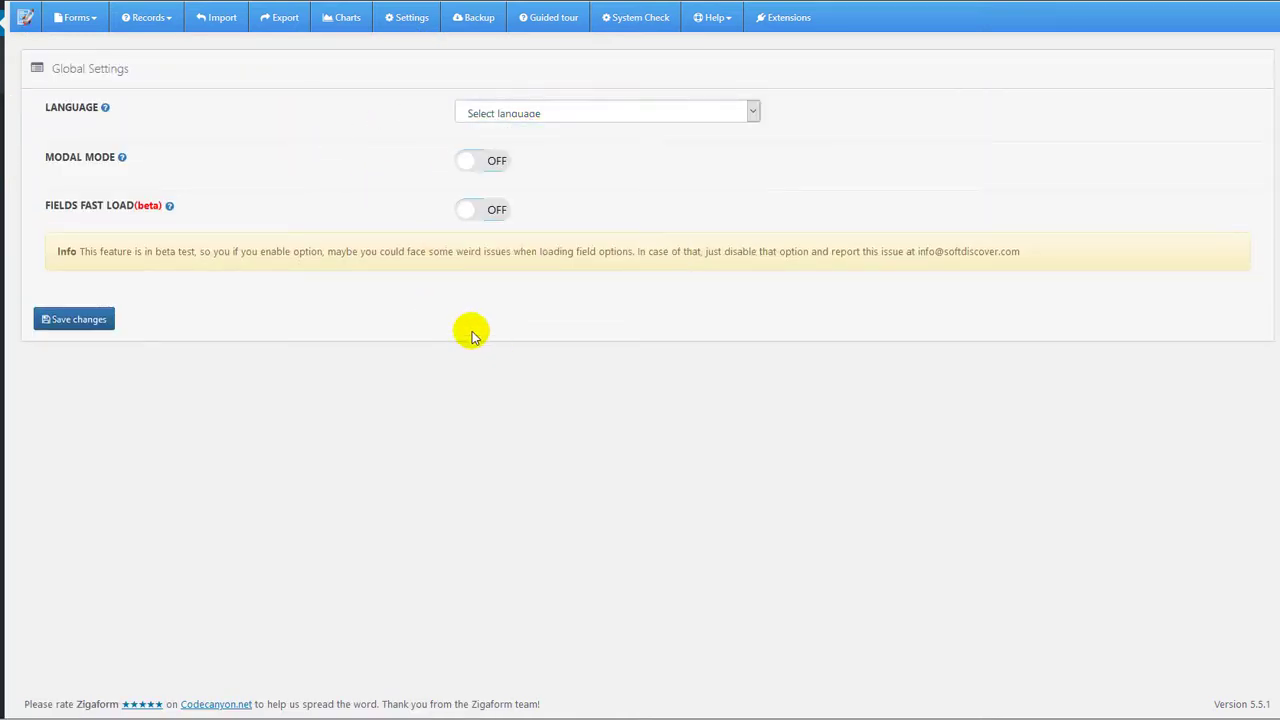
# Create a backup of the form data without entering a backup name.
pyautogui.click(474, 17)
pyautogui.click(455, 117)
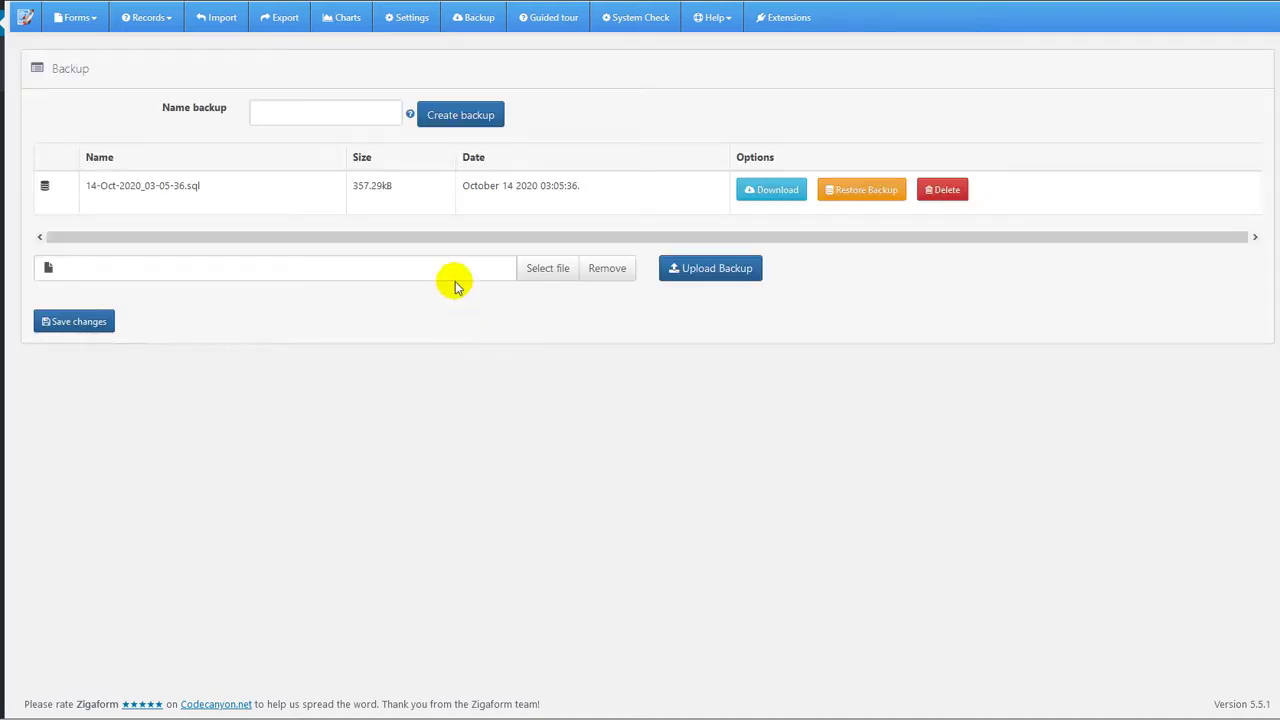
# Run the system check, examine the database integrity status, and look through the available help resources.
pyautogui.click(640, 20)
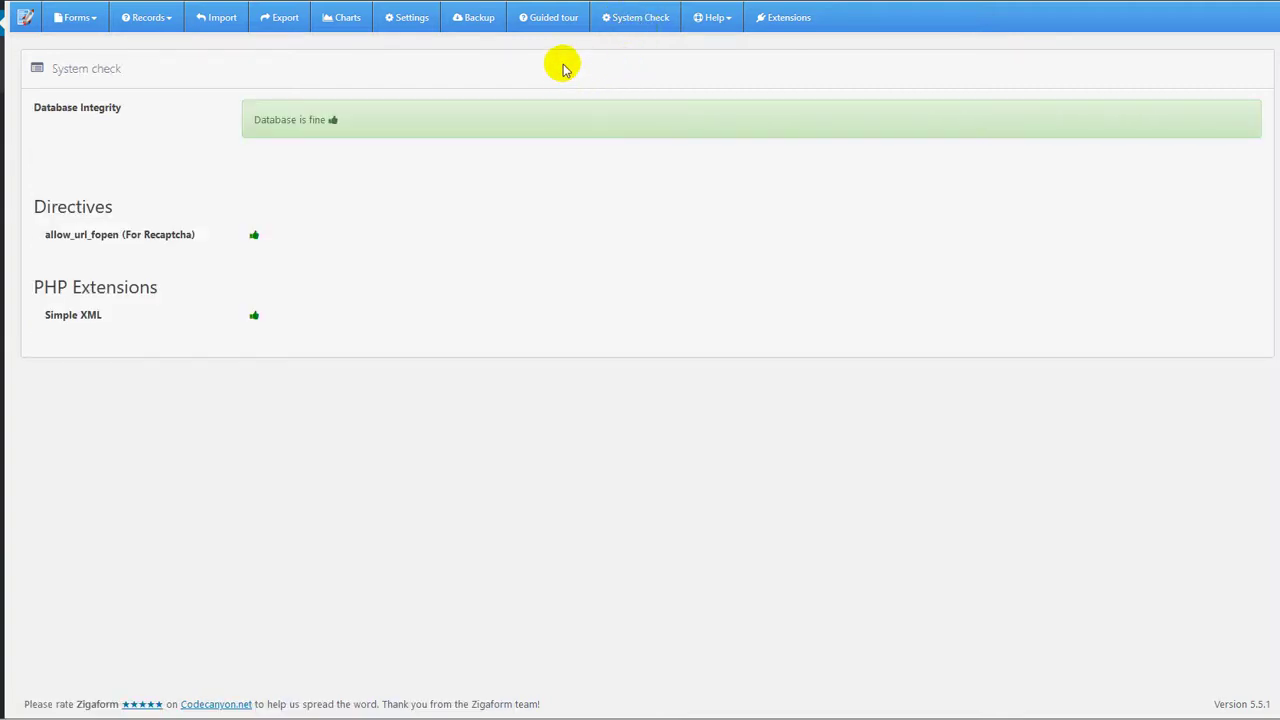
pyautogui.moveTo(251, 121); pyautogui.dragTo(345, 125)
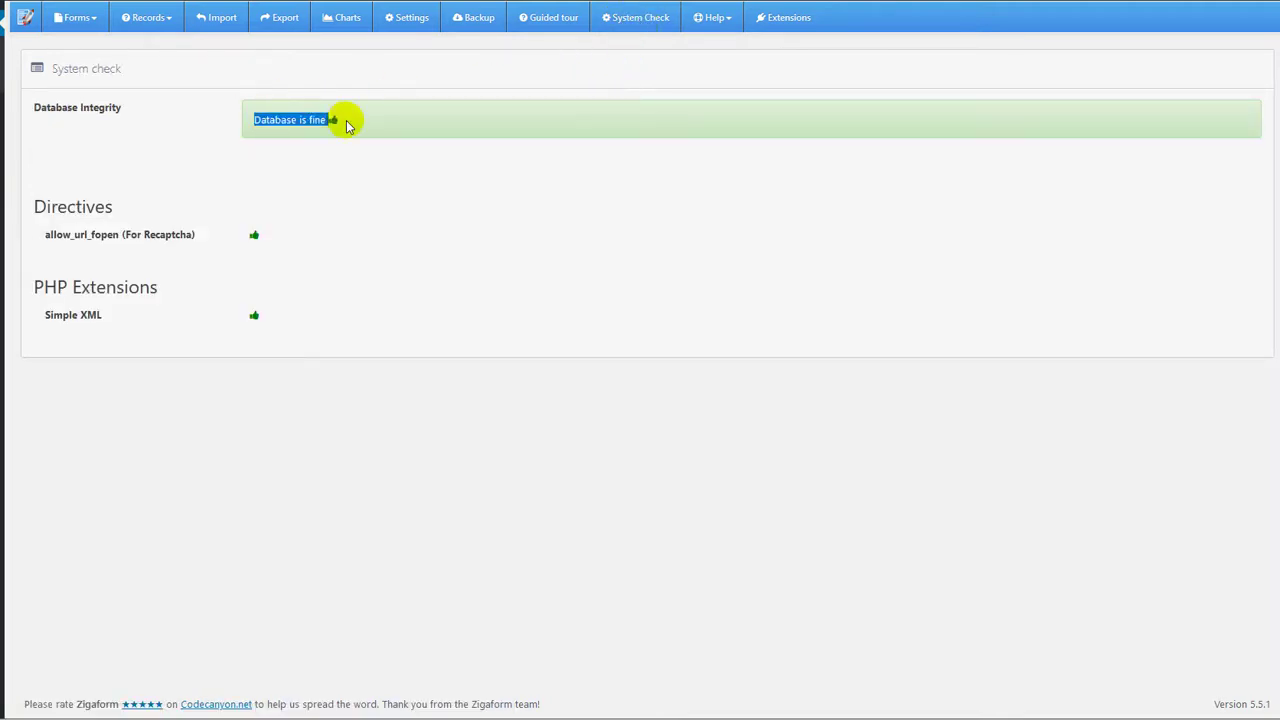
pyautogui.click(337, 127)
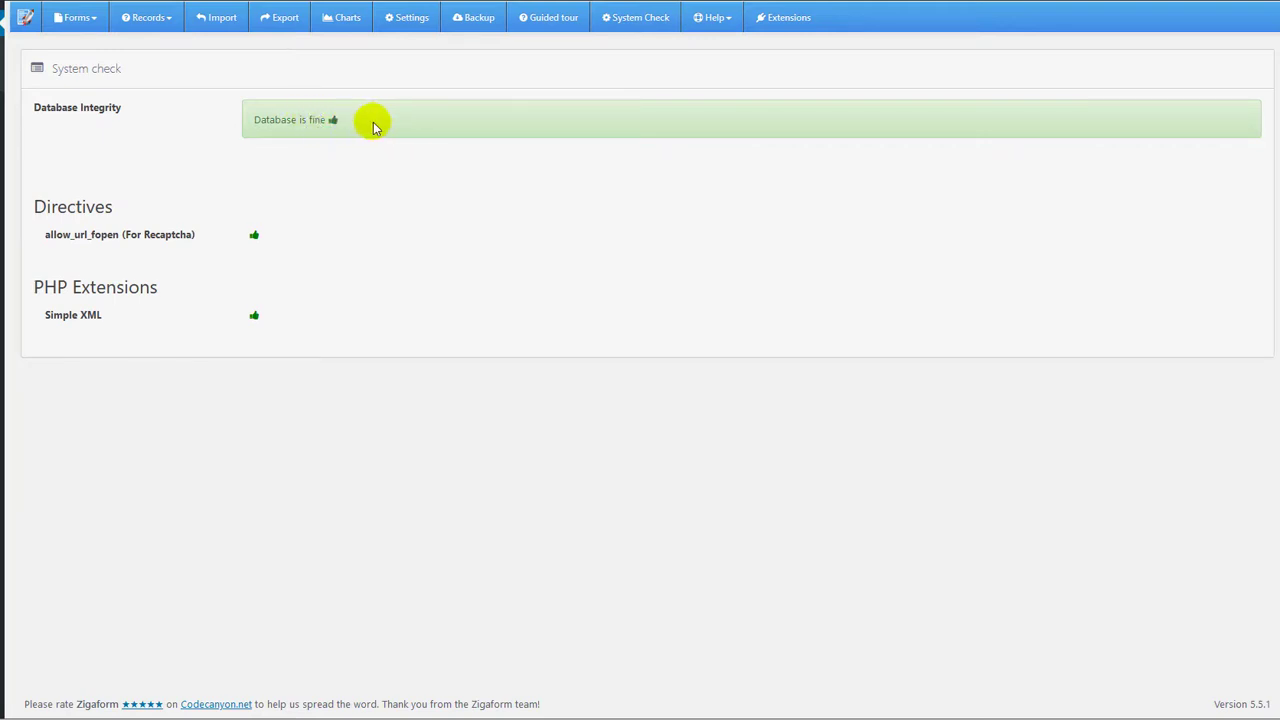
pyautogui.click(712, 18)
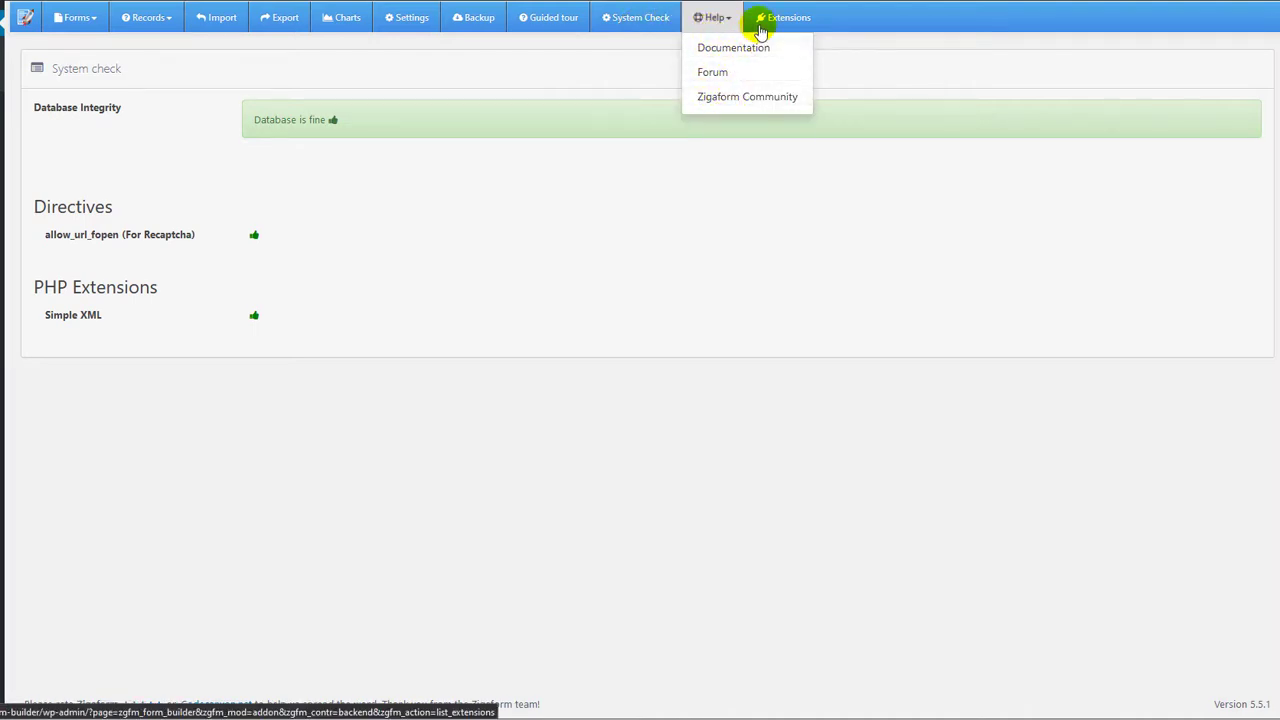
pyautogui.click(815, 156)
# Enable the Translation Manager Add-on extension and open the Translation Manager page.
pyautogui.click(782, 25)
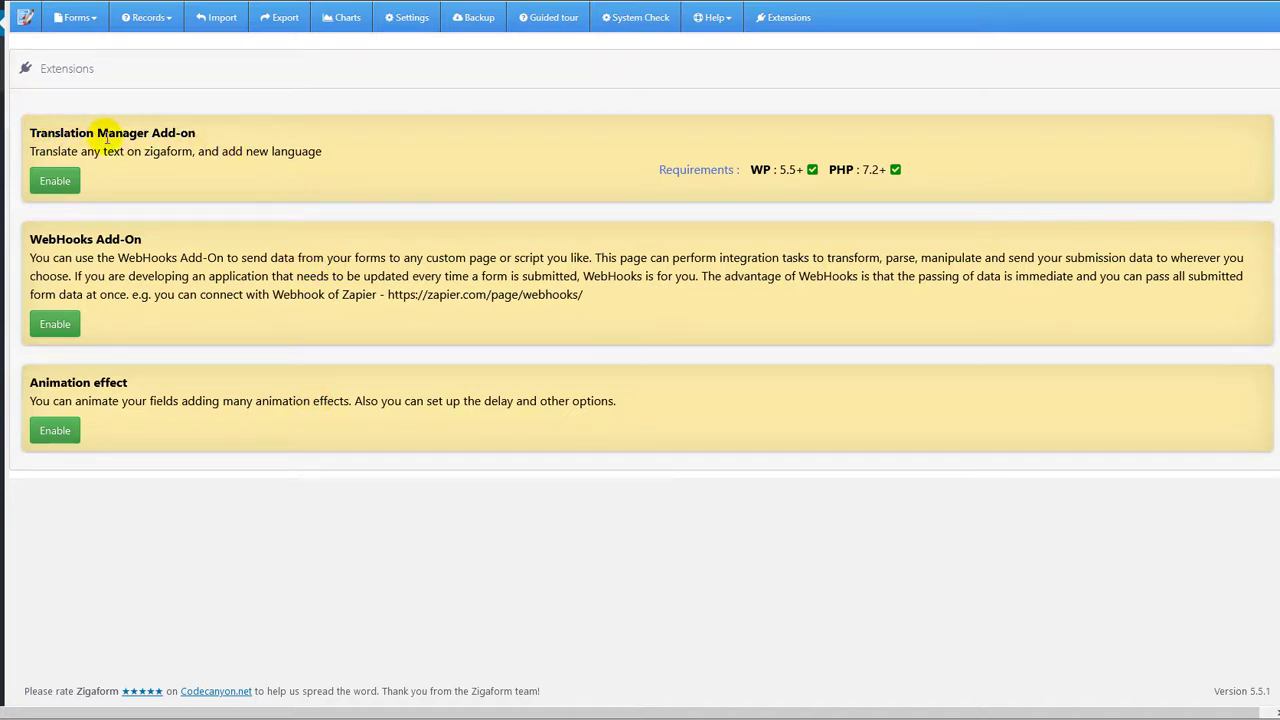
pyautogui.click(55, 181)
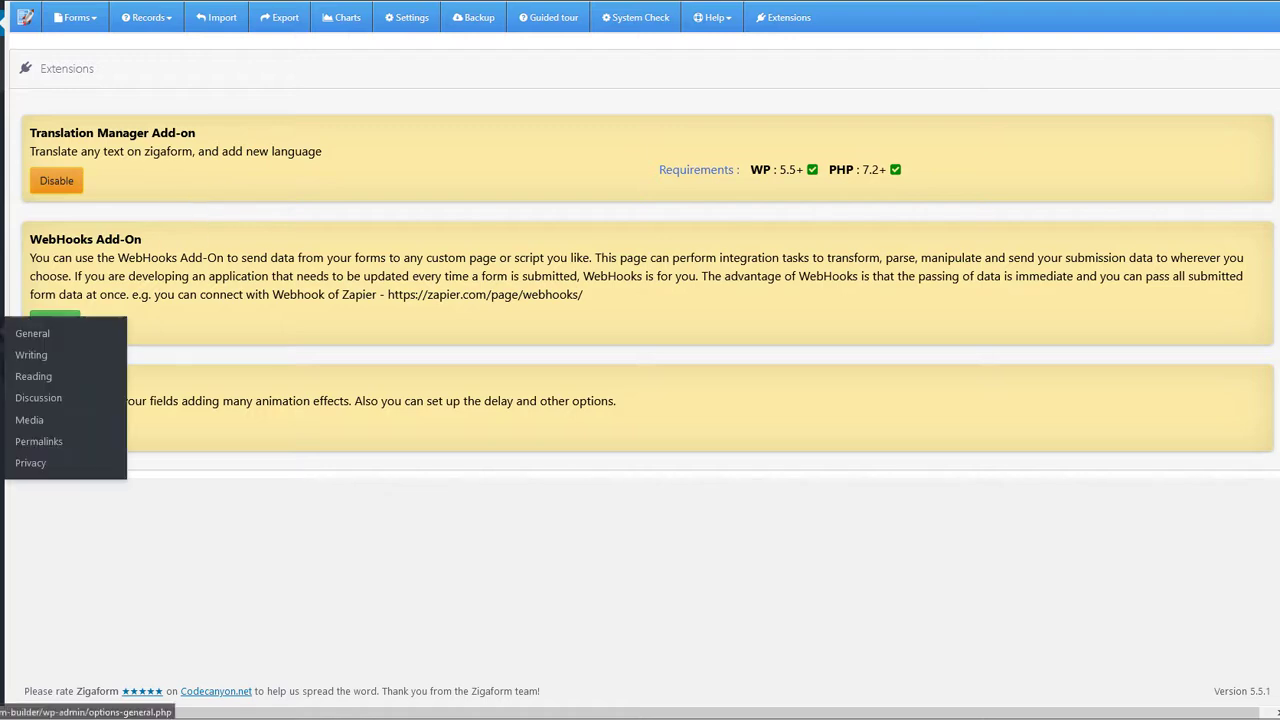
pyautogui.moveTo(53, 372)
pyautogui.click(59, 432)
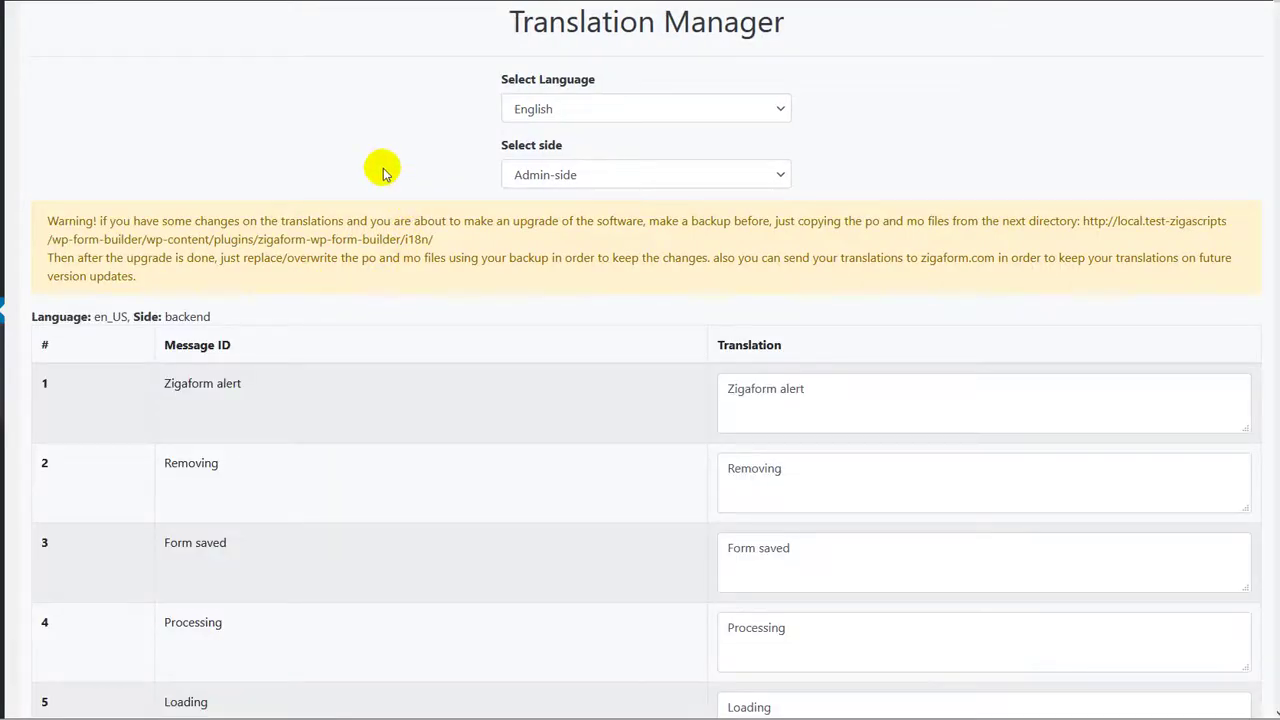
# Look through the admin-side English message list, then load the Spanish translations and look through those too.
pyautogui.scroll(-5, 385, 138)
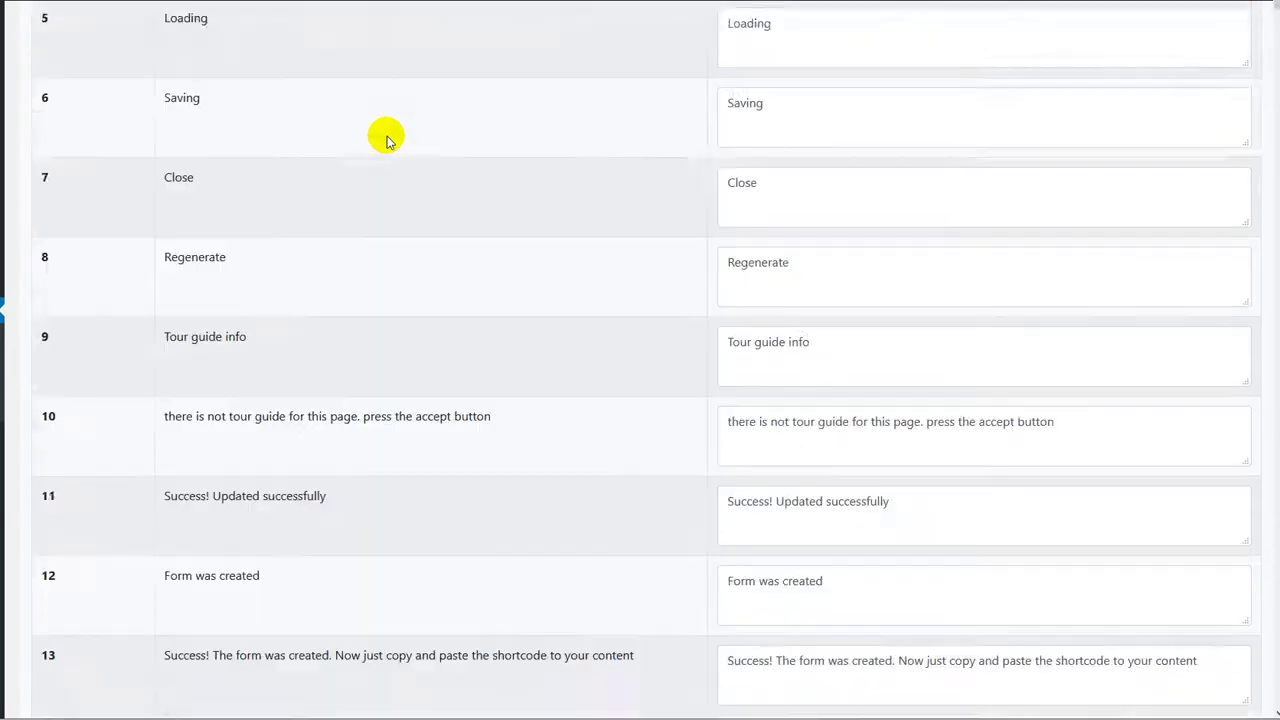
pyautogui.scroll(5, 383, 134)
pyautogui.click(683, 110)
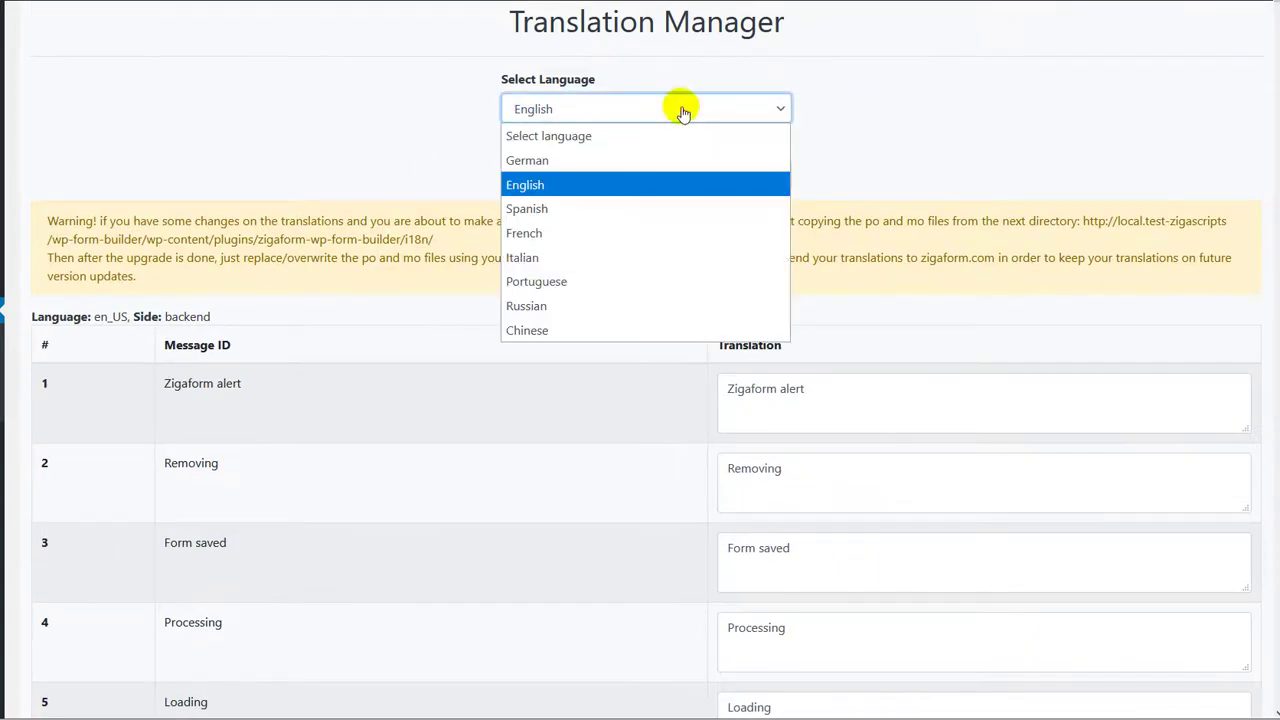
pyautogui.click(538, 210)
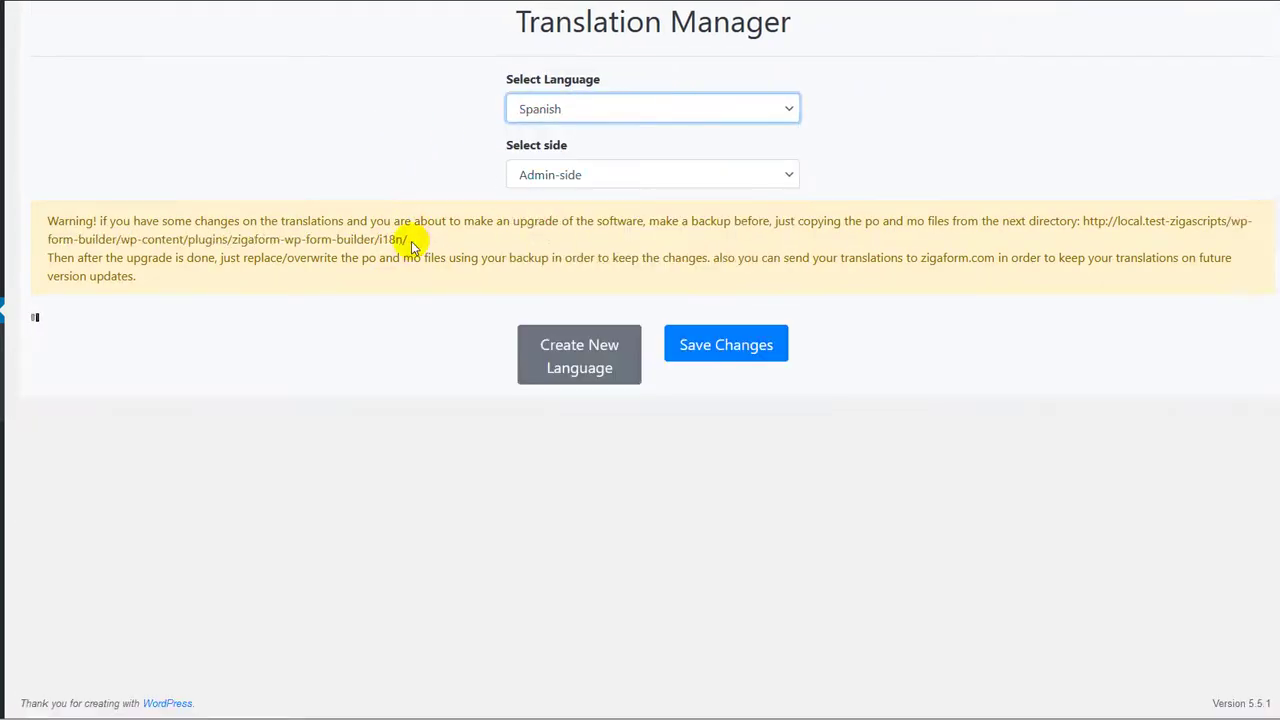
pyautogui.scroll(-8, 420, 209)
pyautogui.scroll(7, 420, 212)
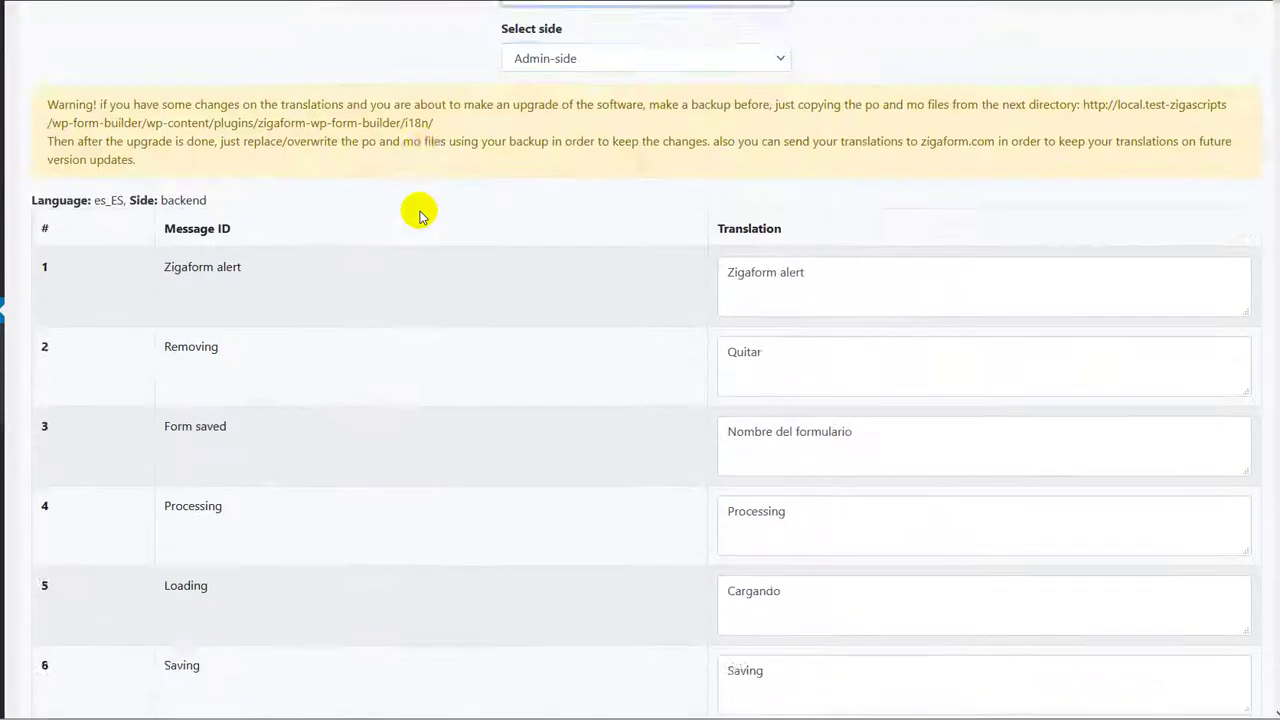
pyautogui.scroll(1, 420, 214)
# Find the "Guided tour" message, change its Spanish translation to "Tour guiadoooo", and save the translations.
pyautogui.click(363, 155)
pyautogui.hotkey('ctrl', 'f')
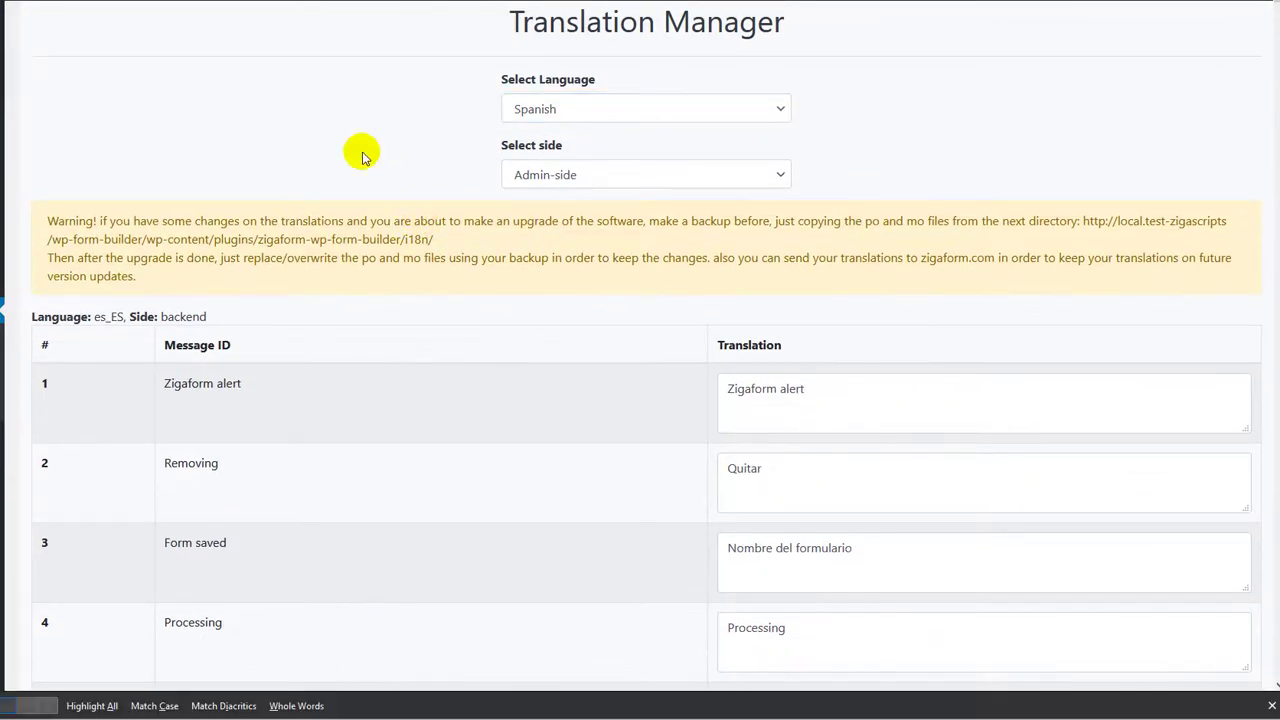
pyautogui.write('gui')
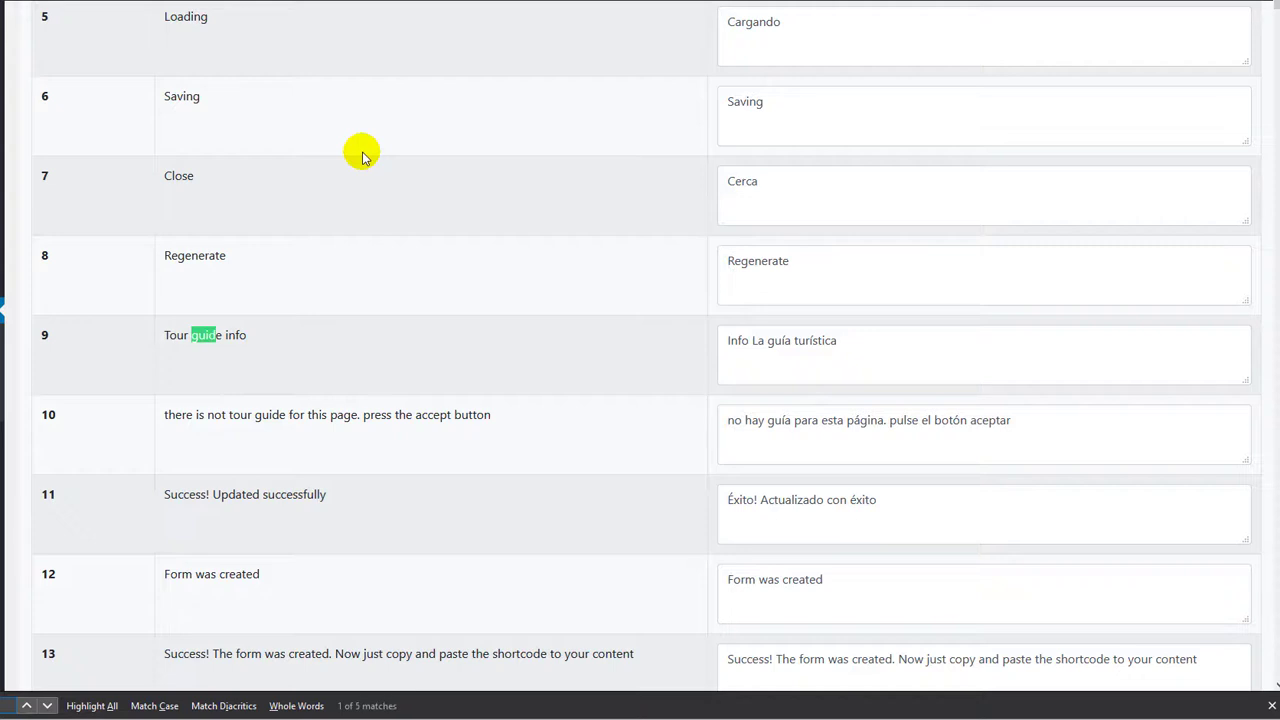
pyautogui.write('ded')
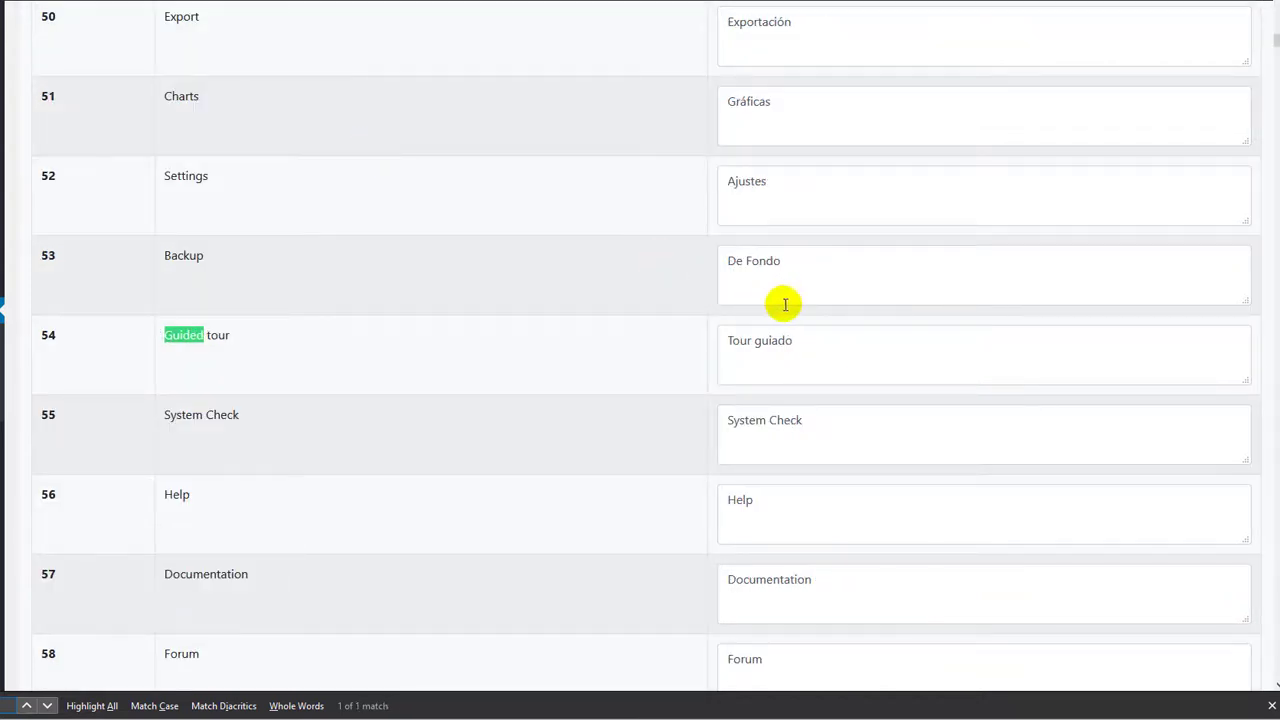
pyautogui.click(830, 343)
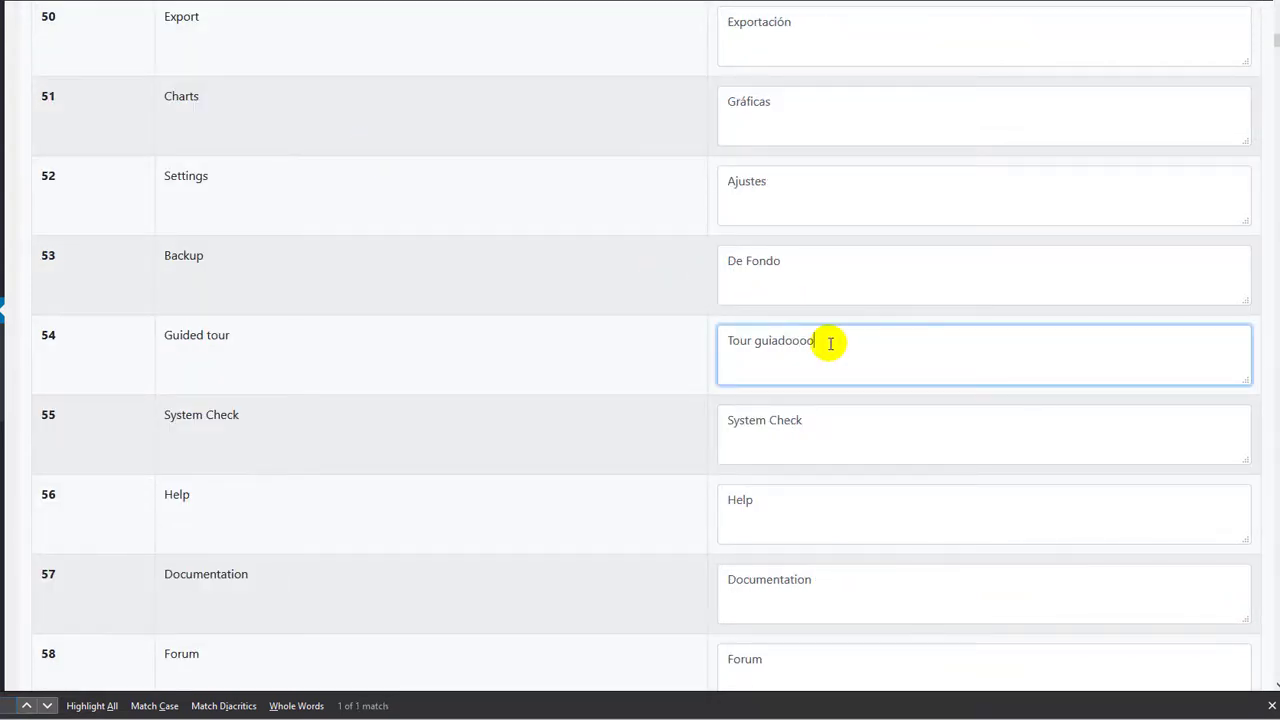
pyautogui.click(603, 223)
pyautogui.press('End')
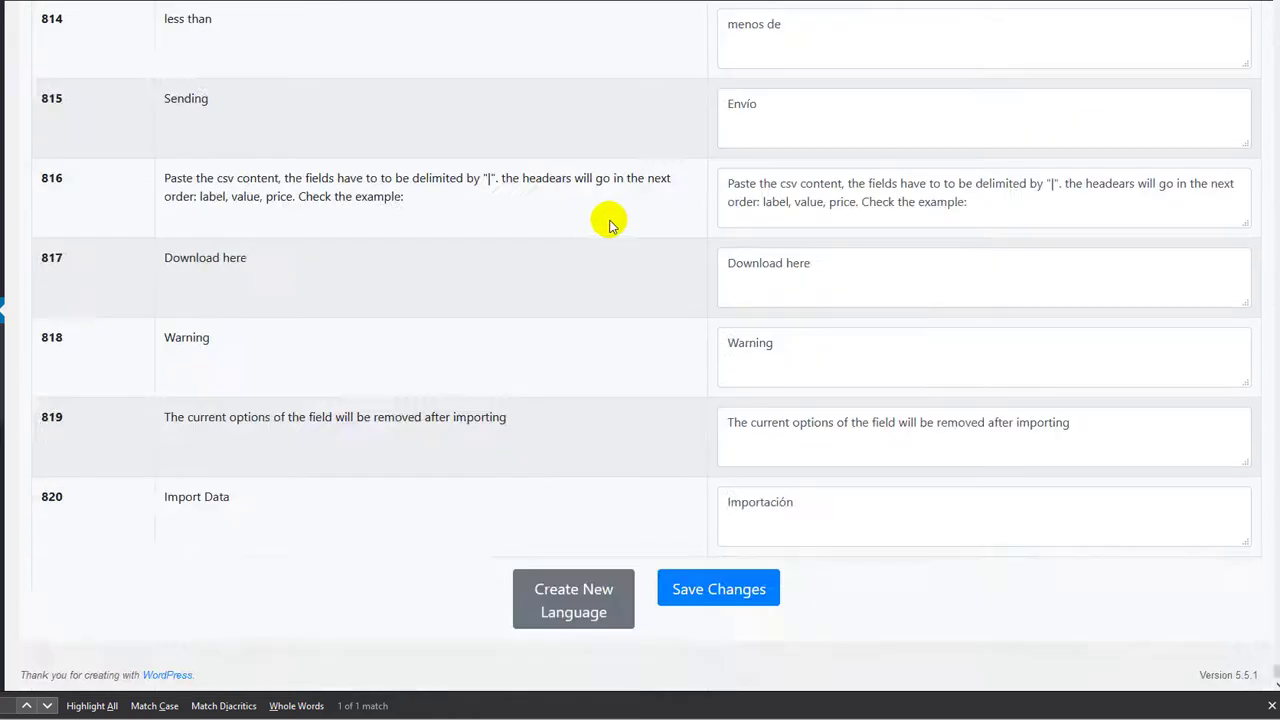
pyautogui.click(726, 589)
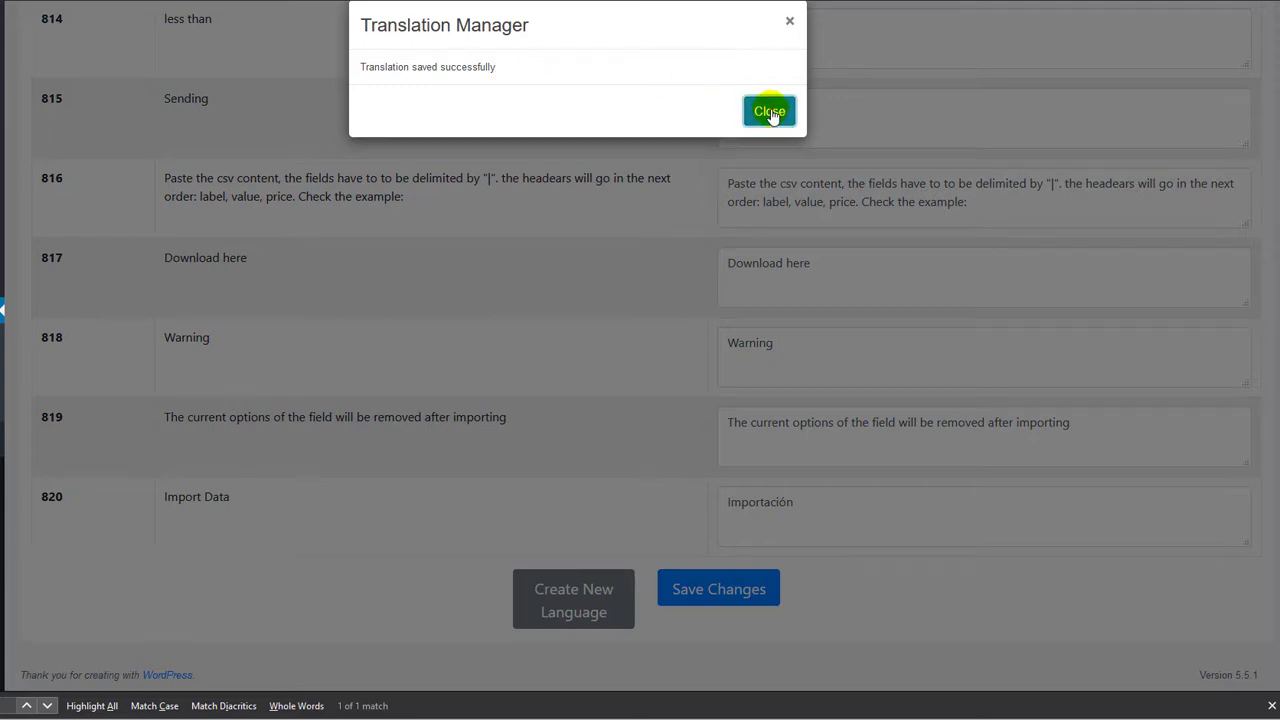
pyautogui.click(770, 112)
# Return to the form builder, set the global language to Spanish in the settings, and save the change.
pyautogui.scroll(20, 566, 234)
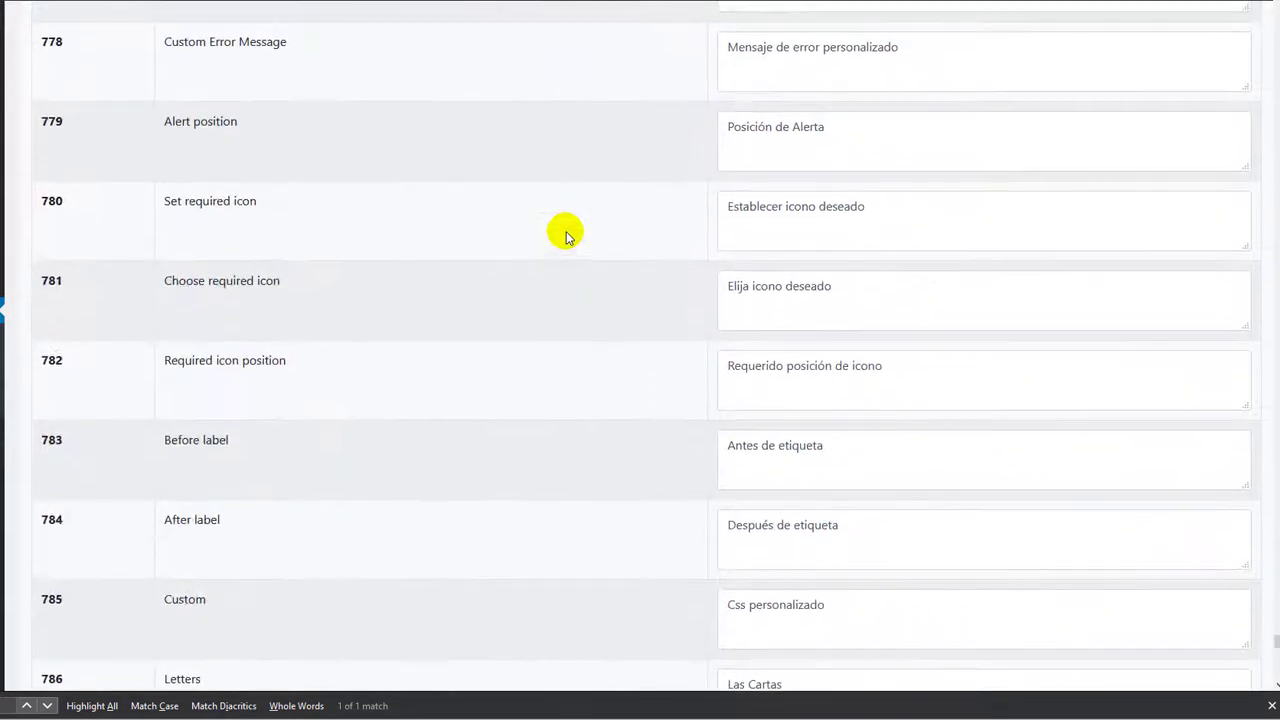
pyautogui.click(1, 310)
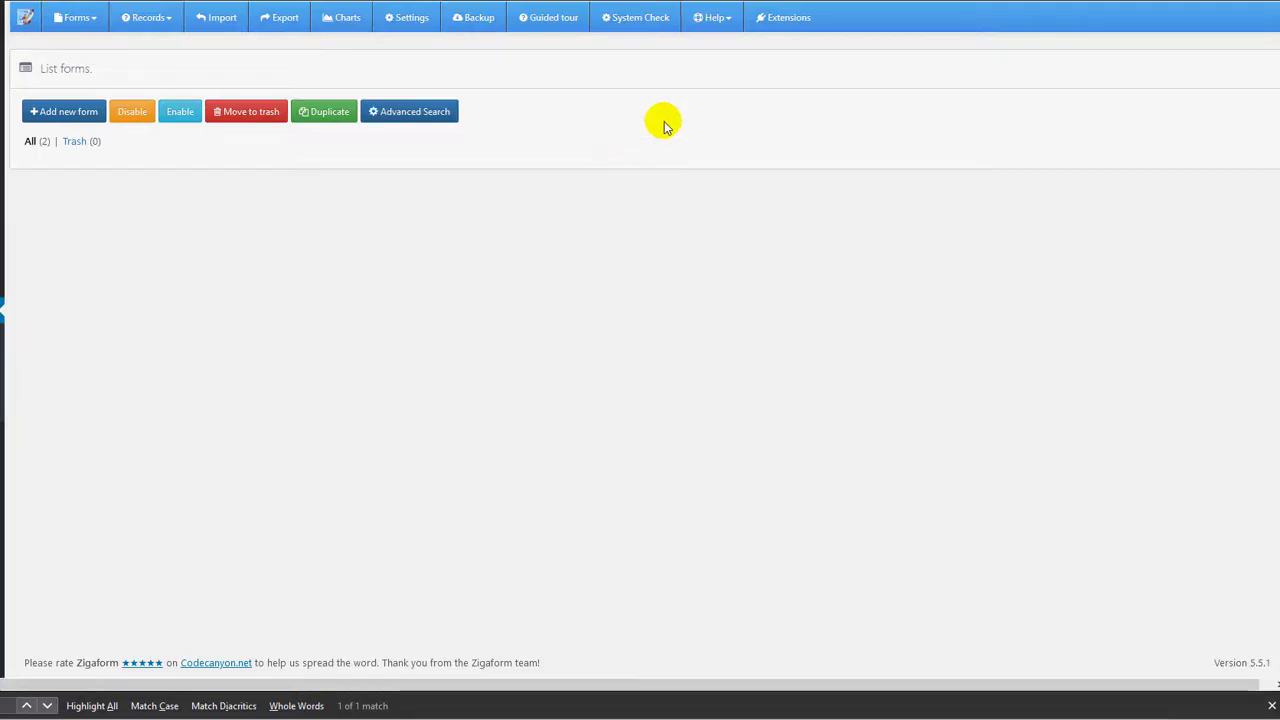
pyautogui.click(410, 24)
pyautogui.click(492, 114)
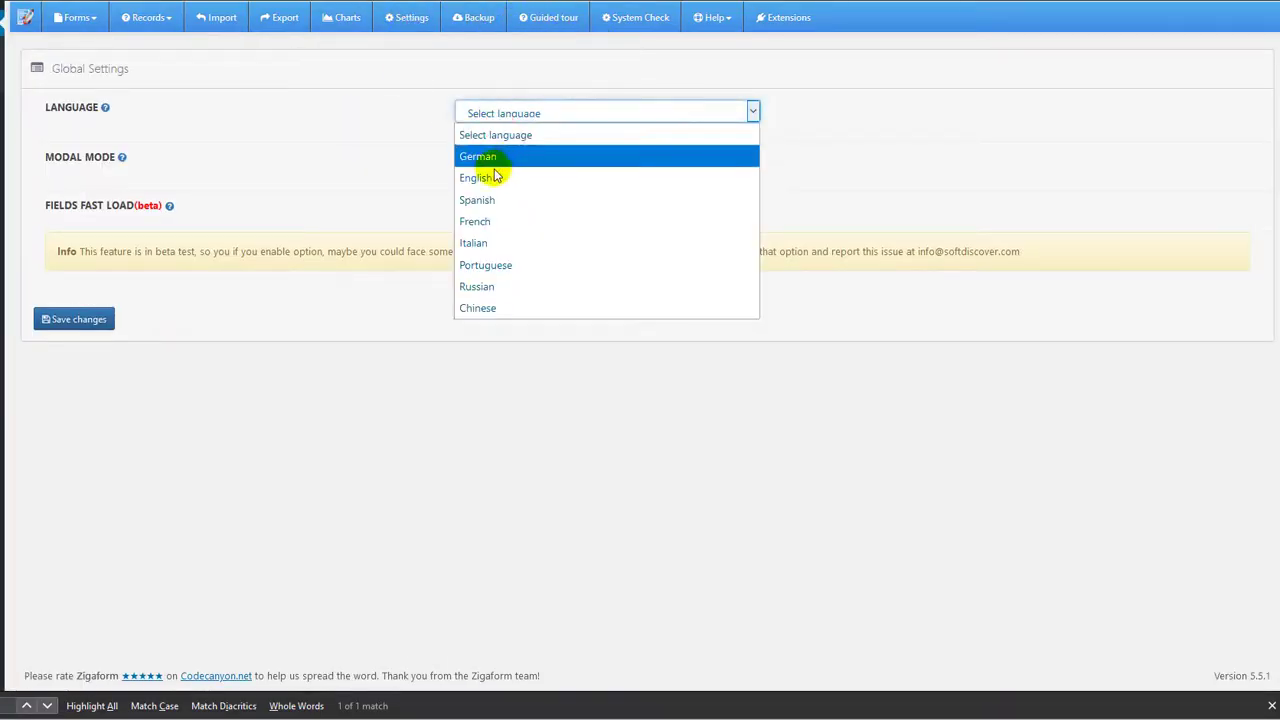
pyautogui.click(486, 200)
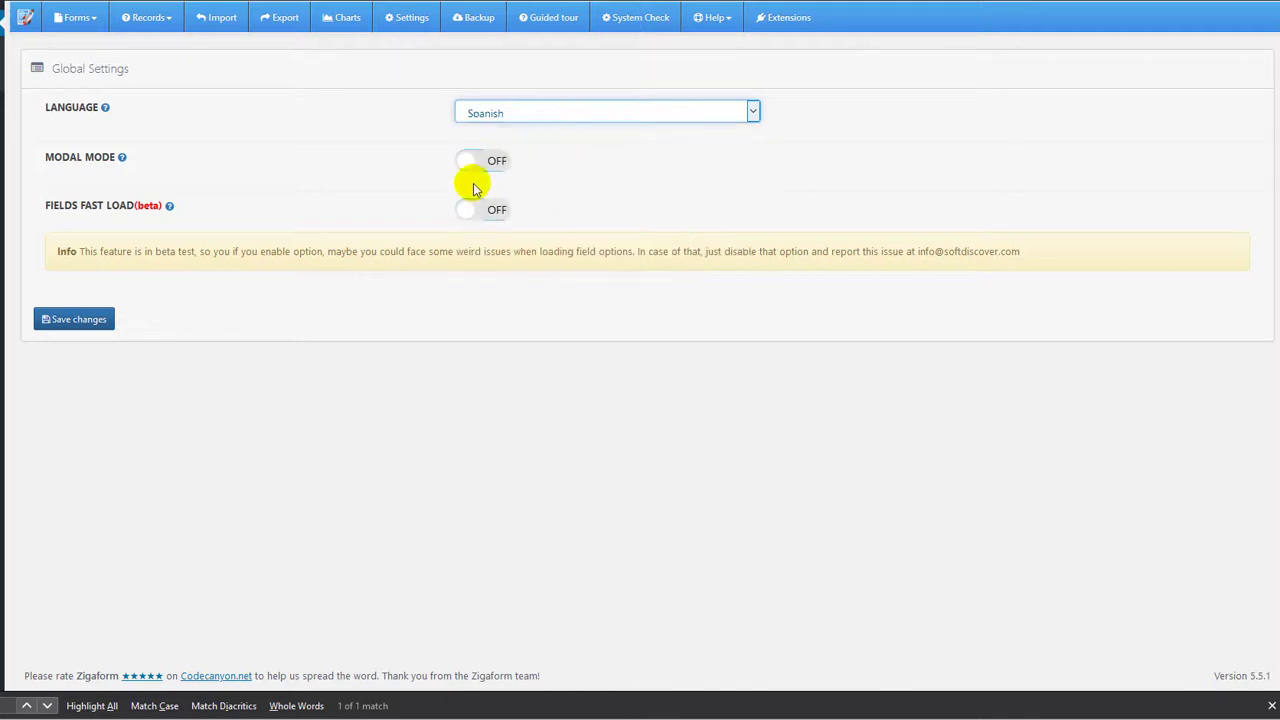
pyautogui.click(90, 321)
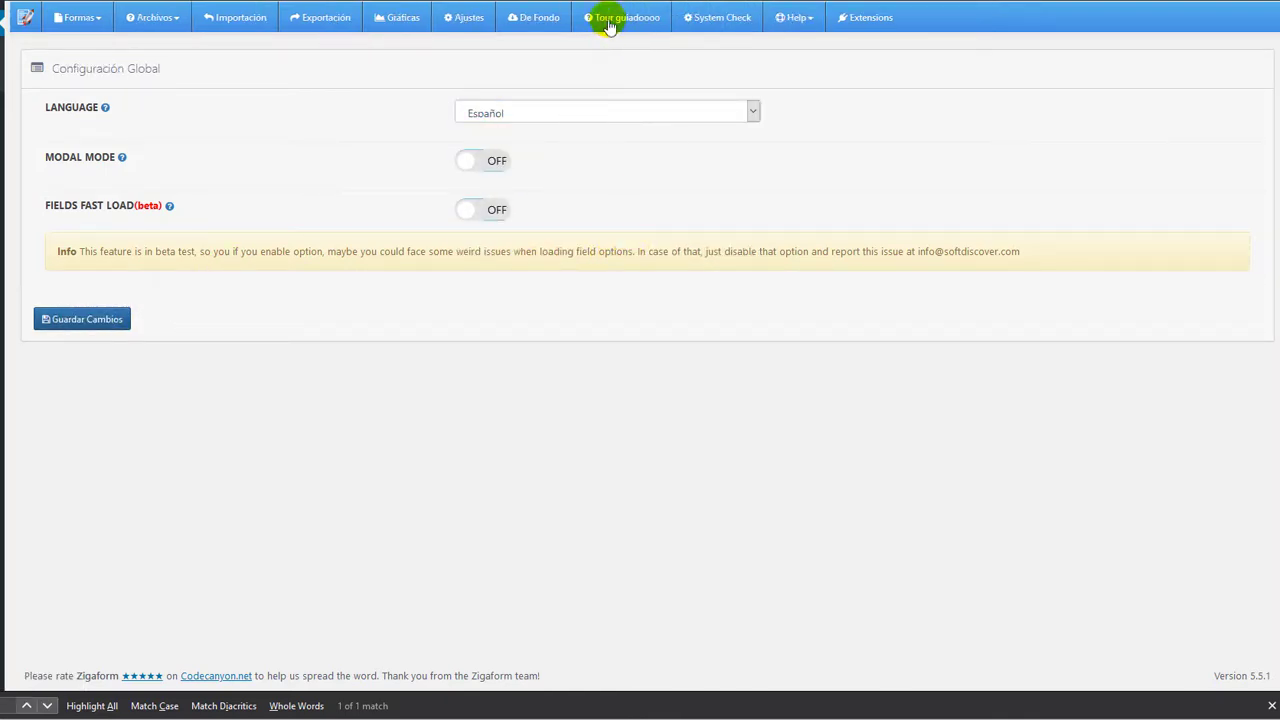
pyautogui.click(609, 22)
pyautogui.click(578, 12)
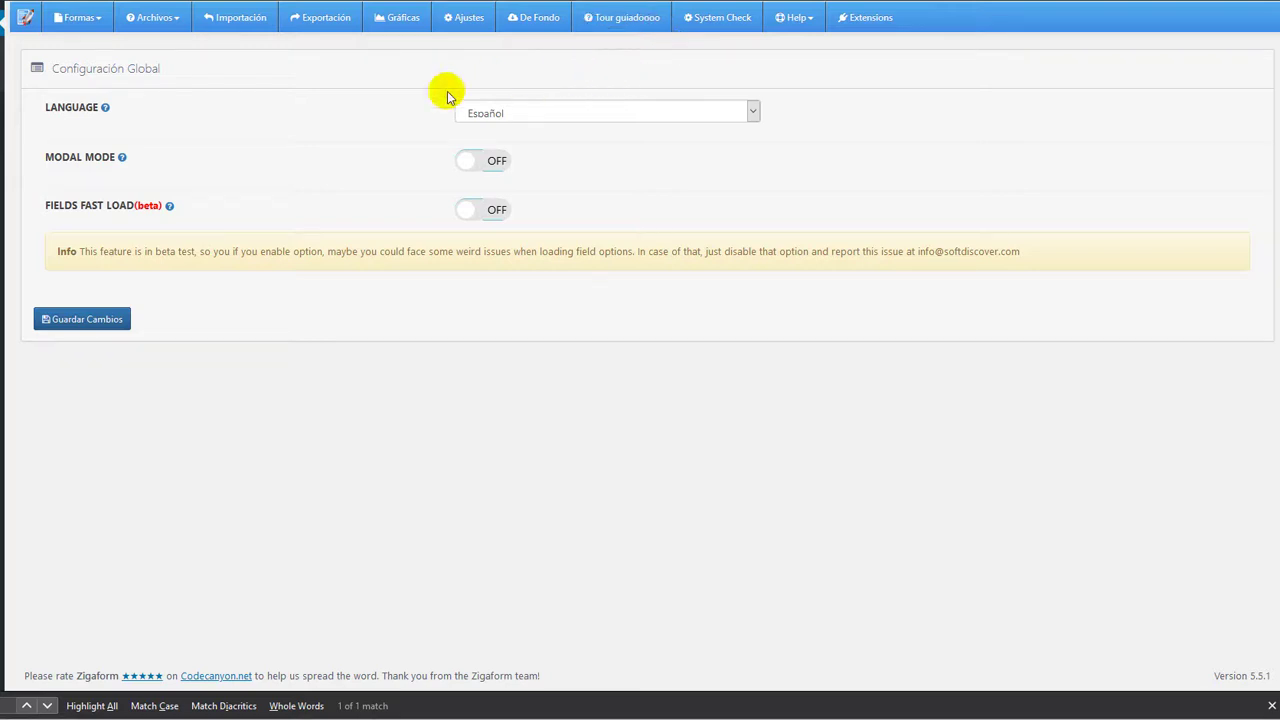
# Reopen the Translation Manager page and load the Spanish admin-side translations.
pyautogui.moveTo(51, 409)
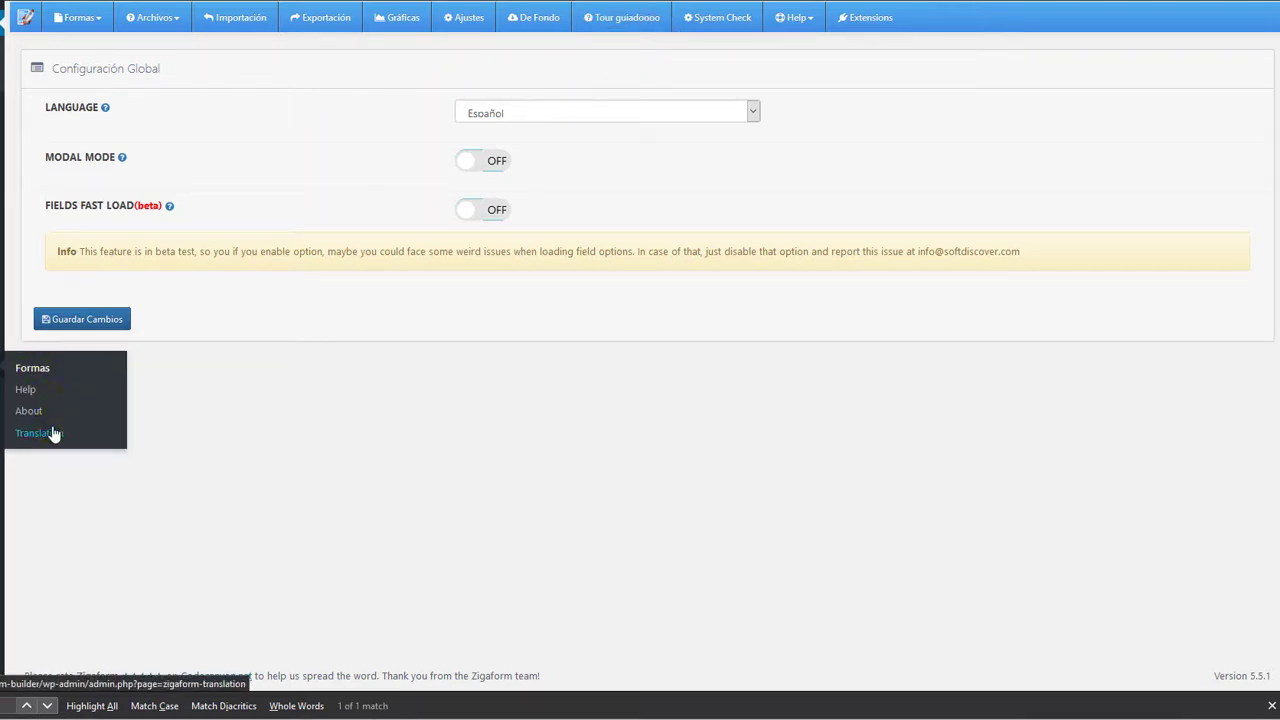
pyautogui.click(51, 434)
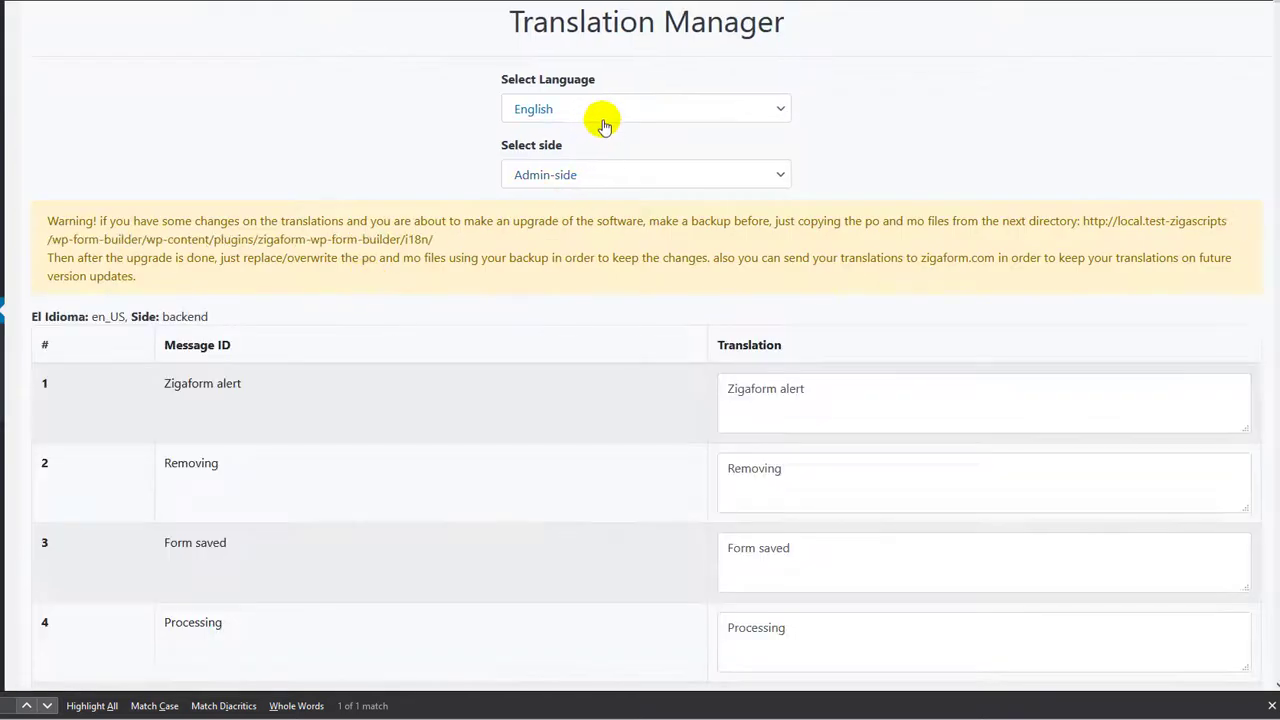
pyautogui.click(602, 113)
pyautogui.click(548, 207)
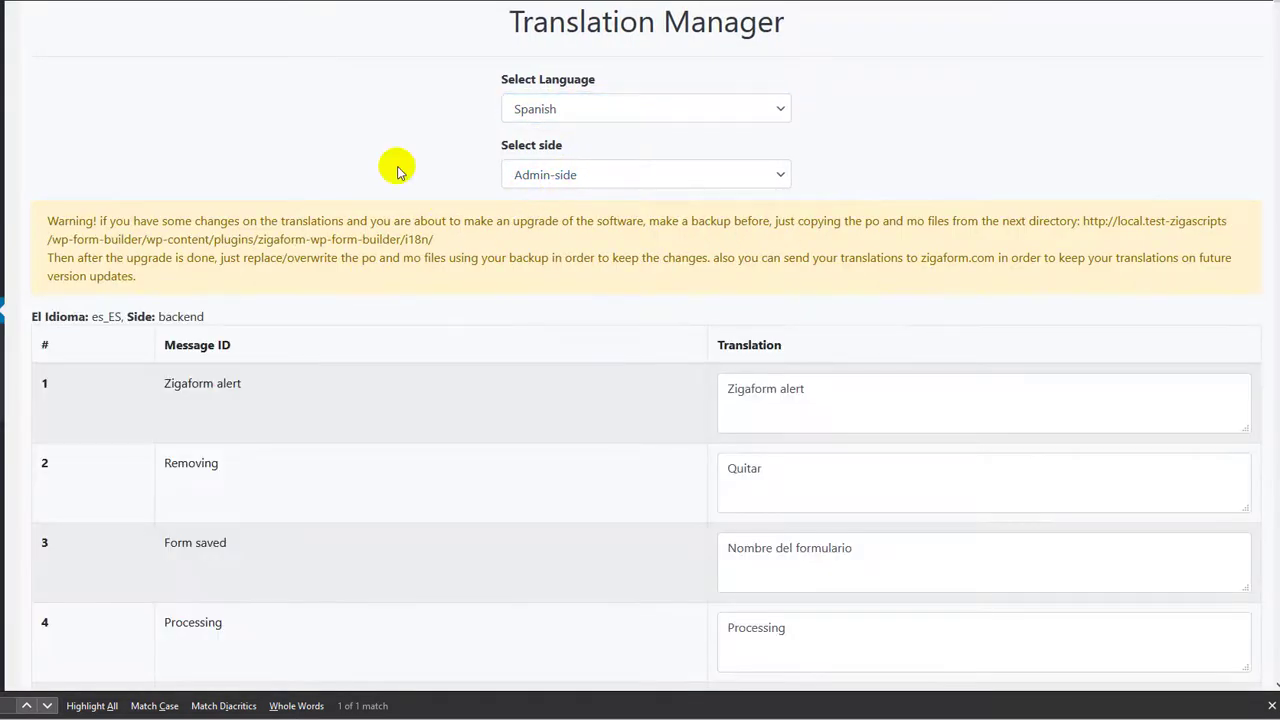
# Find the "Guided tour" message, restore its Spanish translation to "Tour guiado", and save the translations.
pyautogui.write('guided')
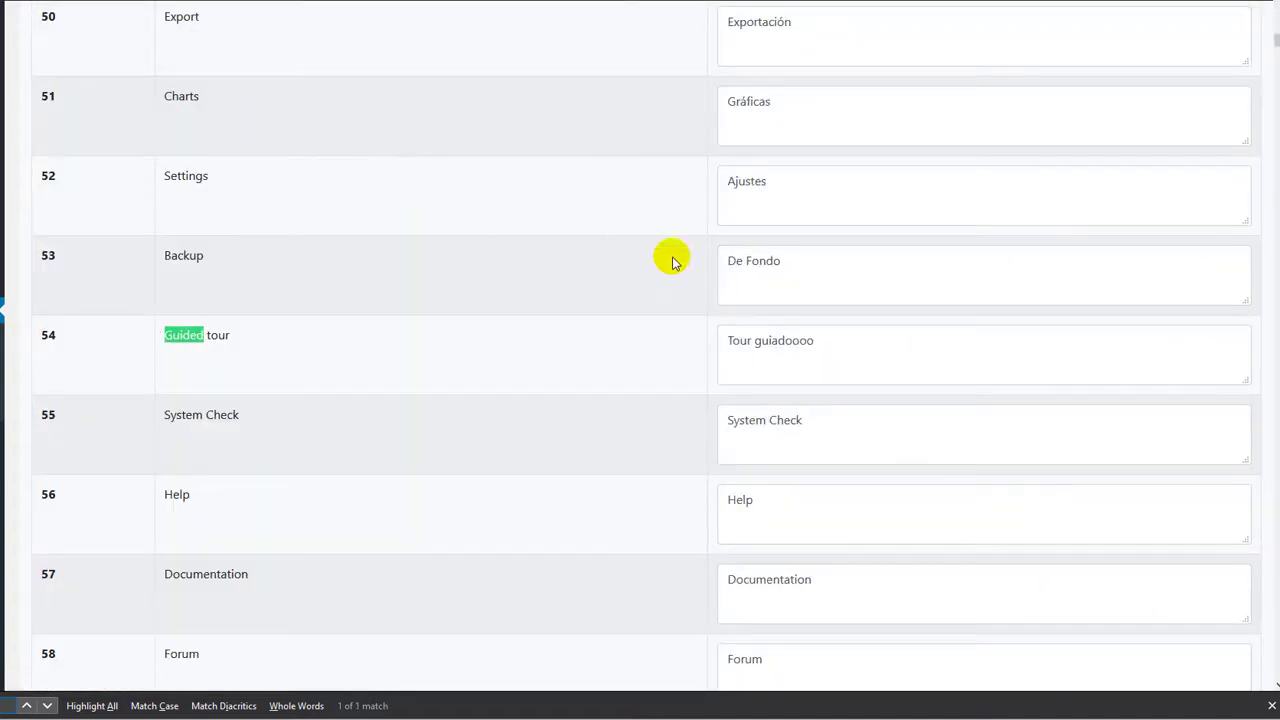
pyautogui.moveTo(791, 345); pyautogui.dragTo(820, 346)
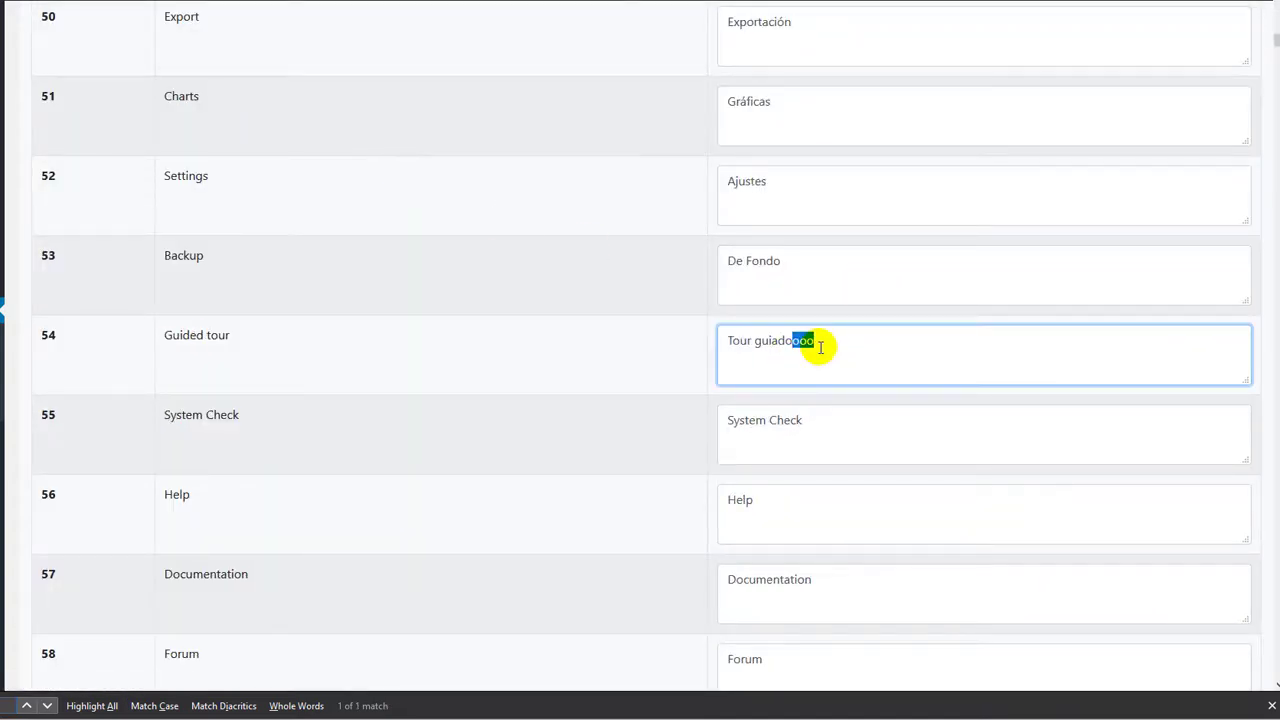
pyautogui.click(595, 309)
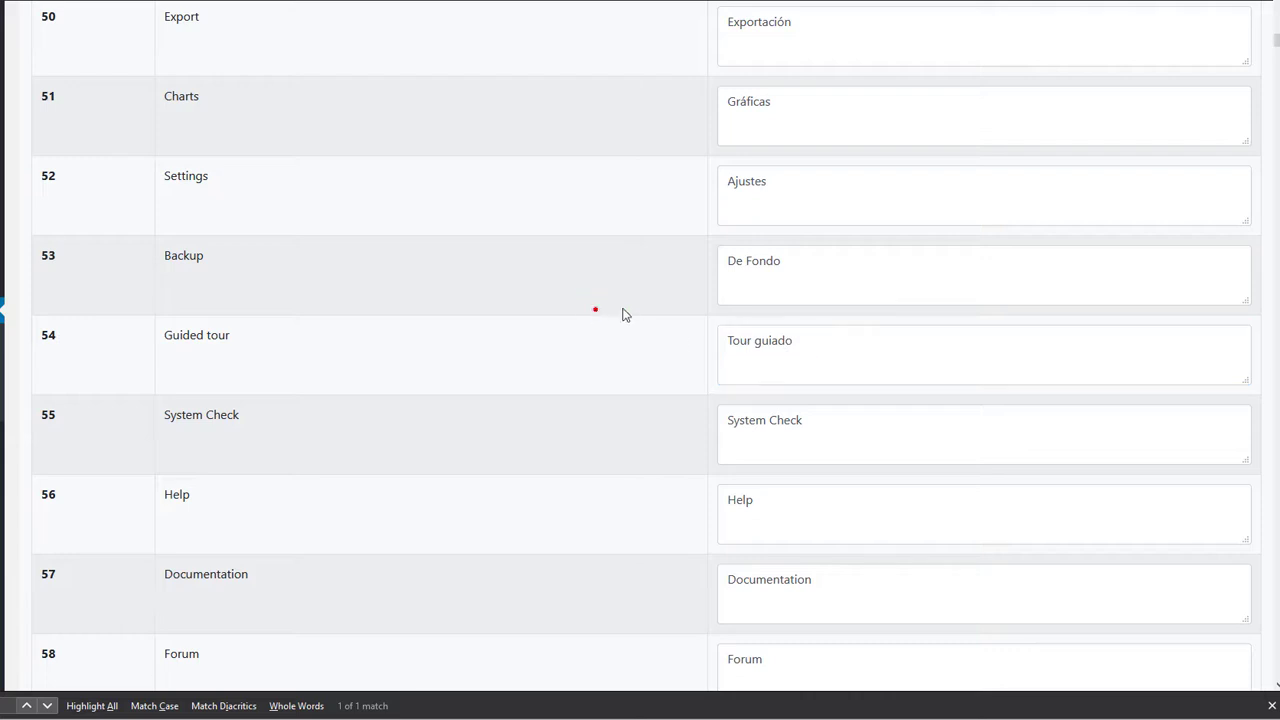
pyautogui.press('End')
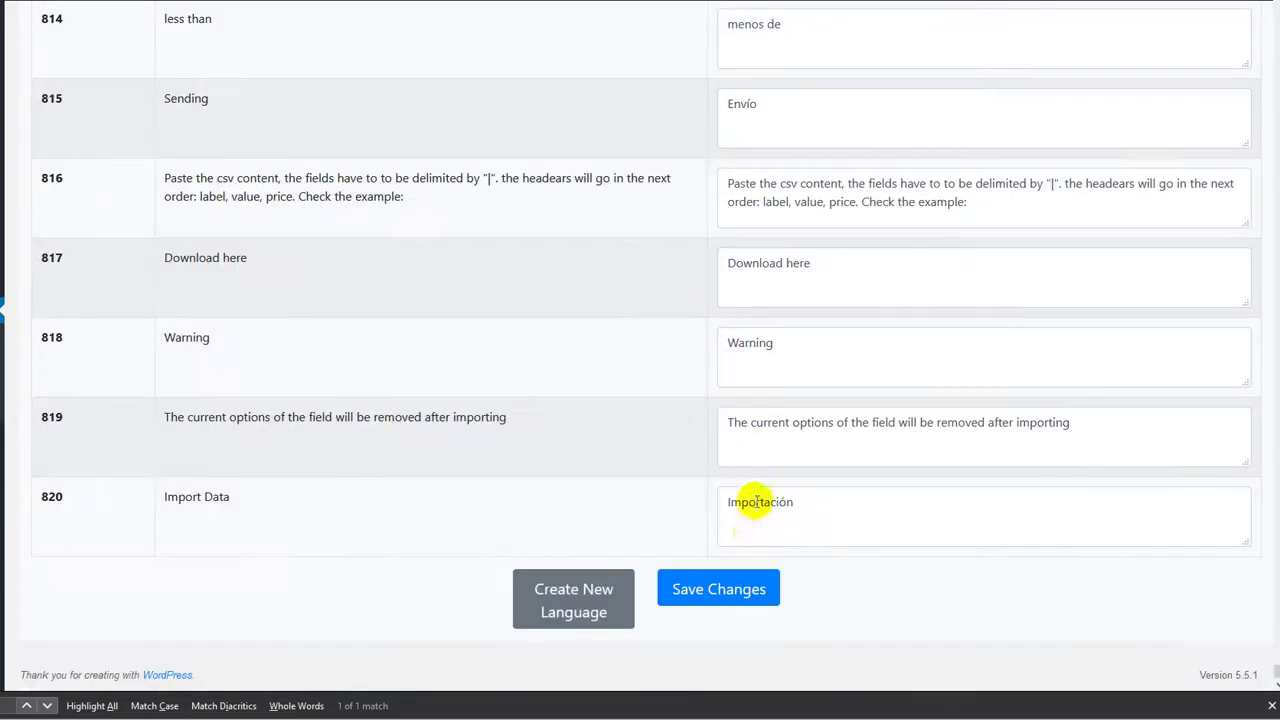
pyautogui.click(740, 586)
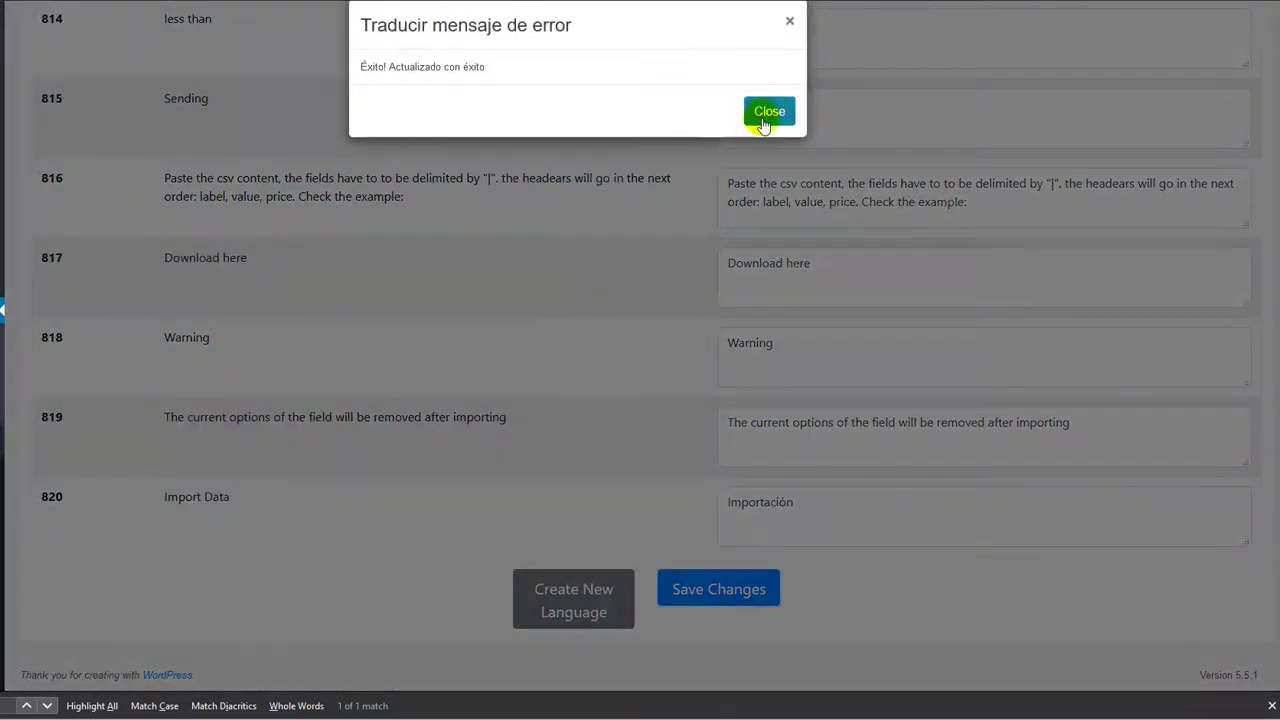
pyautogui.click(766, 109)
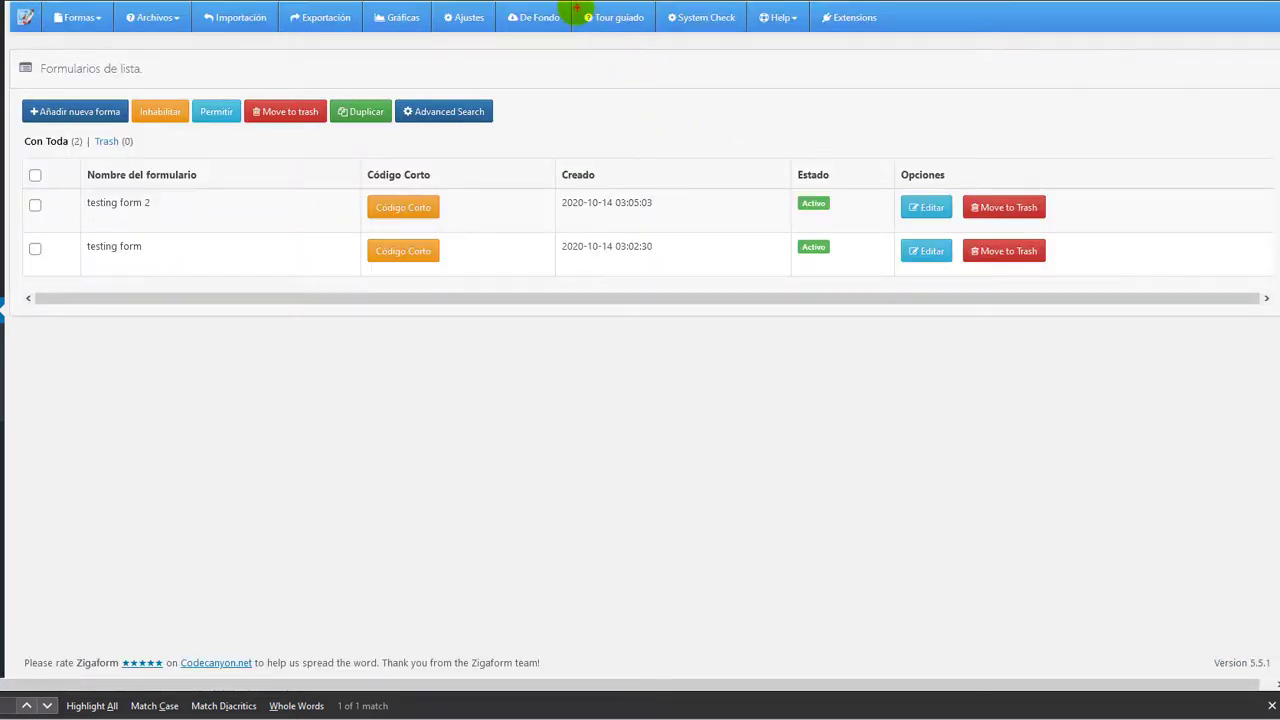
# Check the guided tour label on the form list page and look over the available extensions.
pyautogui.moveTo(571, 6); pyautogui.dragTo(653, 28)
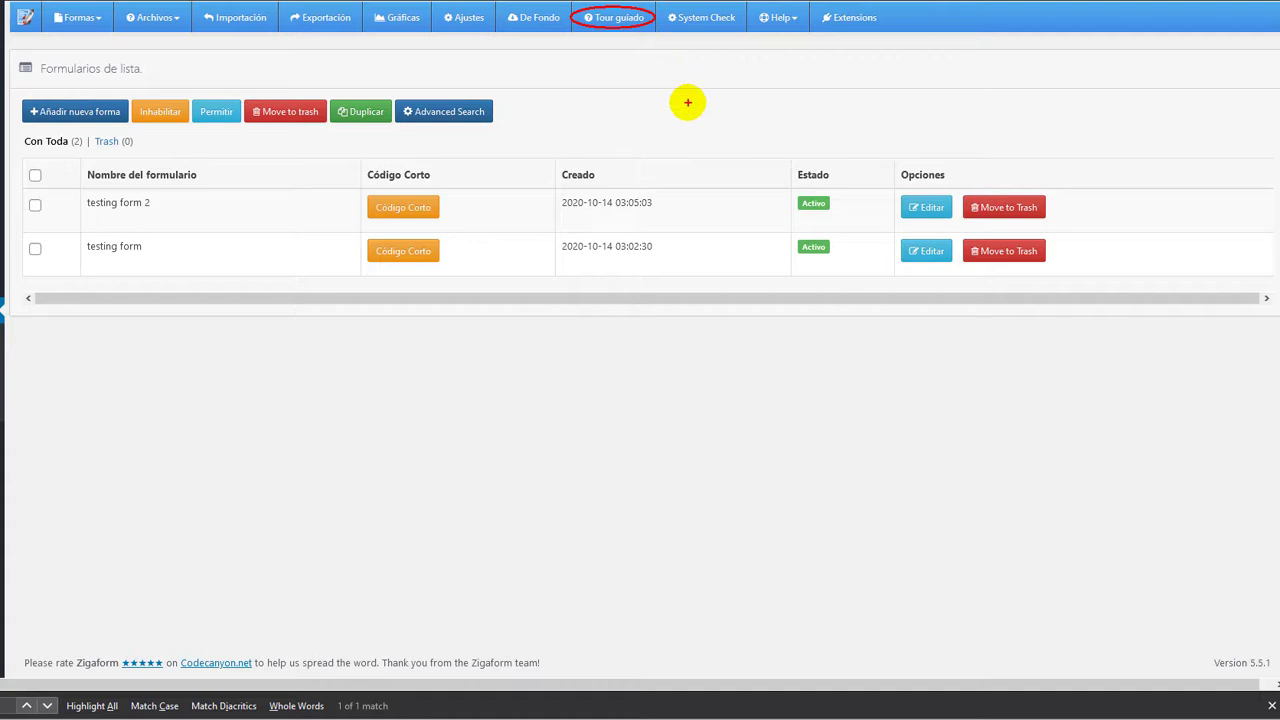
pyautogui.press('Escape')
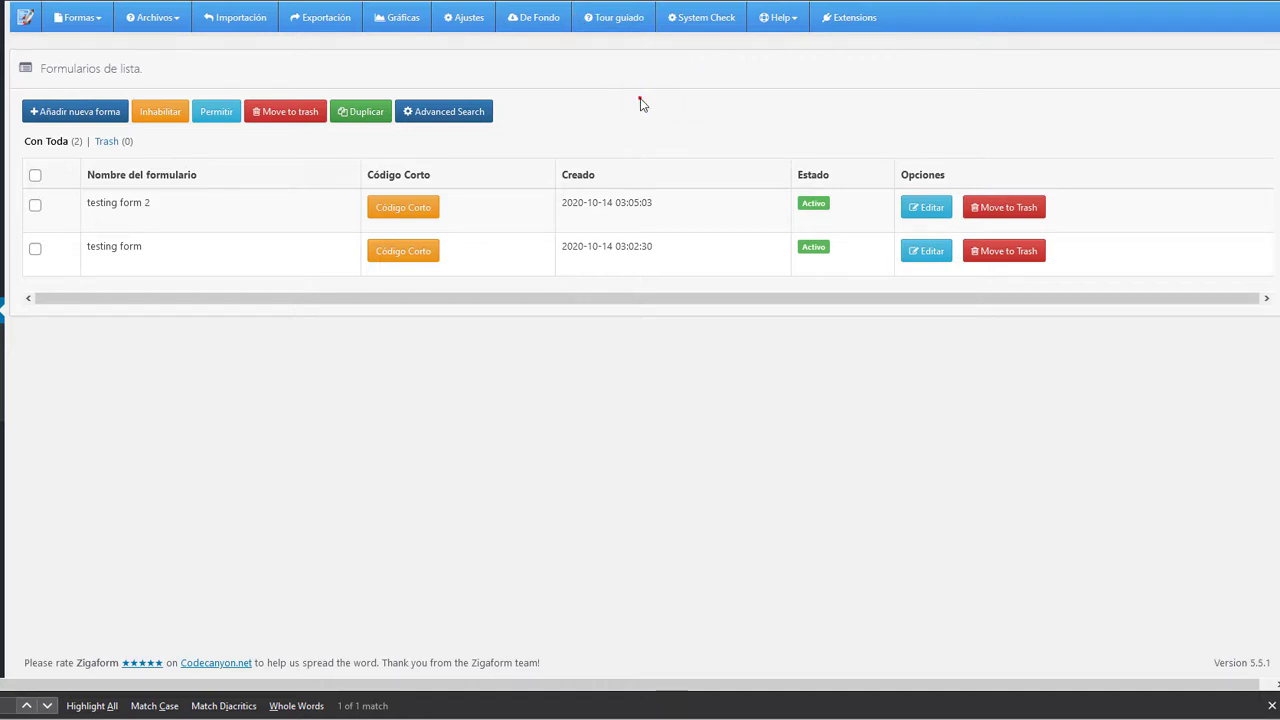
pyautogui.click(845, 18)
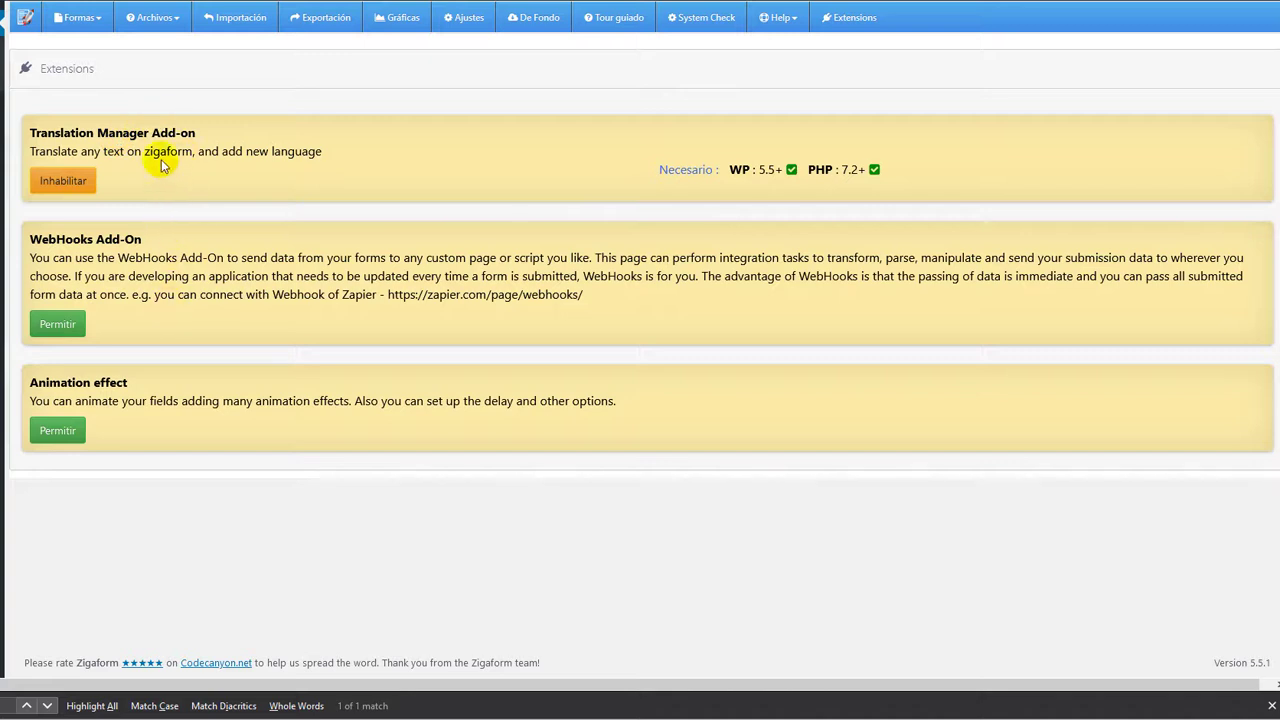
pyautogui.click(90, 18)
pyautogui.click(103, 84)
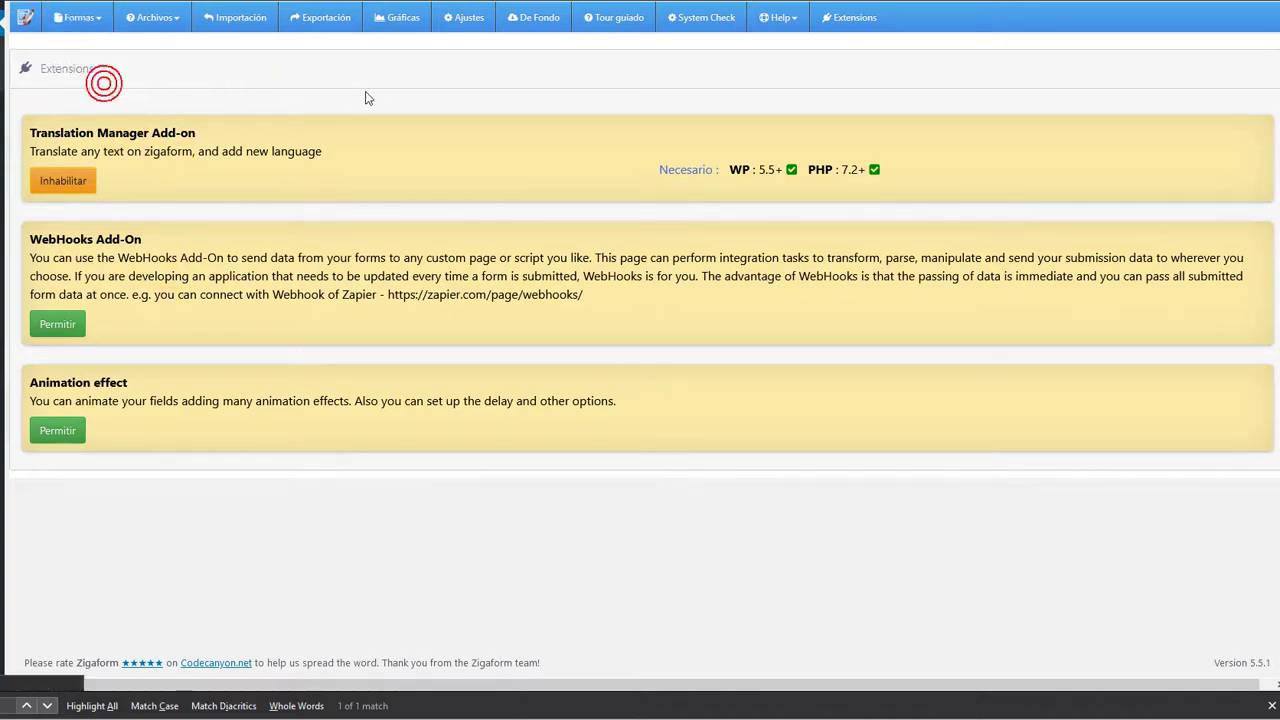
# Reset the global language to the "Select language" default, save the settings, and open the form list.
pyautogui.click(468, 22)
pyautogui.click(510, 110)
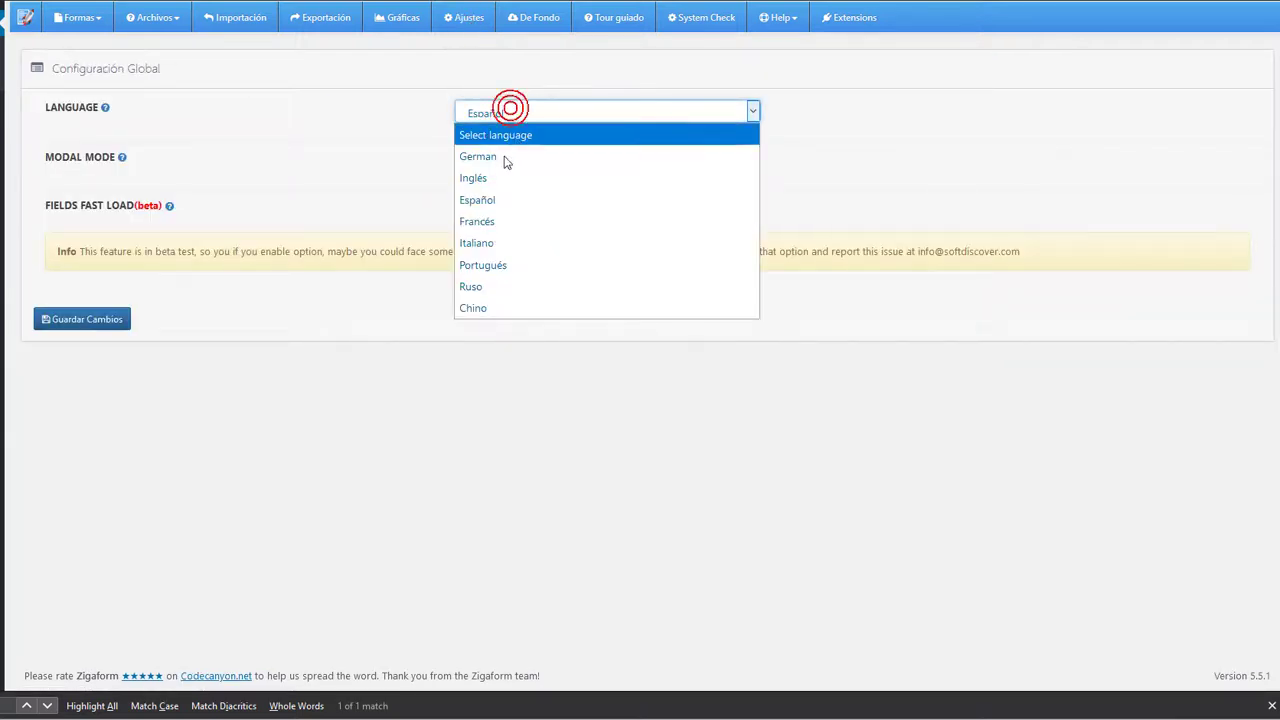
pyautogui.click(486, 135)
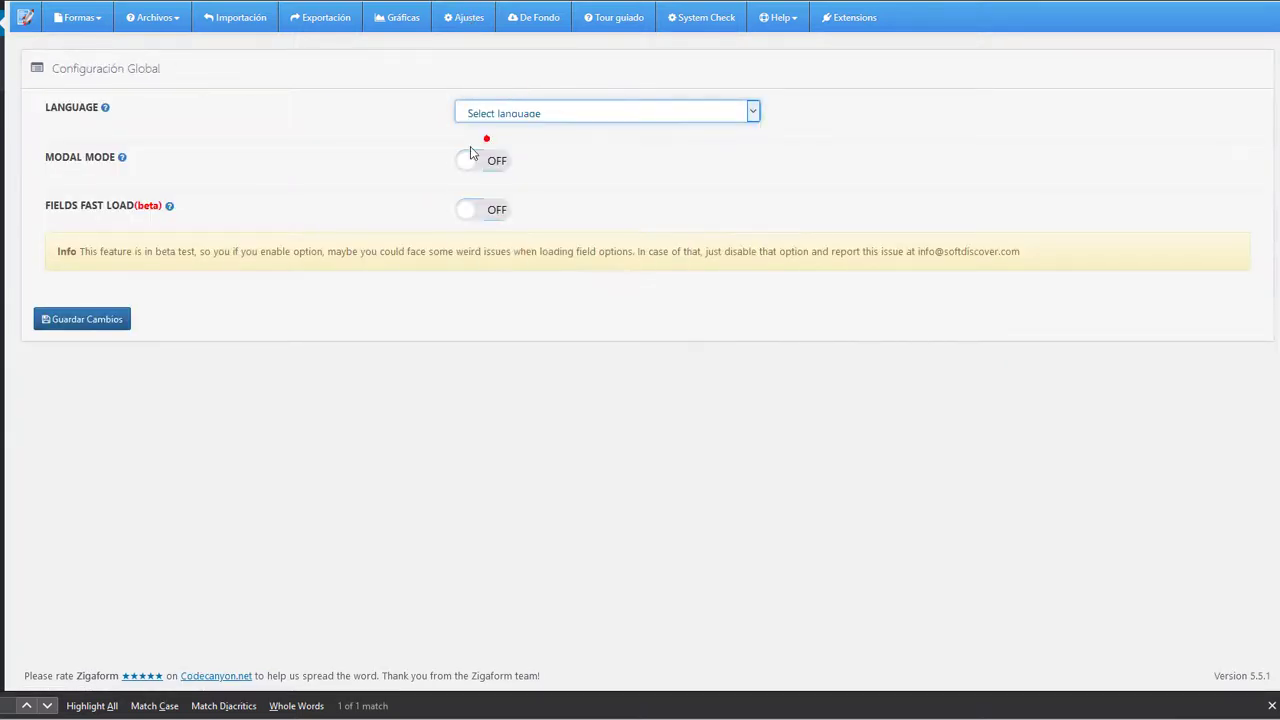
pyautogui.click(84, 319)
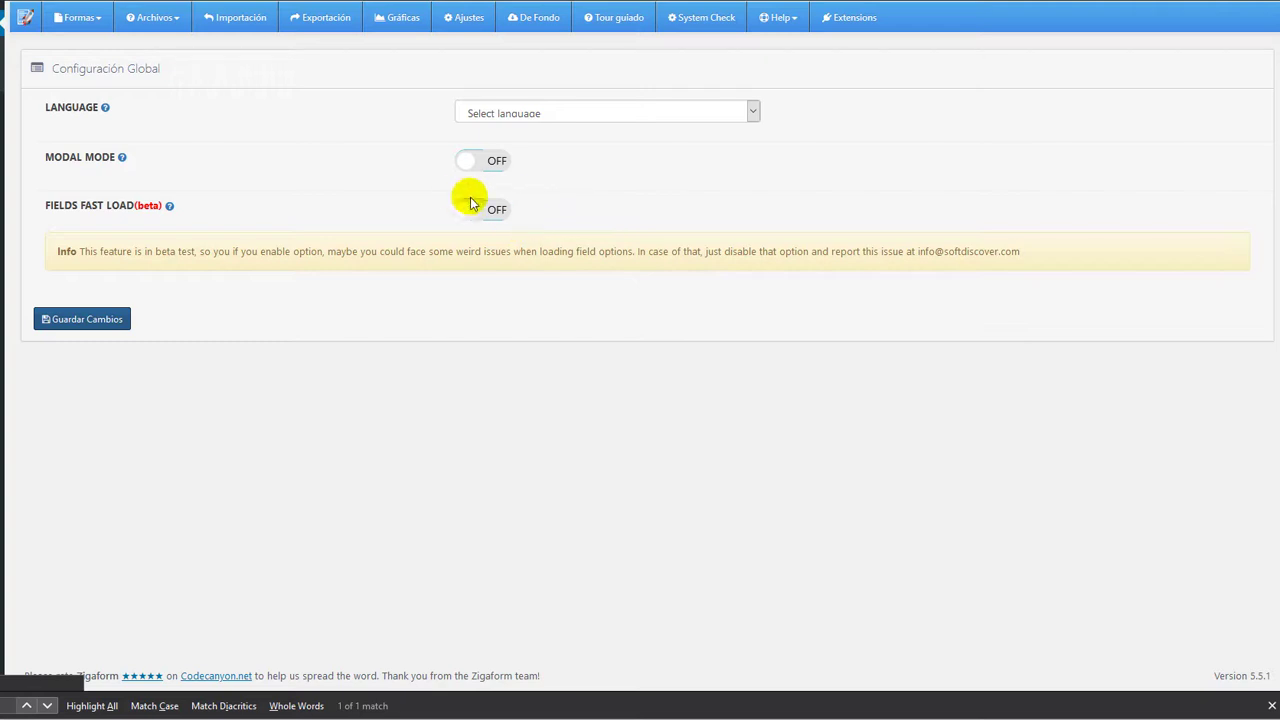
pyautogui.click(77, 18)
pyautogui.click(111, 81)
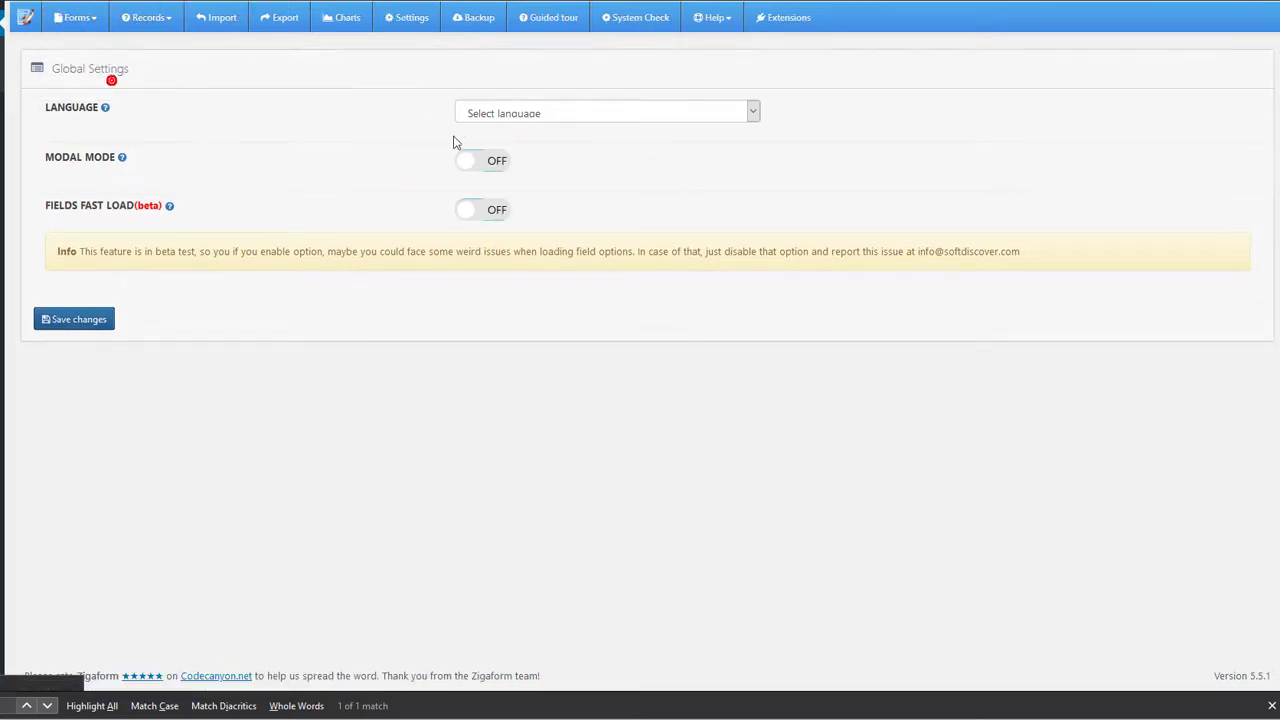